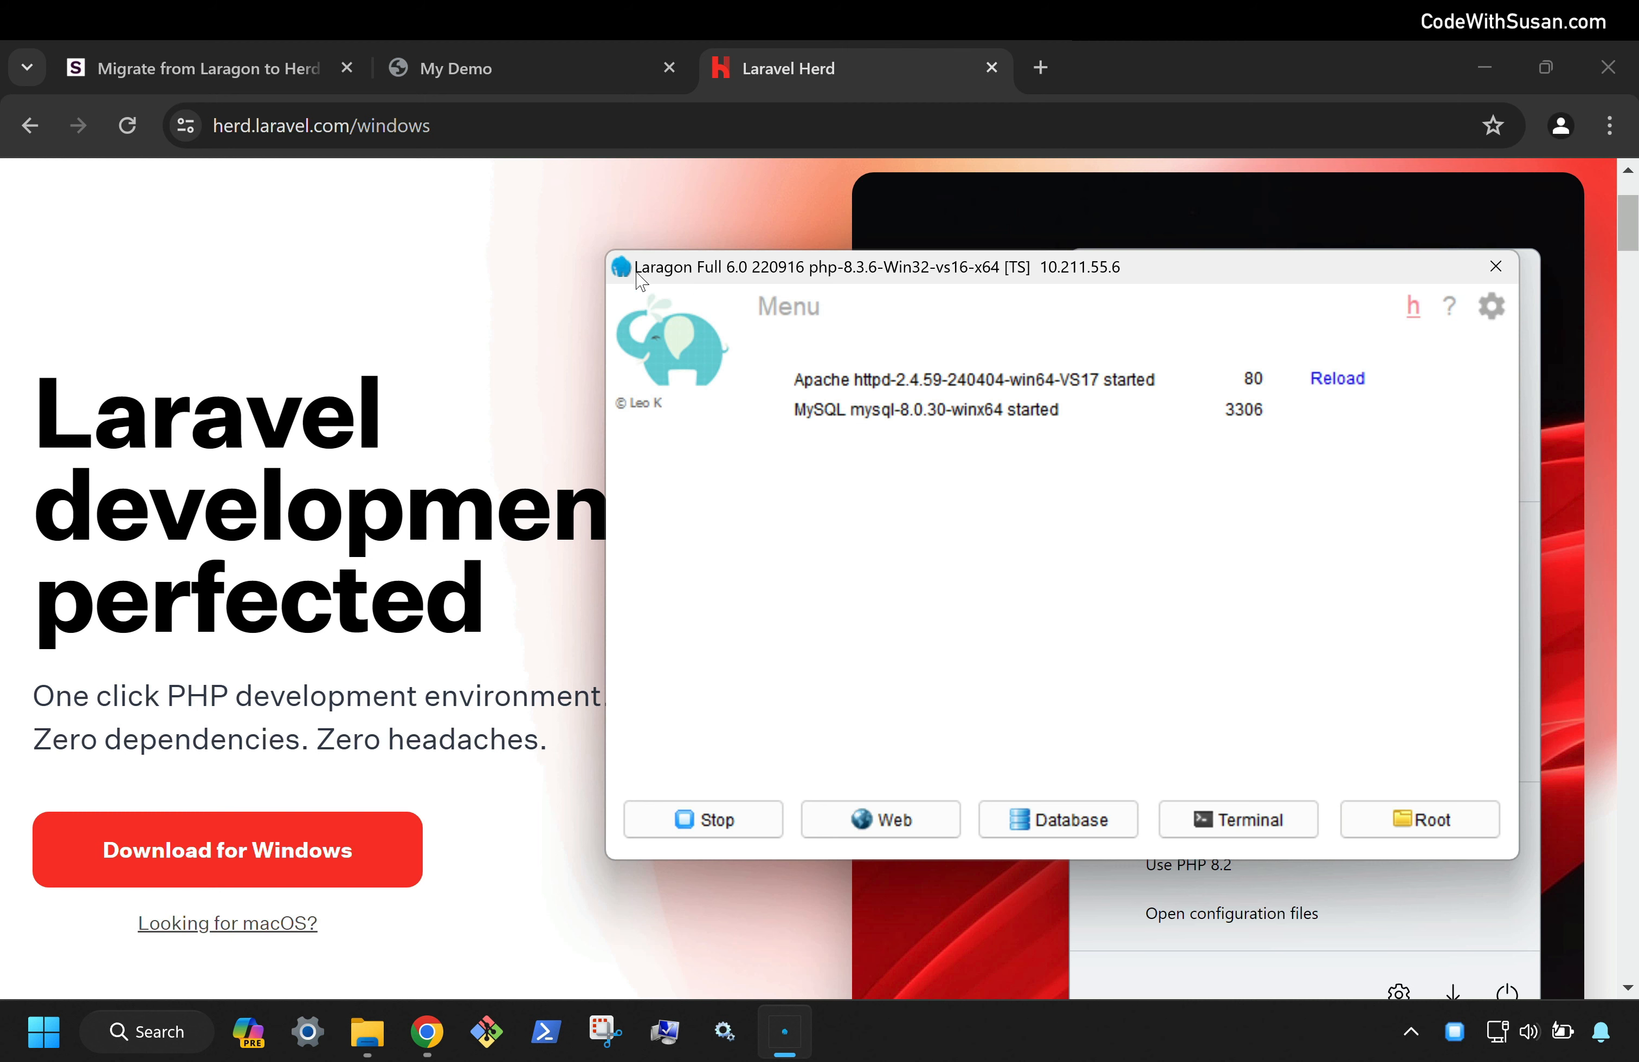
Look over the Herd website, then bring up the Laragon control panel
left_click(453, 296)
scroll(453, 297, "up", 3)
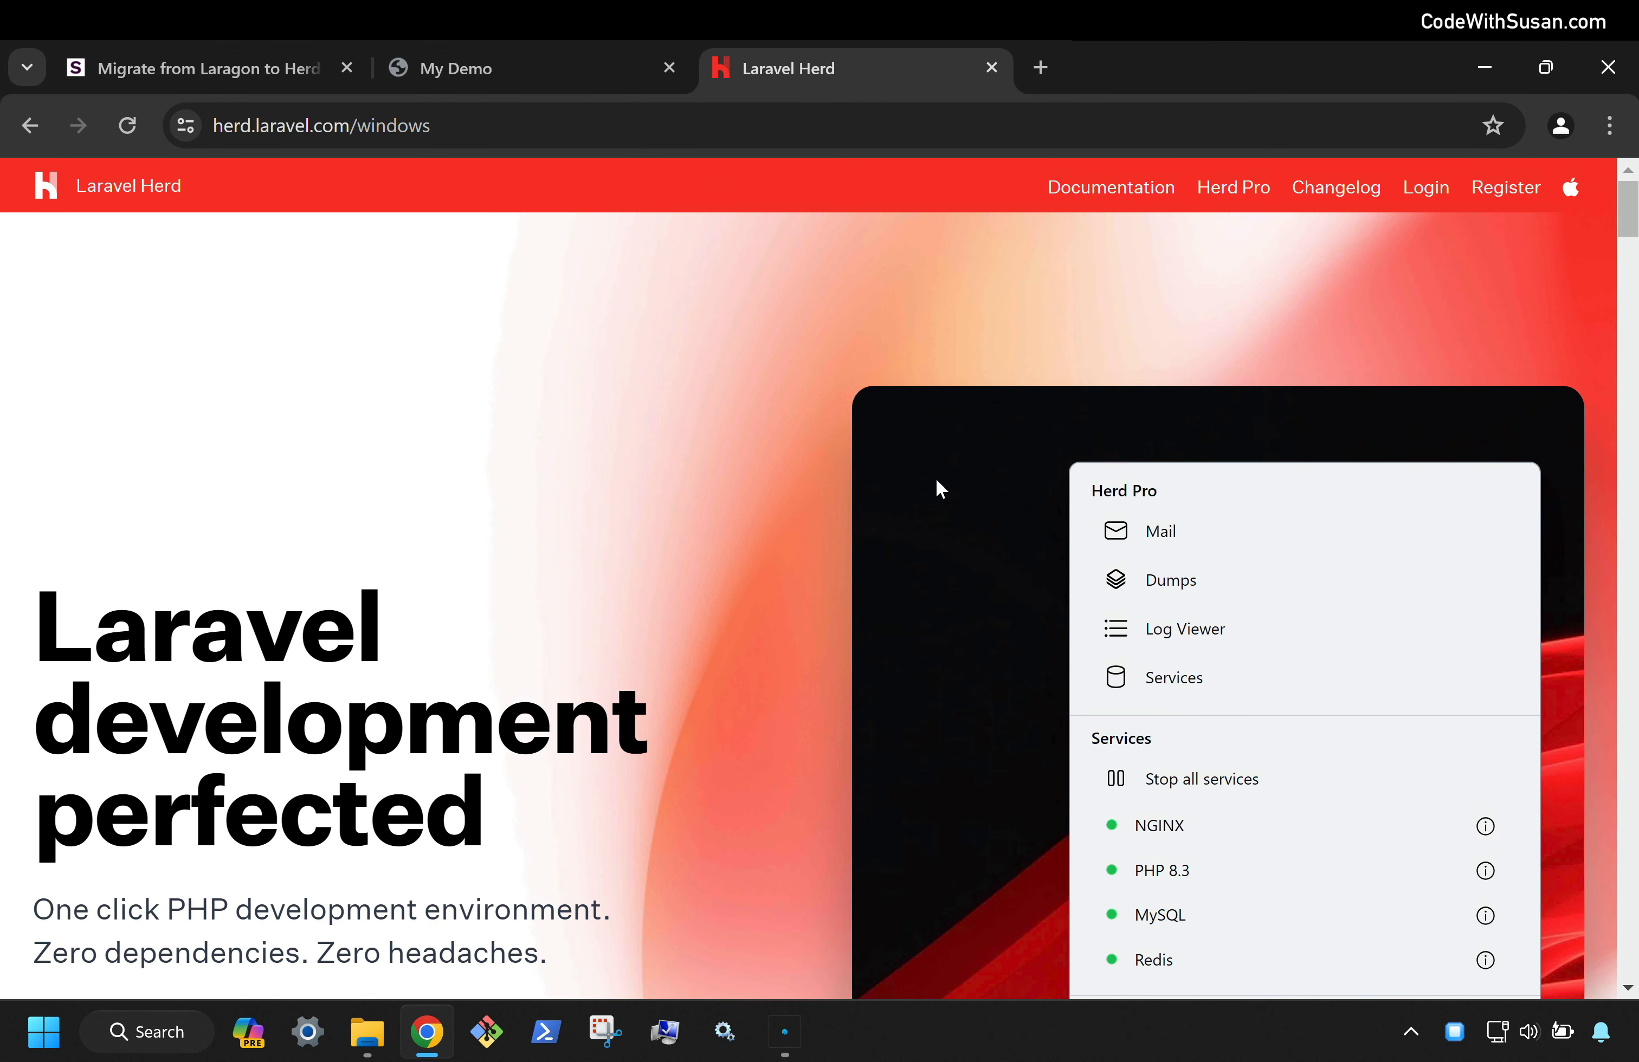
scroll(513, 369, "down", 5)
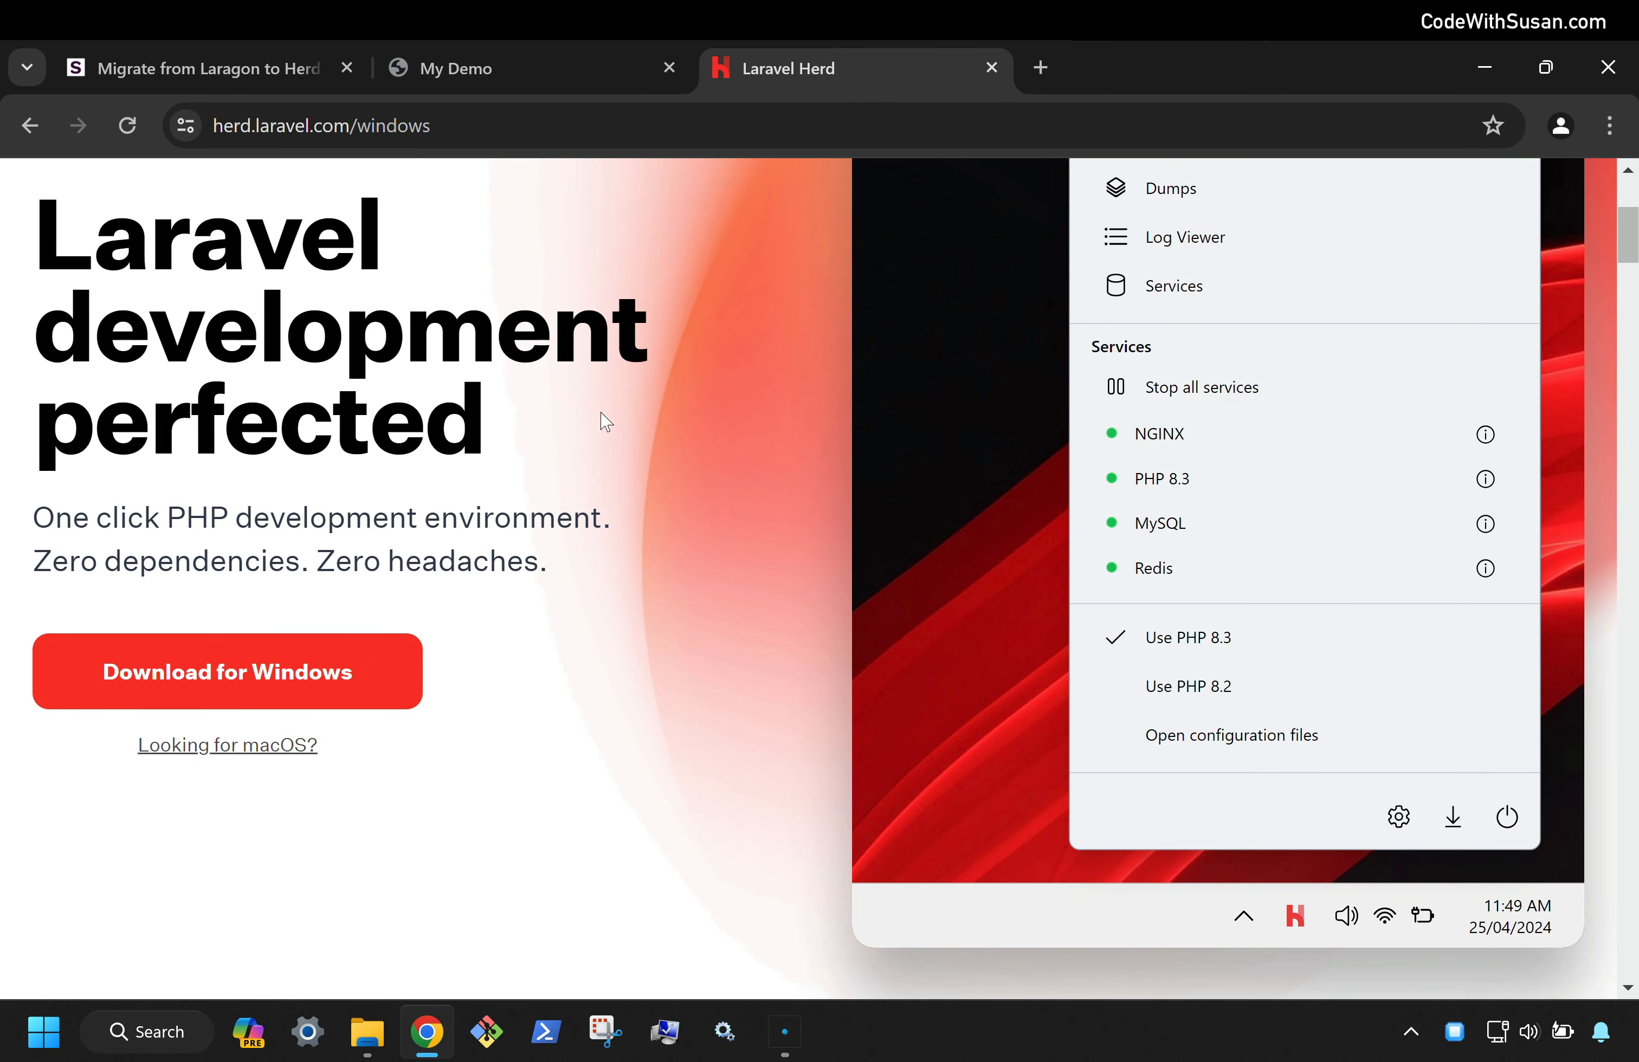
scroll(603, 417, "up", 5)
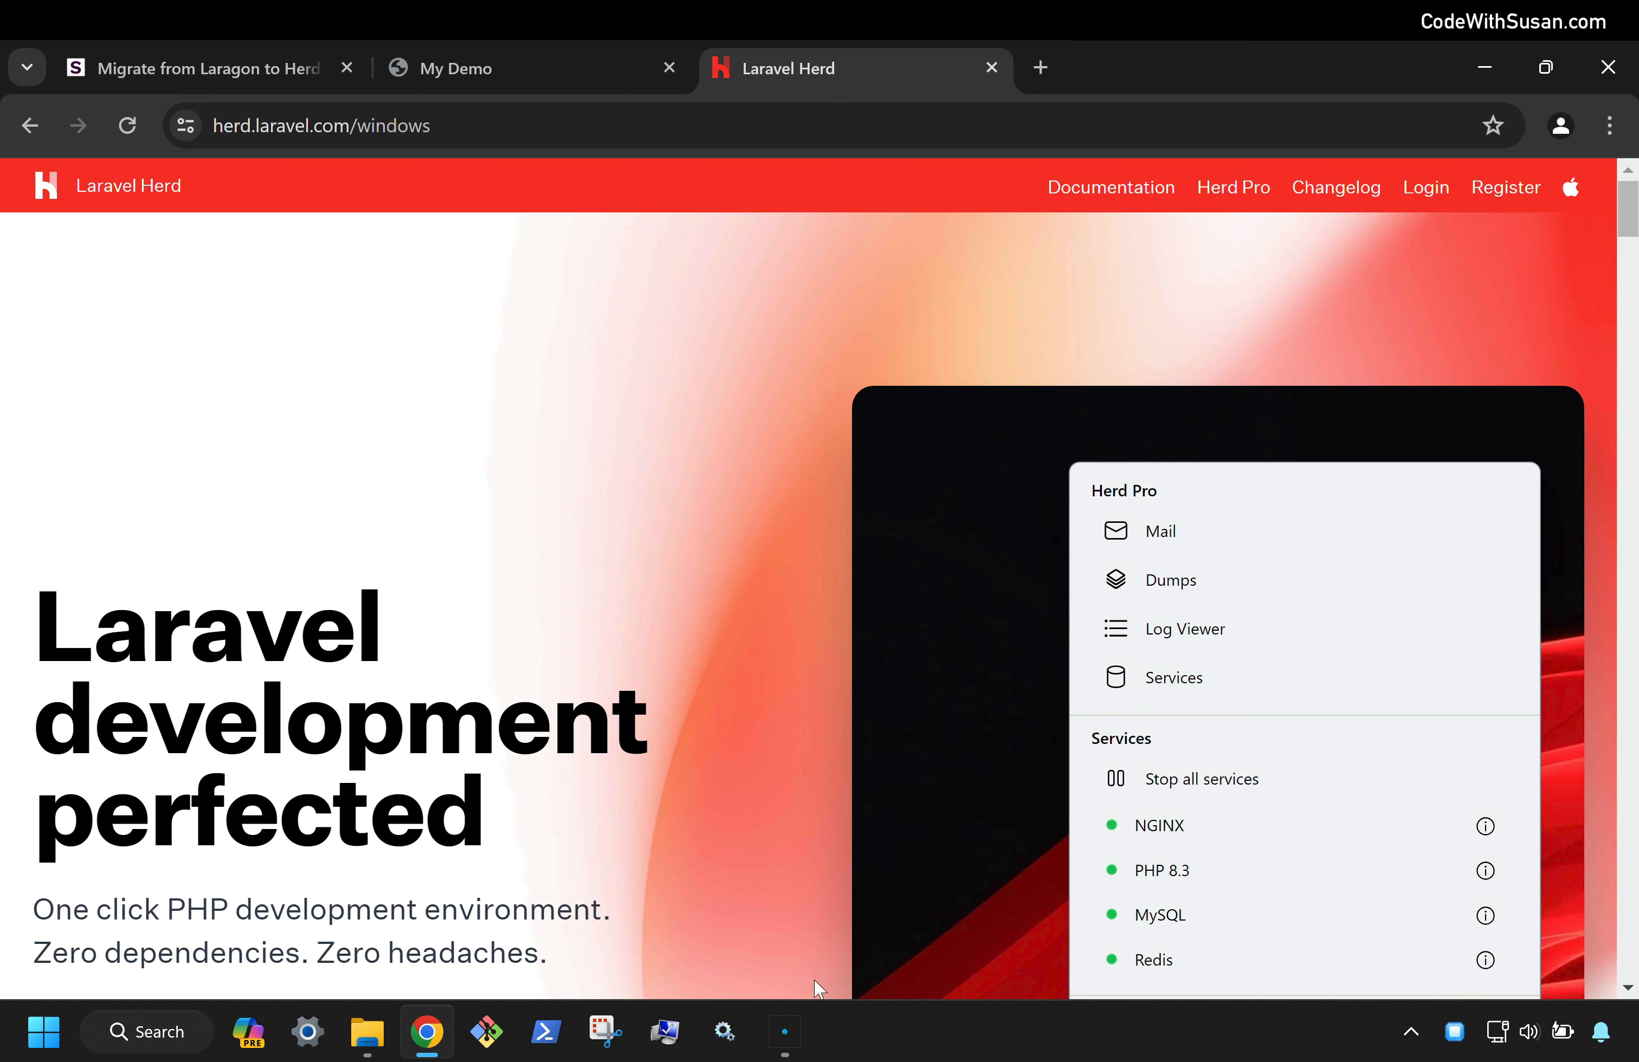
left_click(785, 1031)
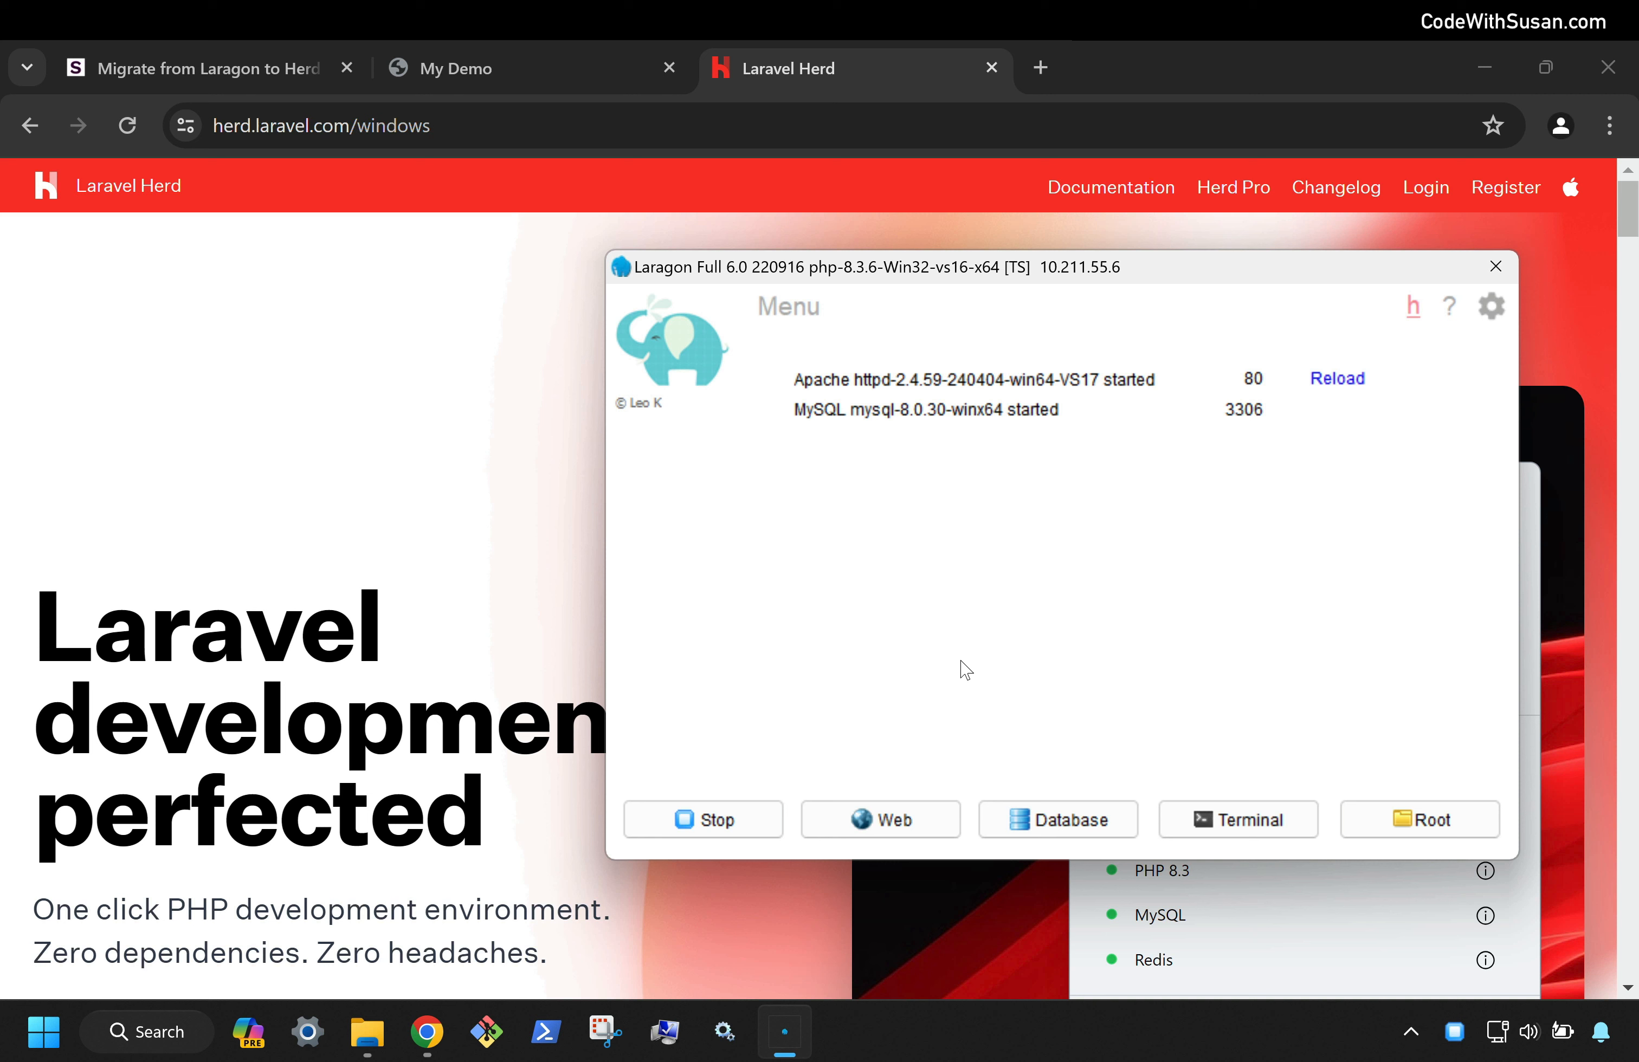
Skim the Migrate from Laragon to Herd guide, then show the MyDemo site's user list
left_click(86, 66)
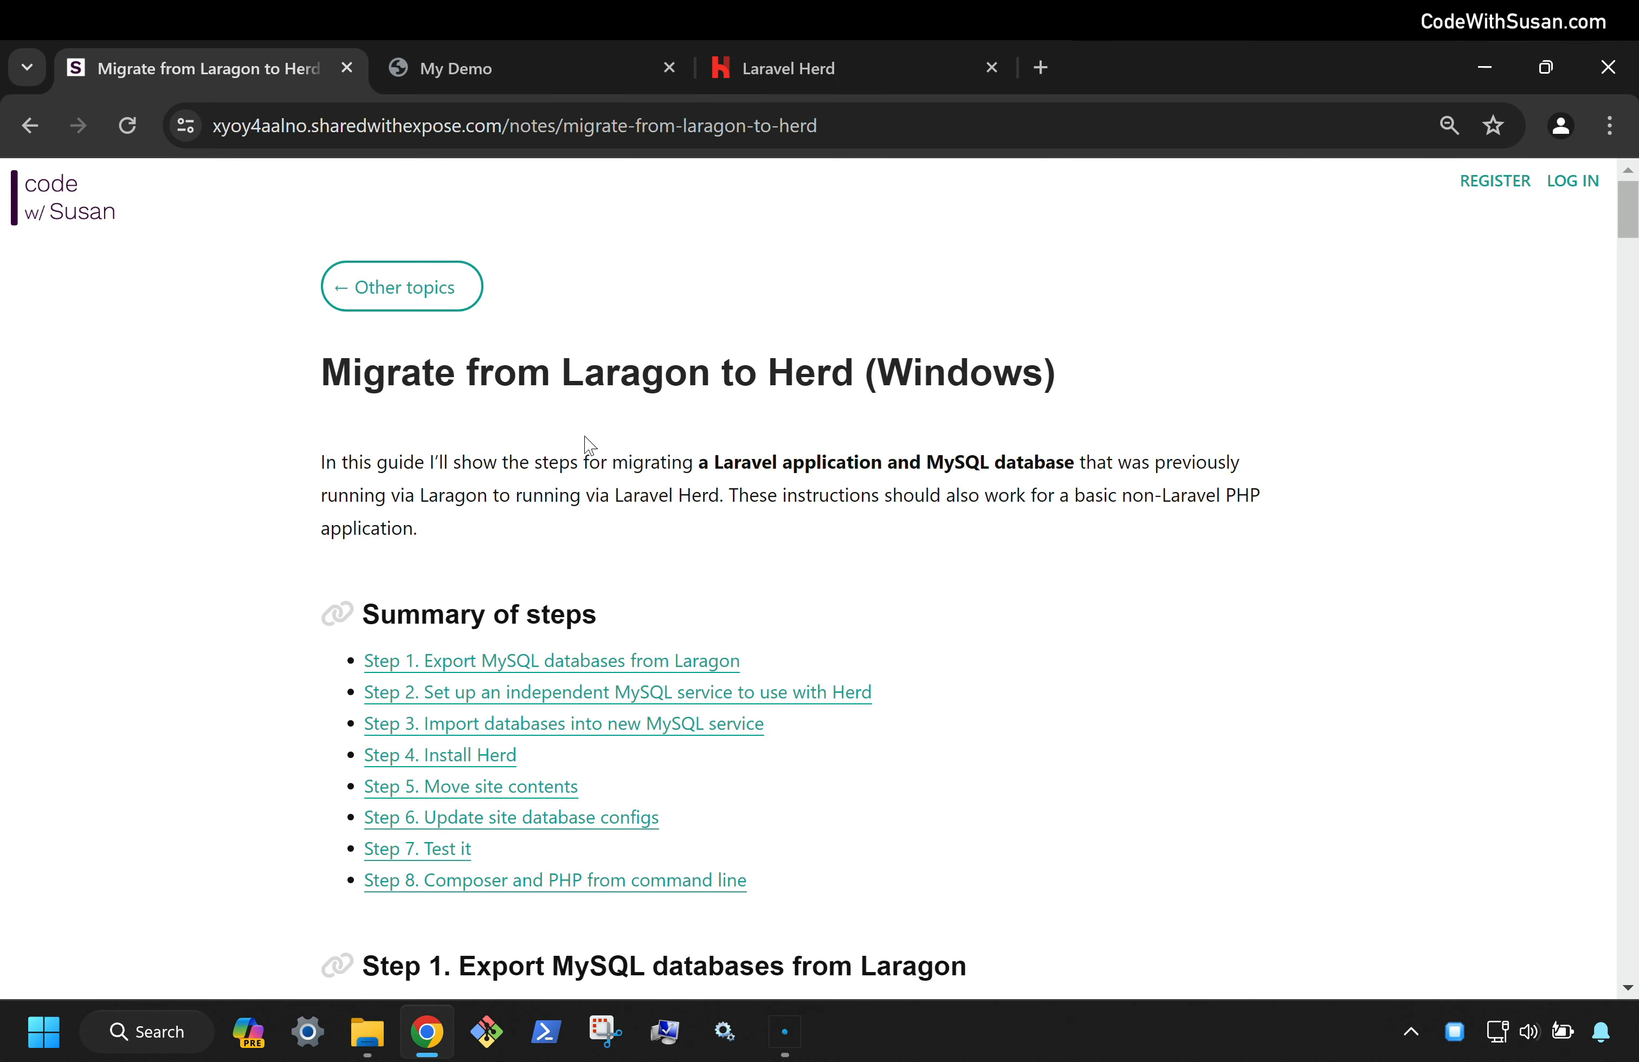
scroll(590, 444, "down", 2)
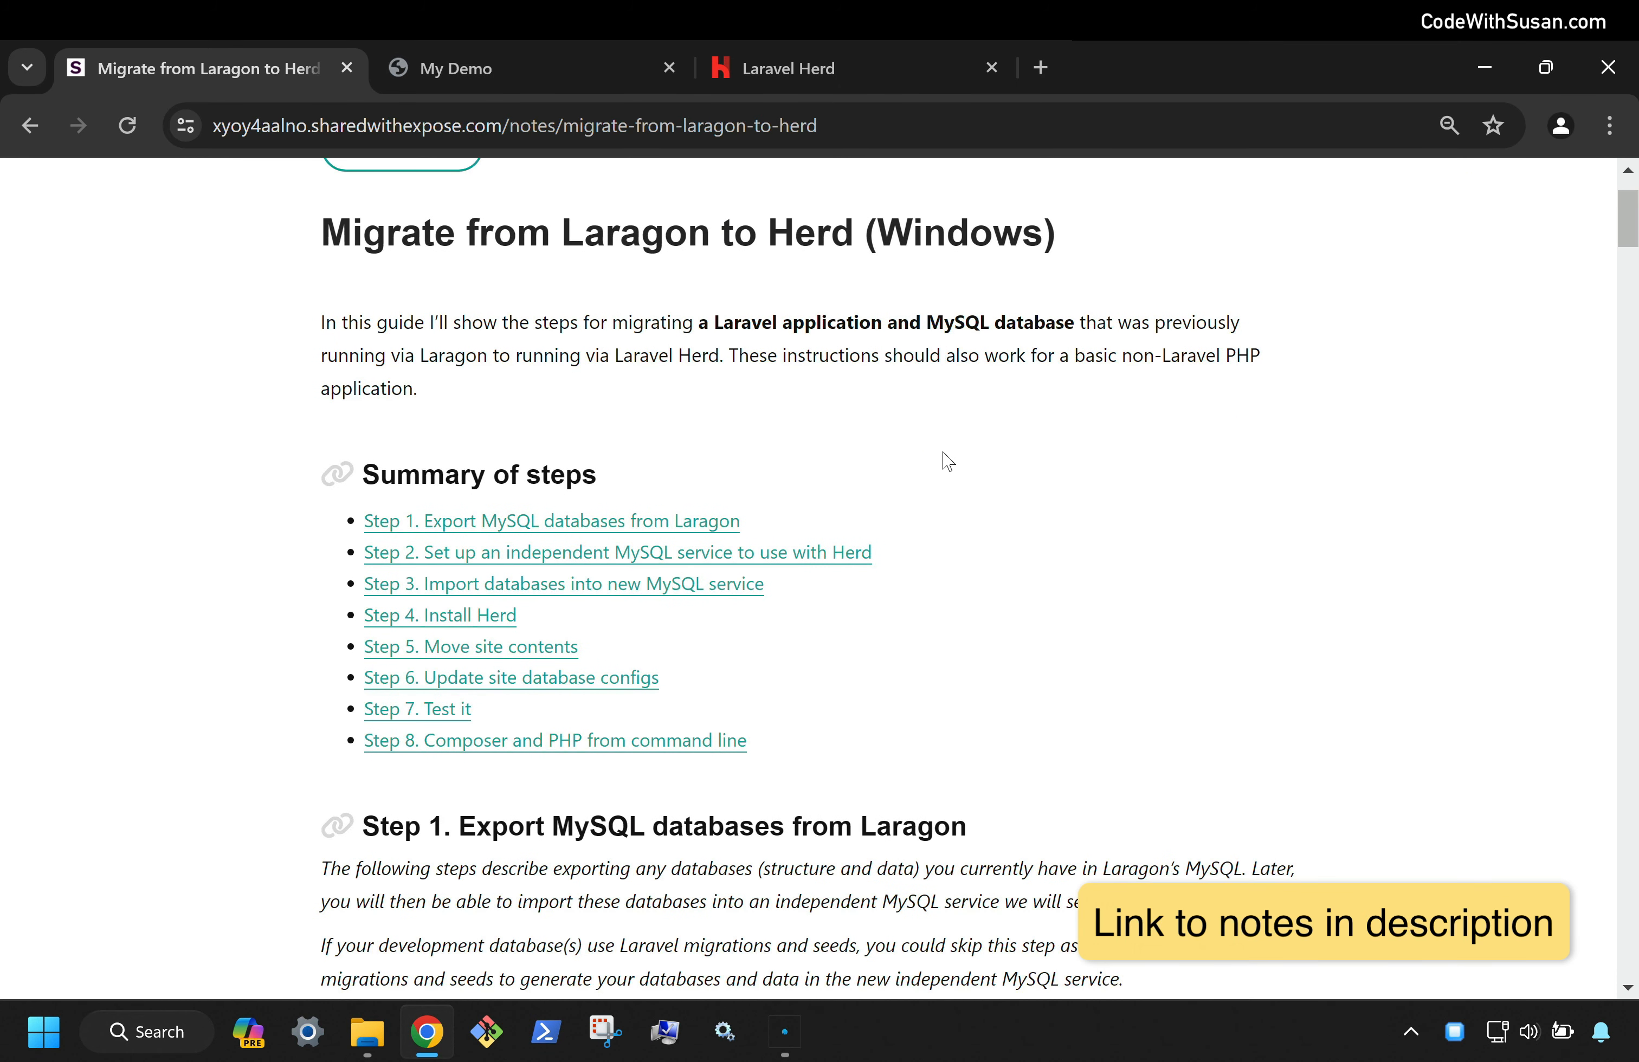
scroll(983, 529, "down", 10)
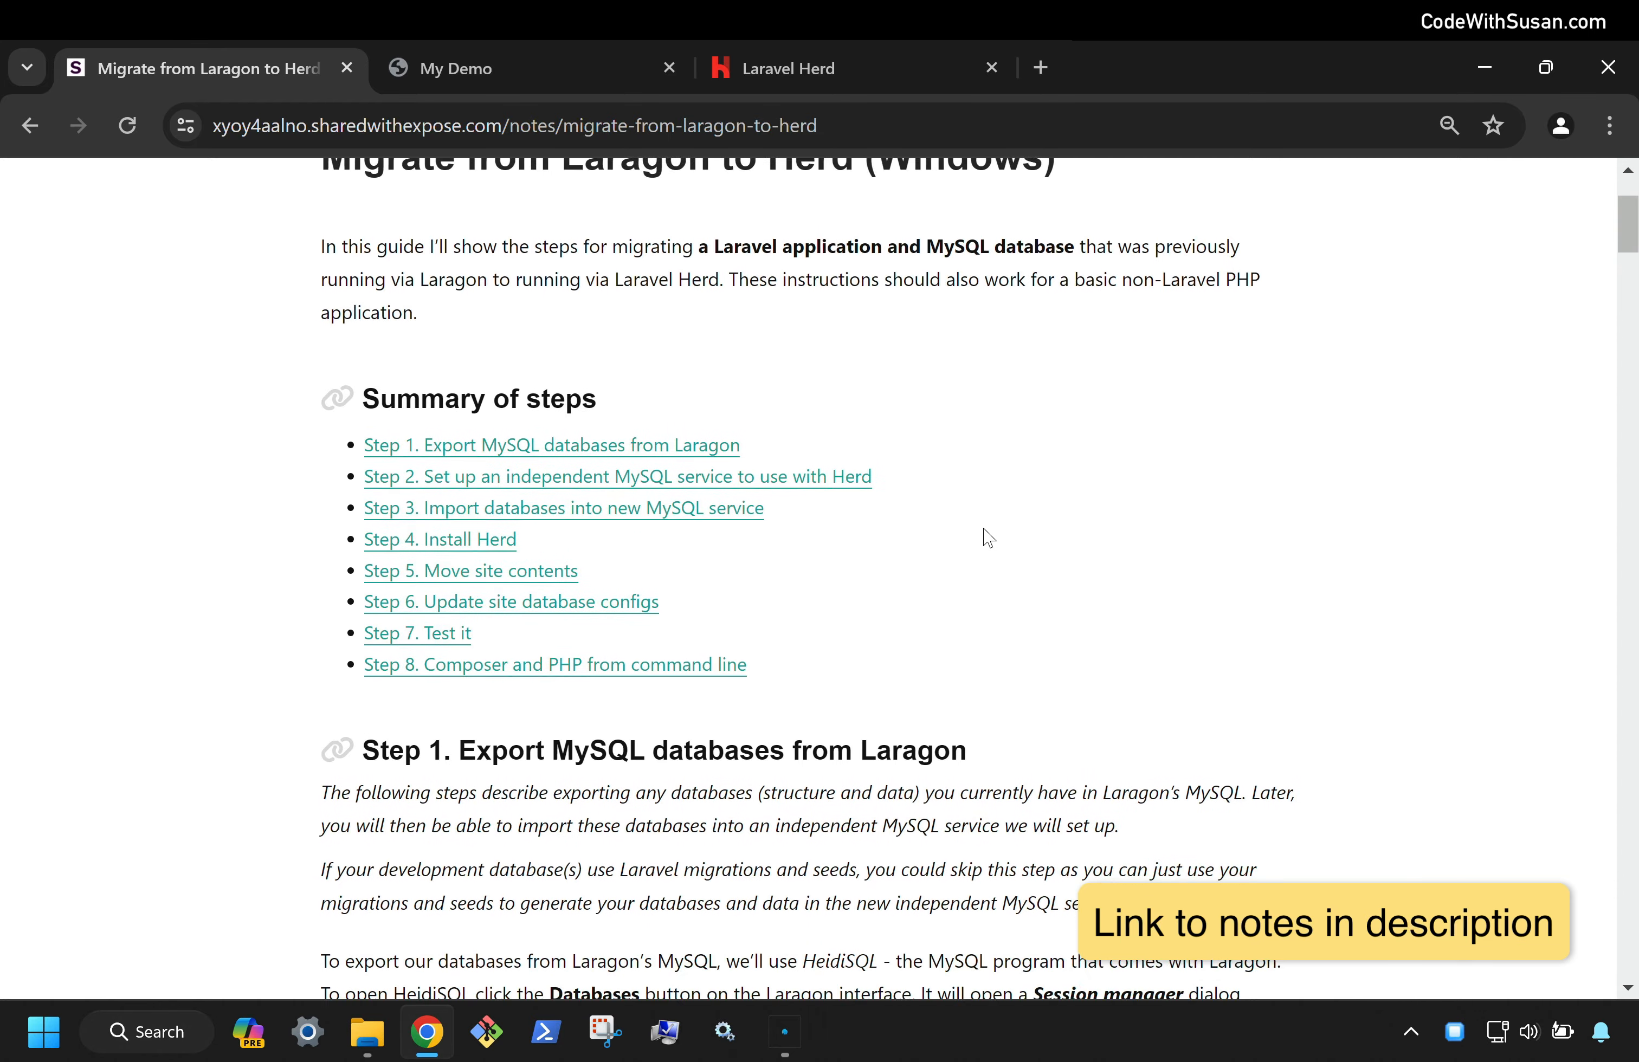
scroll(983, 529, "up", 12)
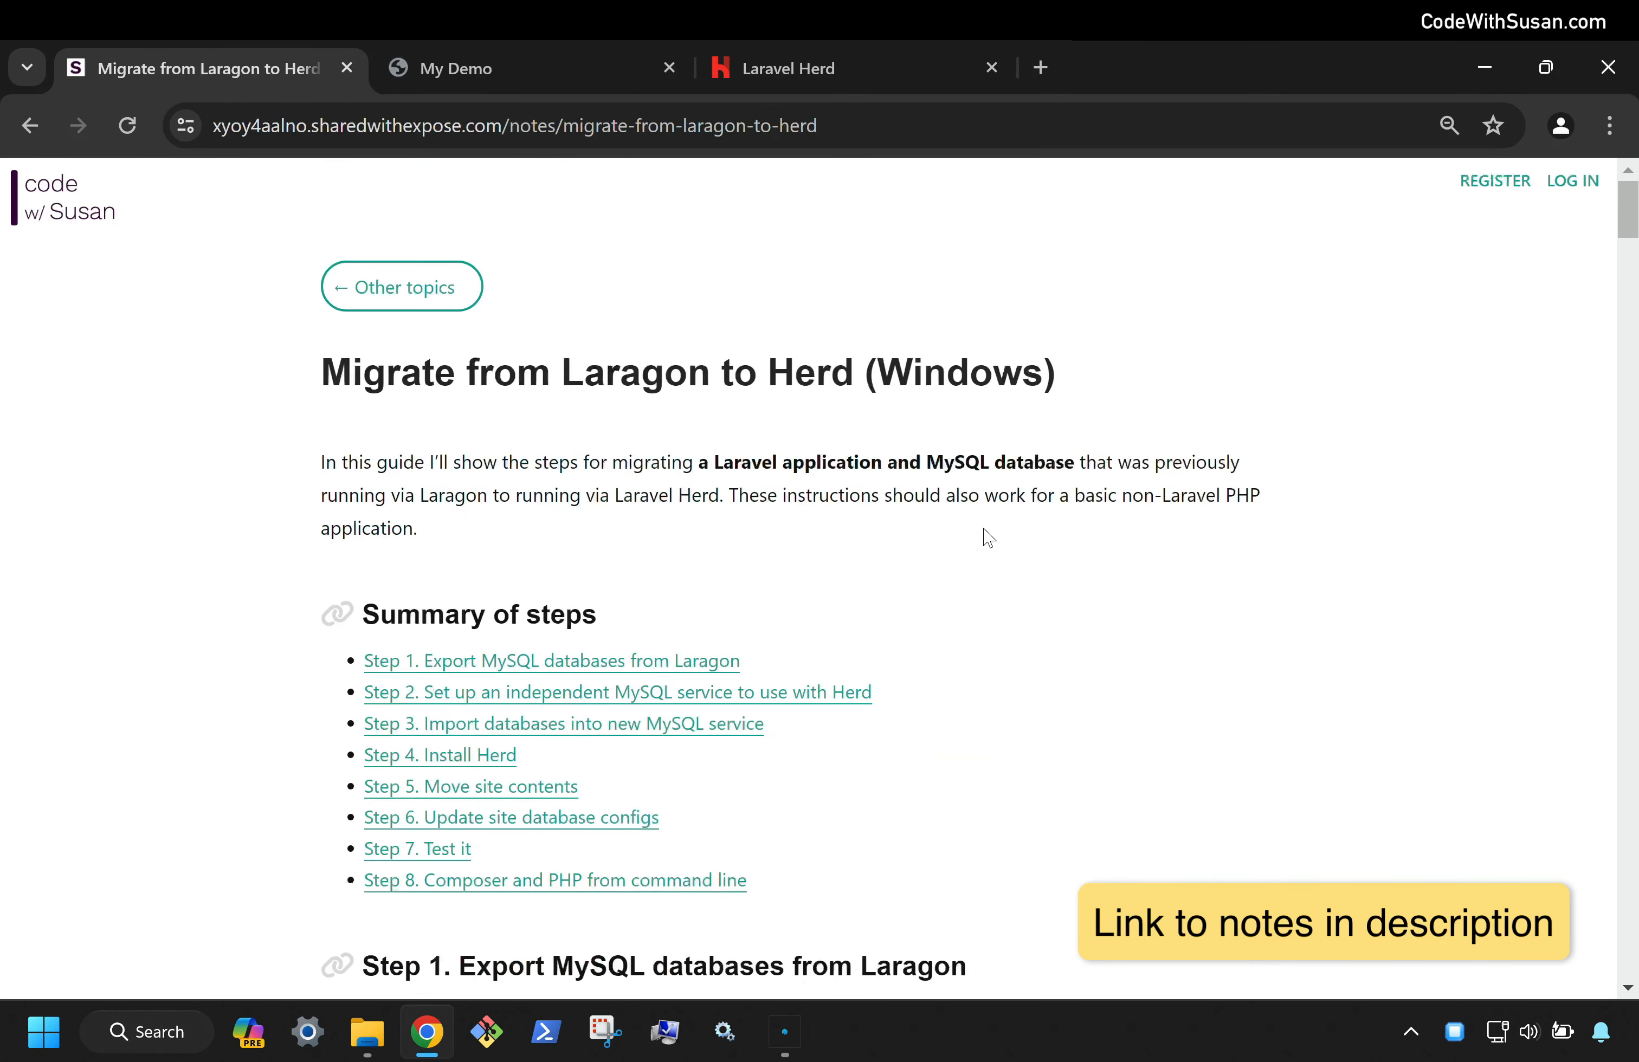
left_click(572, 65)
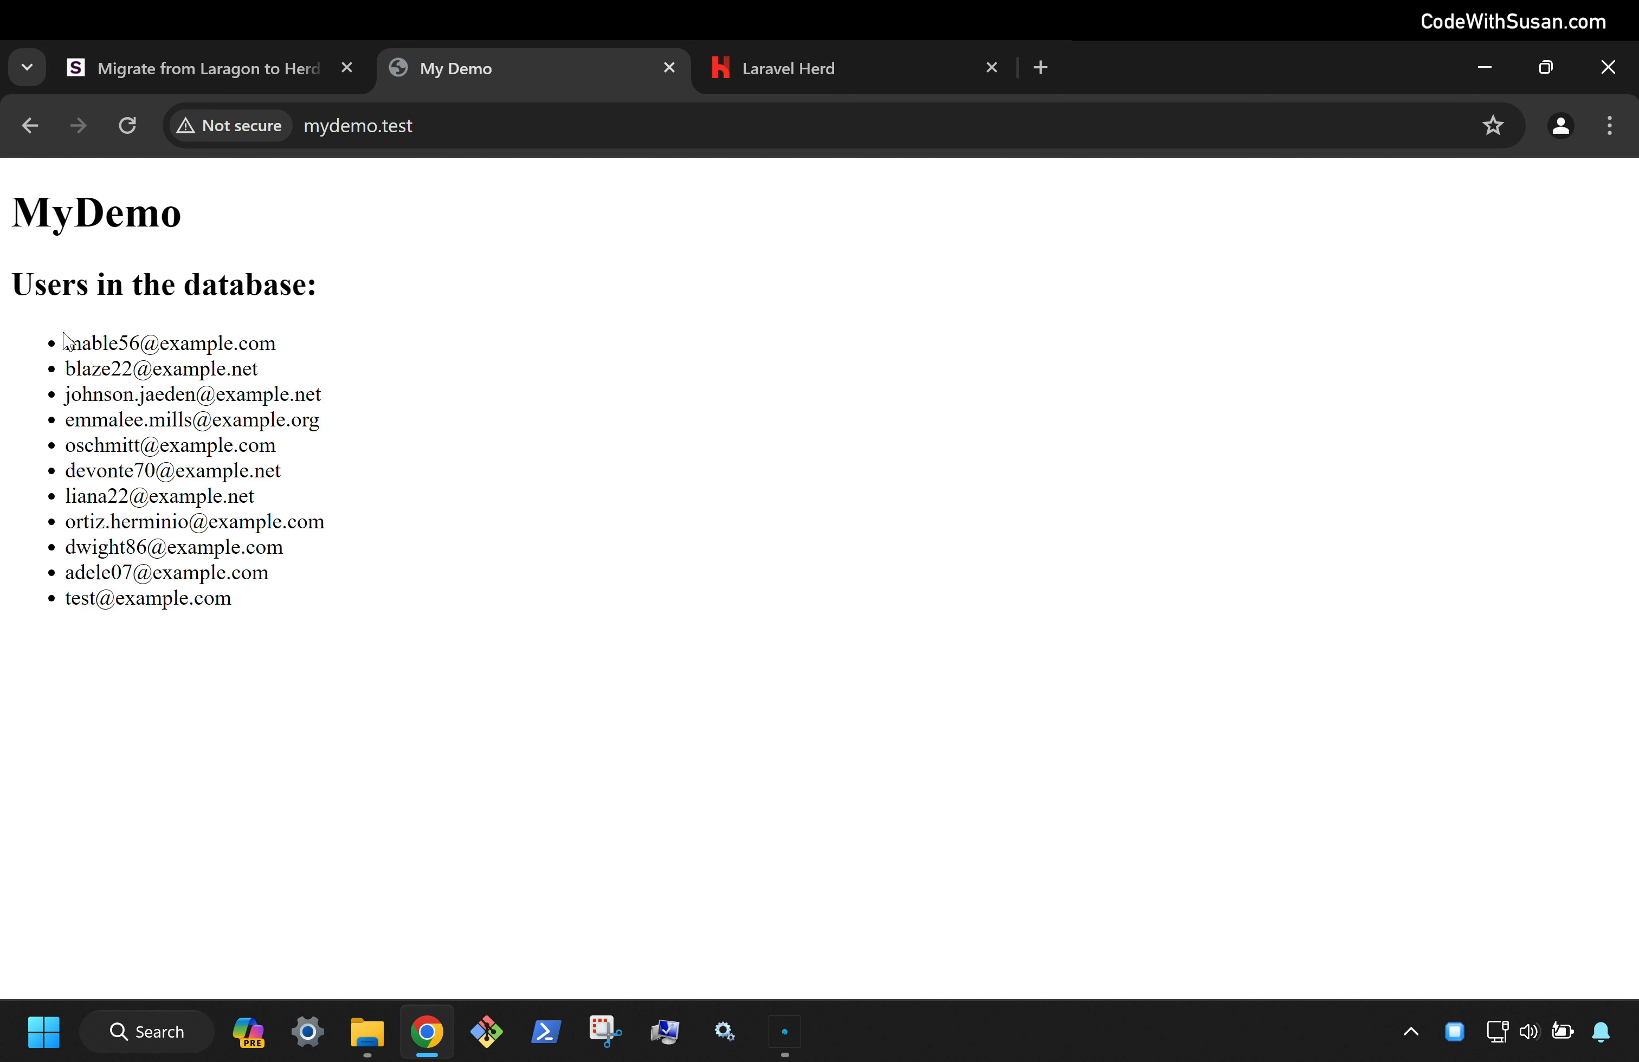
left_click_drag(68, 336, 299, 600)
left_click(299, 600)
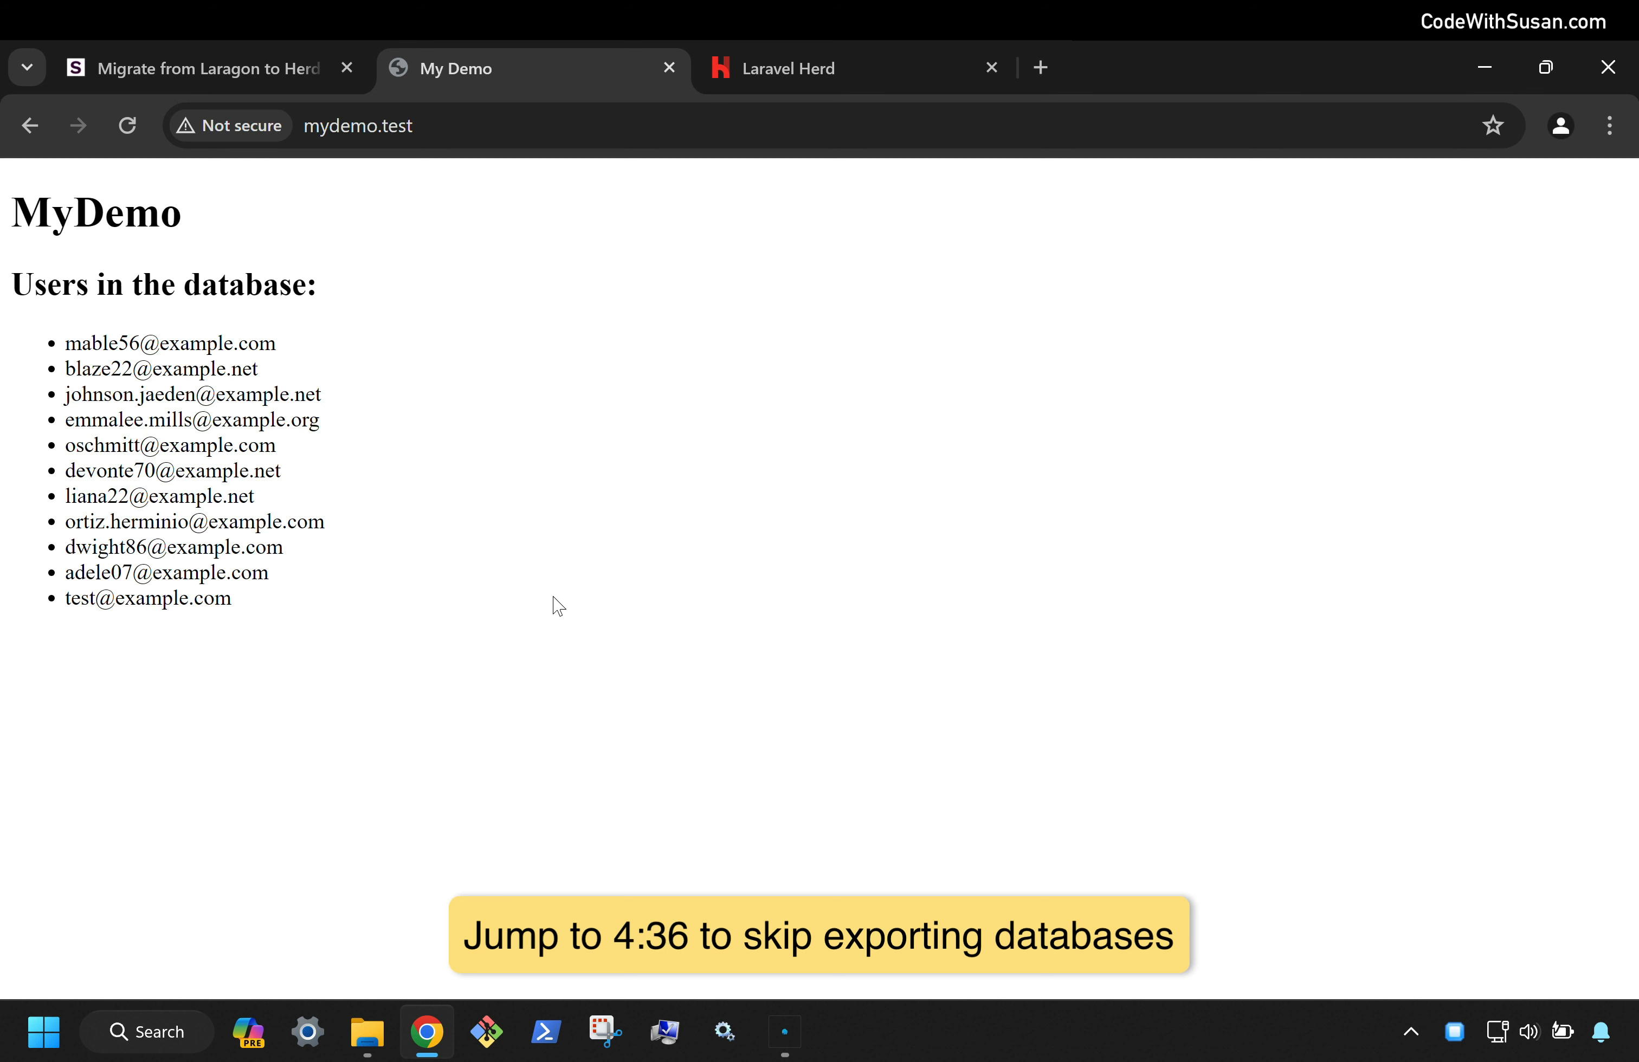
left_click(789, 1019)
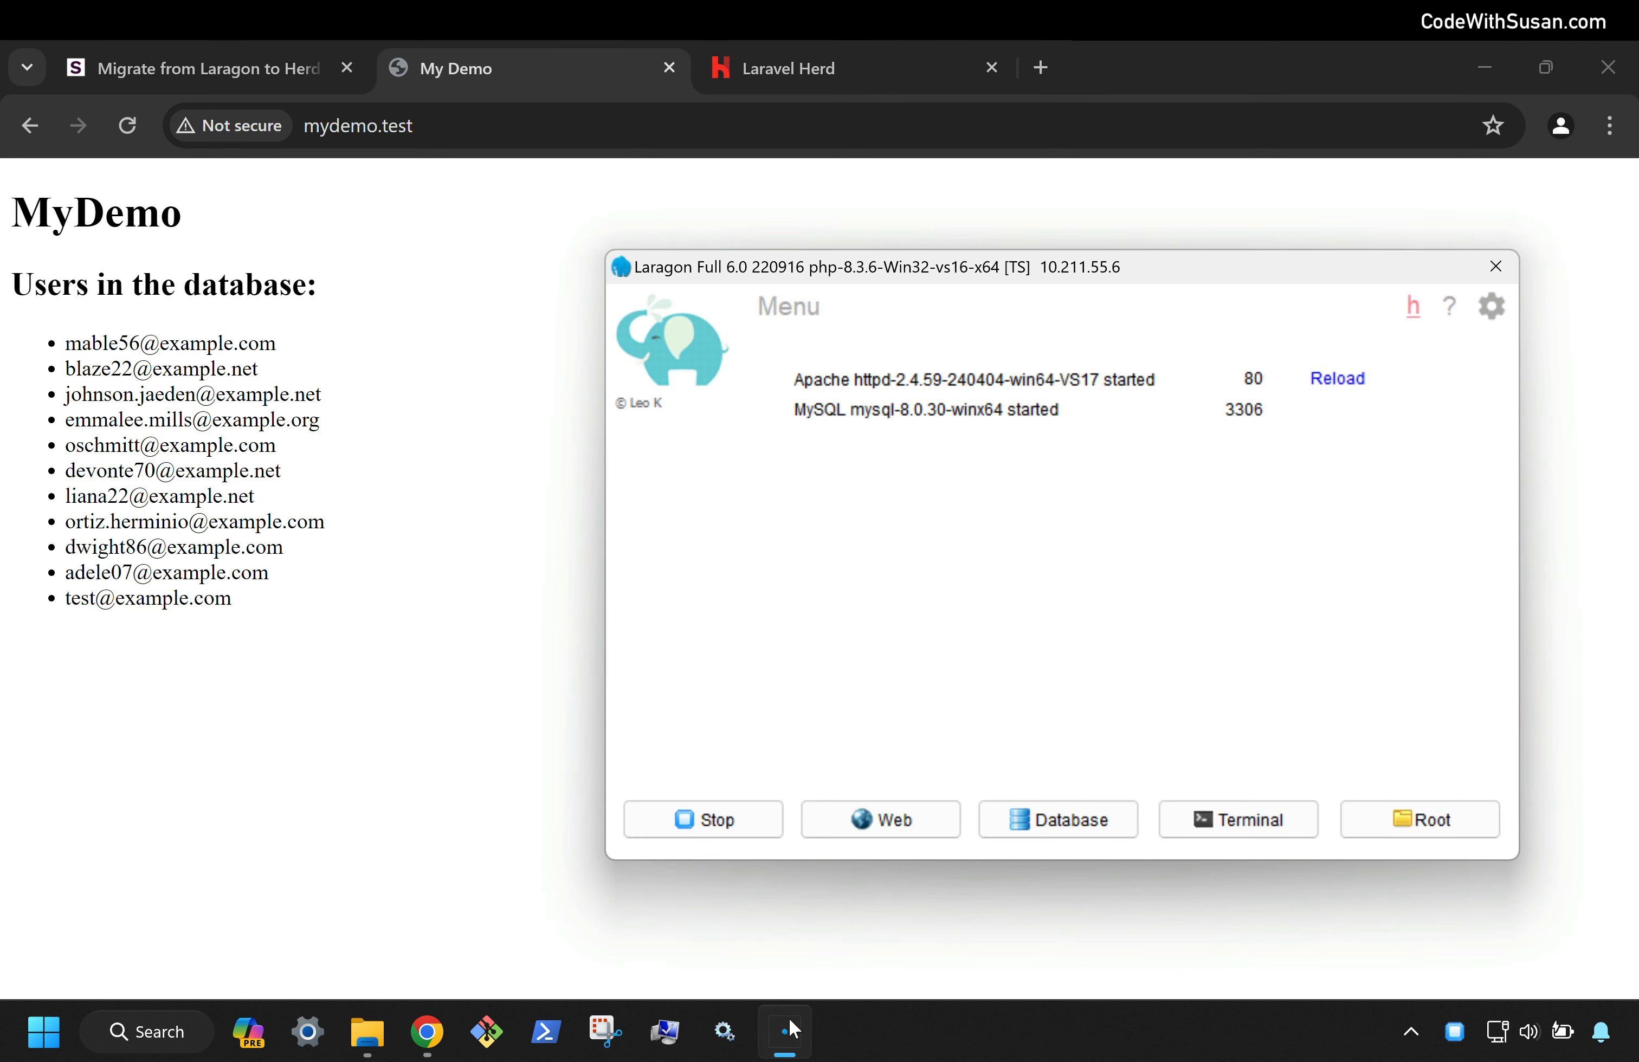
Check the Laragon.MySQL session (host 127.0.0.1, user root, empty password, port 3306) and connect
left_click(1094, 817)
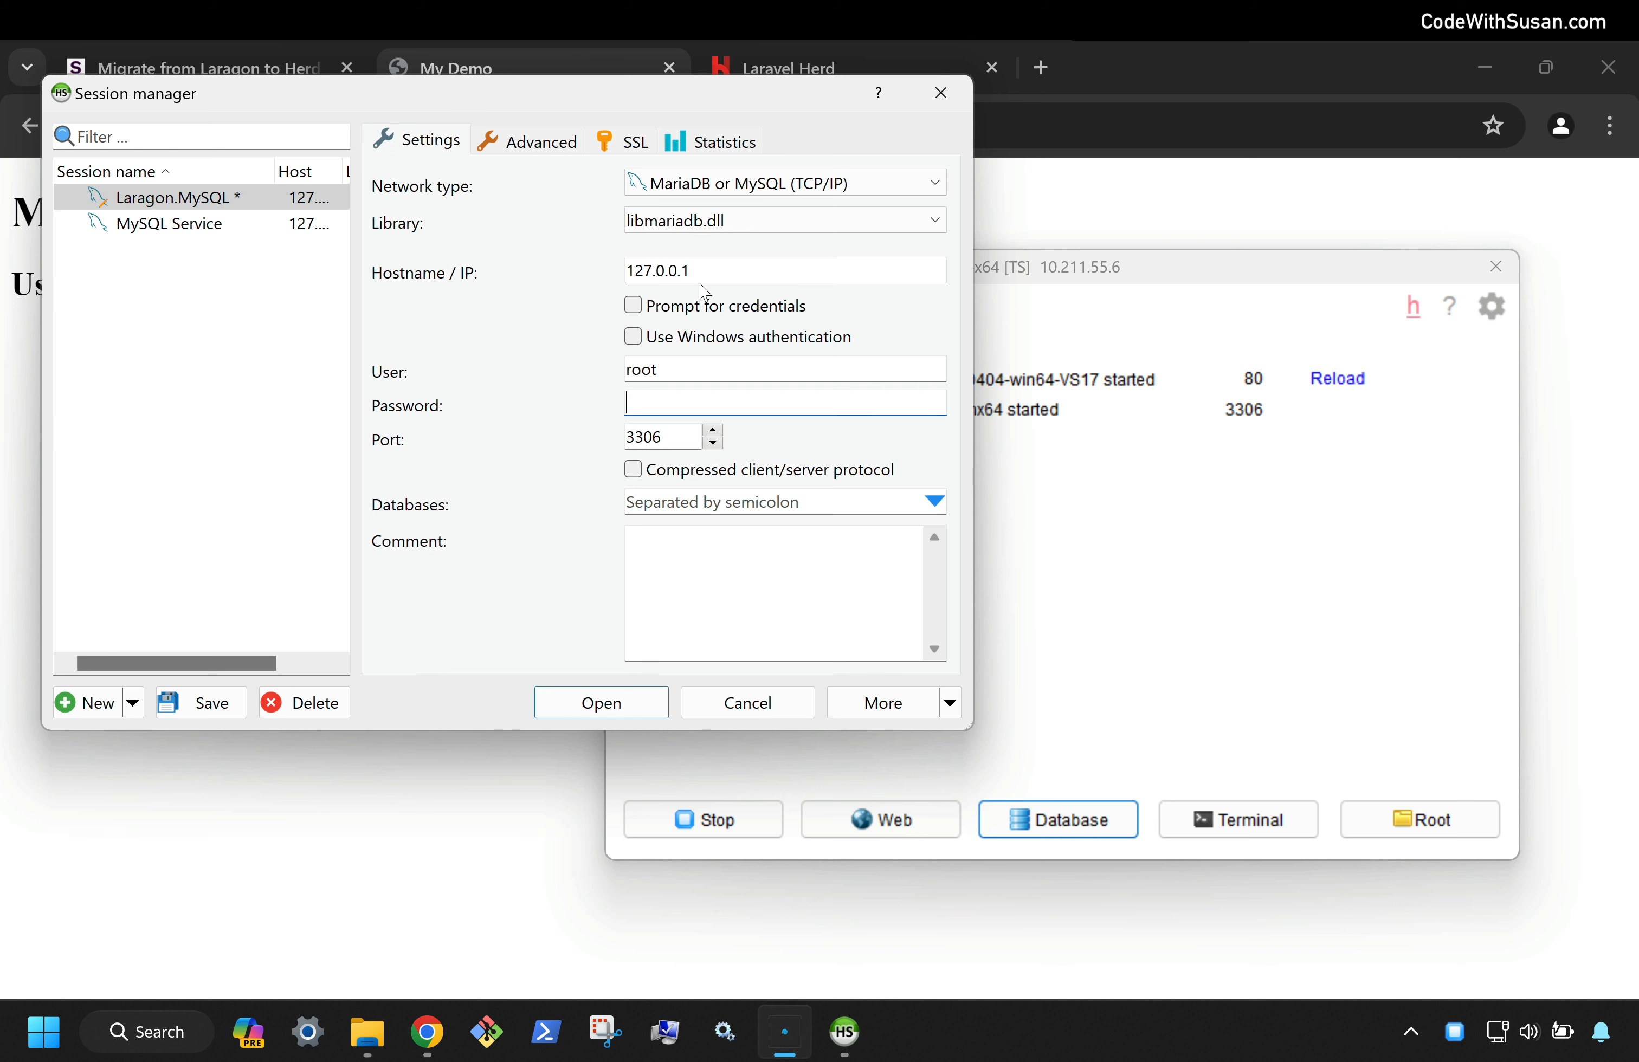
left_click_drag(713, 270, 567, 282)
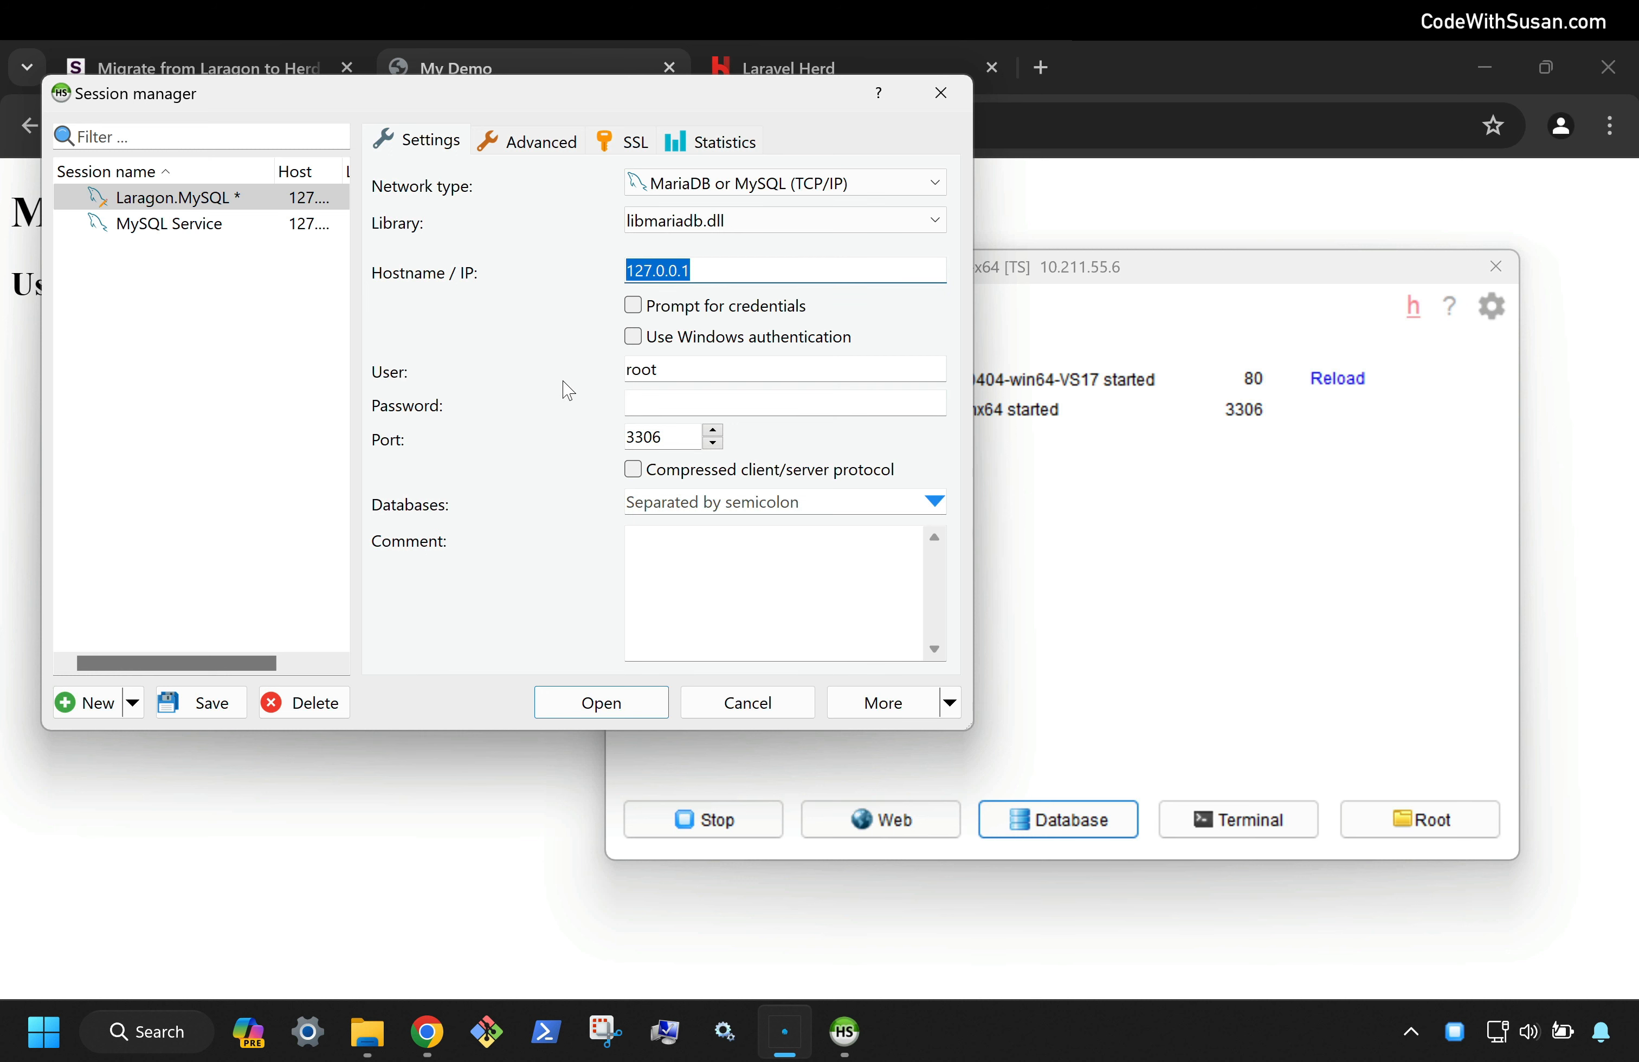
left_click_drag(688, 374, 552, 369)
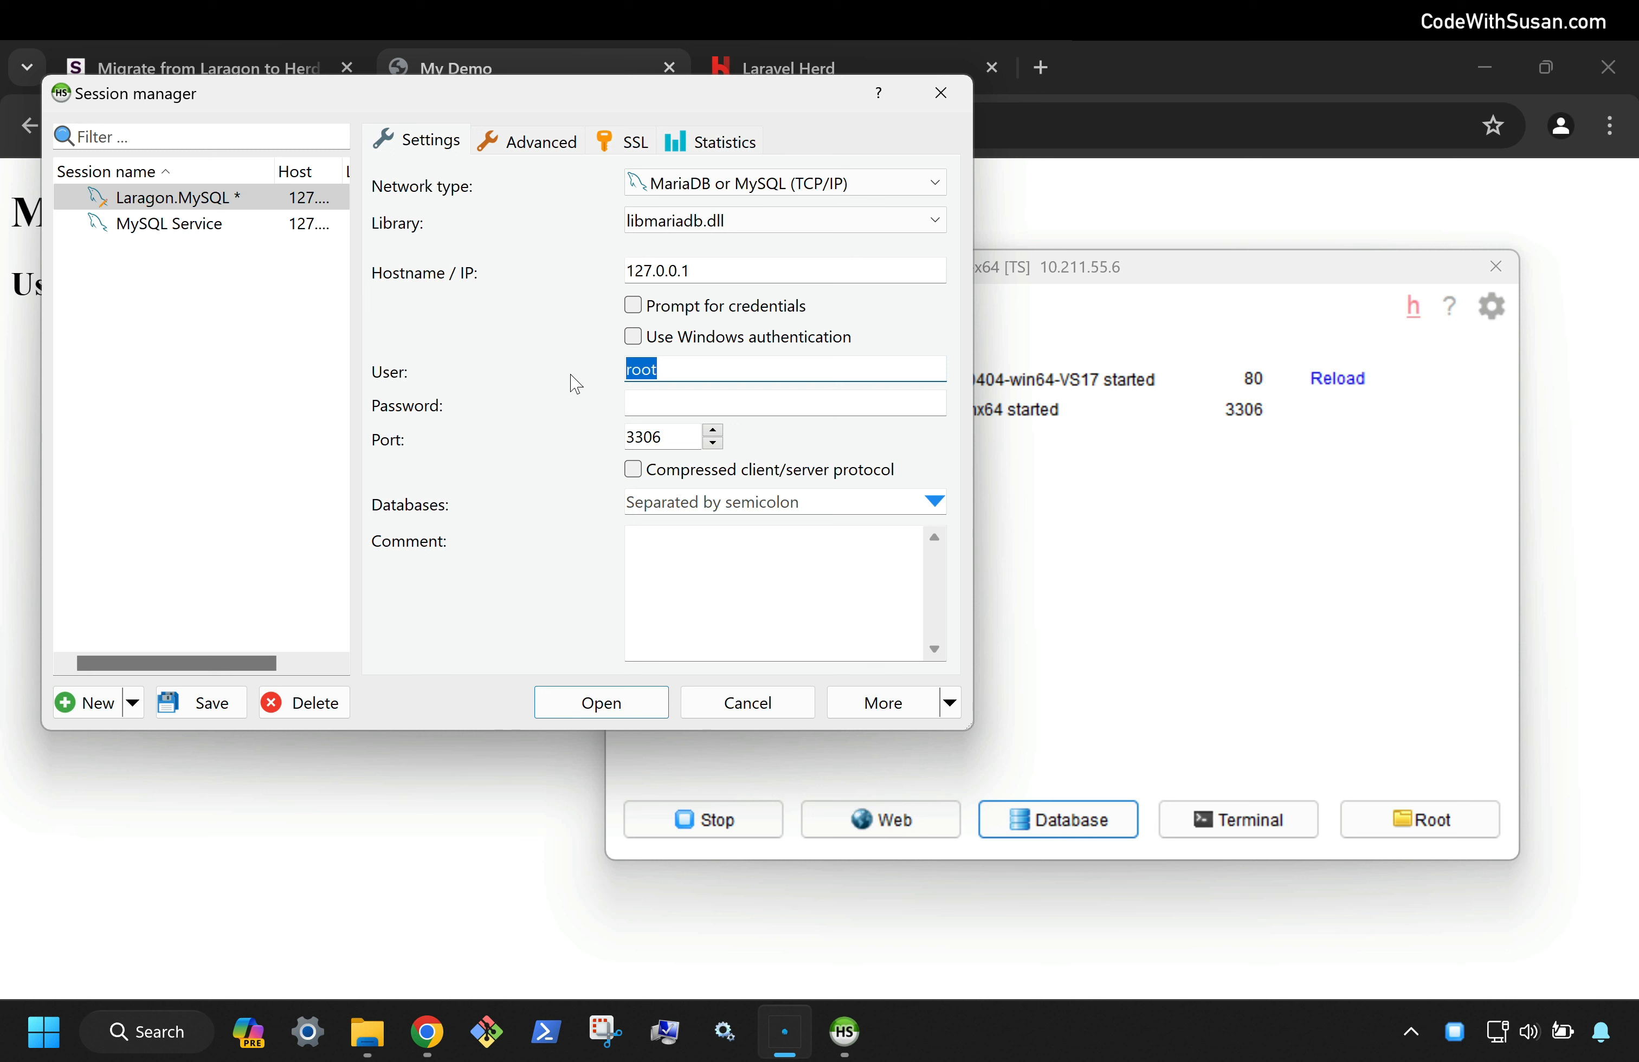
left_click(676, 394)
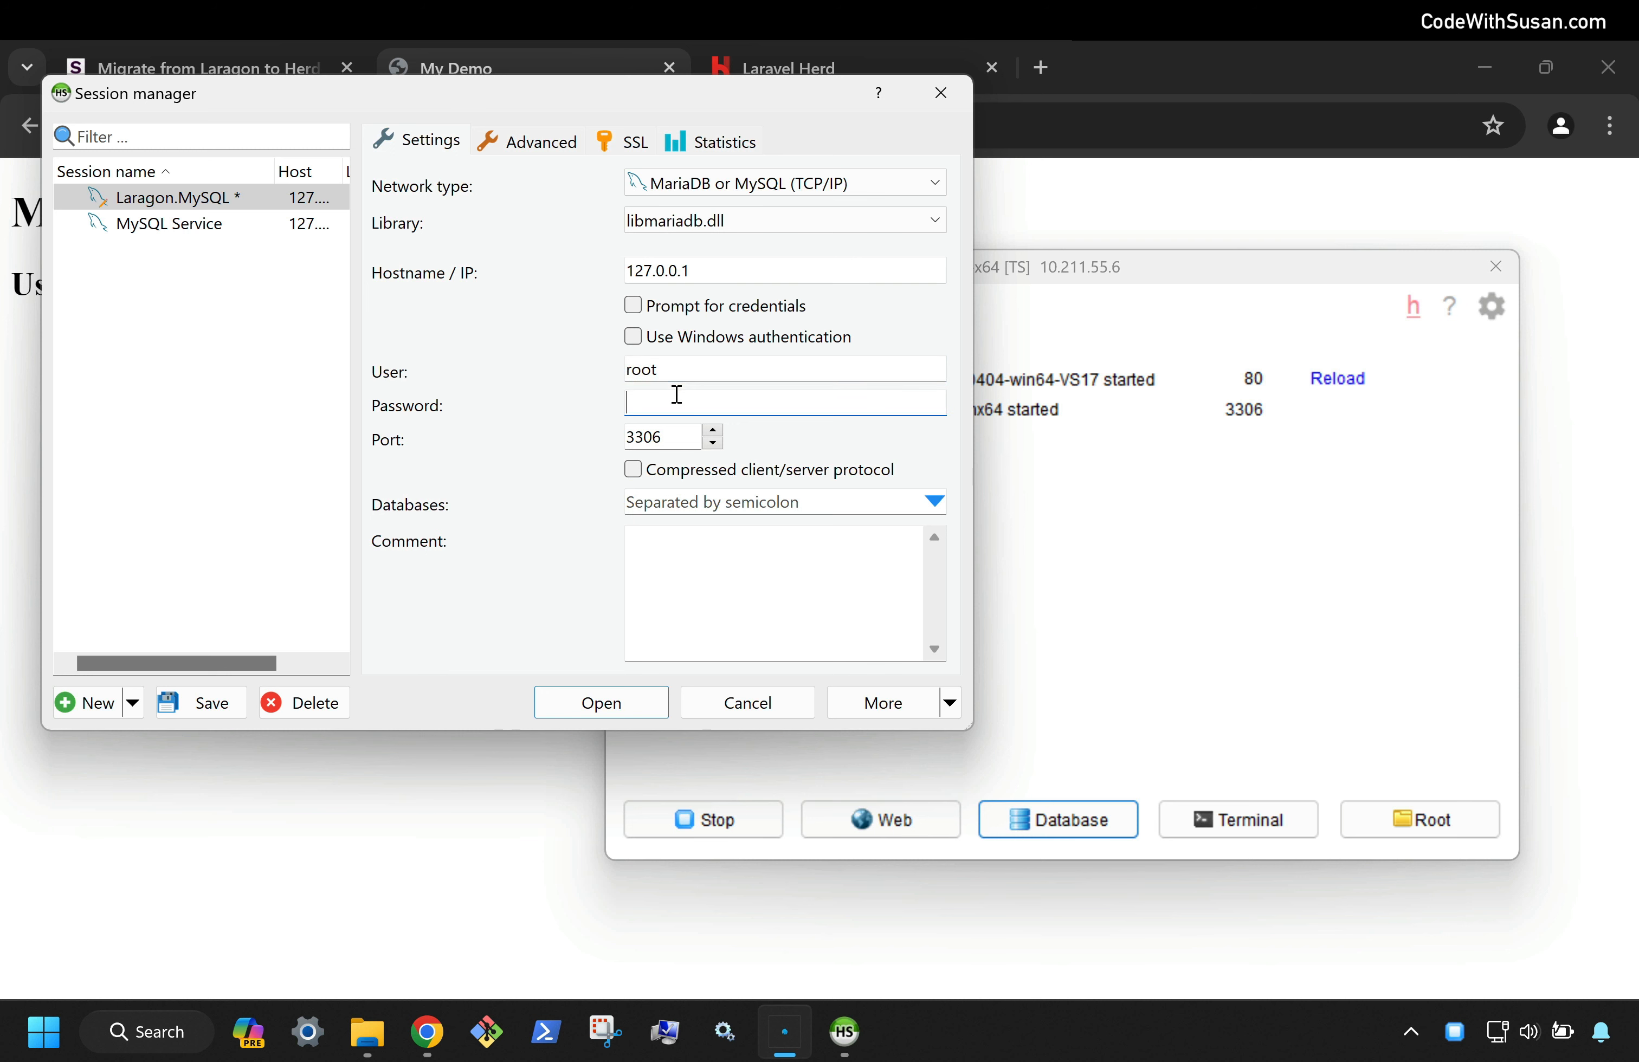
double_click(670, 433)
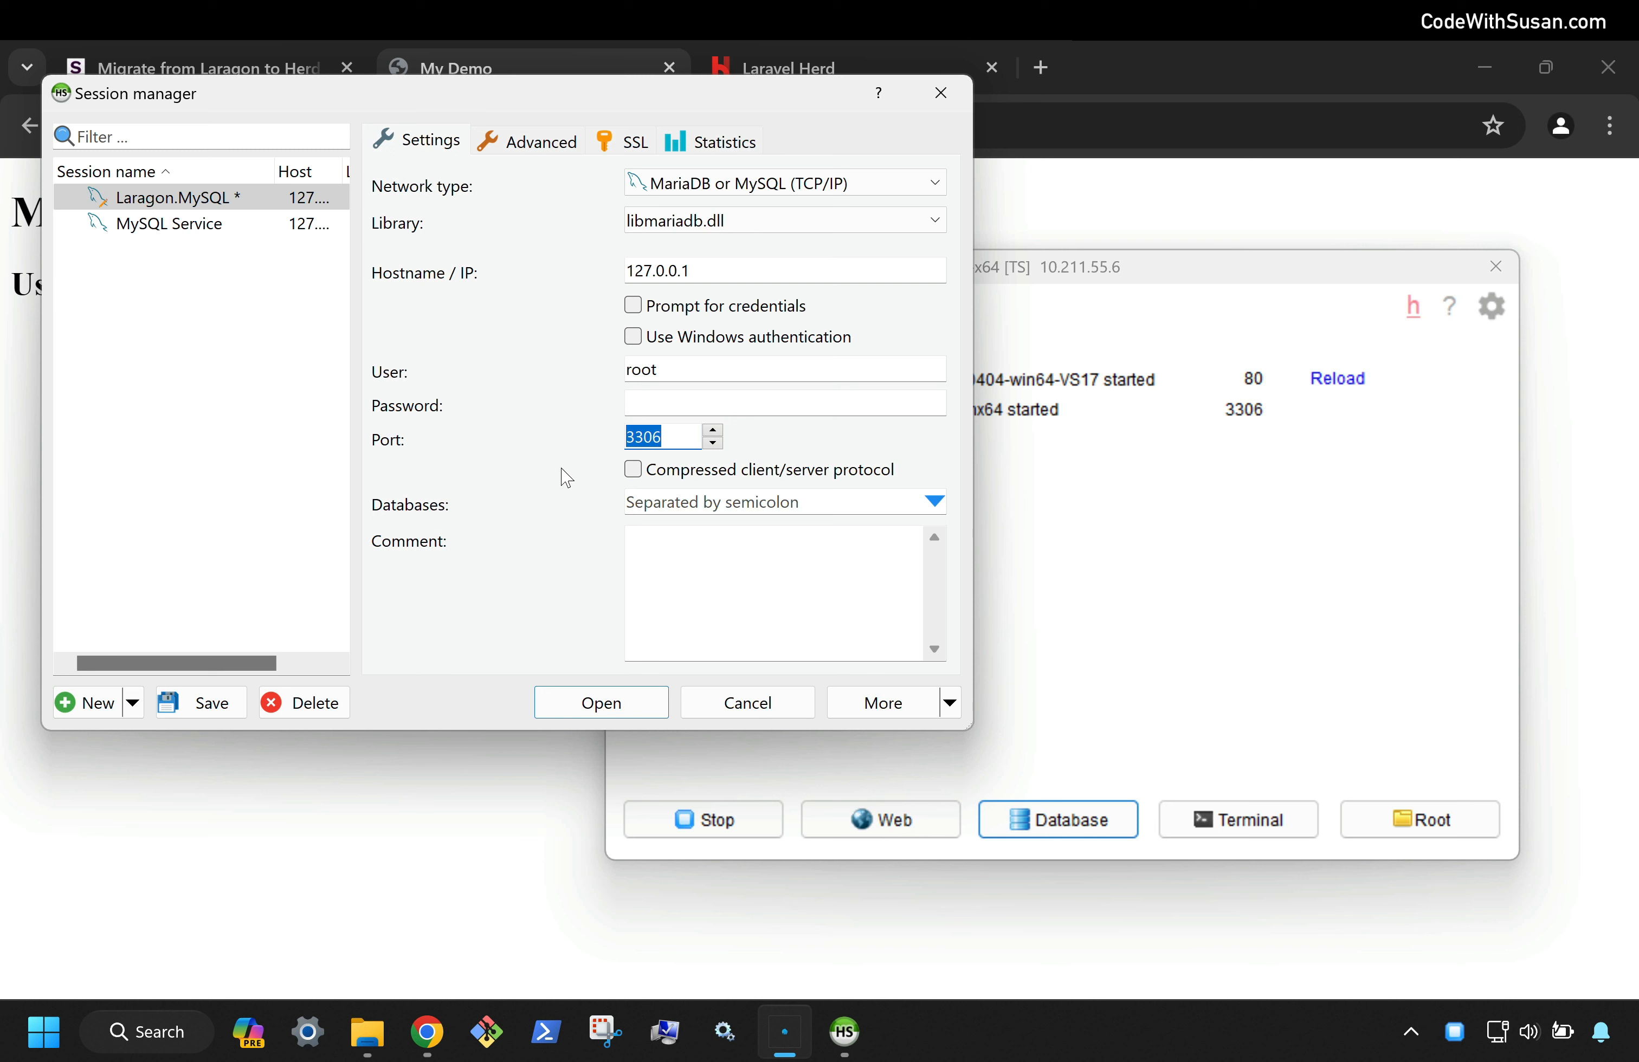
left_click(731, 269)
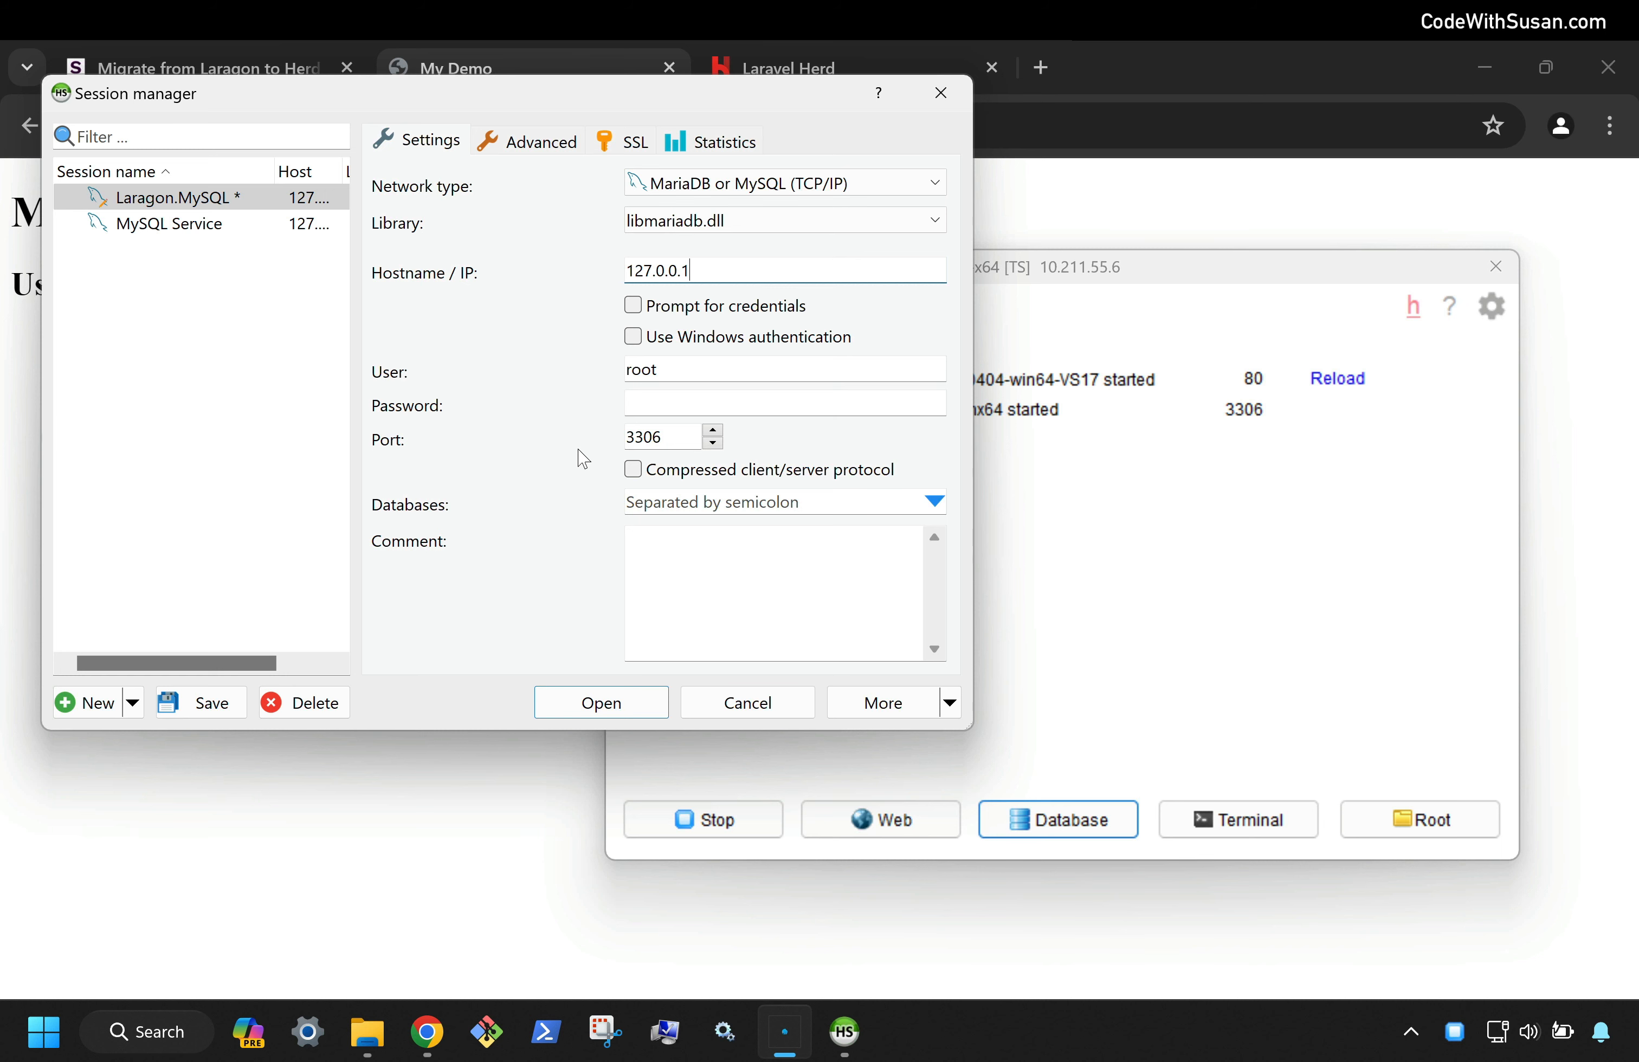
left_click(563, 711)
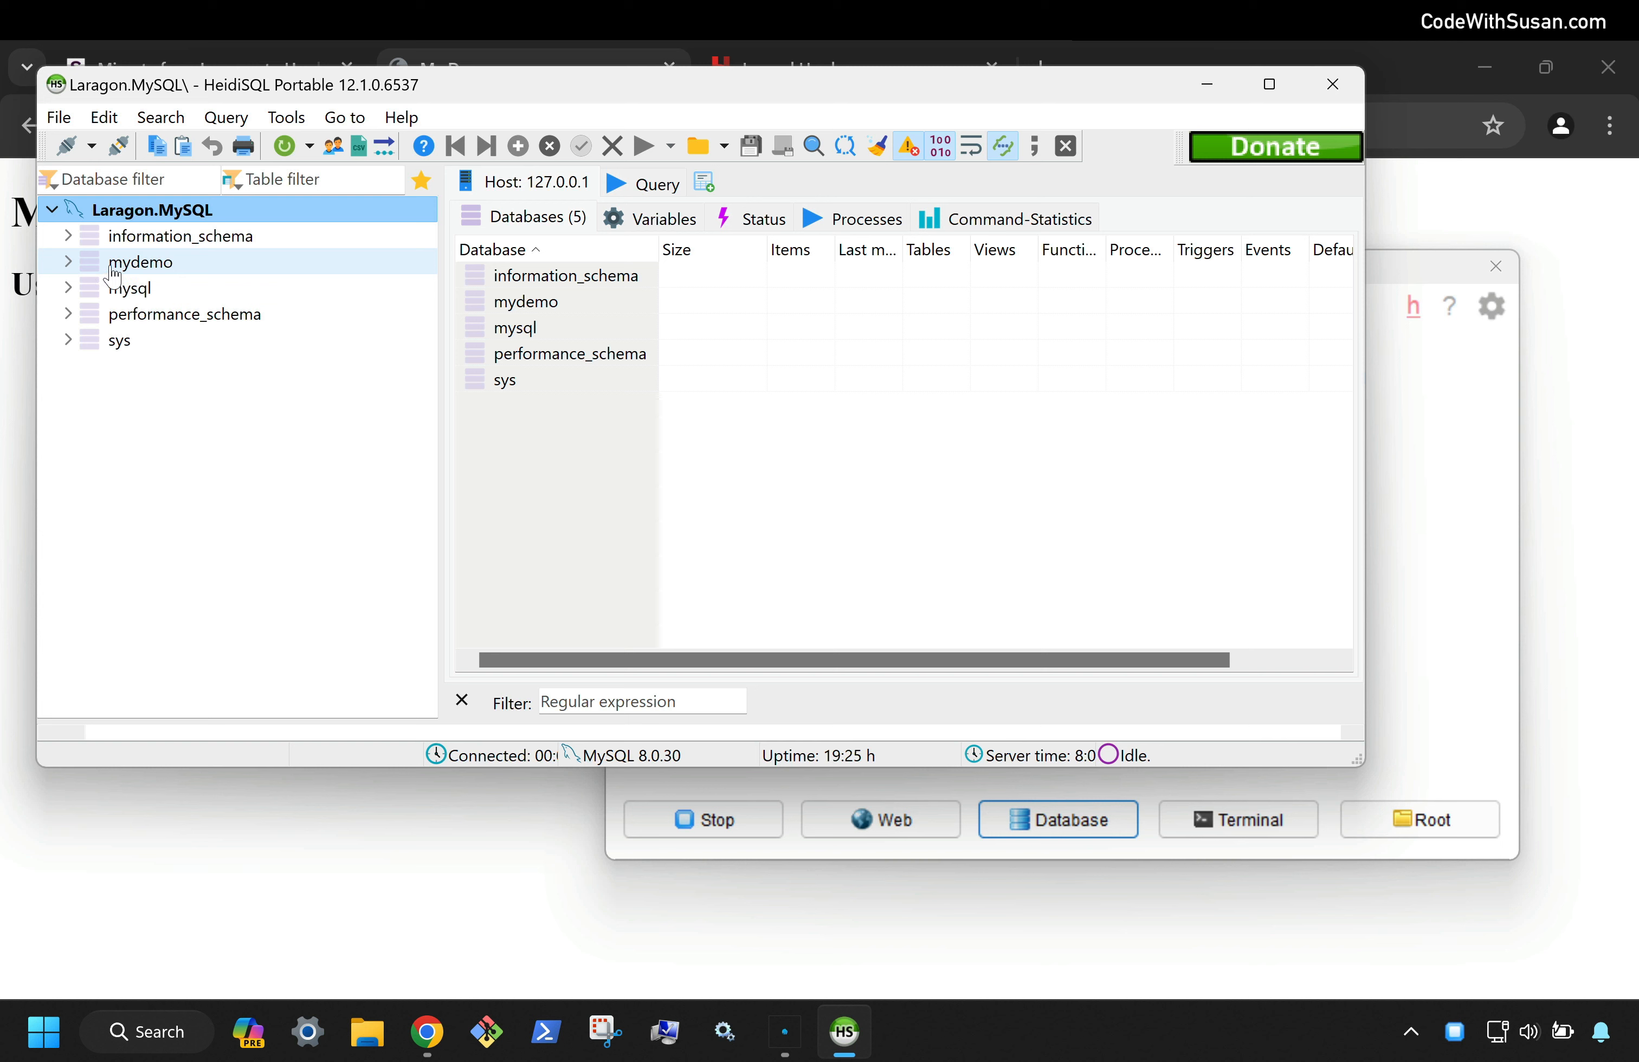
Expand mydemo and show the users table's 11 data rows next to the MyDemo page
left_click(68, 262)
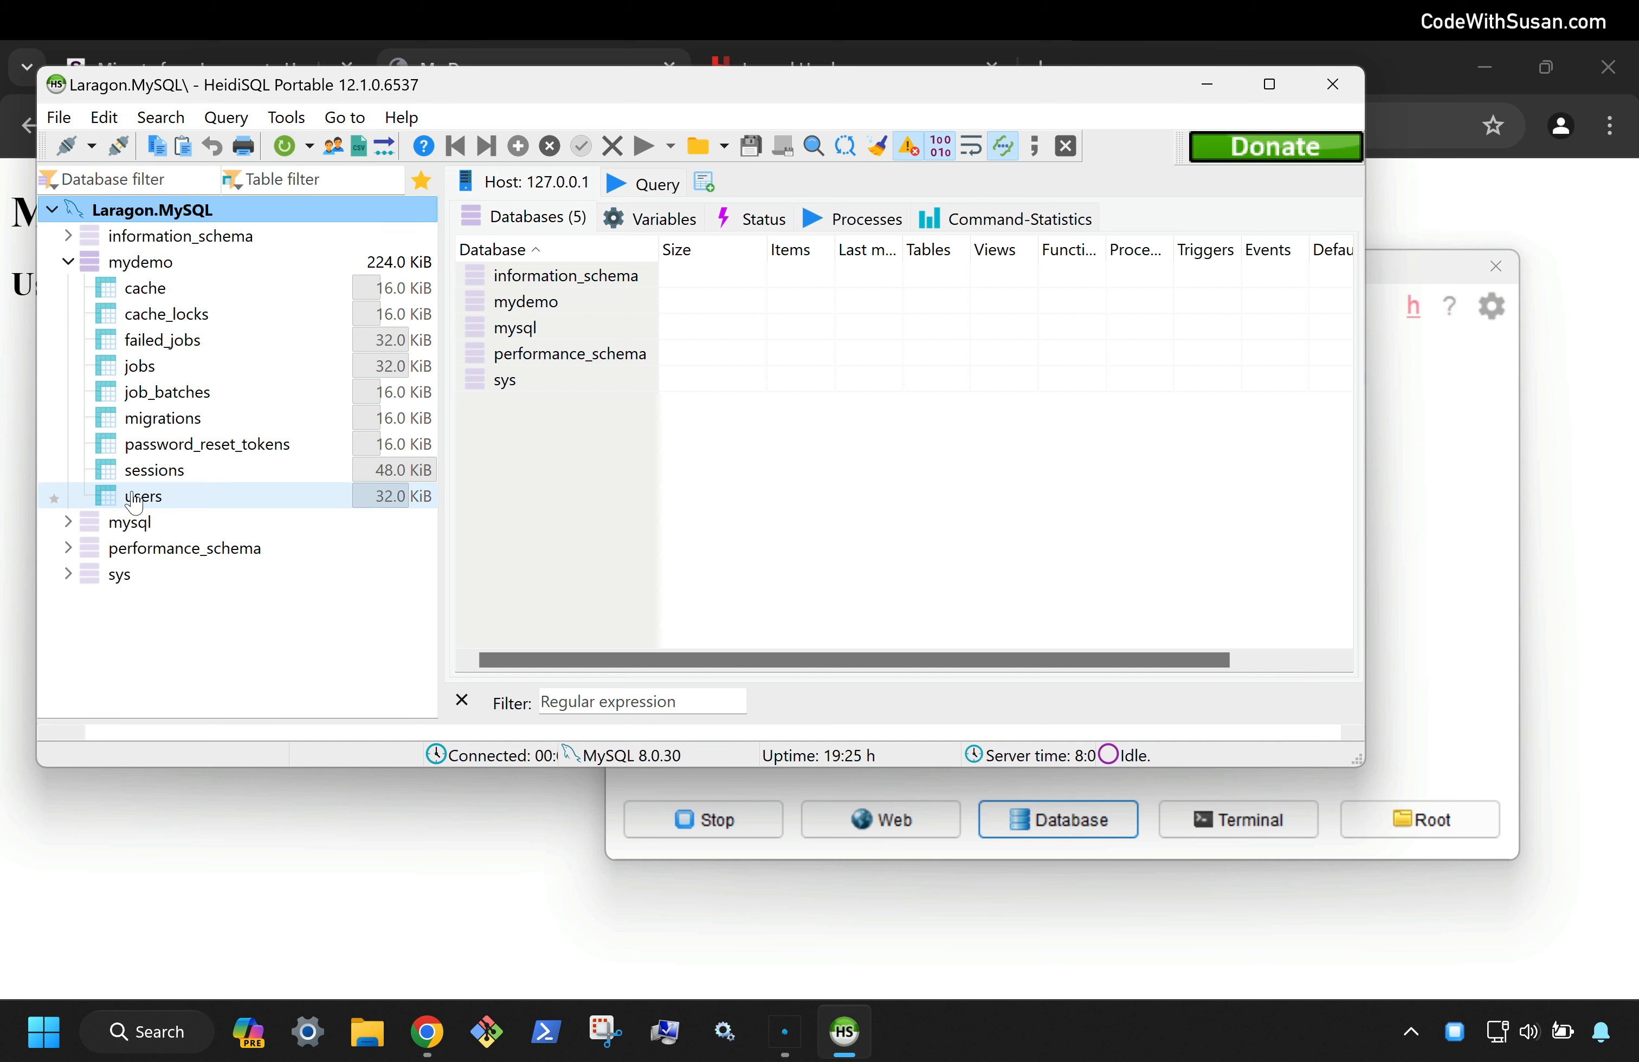
left_click_drag(193, 98, 487, 142)
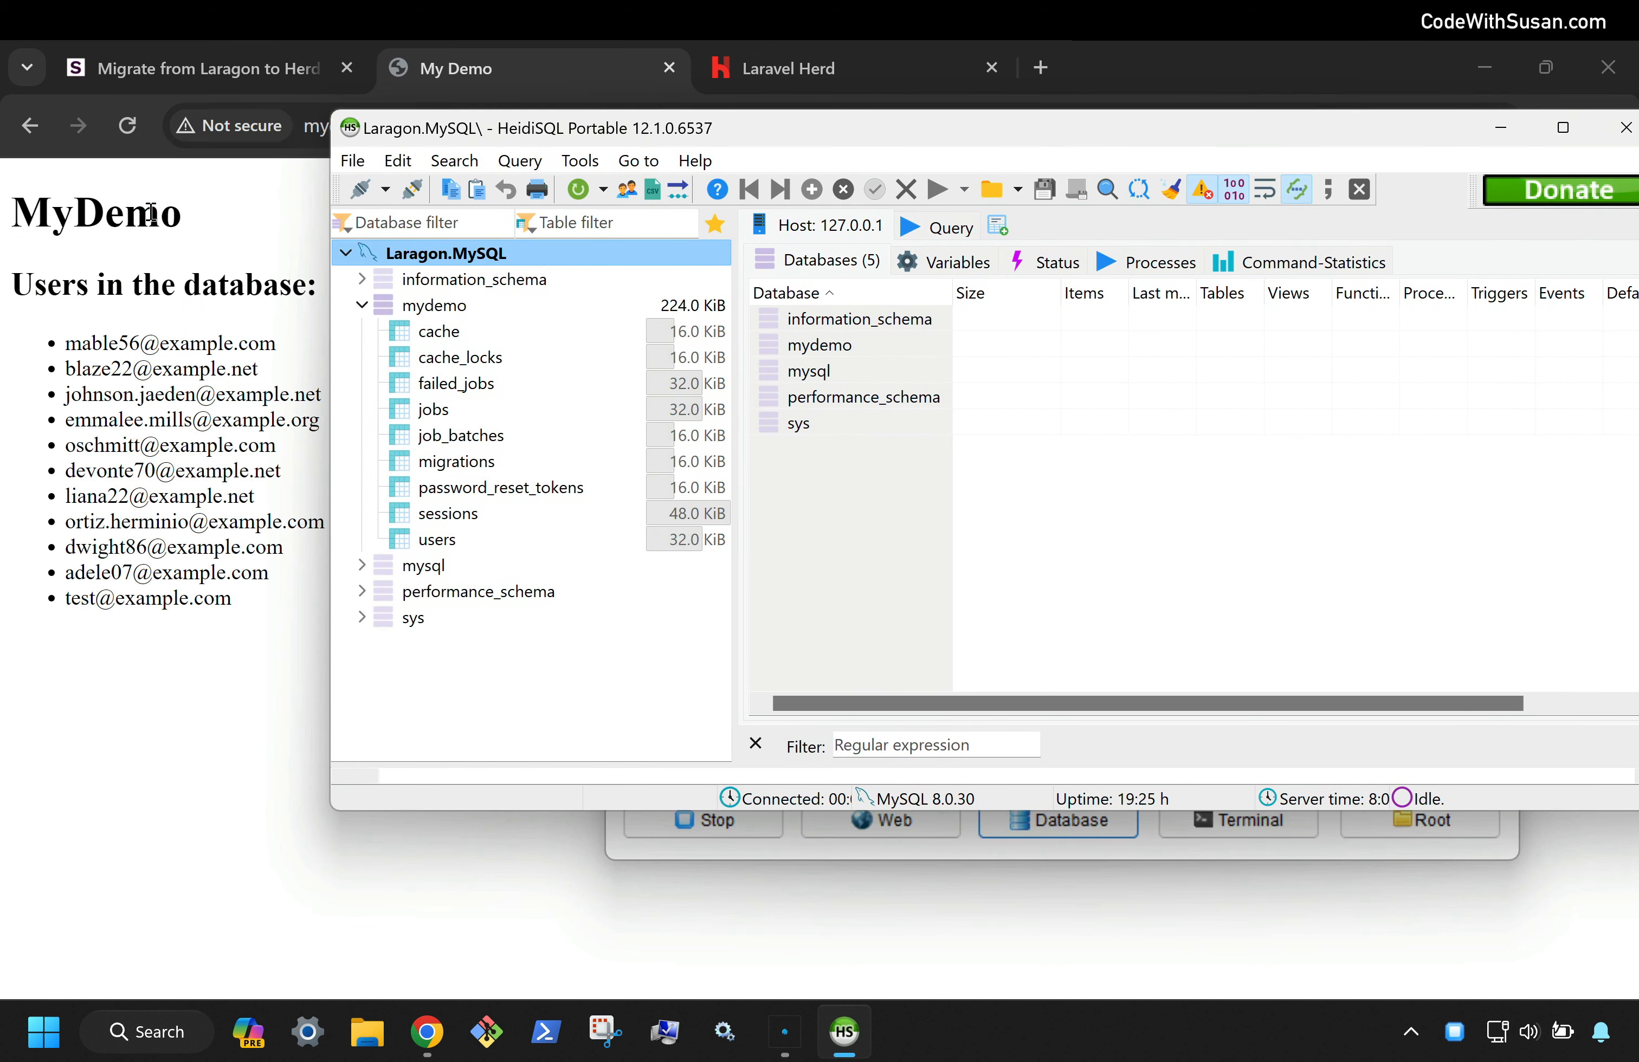
left_click(421, 538)
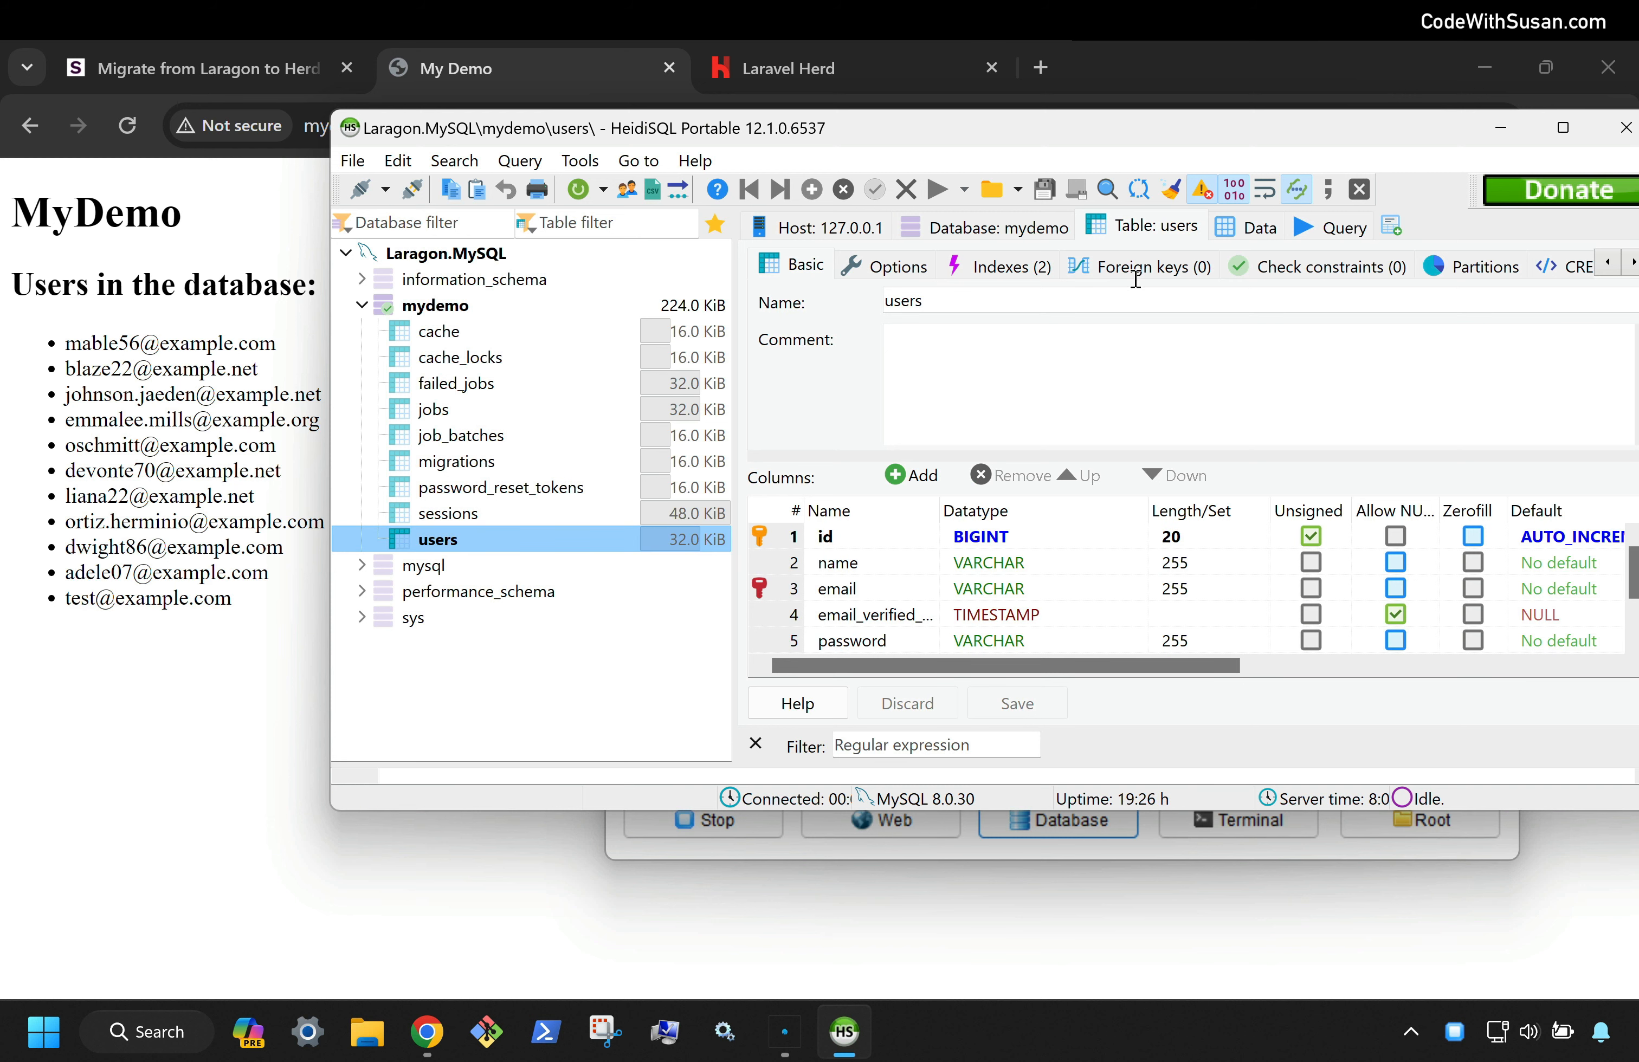
left_click(1245, 230)
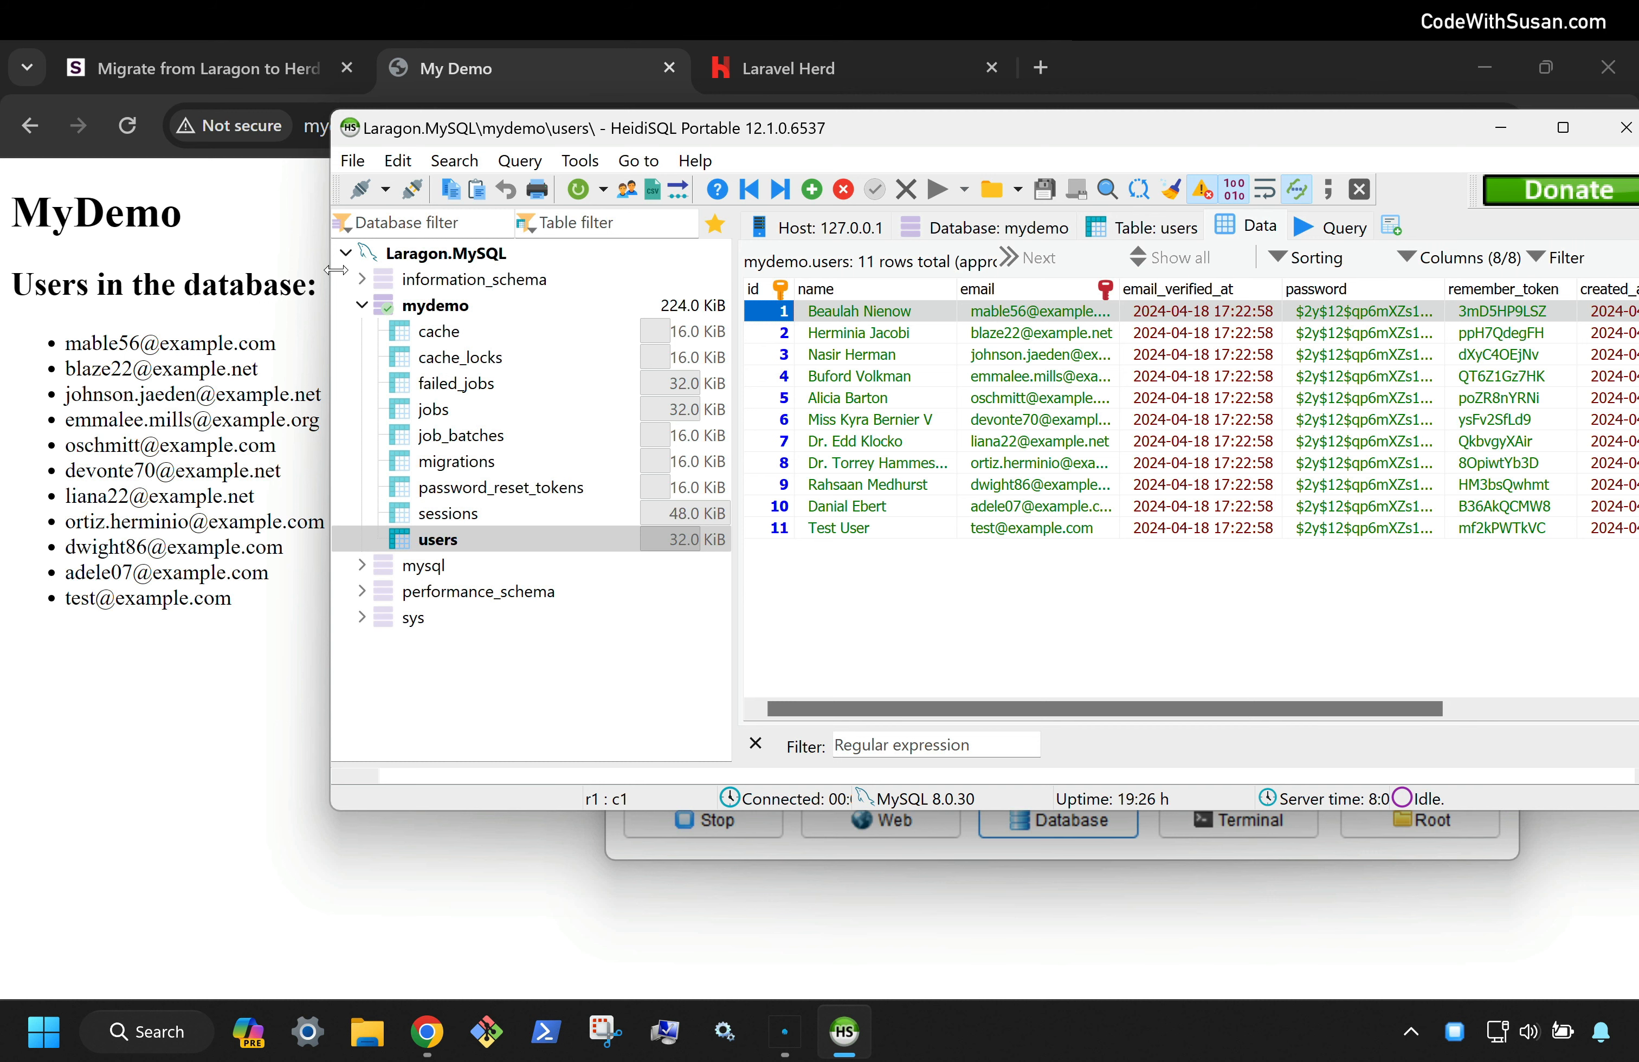
double_click(428, 307)
Export the mydemo database as SQL with Insert data mode to Downloads\mydemo.sql
right_click(428, 308)
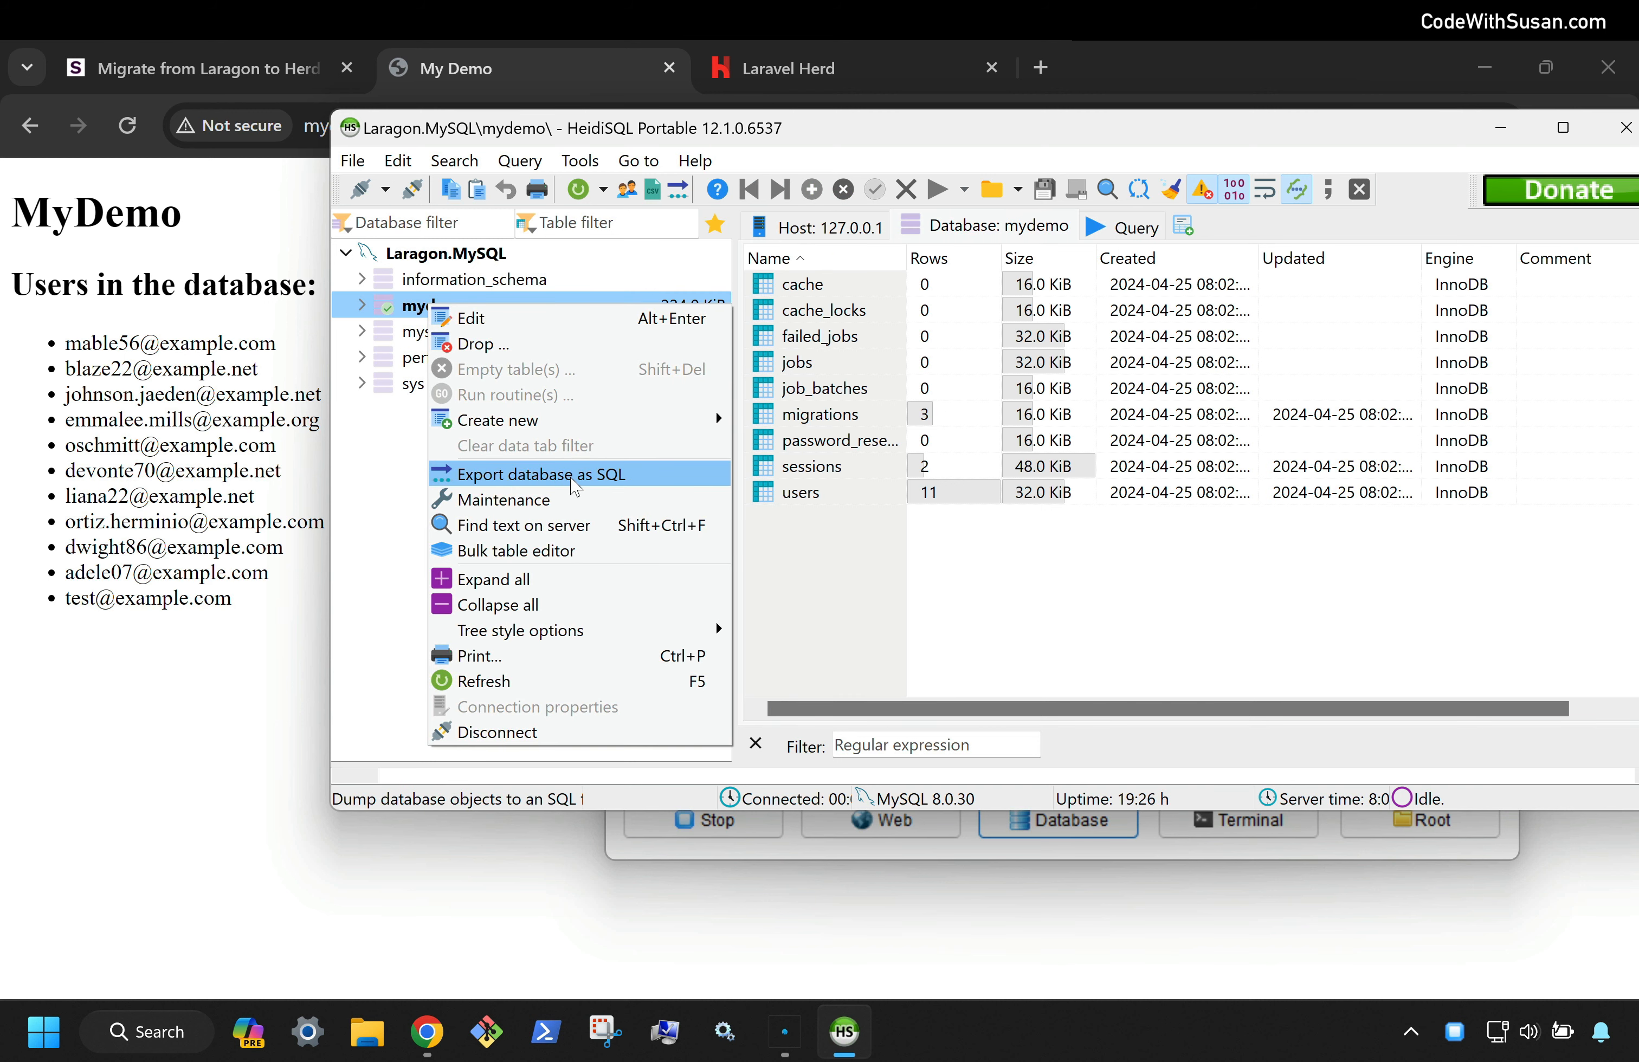
left_click(666, 483)
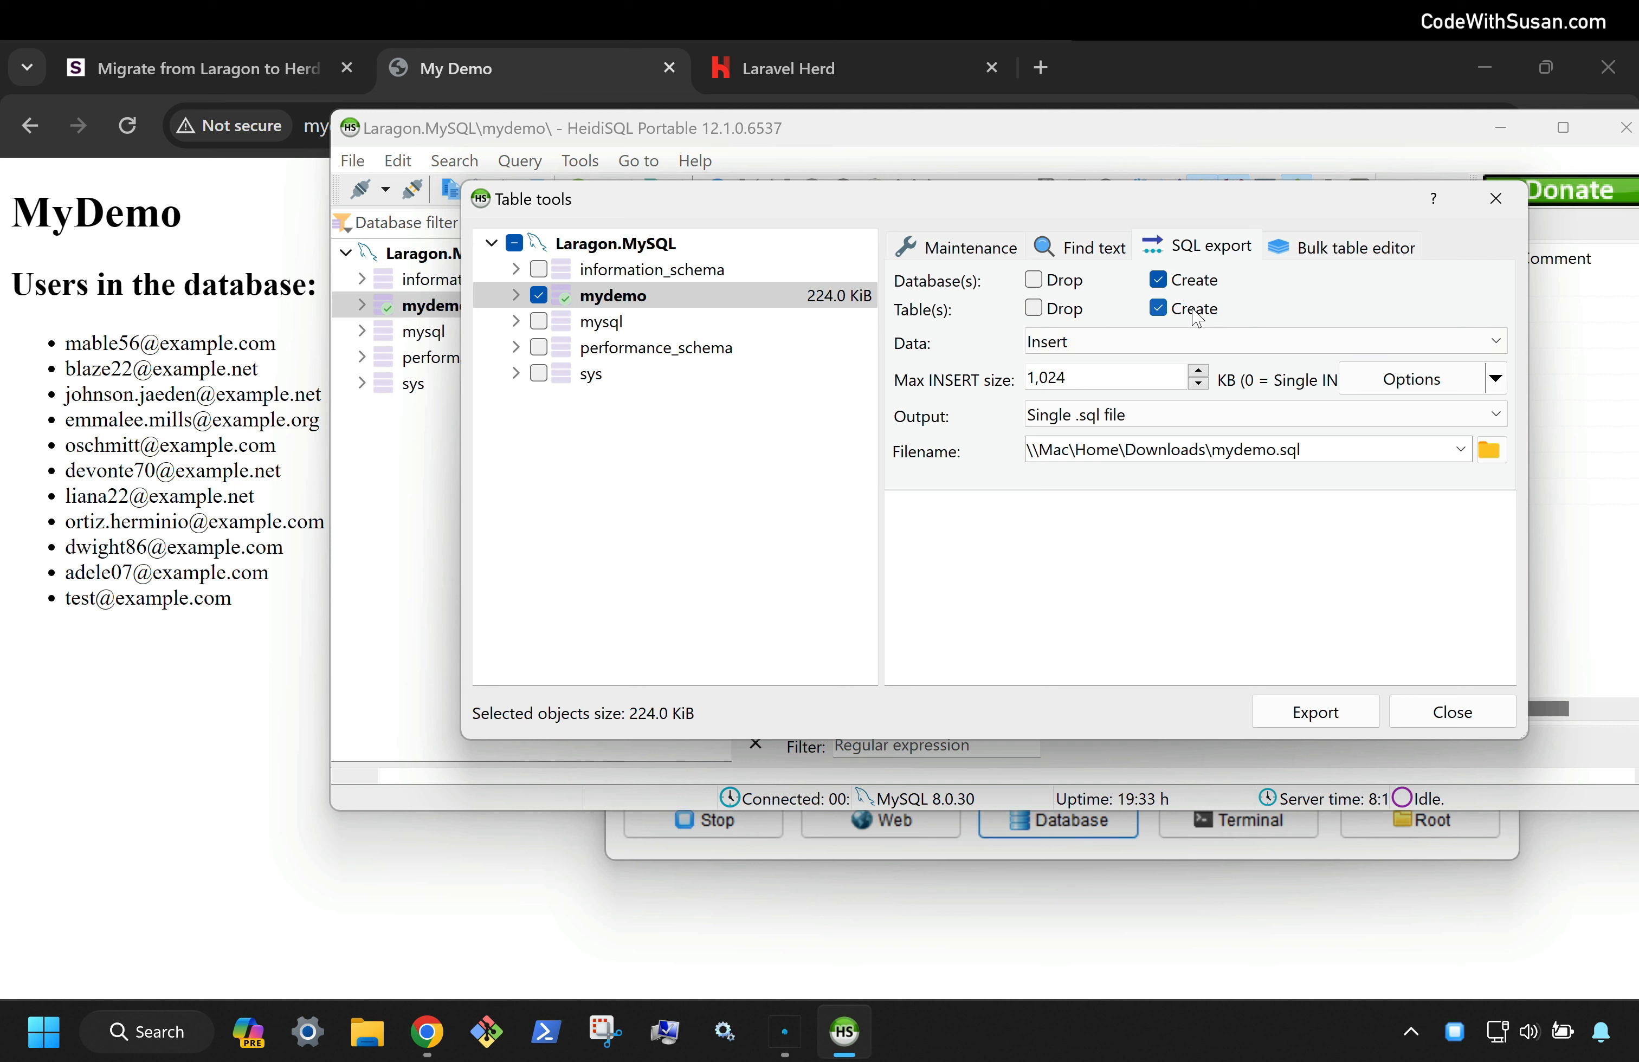
left_click(1097, 349)
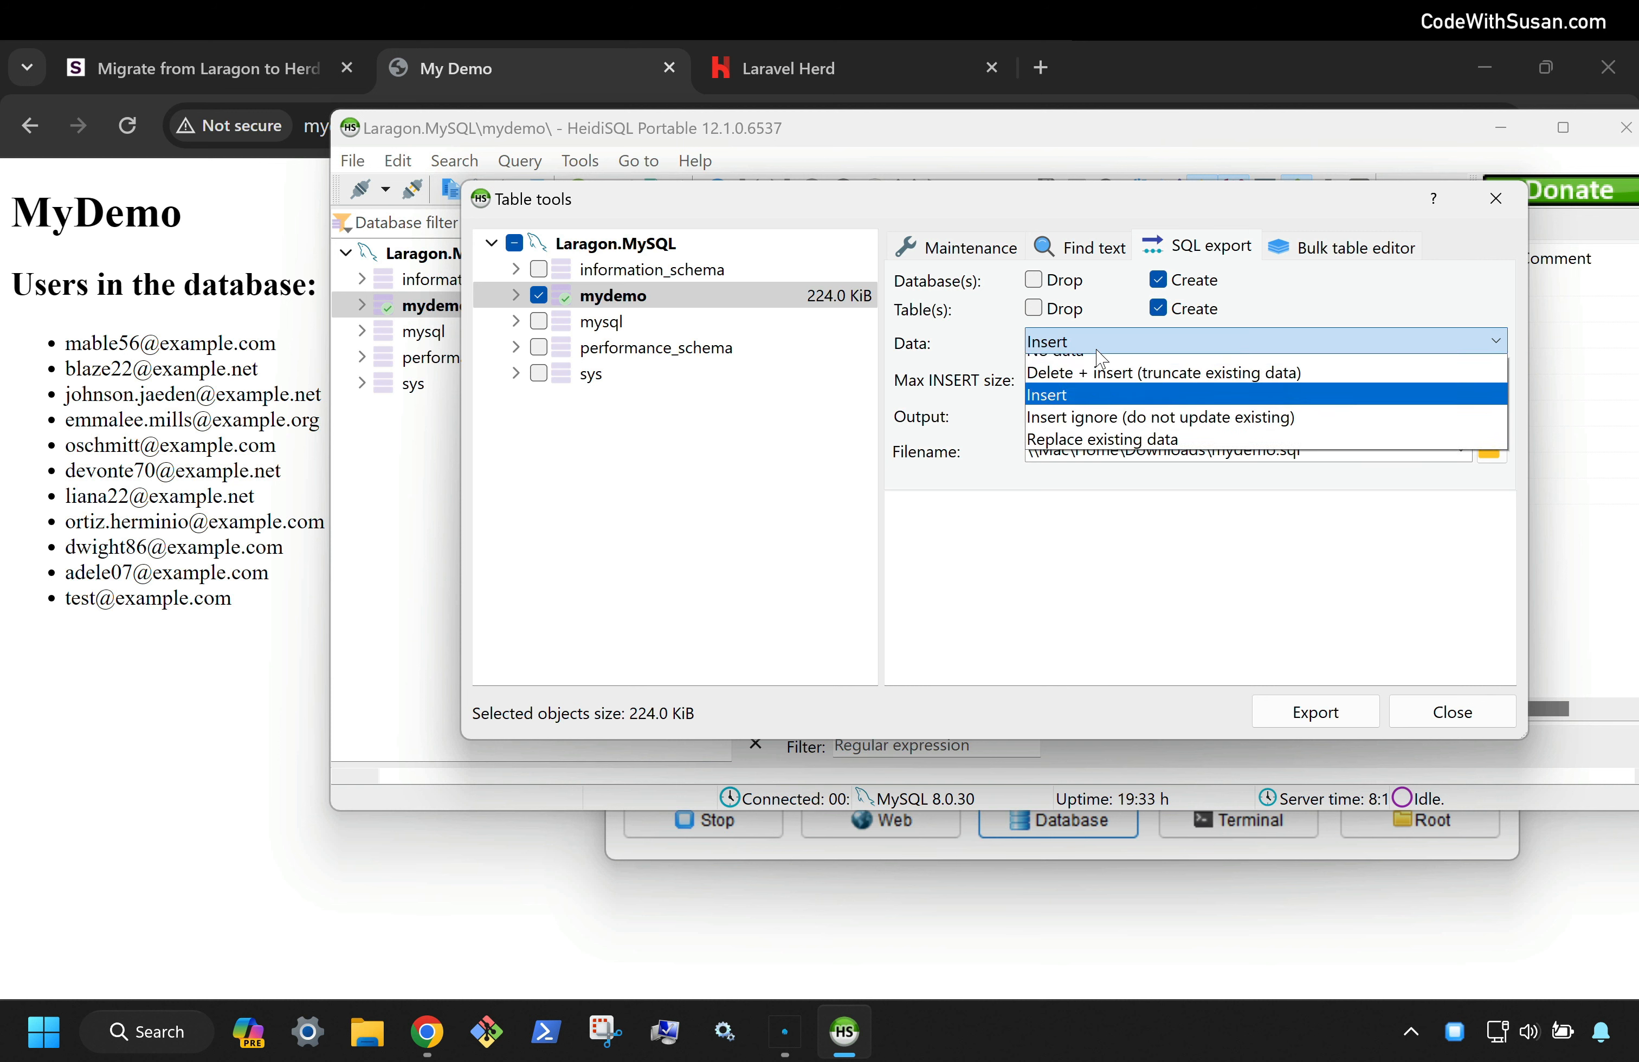
left_click(1092, 412)
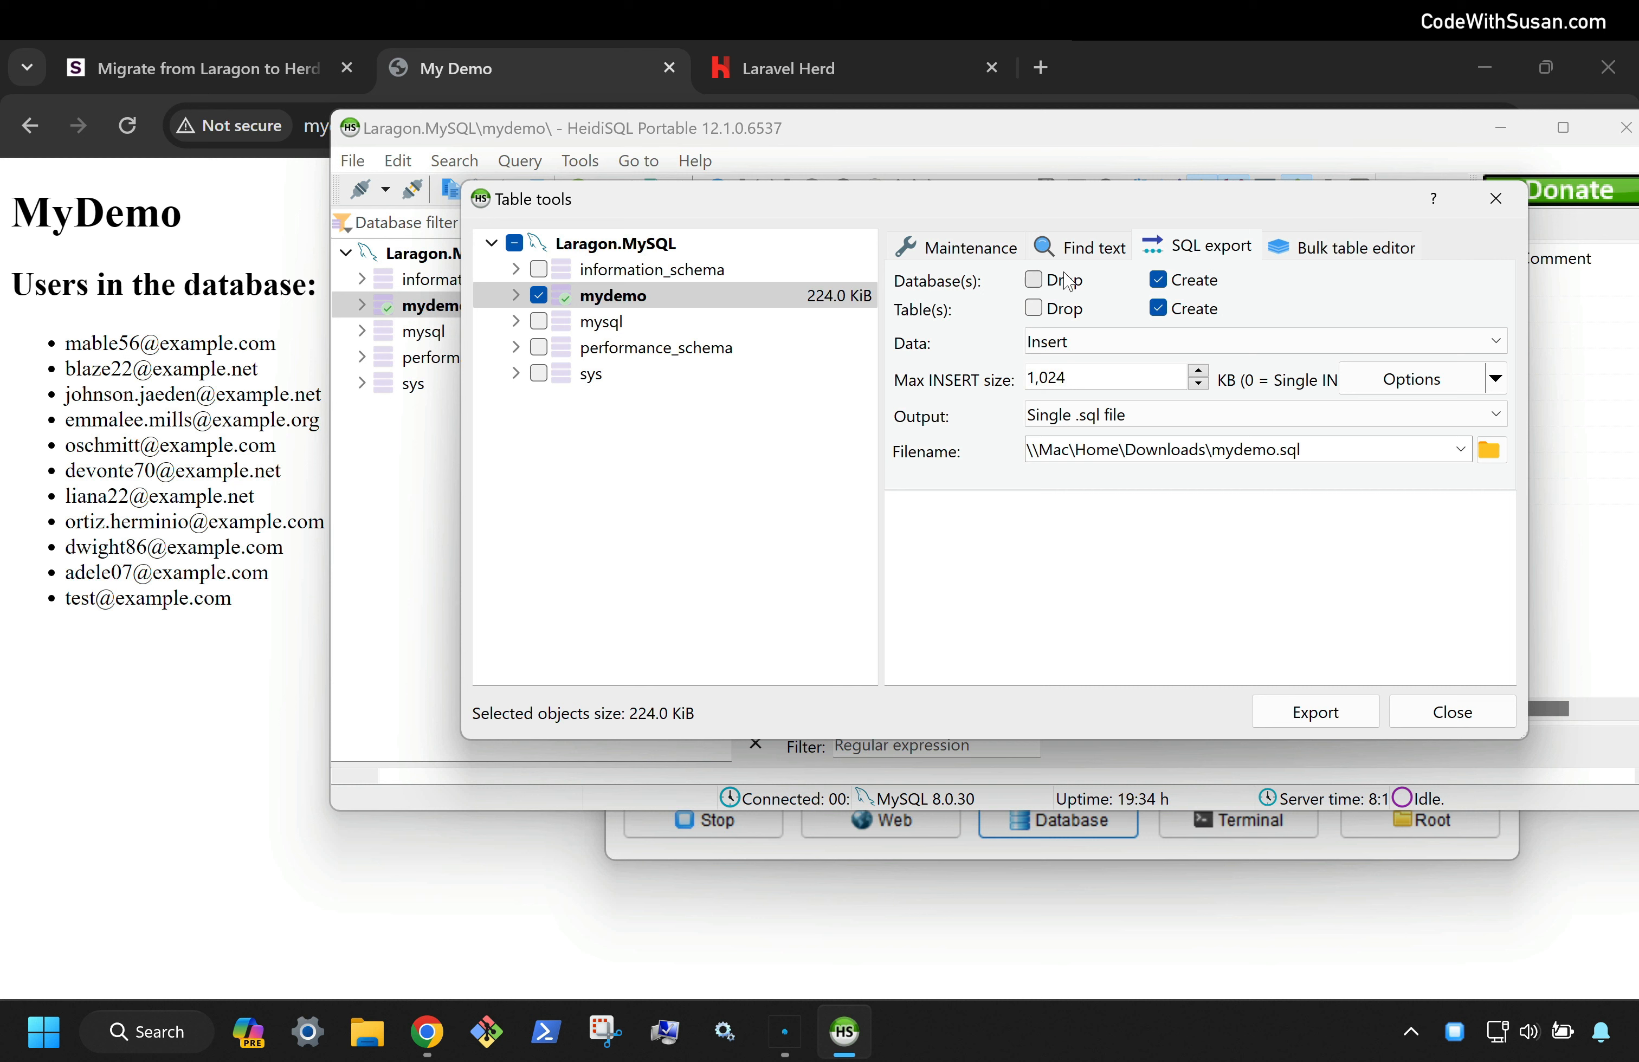
left_click(1091, 345)
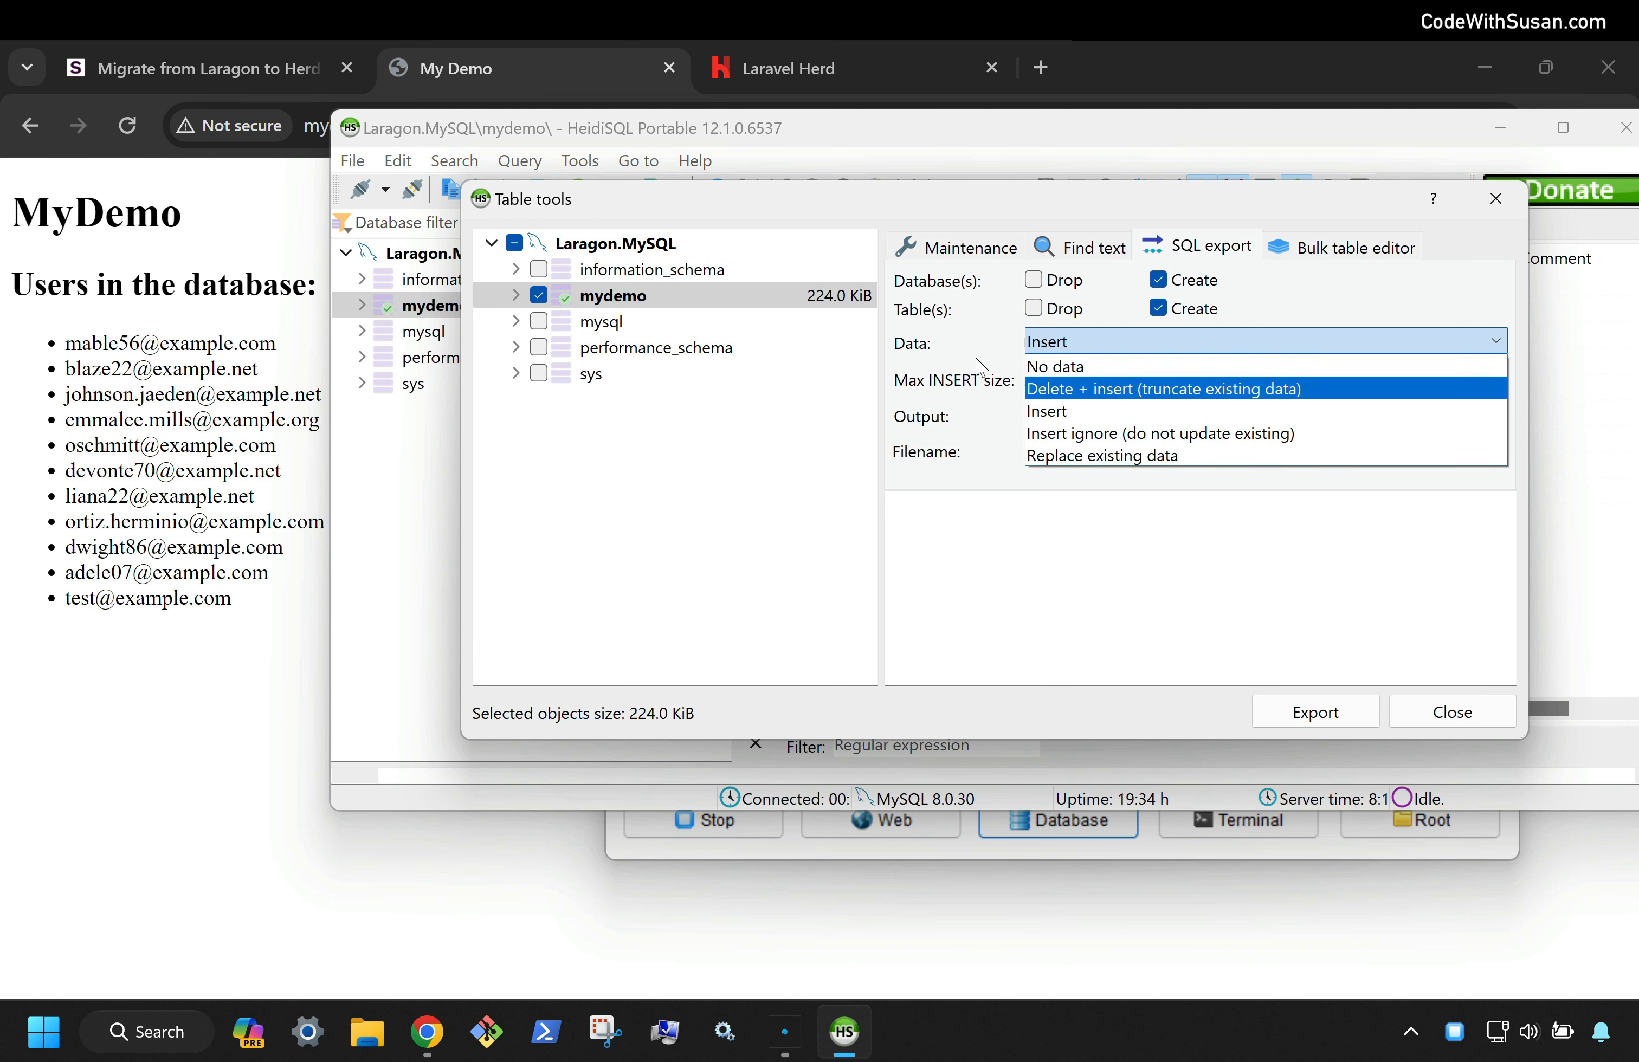
left_click(1034, 411)
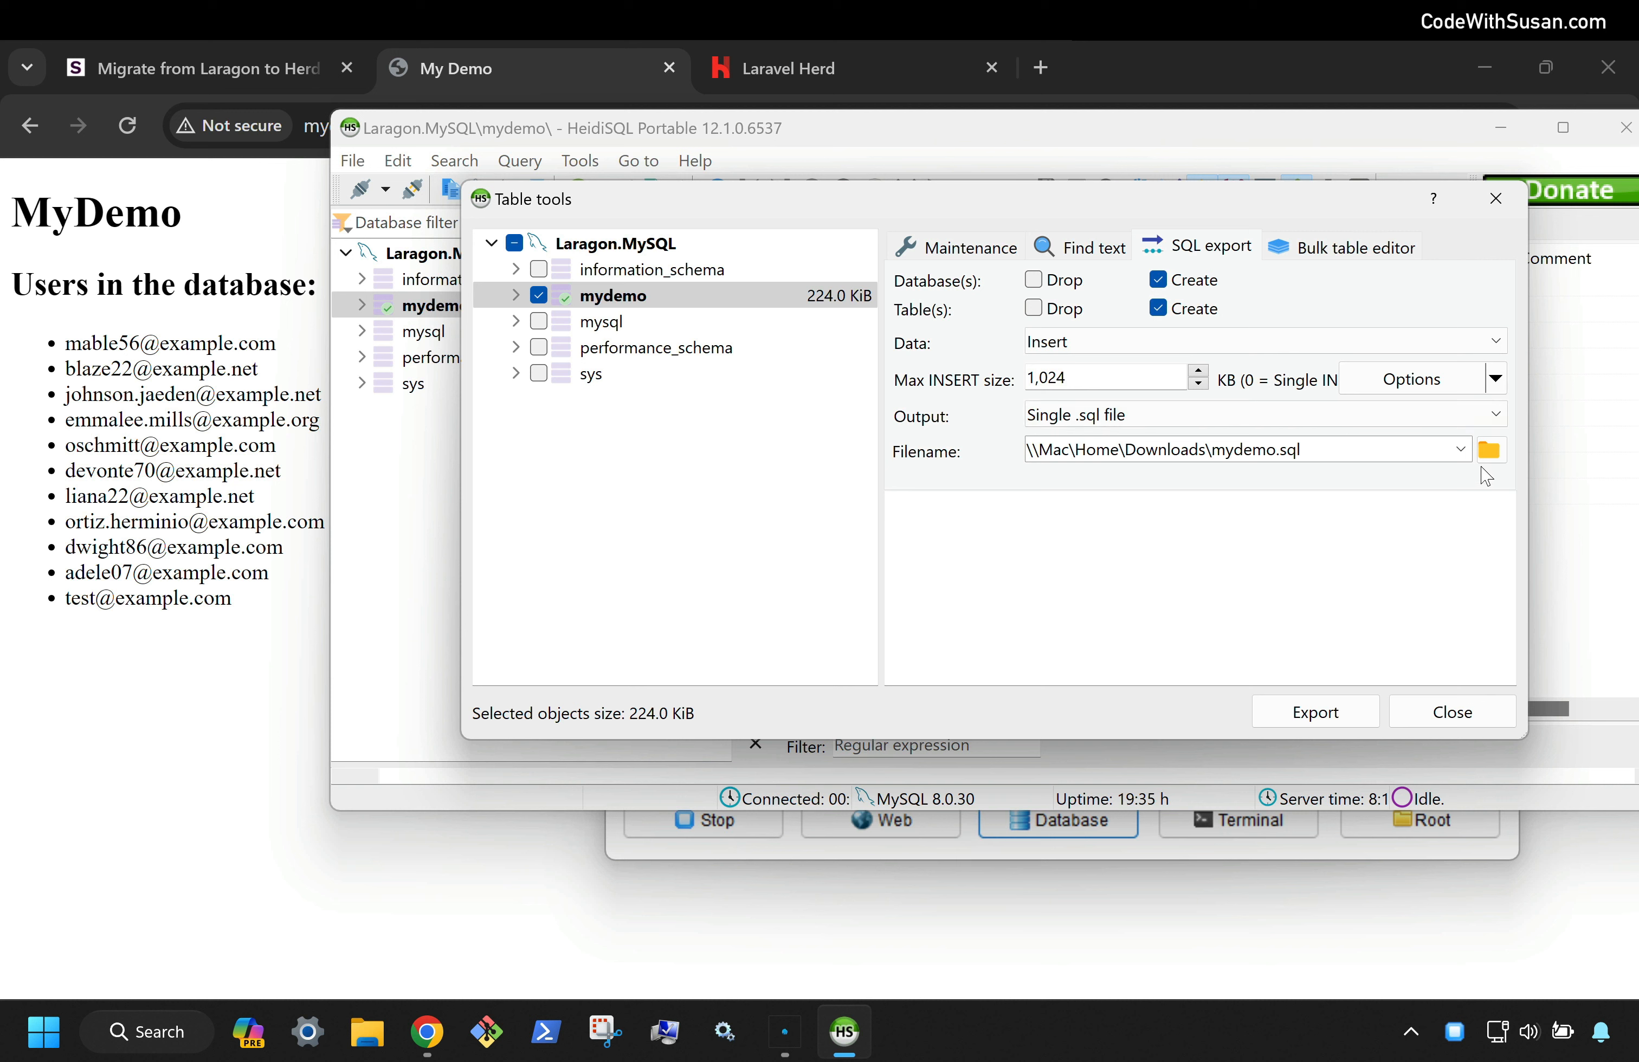
left_click(1490, 452)
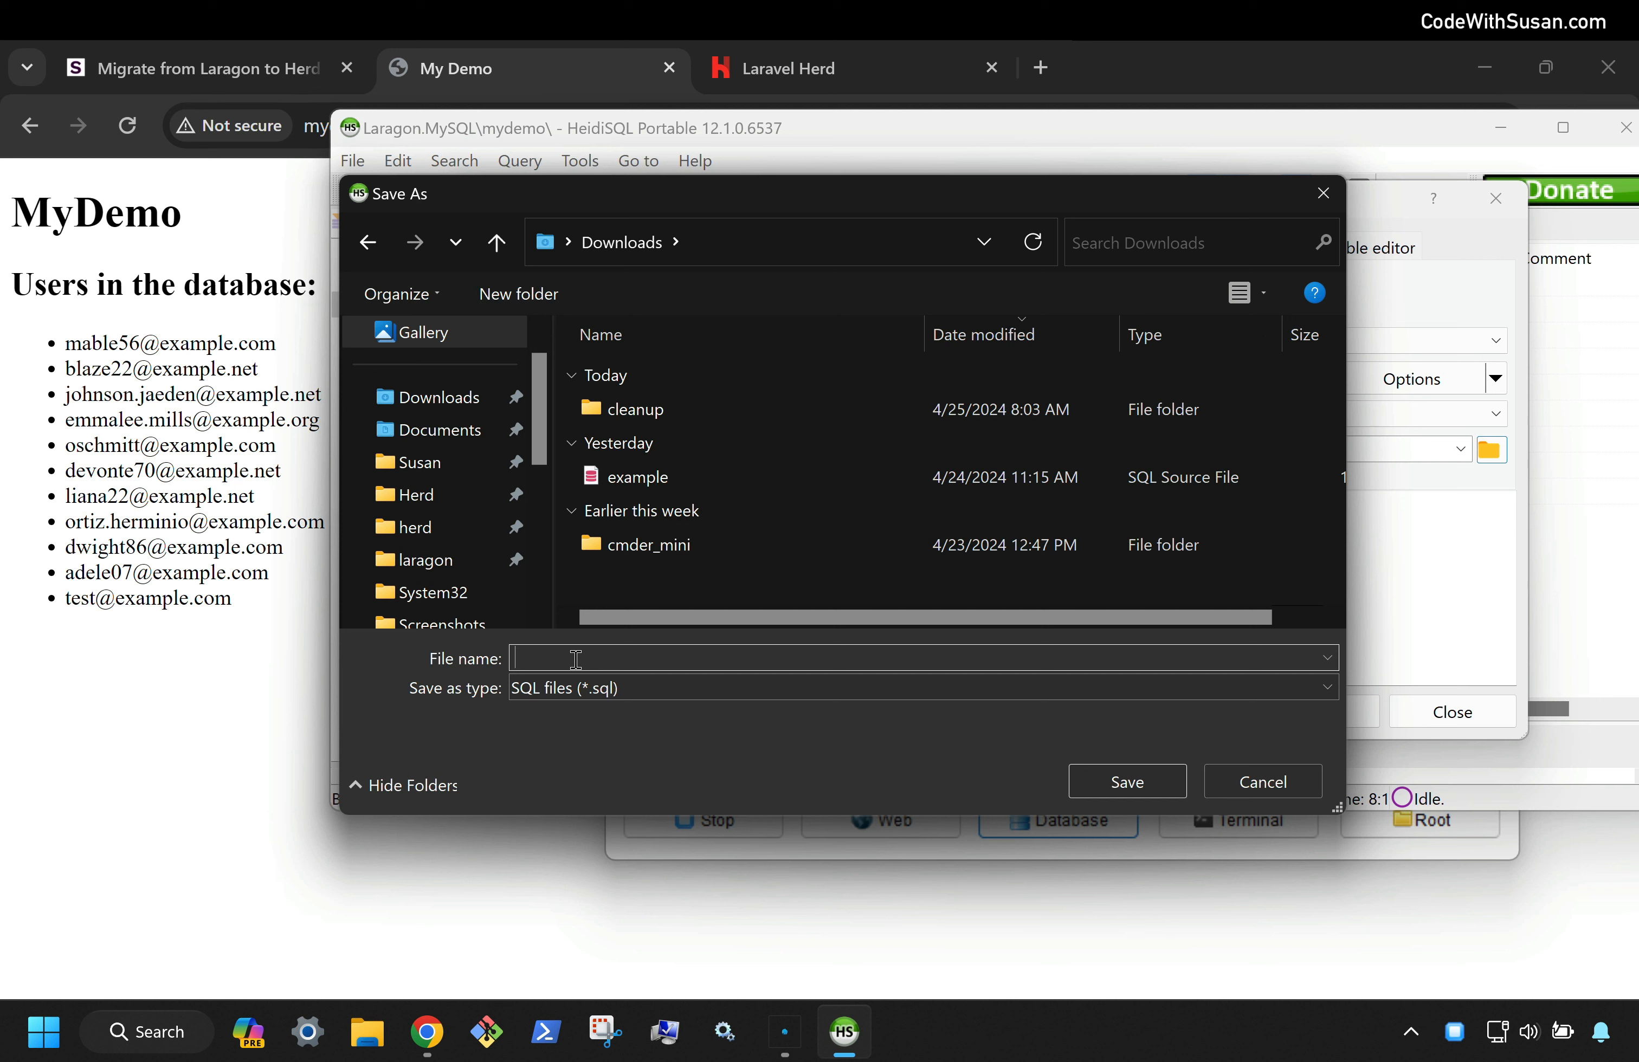
type("mydemo")
left_click(1132, 781)
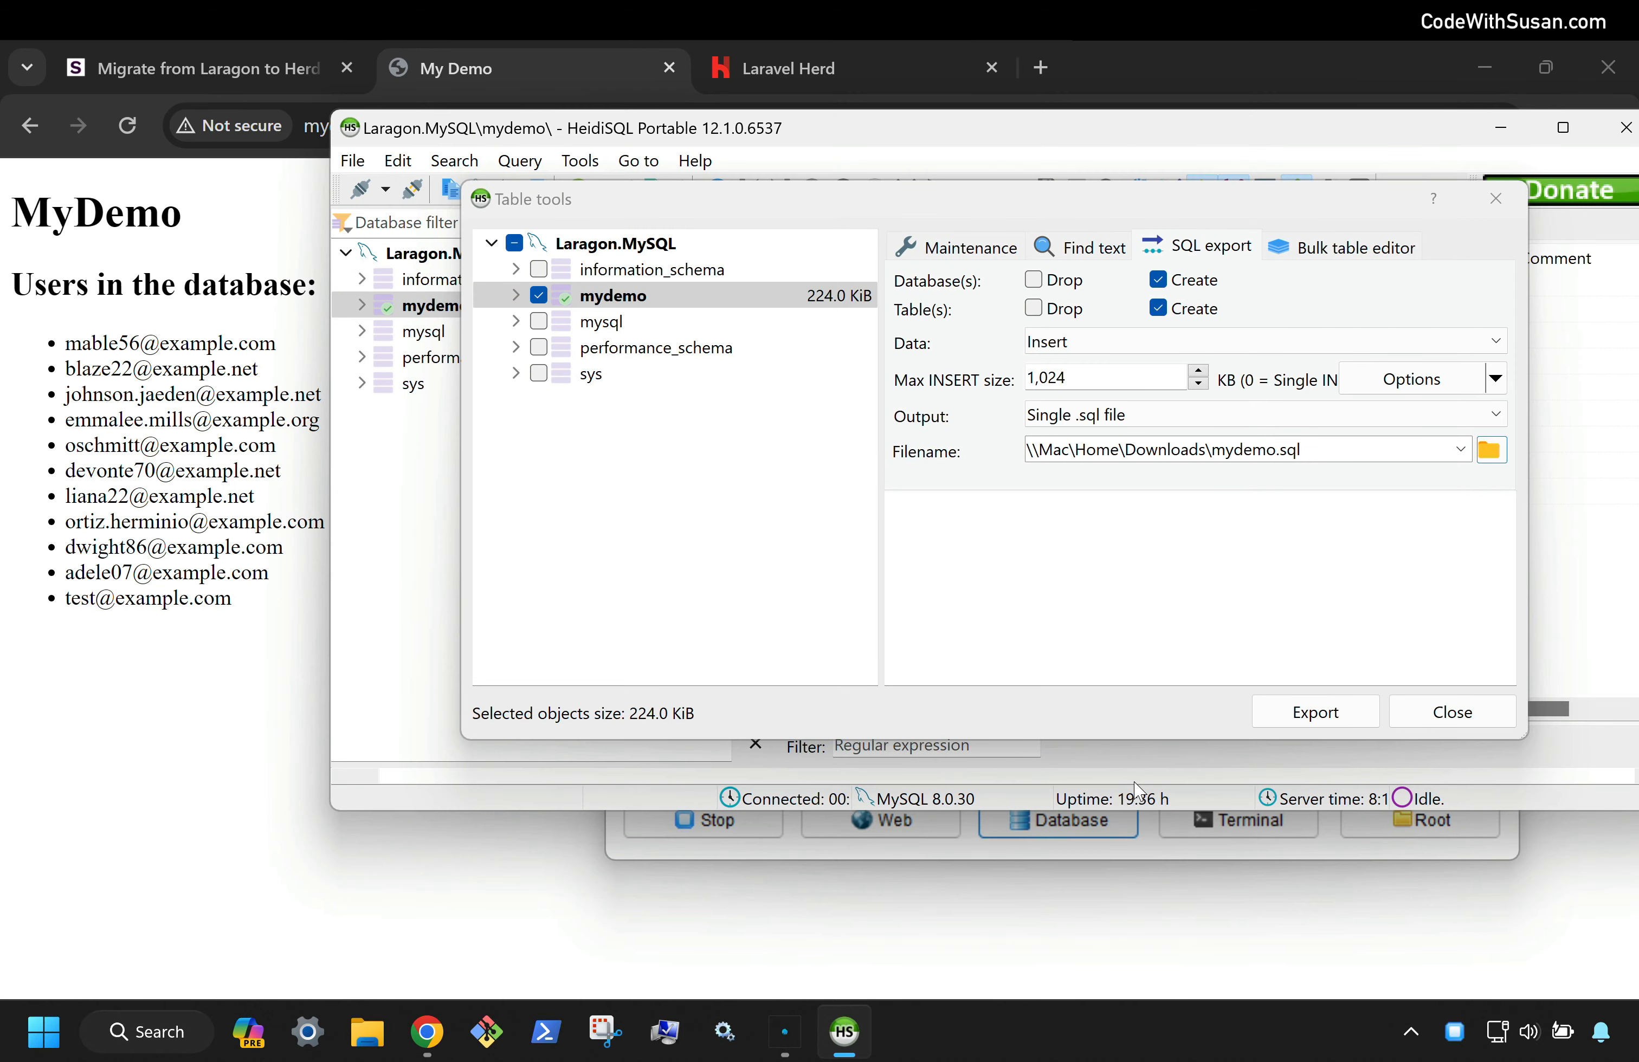
left_click(1352, 715)
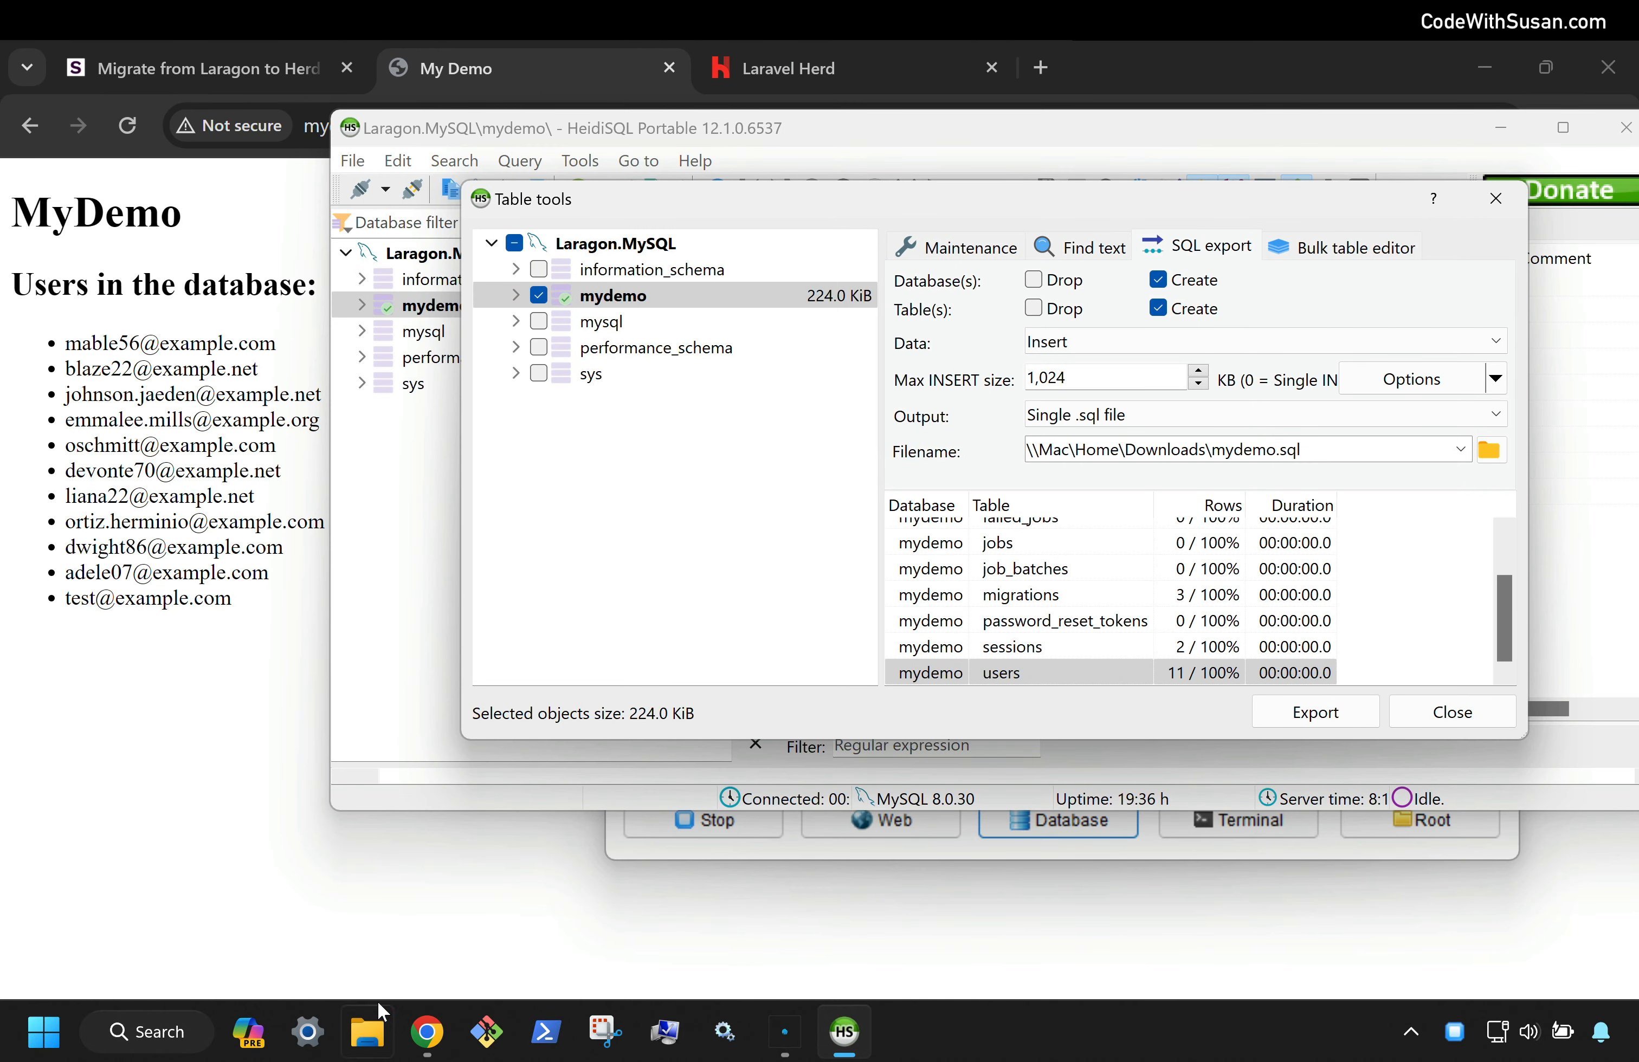
Open mydemo.sql from the Downloads folder in Visual Studio Code
left_click(370, 1024)
left_click(397, 436)
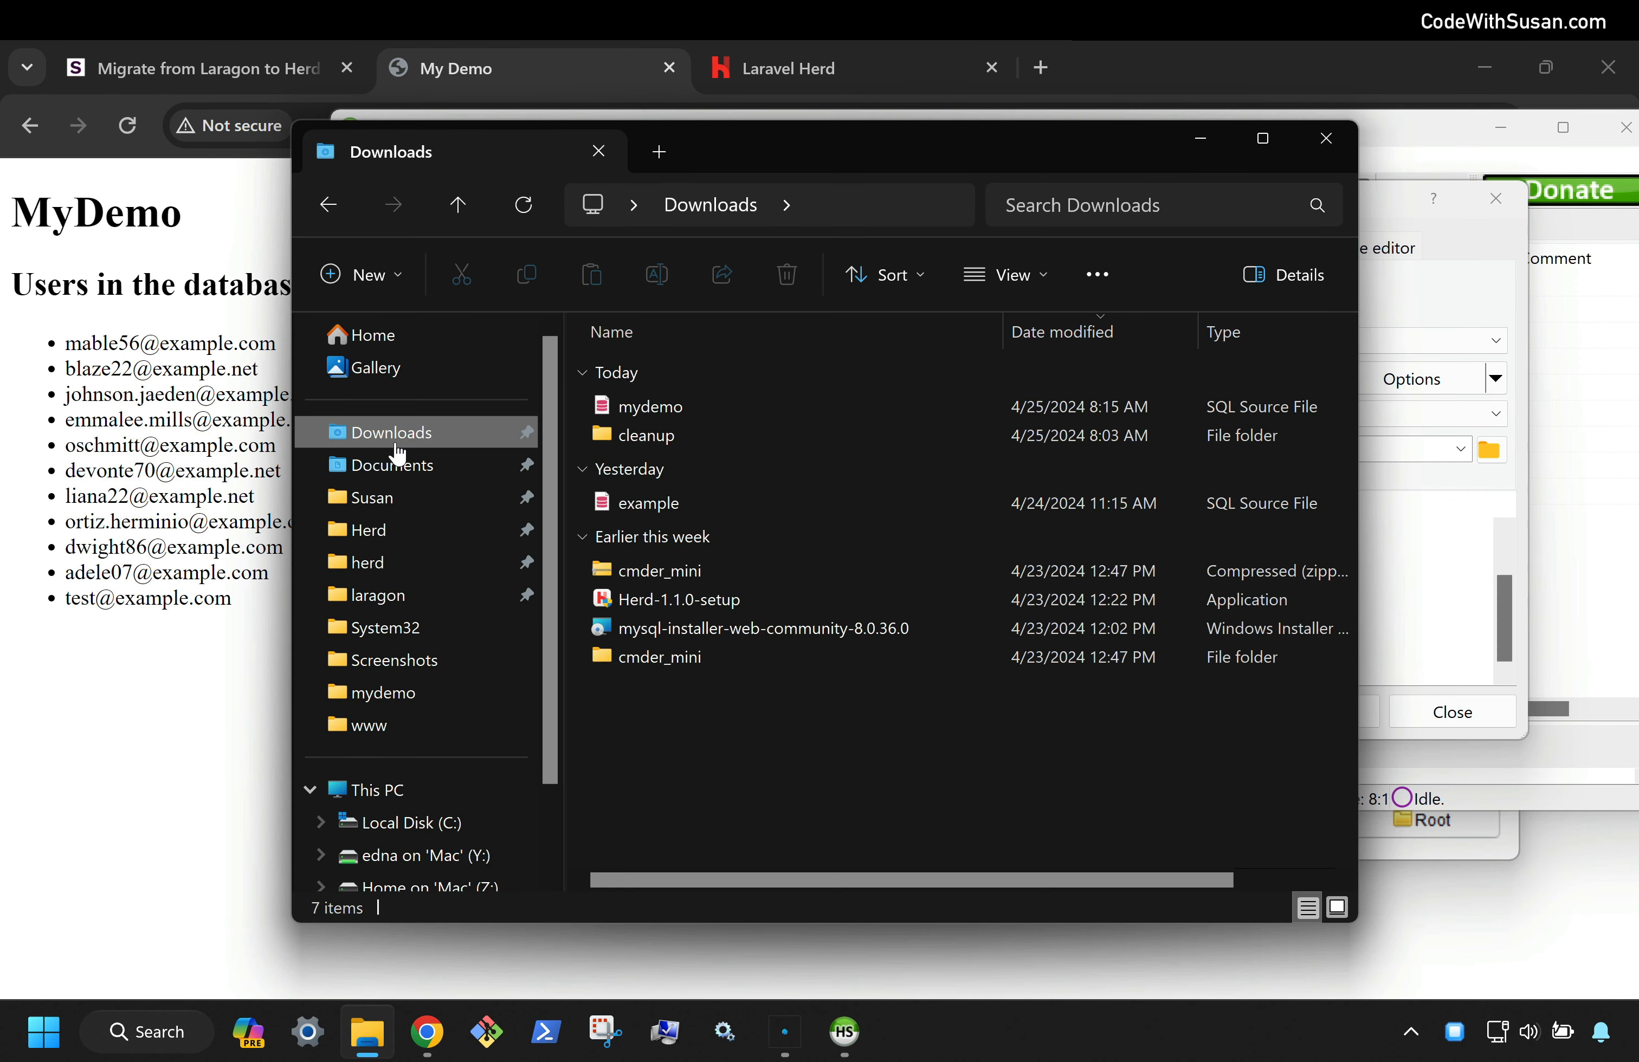
right_click(665, 405)
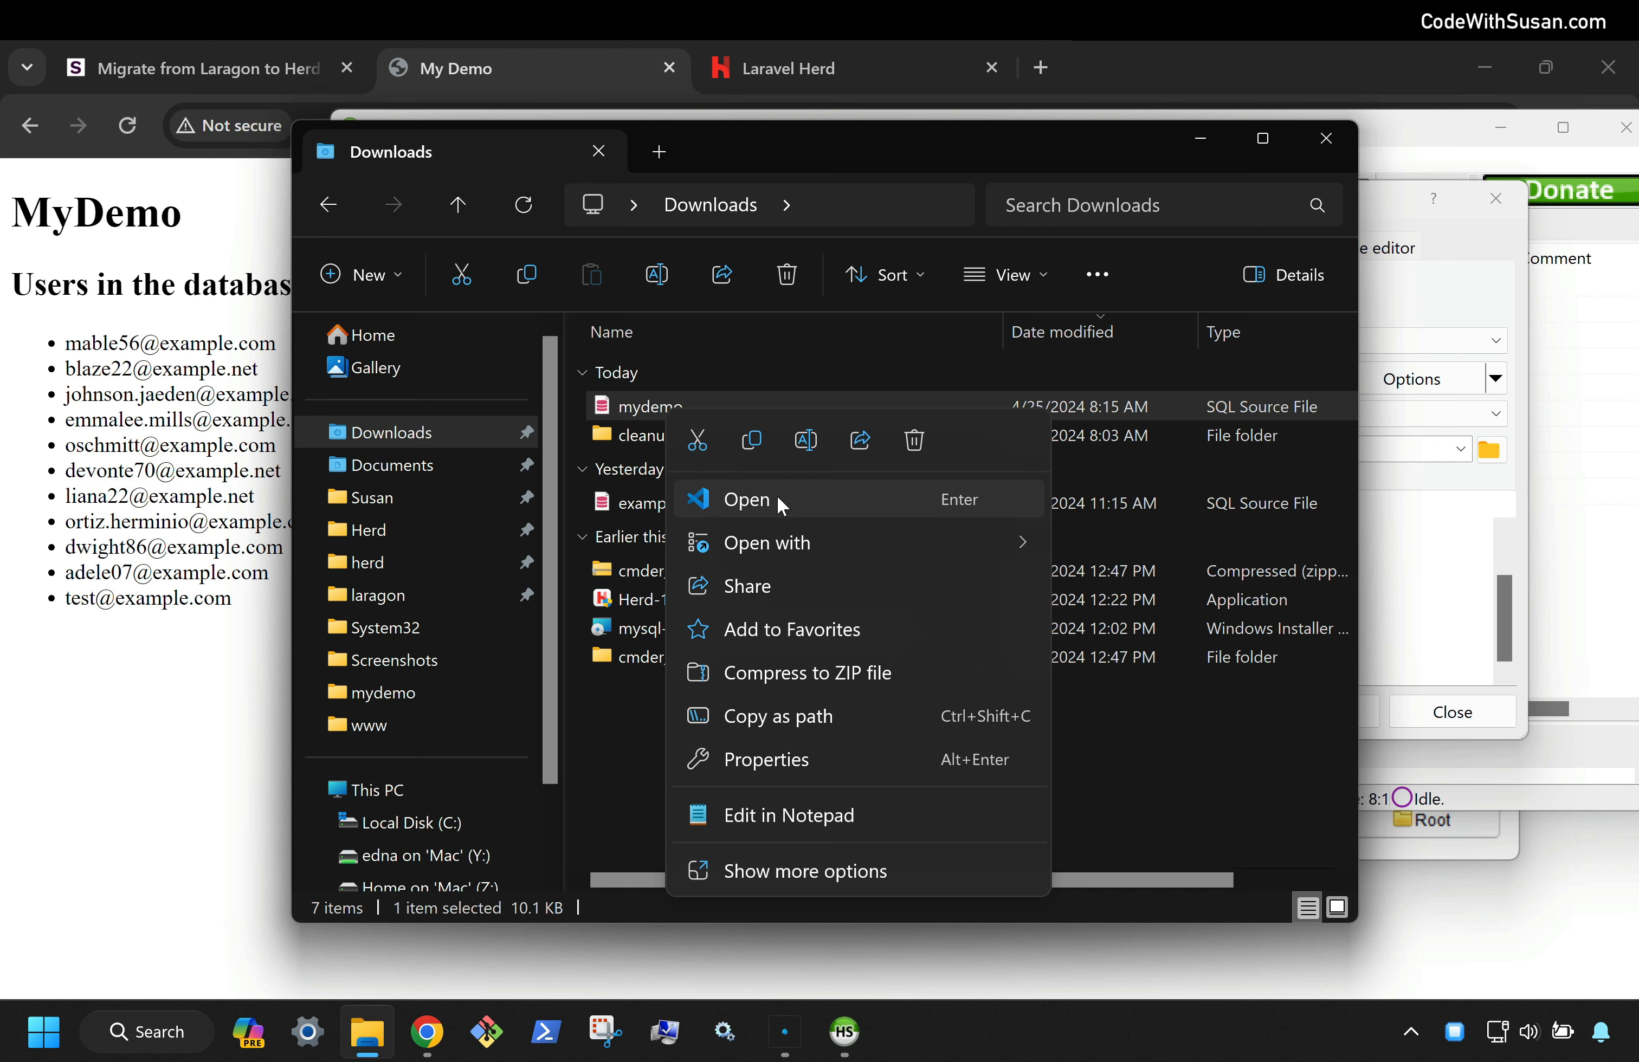
left_click(713, 507)
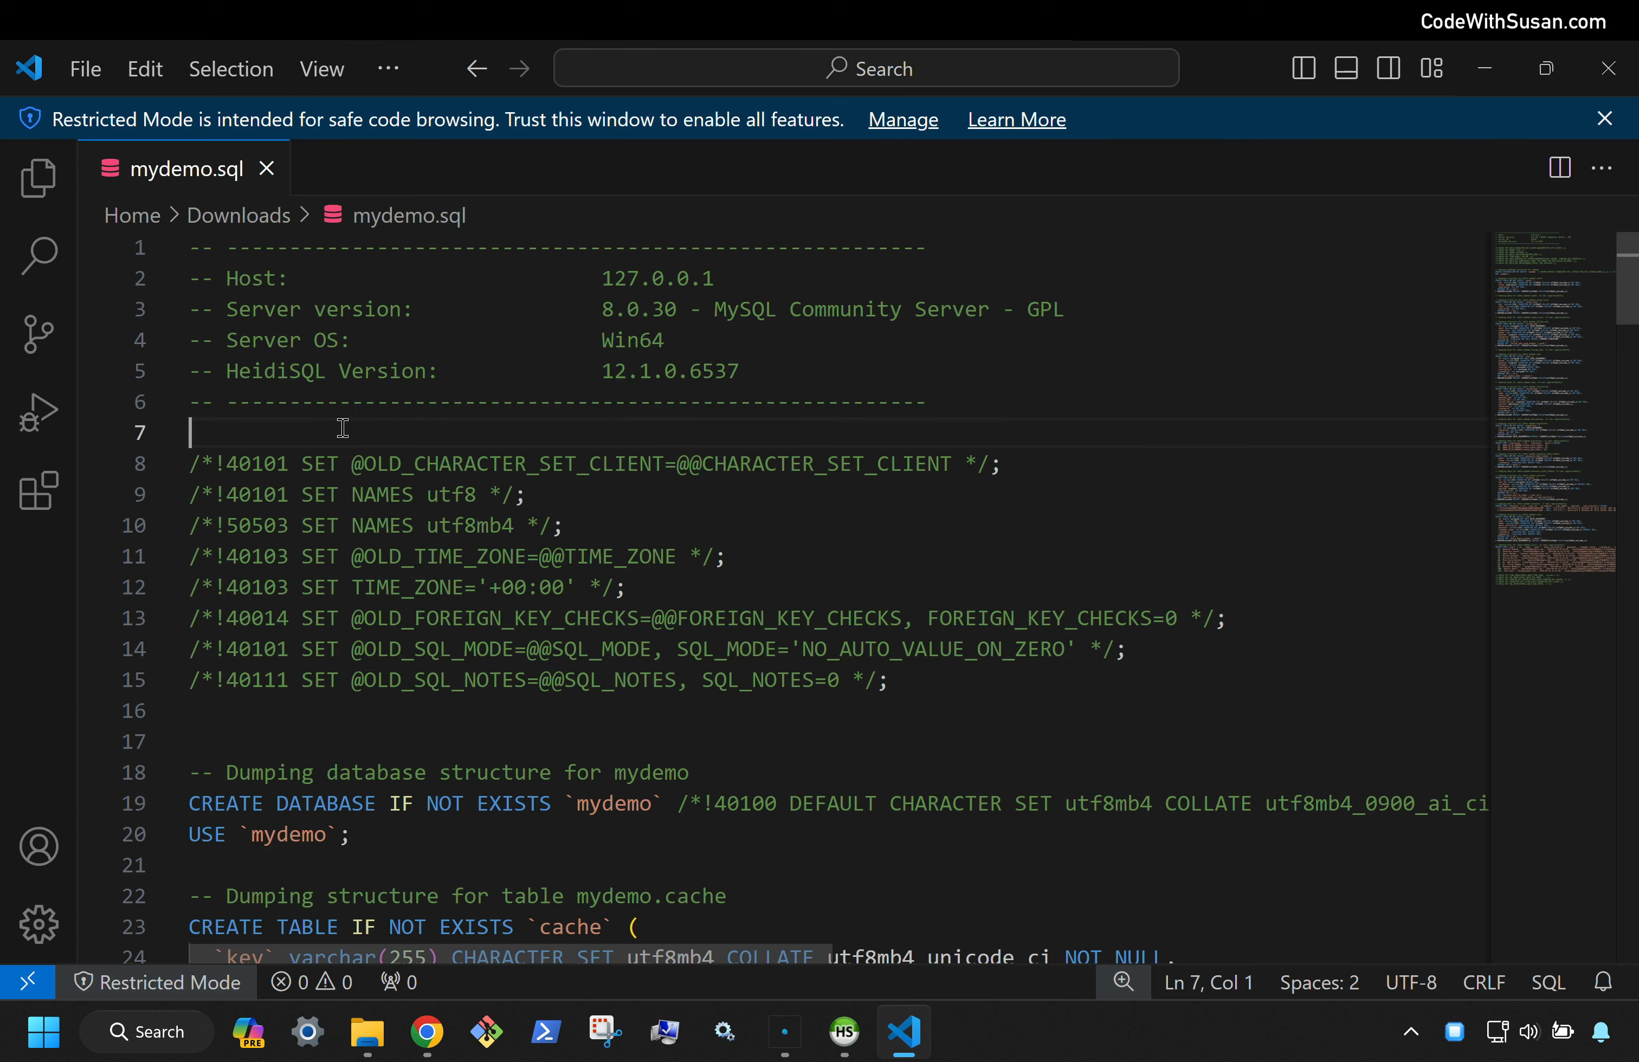
Scroll through mydemo.sql, highlighting the CREATE DATABASE and table statements
scroll(343, 427, "down", 3)
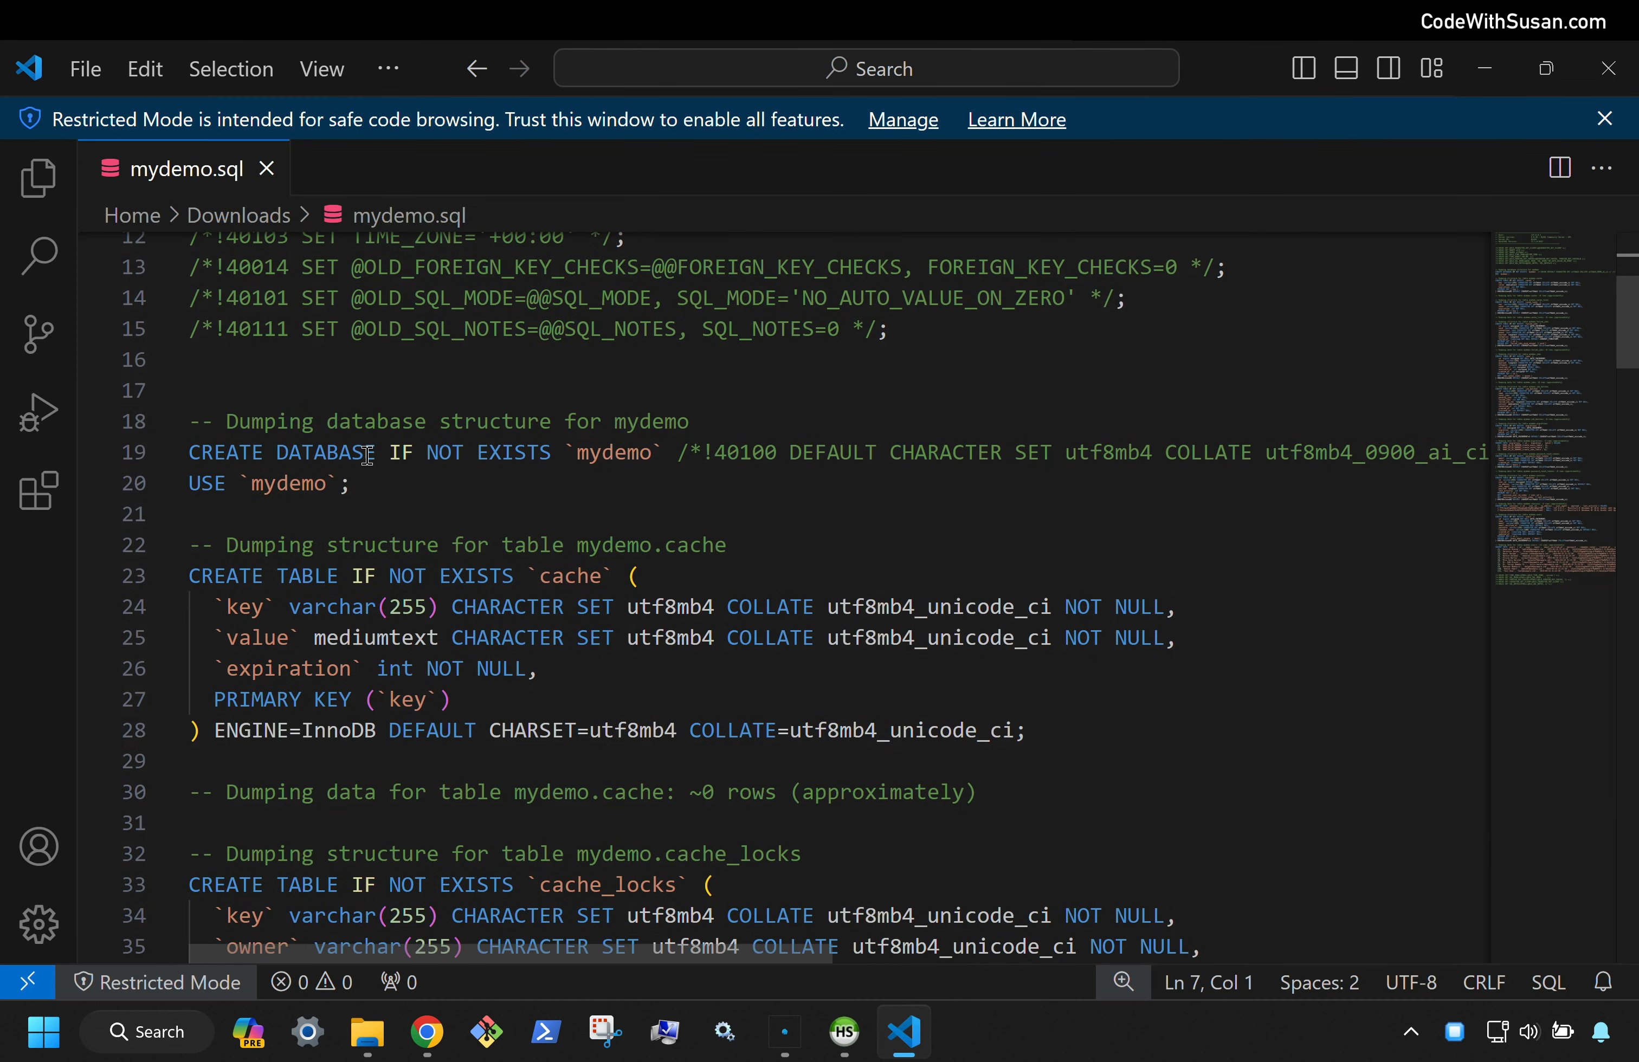
scroll(377, 486, "down", 1)
left_click_drag(389, 432, 194, 412)
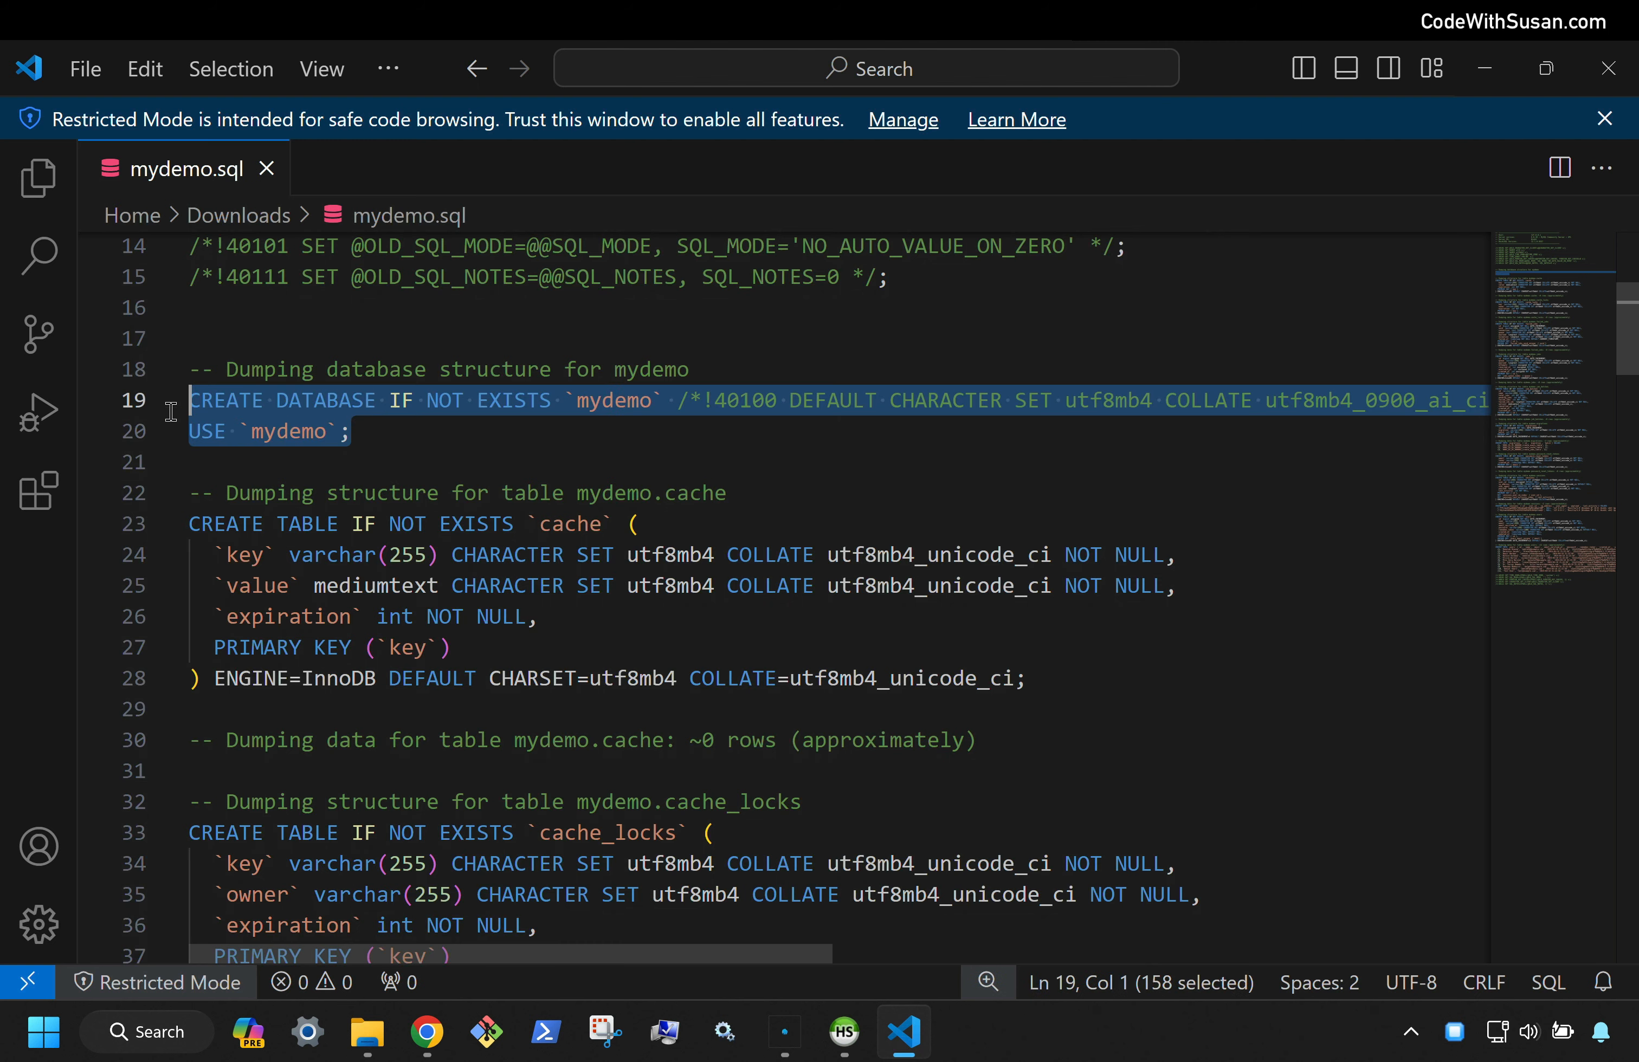
scroll(193, 409, "down", 1)
left_click_drag(1038, 612, 136, 462)
scroll(340, 521, "down", 15)
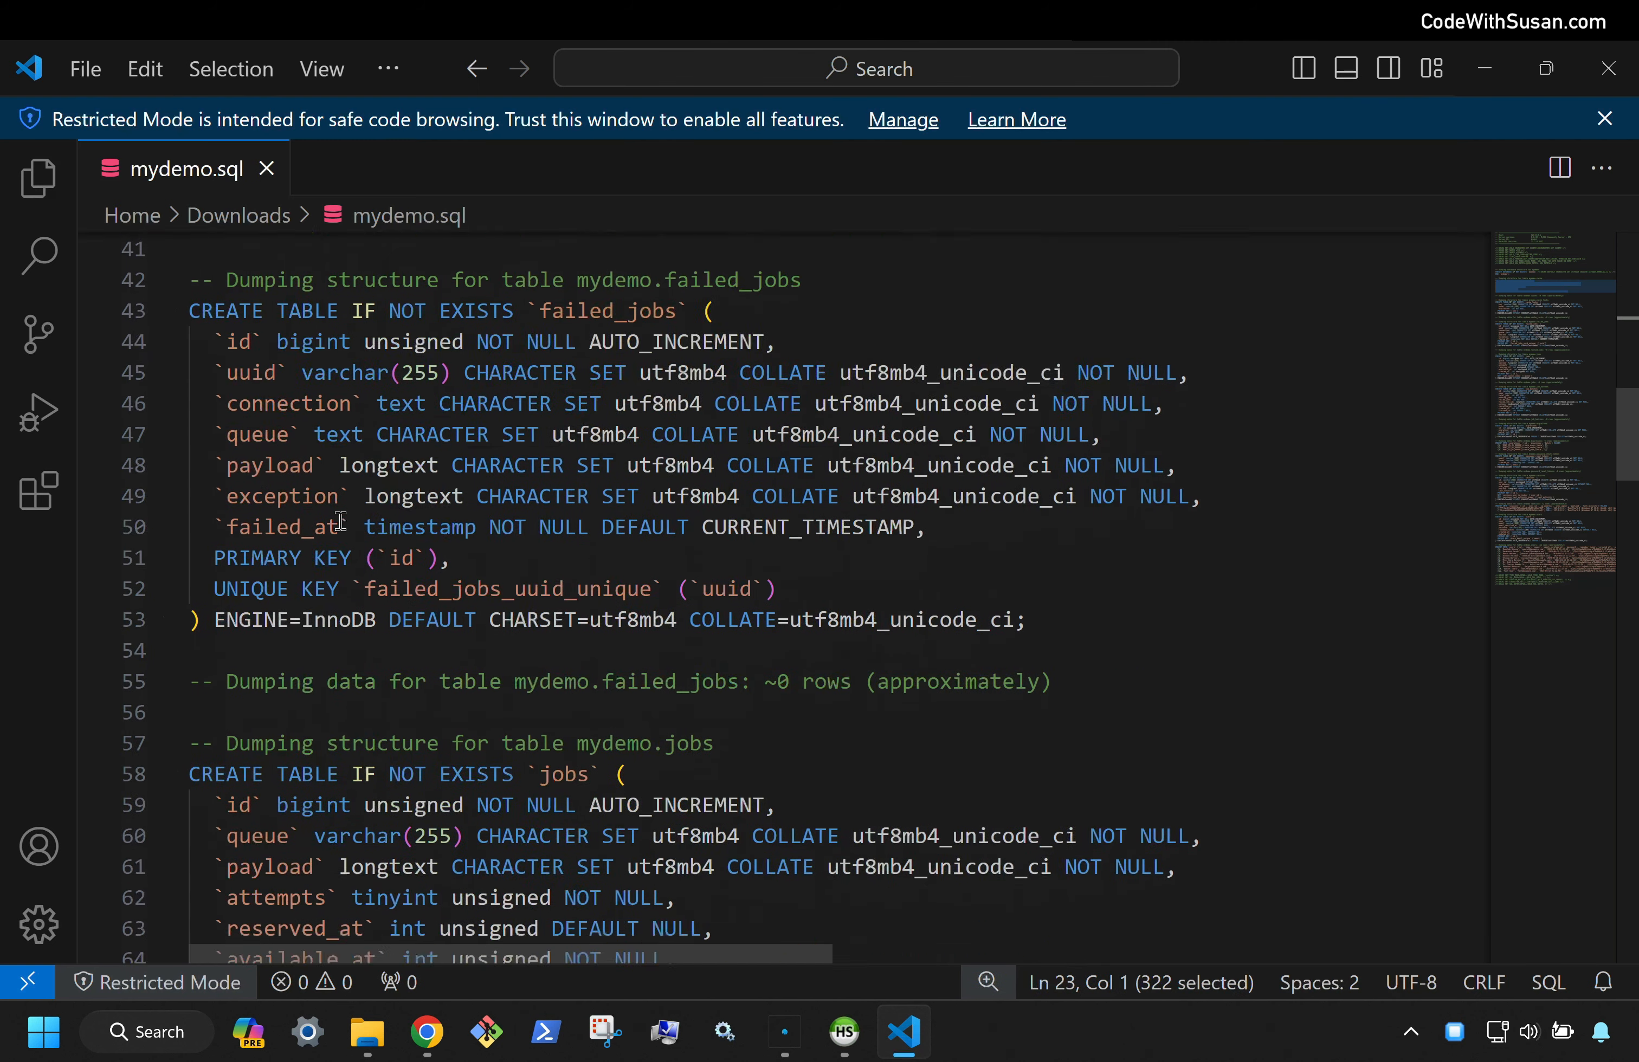
scroll(341, 521, "down", 18)
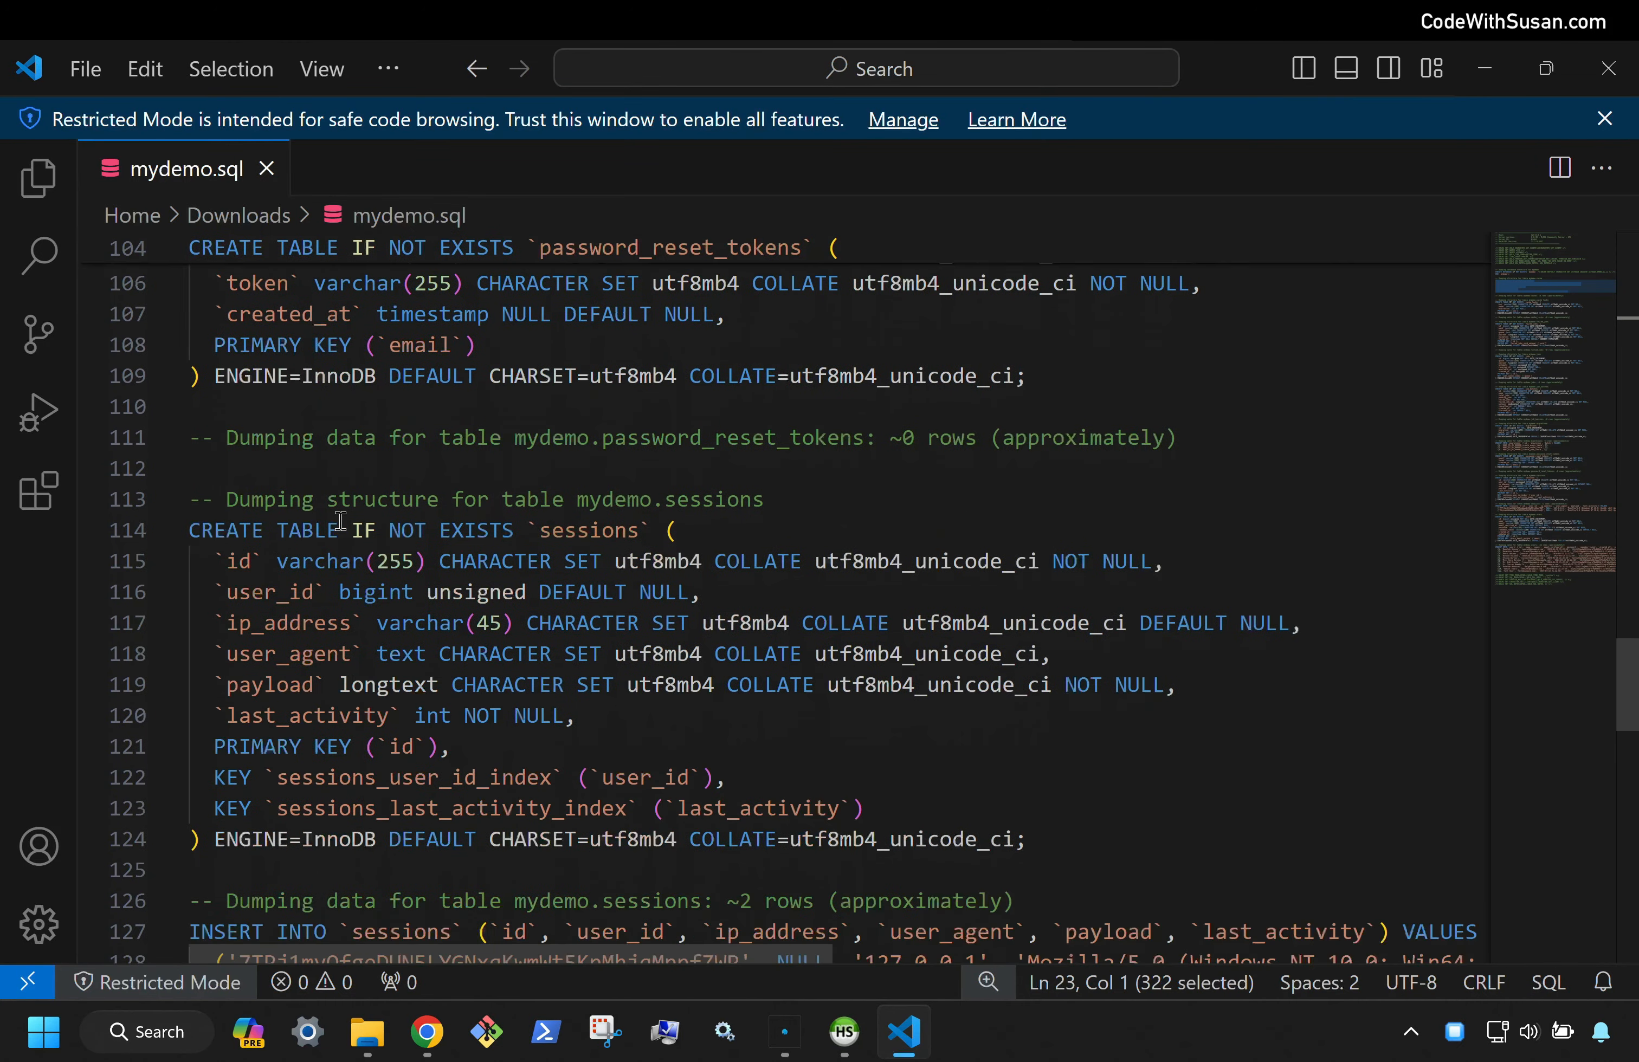
scroll(341, 520, "down", 8)
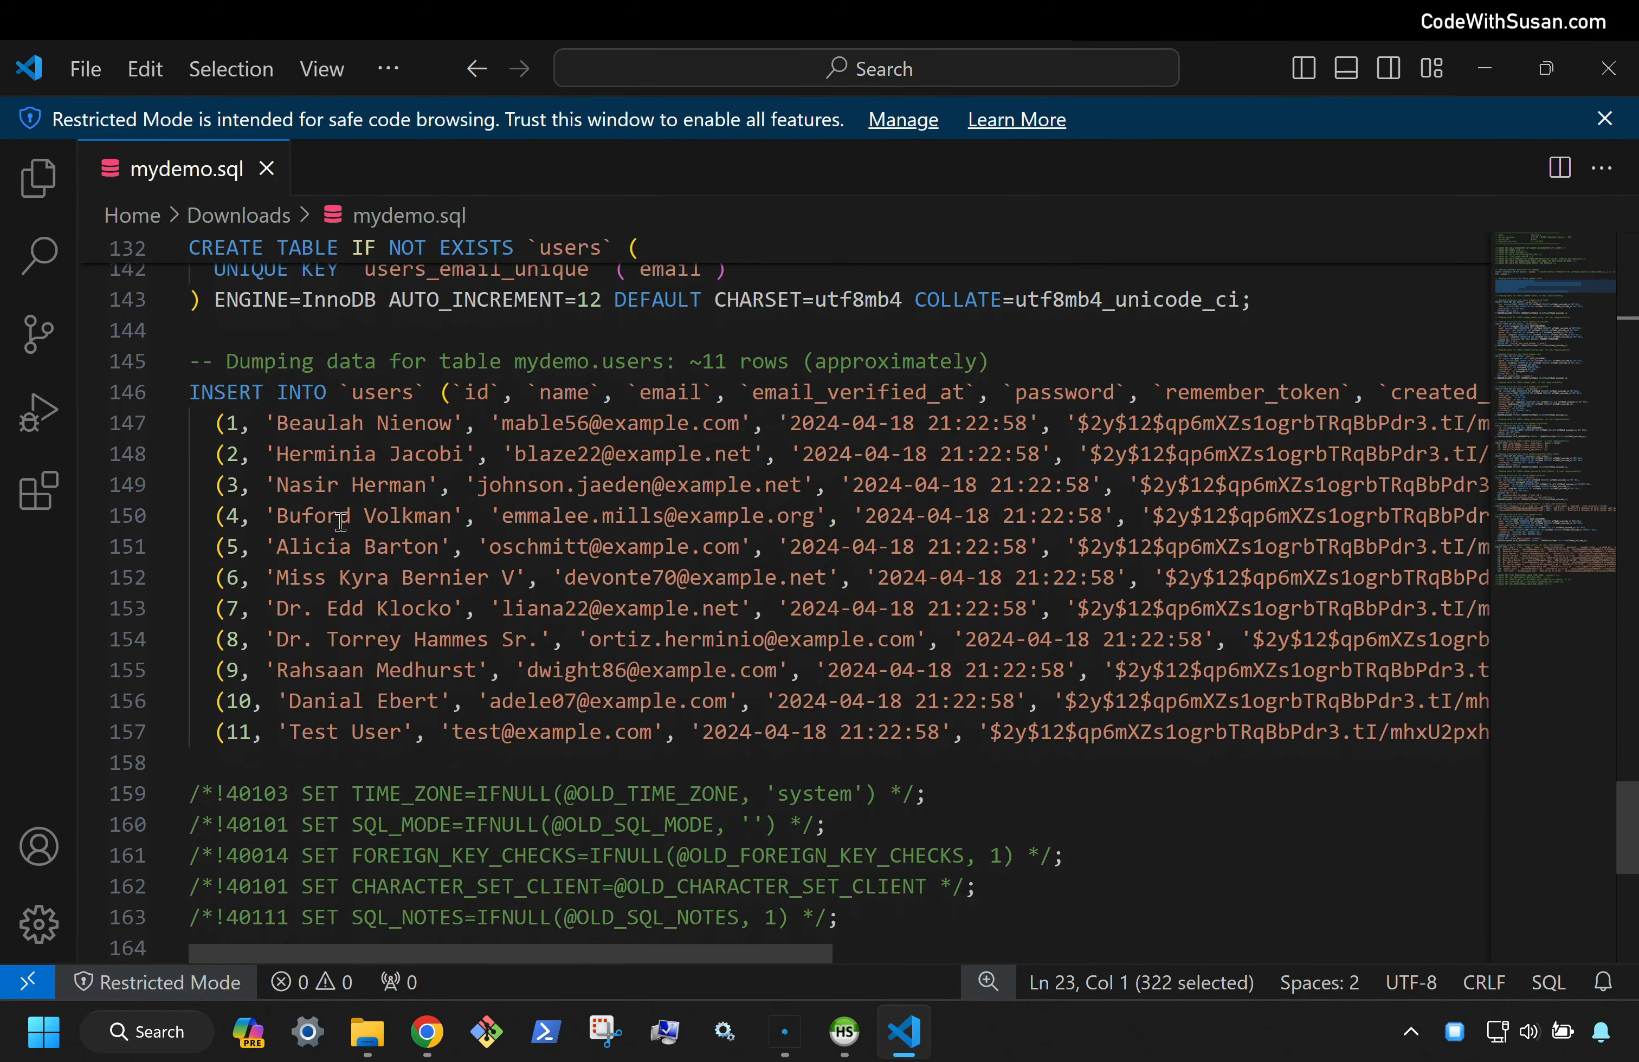
Highlight the users INSERT rows (lines 146–157) and AUTO_INCREMENT=12, then return to the Herd guide
left_click_drag(306, 754, 147, 407)
left_click(410, 355)
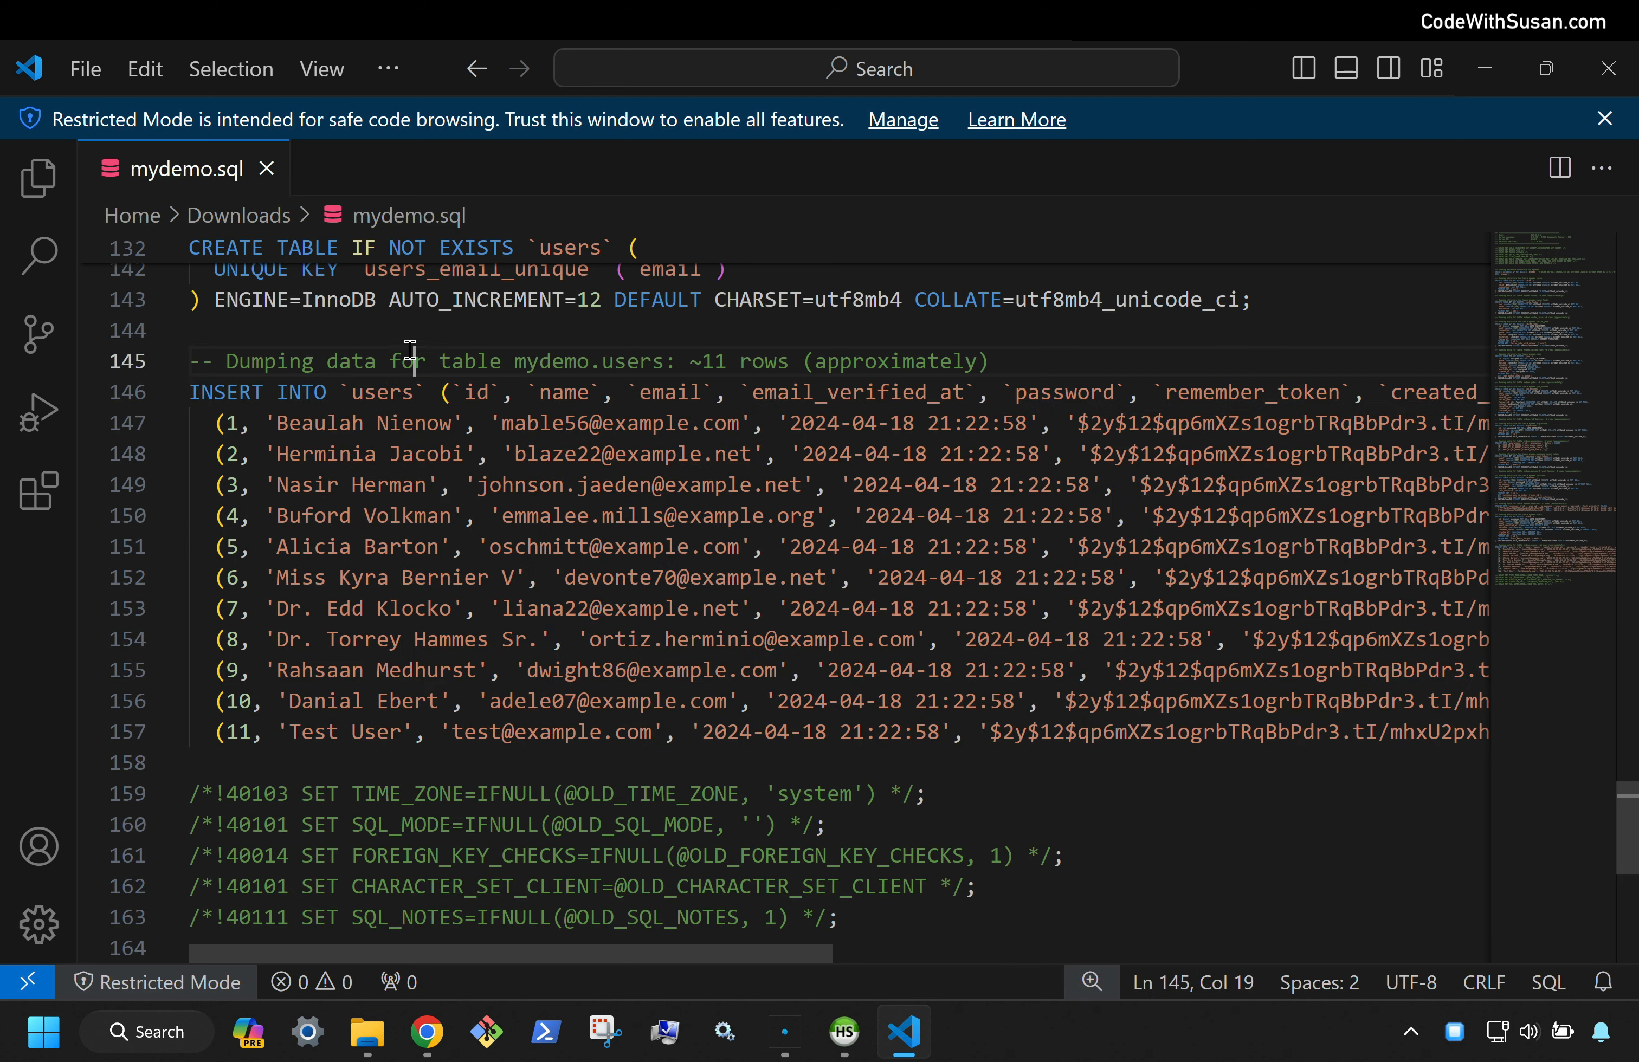
left_click(415, 299)
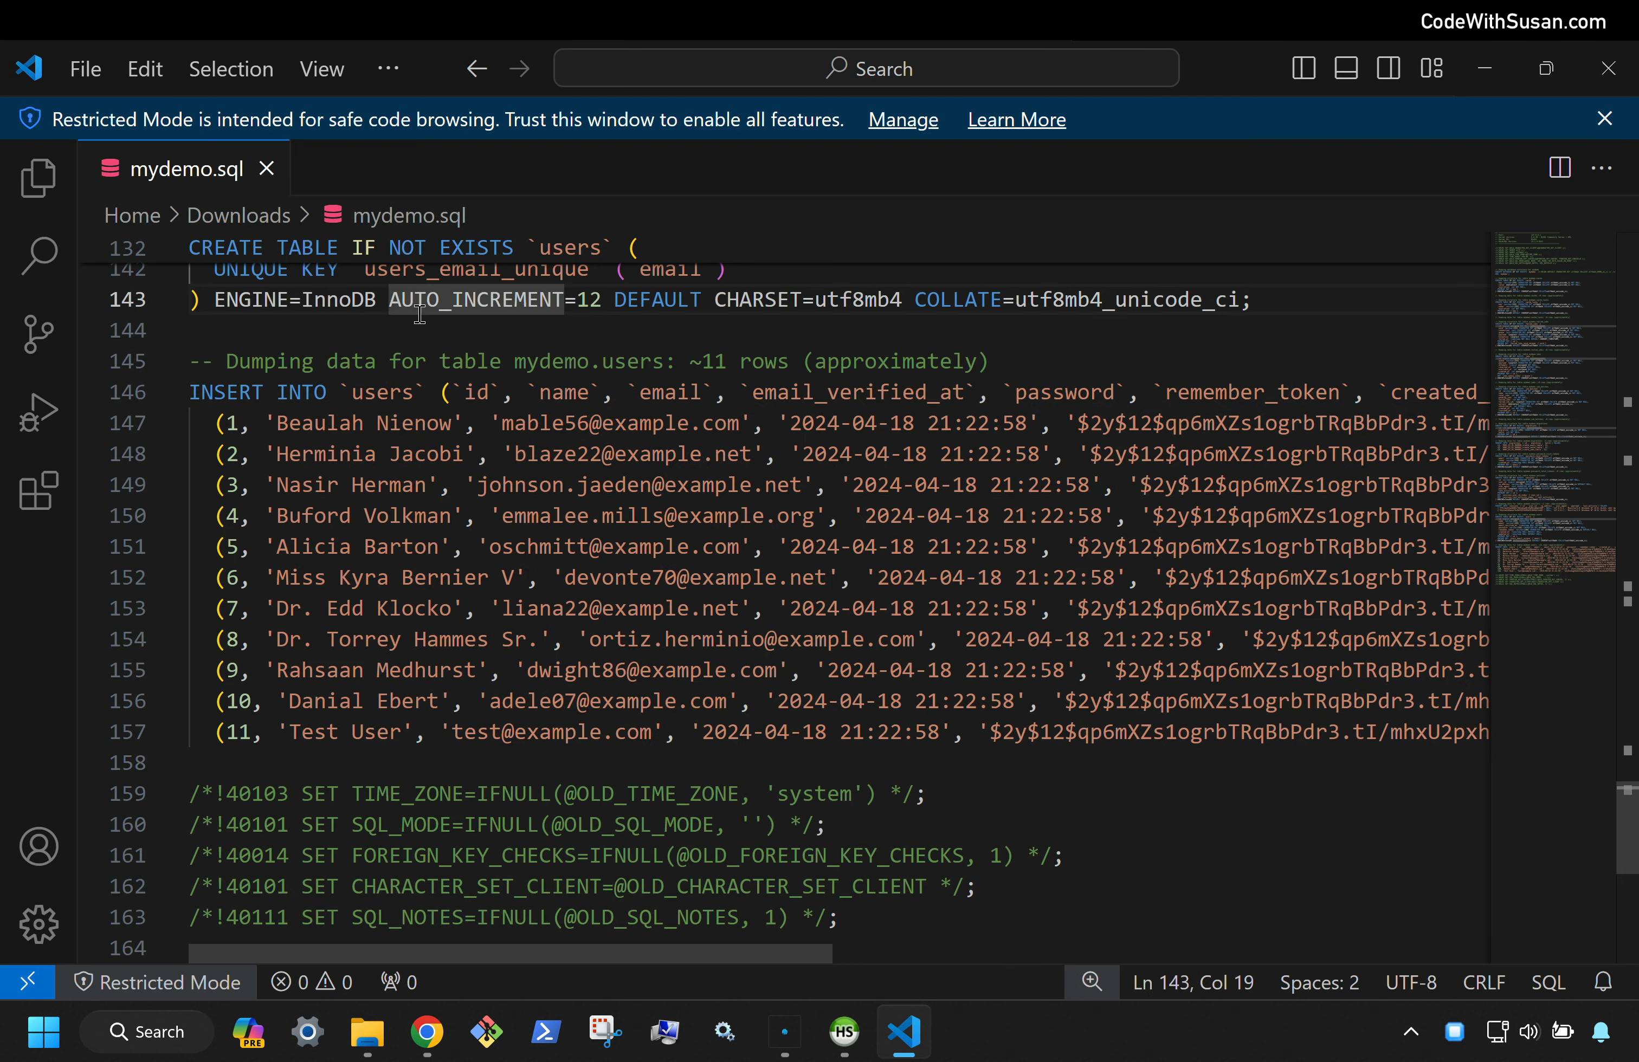
scroll(419, 314, "up", 20)
scroll(419, 314, "up", 20)
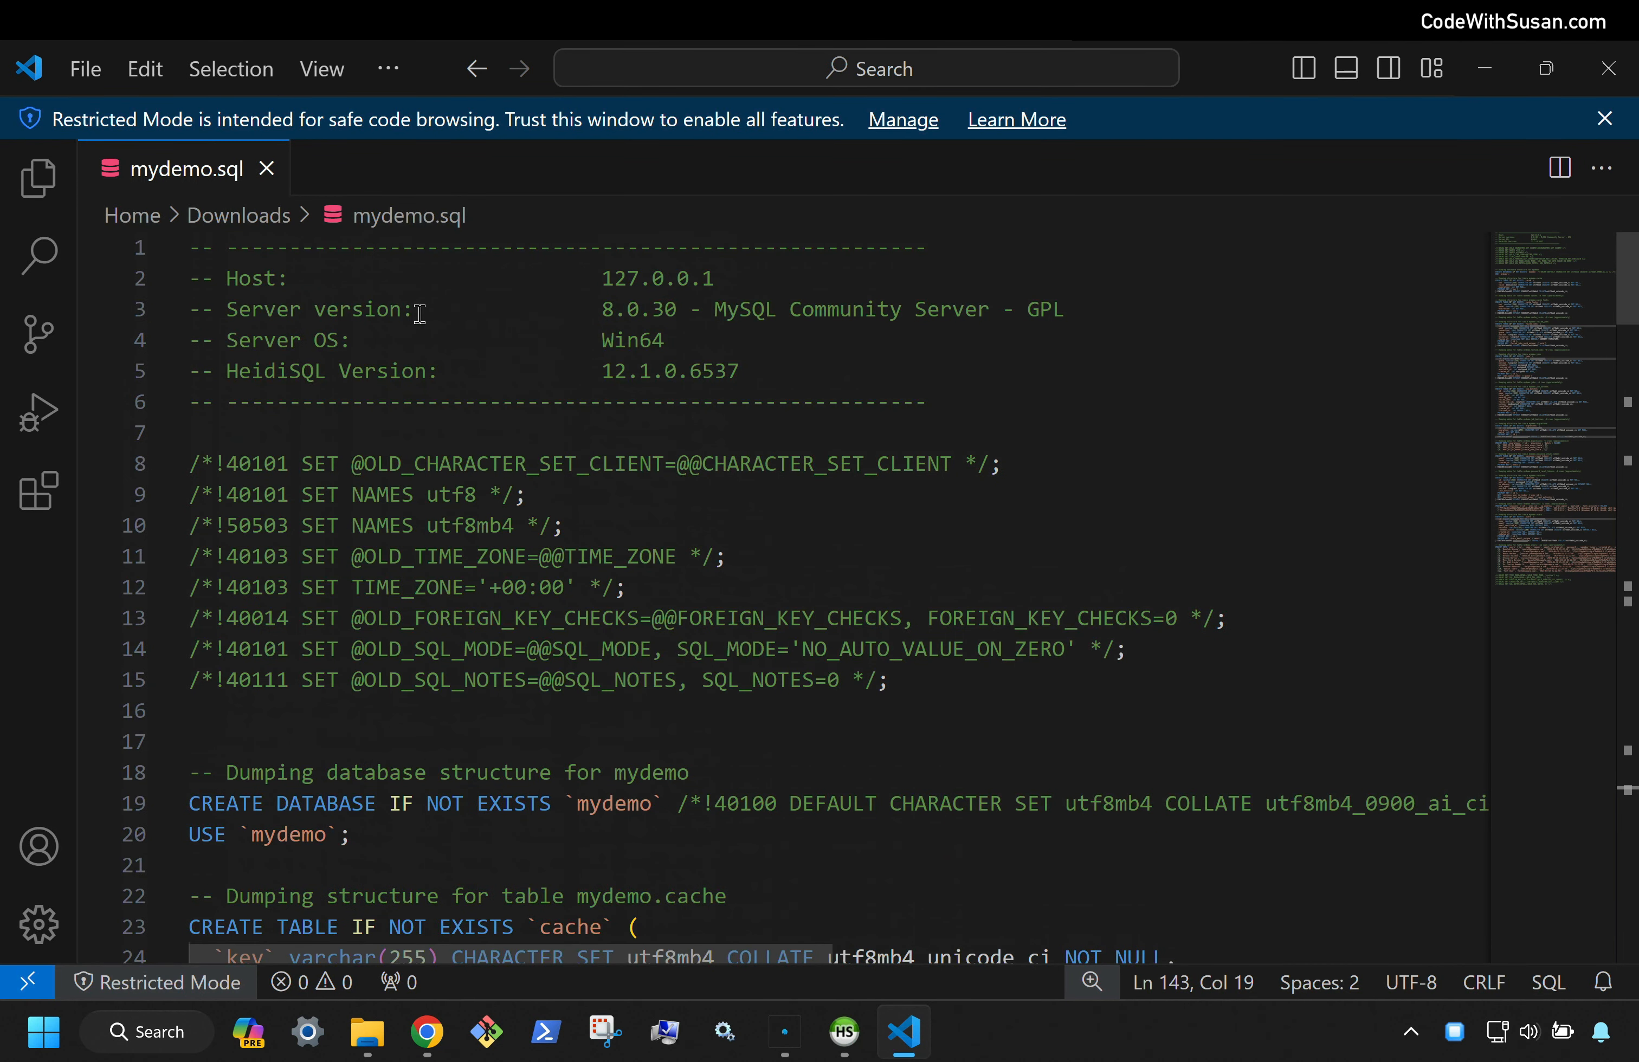
left_click(341, 433)
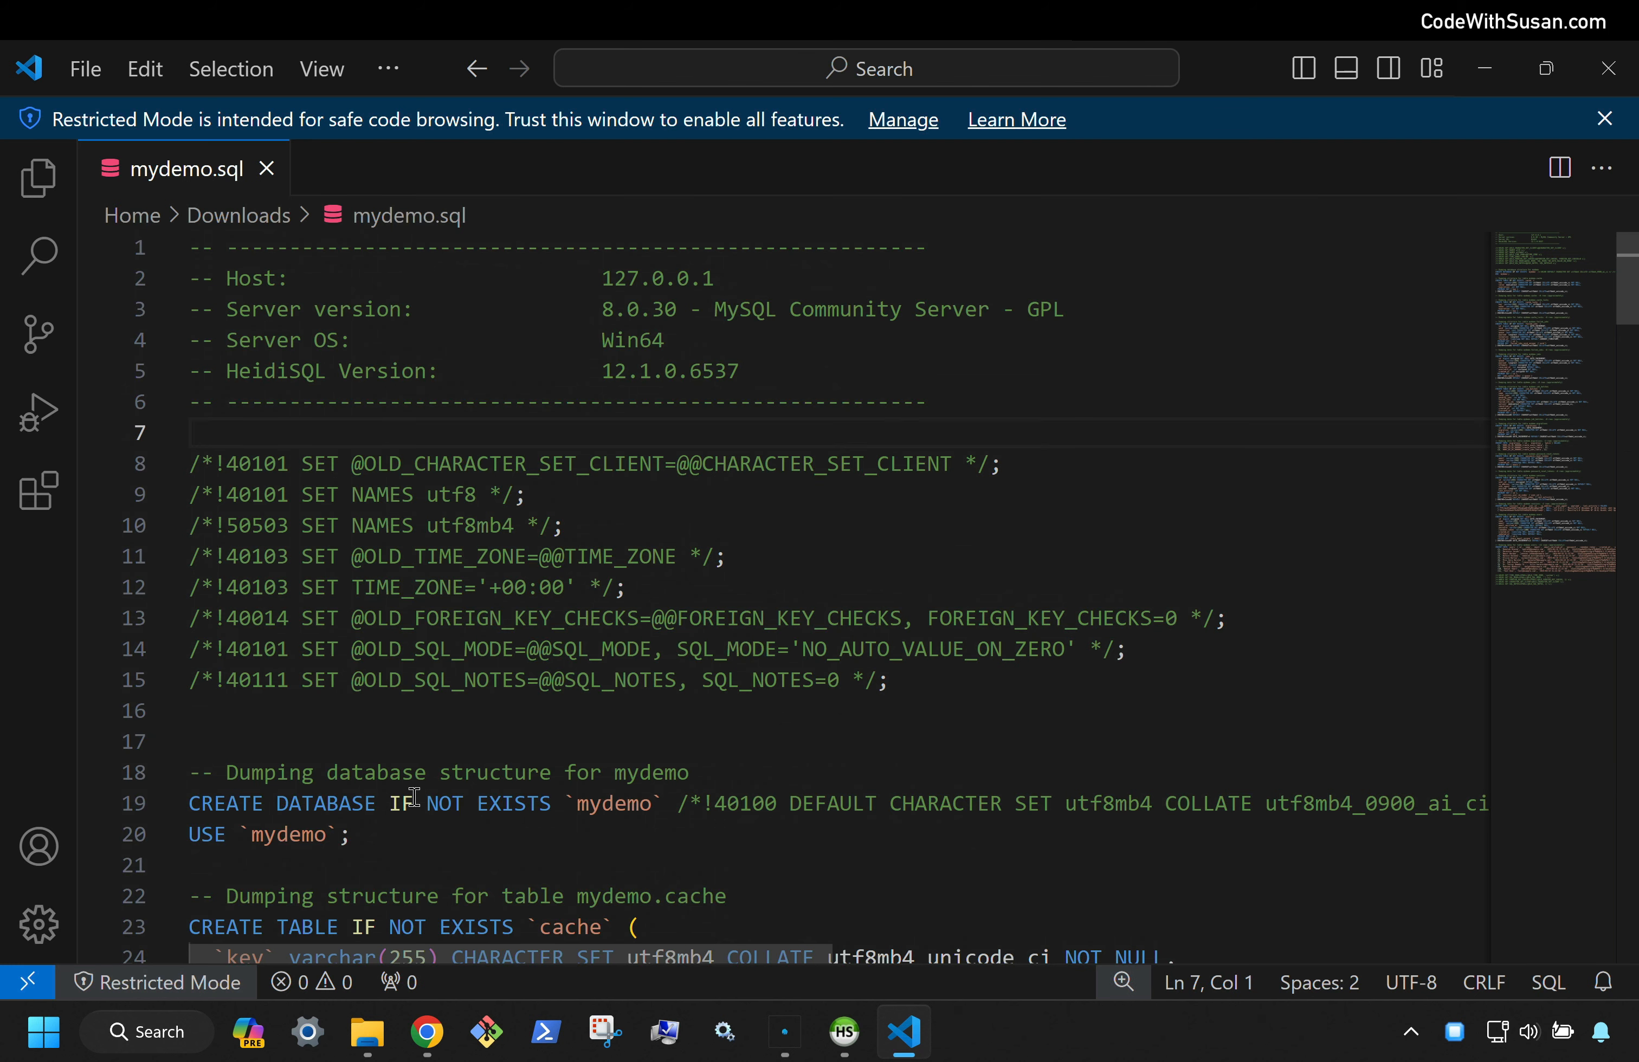
left_click(428, 1028)
left_click(209, 76)
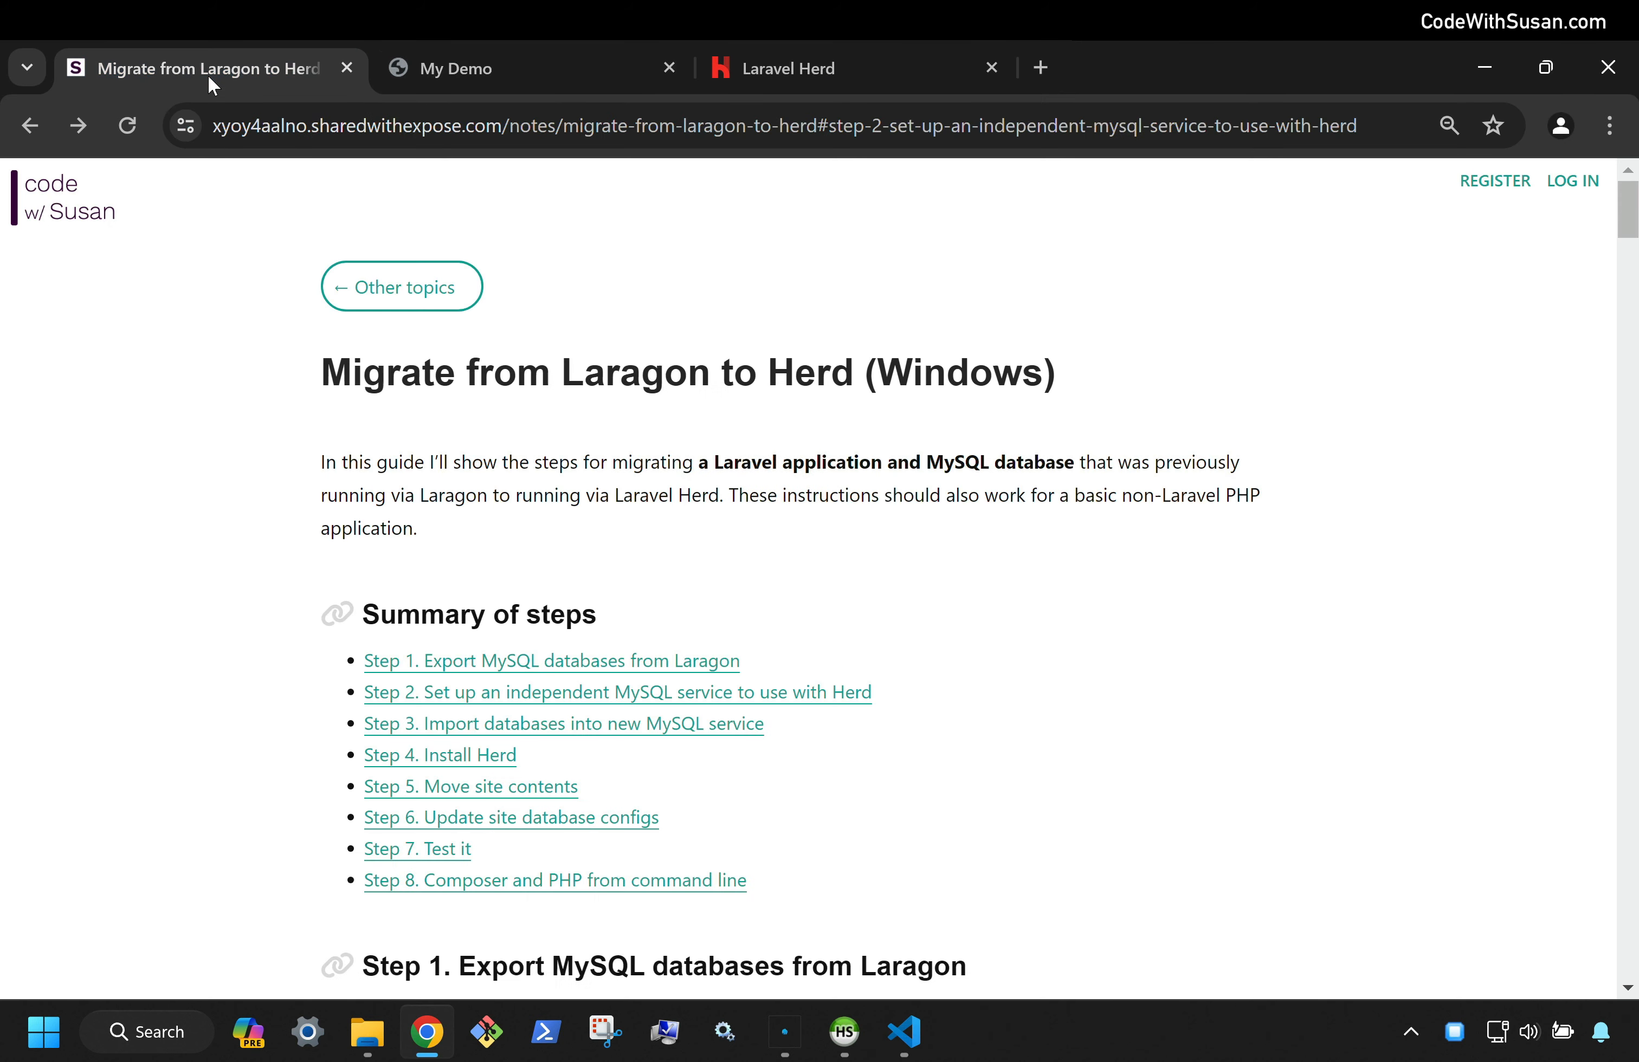
Follow the guide's Step 2 link to MySQL downloads and choose the 2.1M web installer
left_click(442, 701)
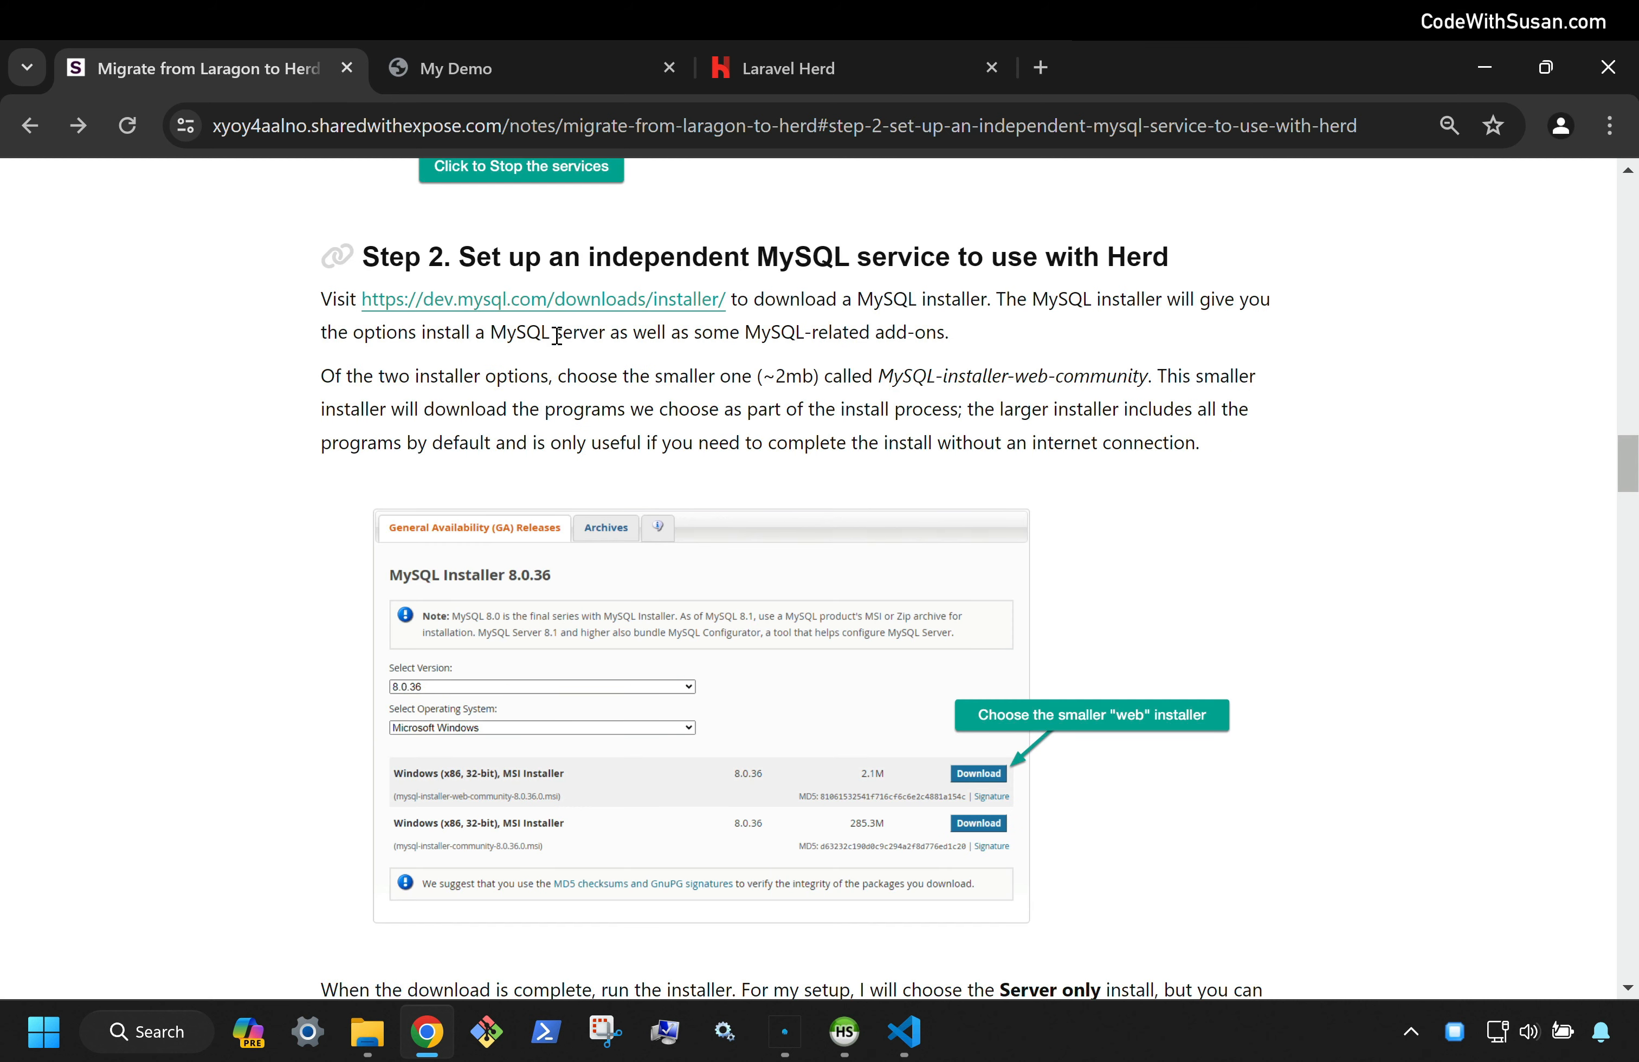
left_click(663, 309)
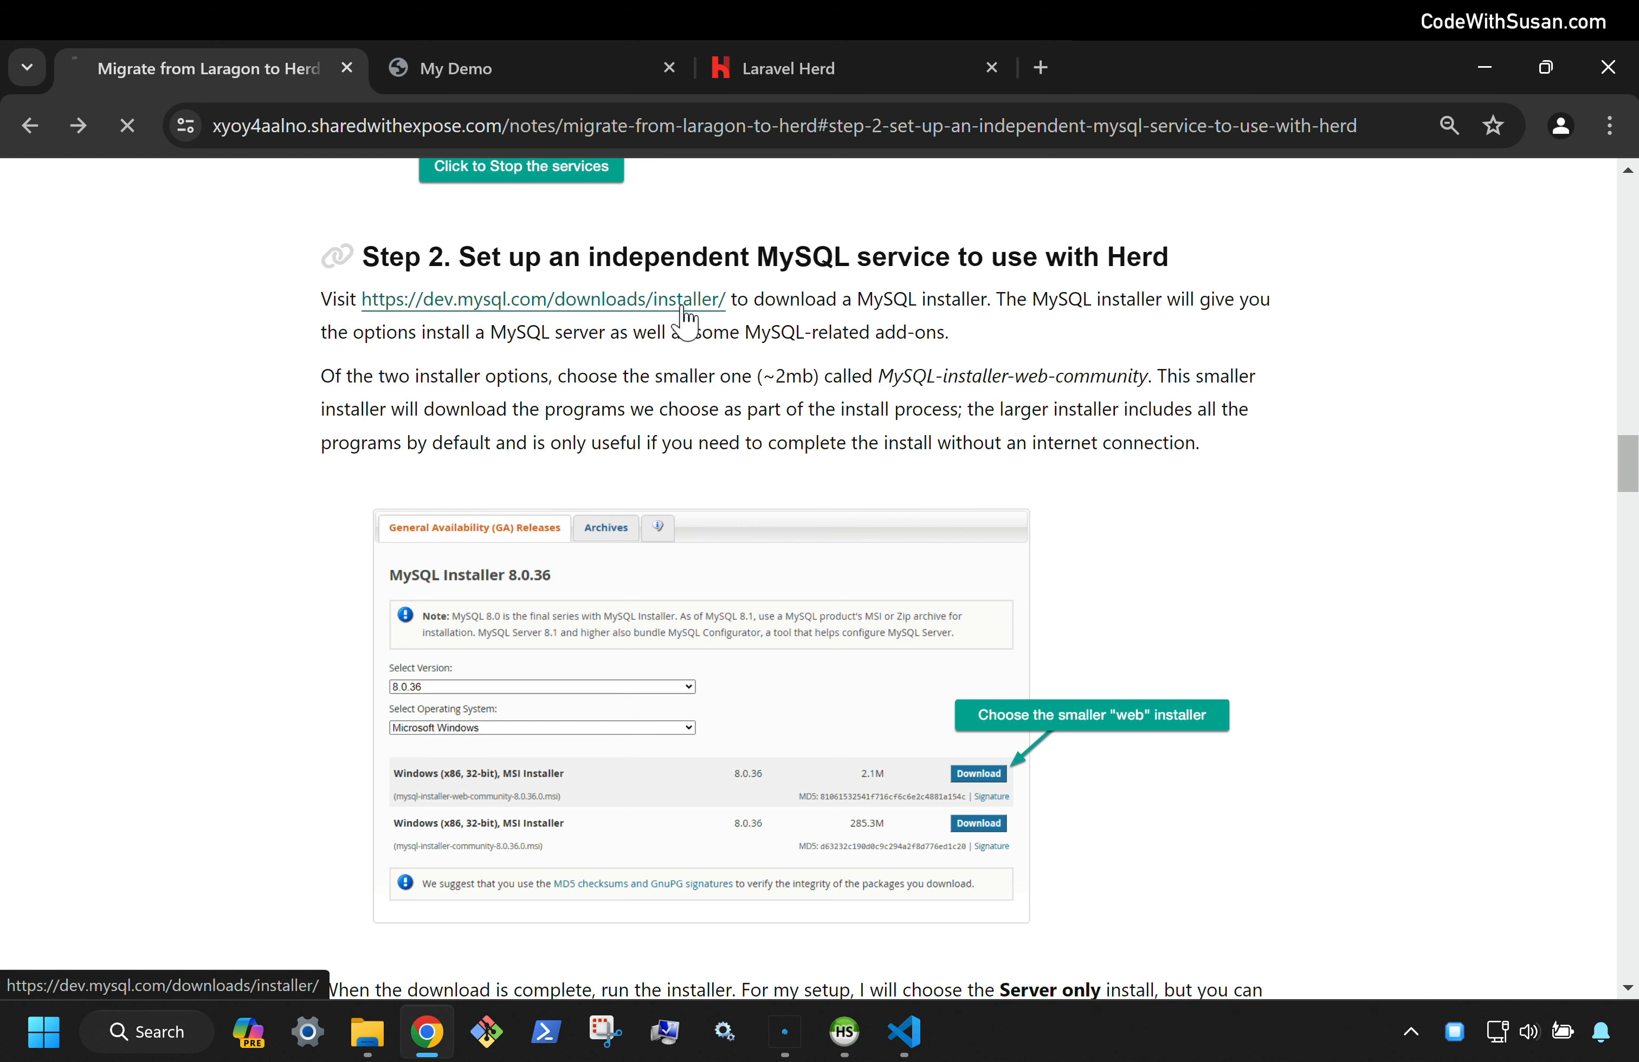
scroll(814, 290, "down", 3)
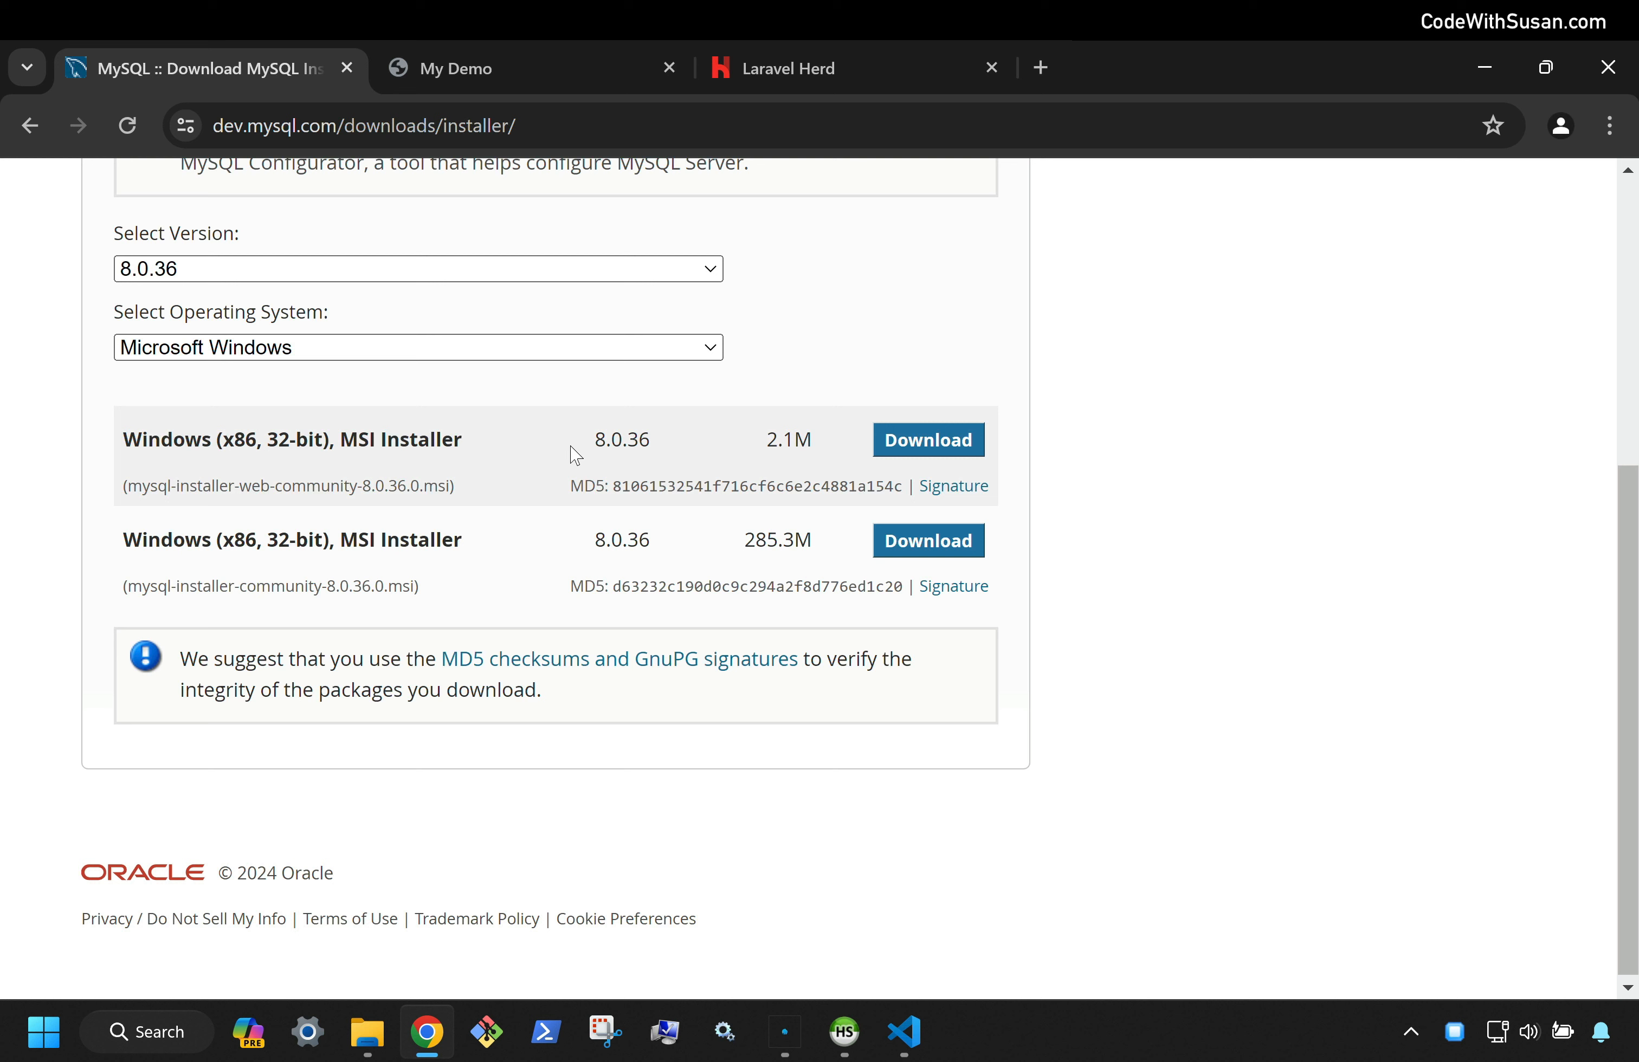
left_click(901, 450)
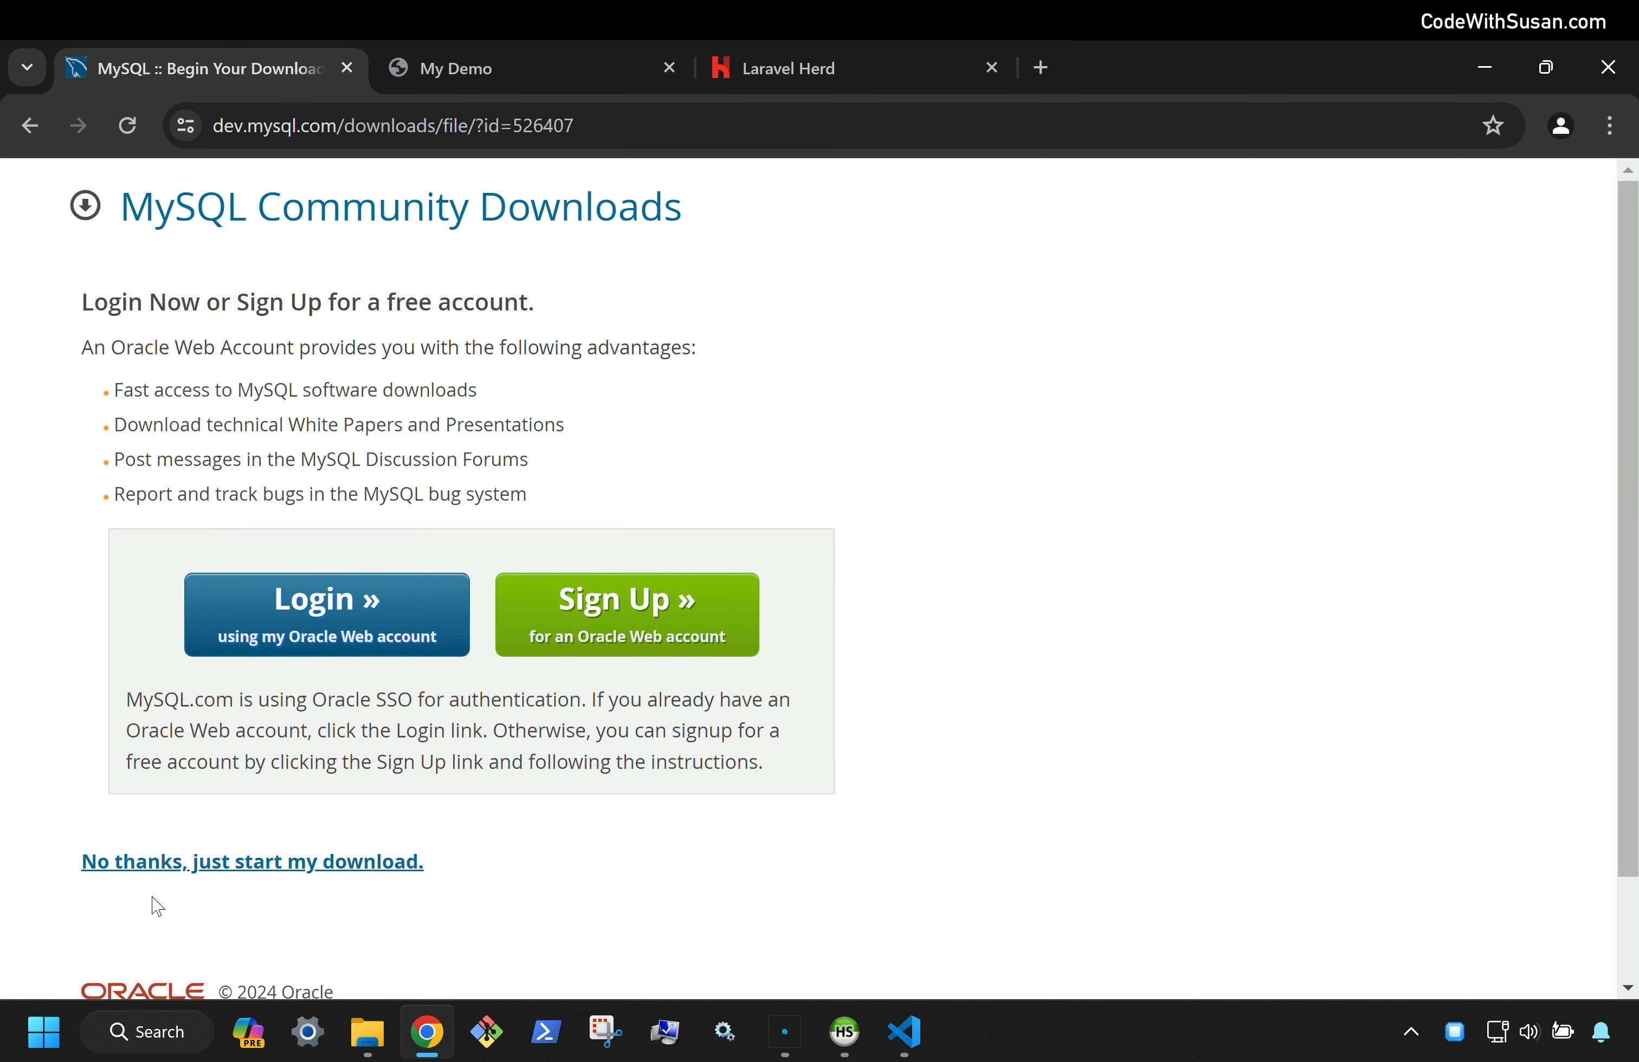
Skip login, then launch mysql-installer-web-community-8.0.36.0.msi from Downloads, approving both UAC prompts
left_click(218, 870)
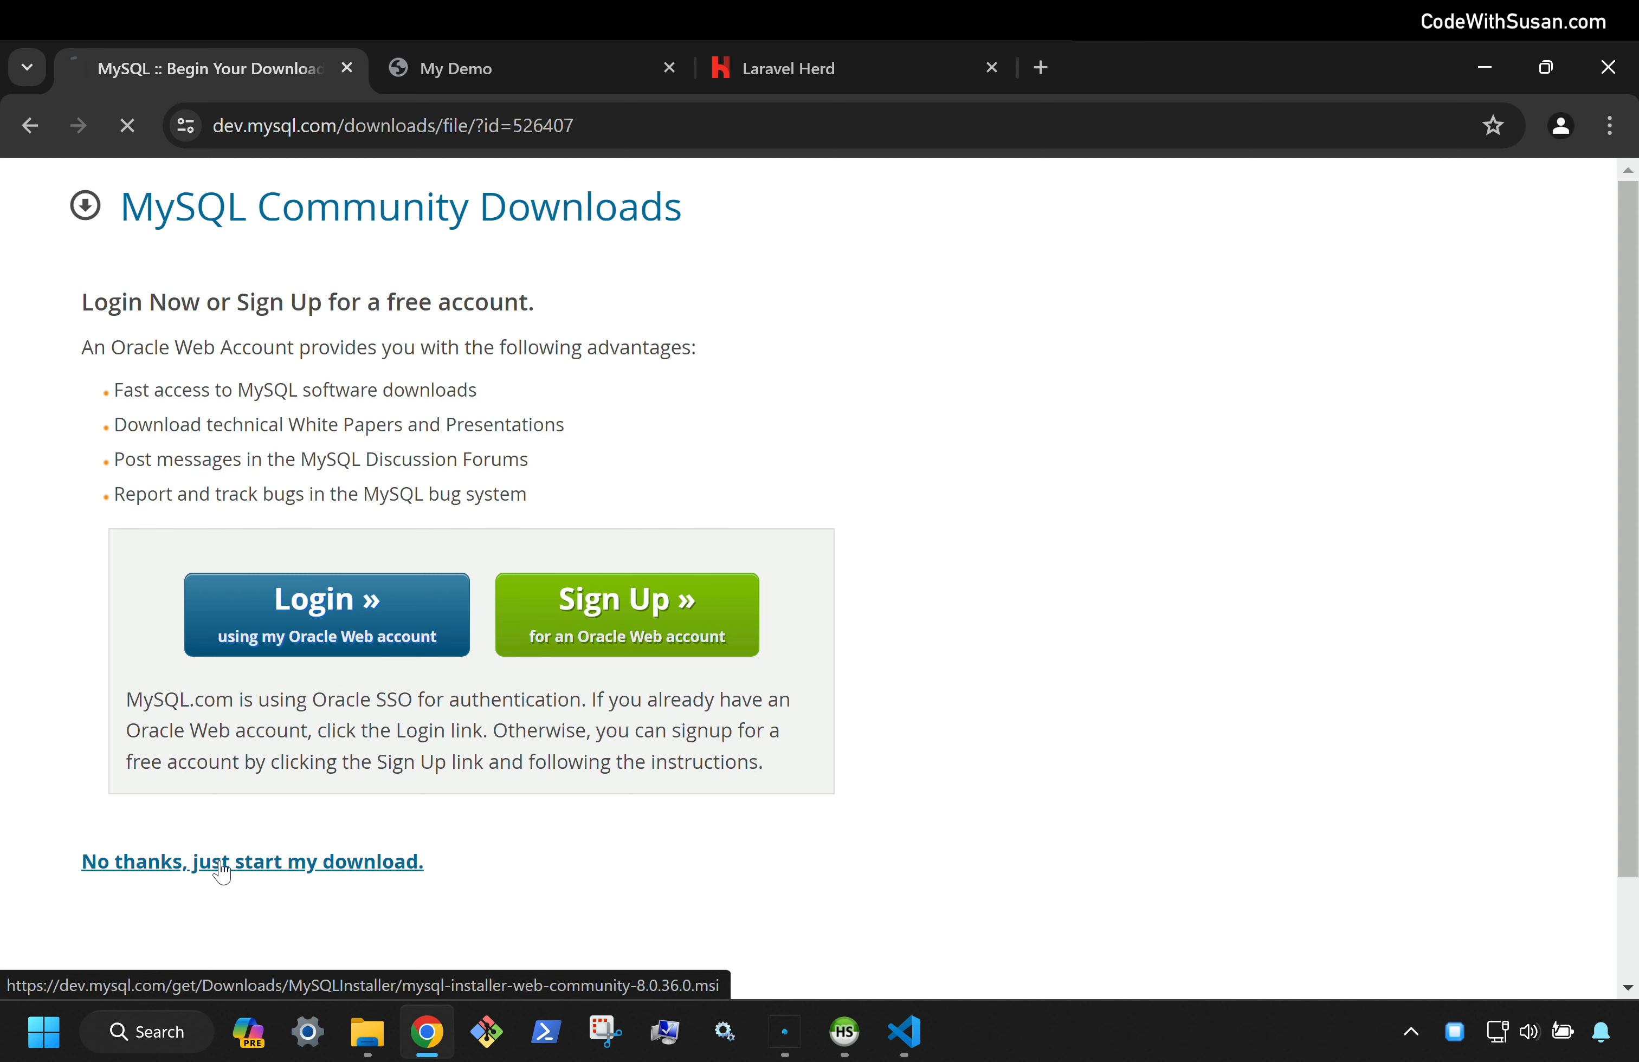
left_click(367, 1032)
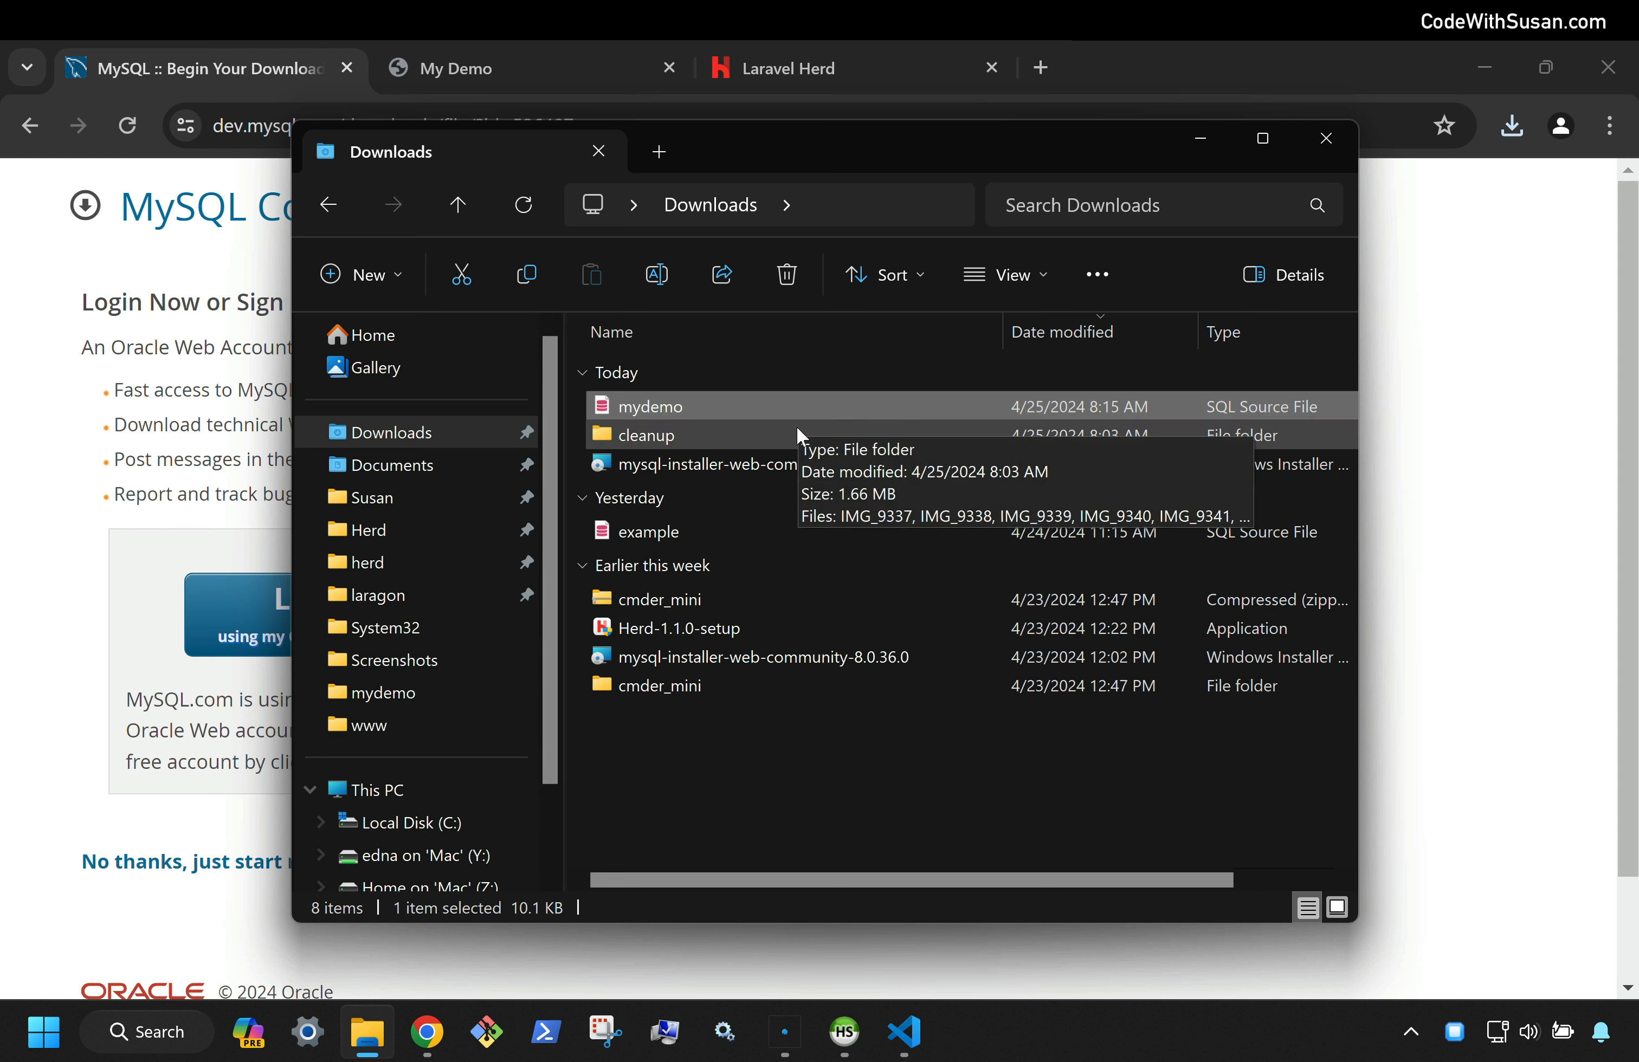
double_click(703, 469)
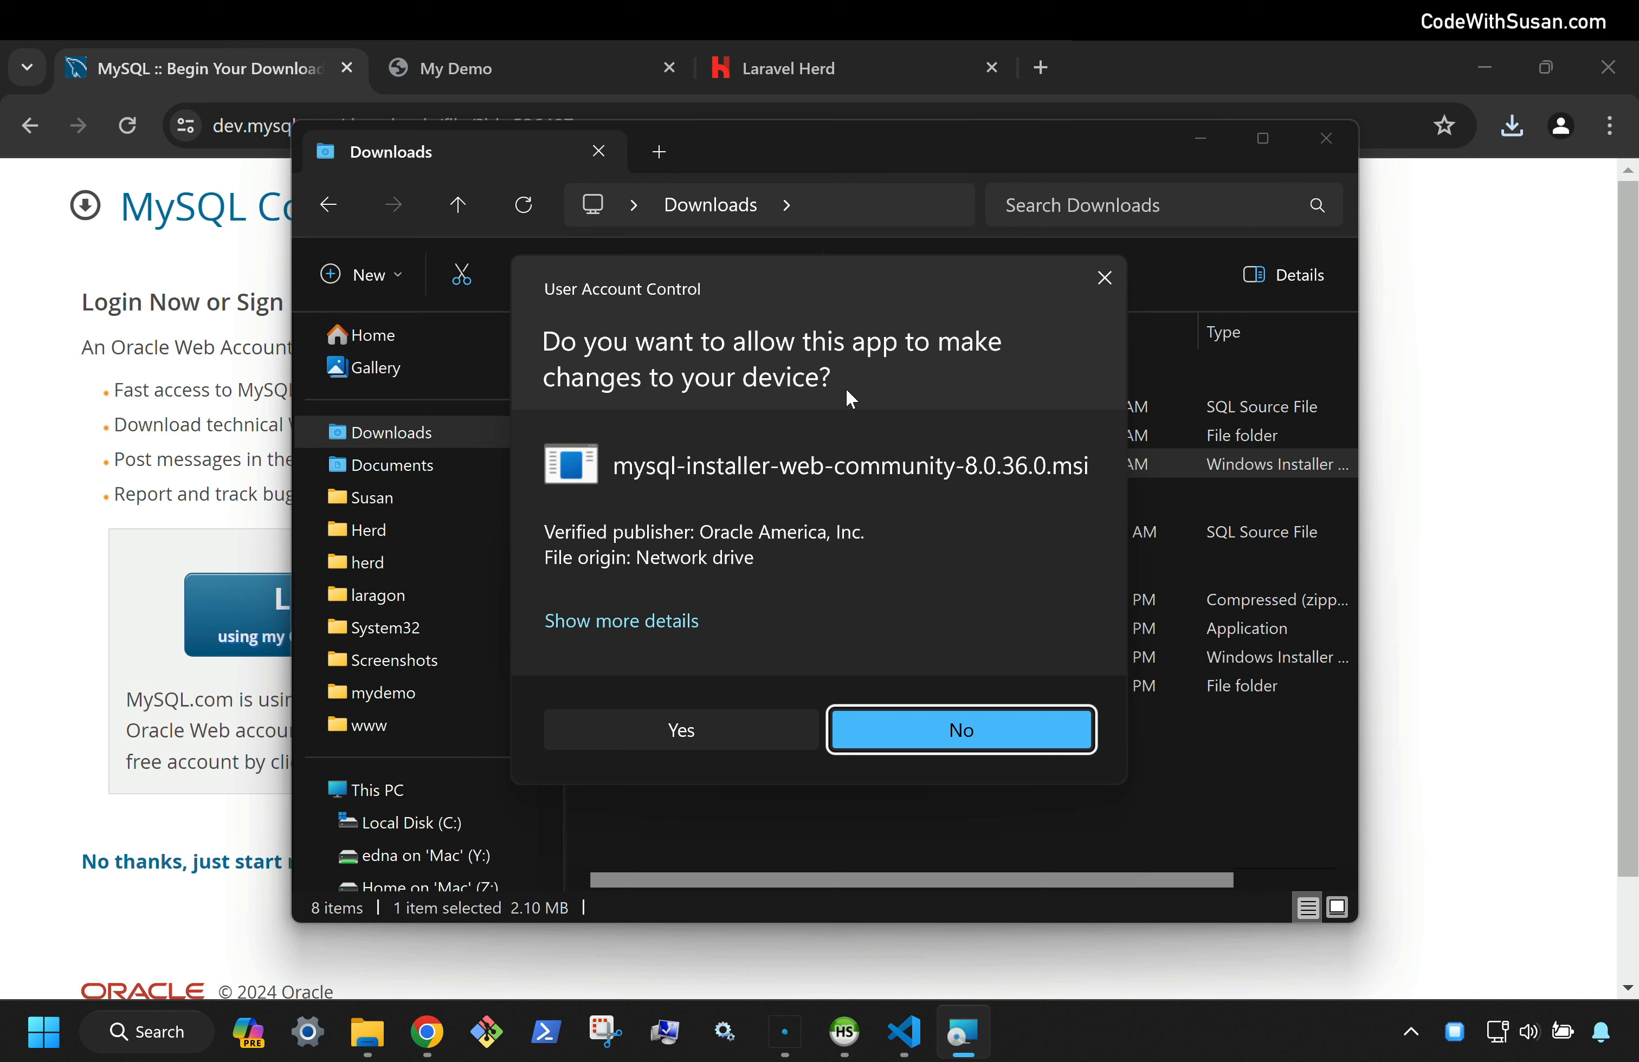
left_click(719, 730)
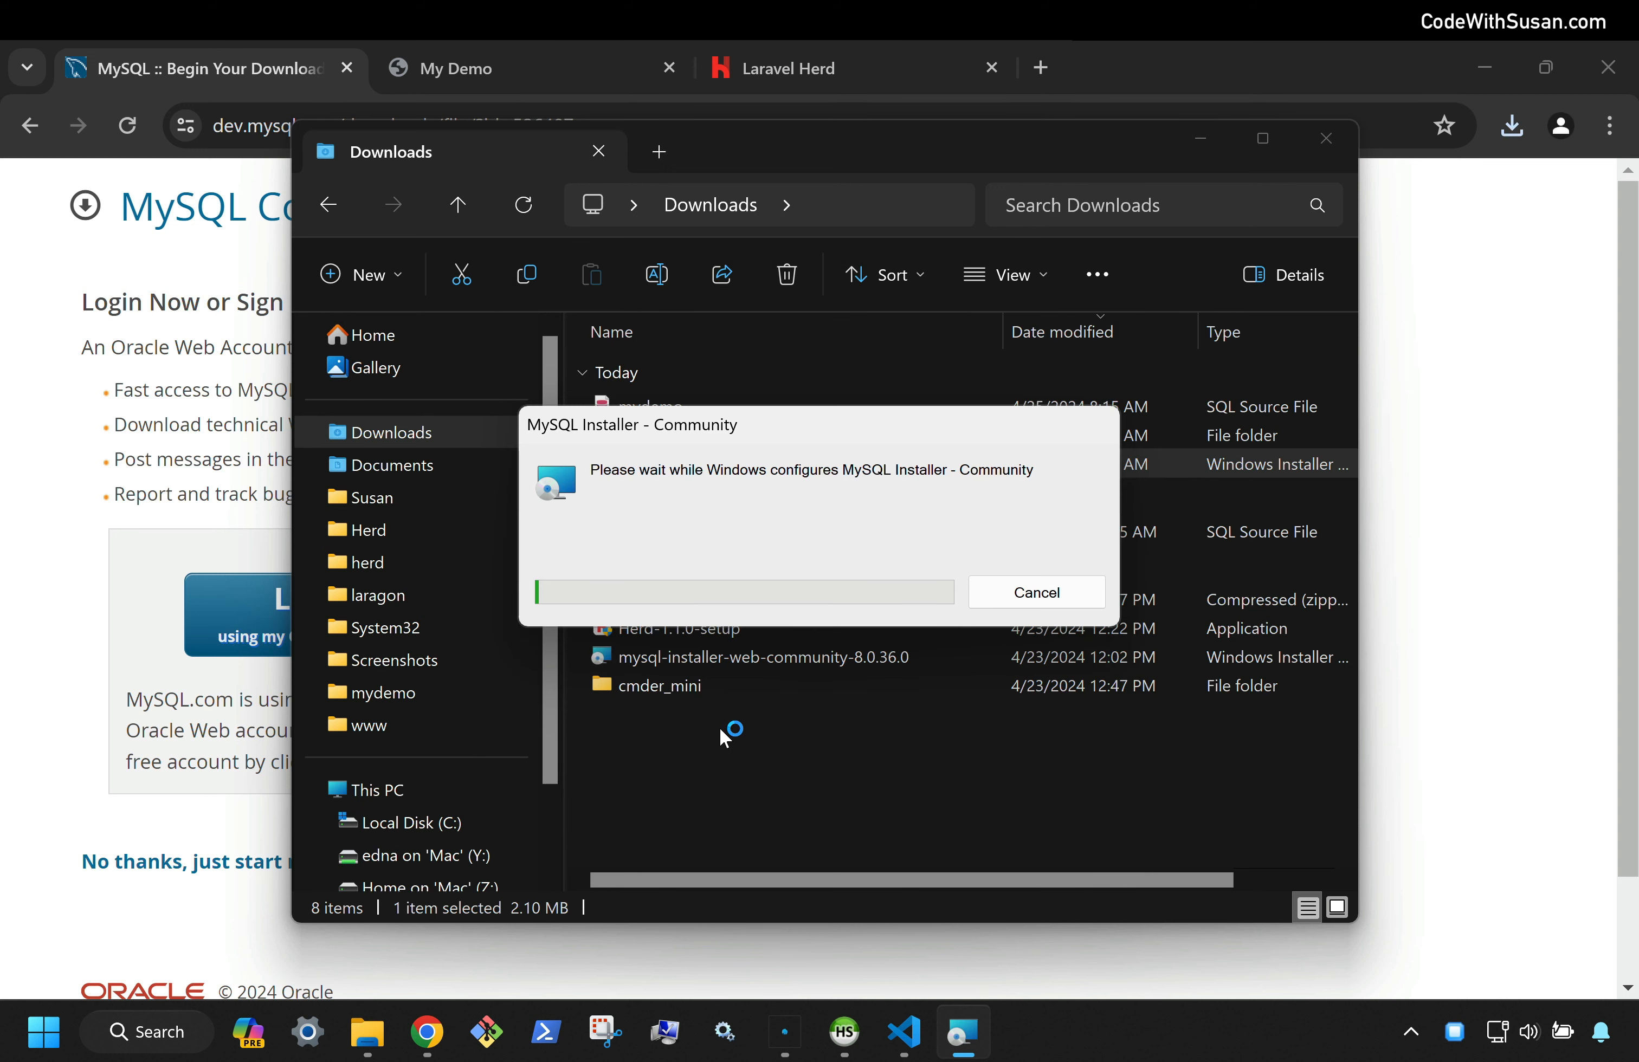
left_click(727, 764)
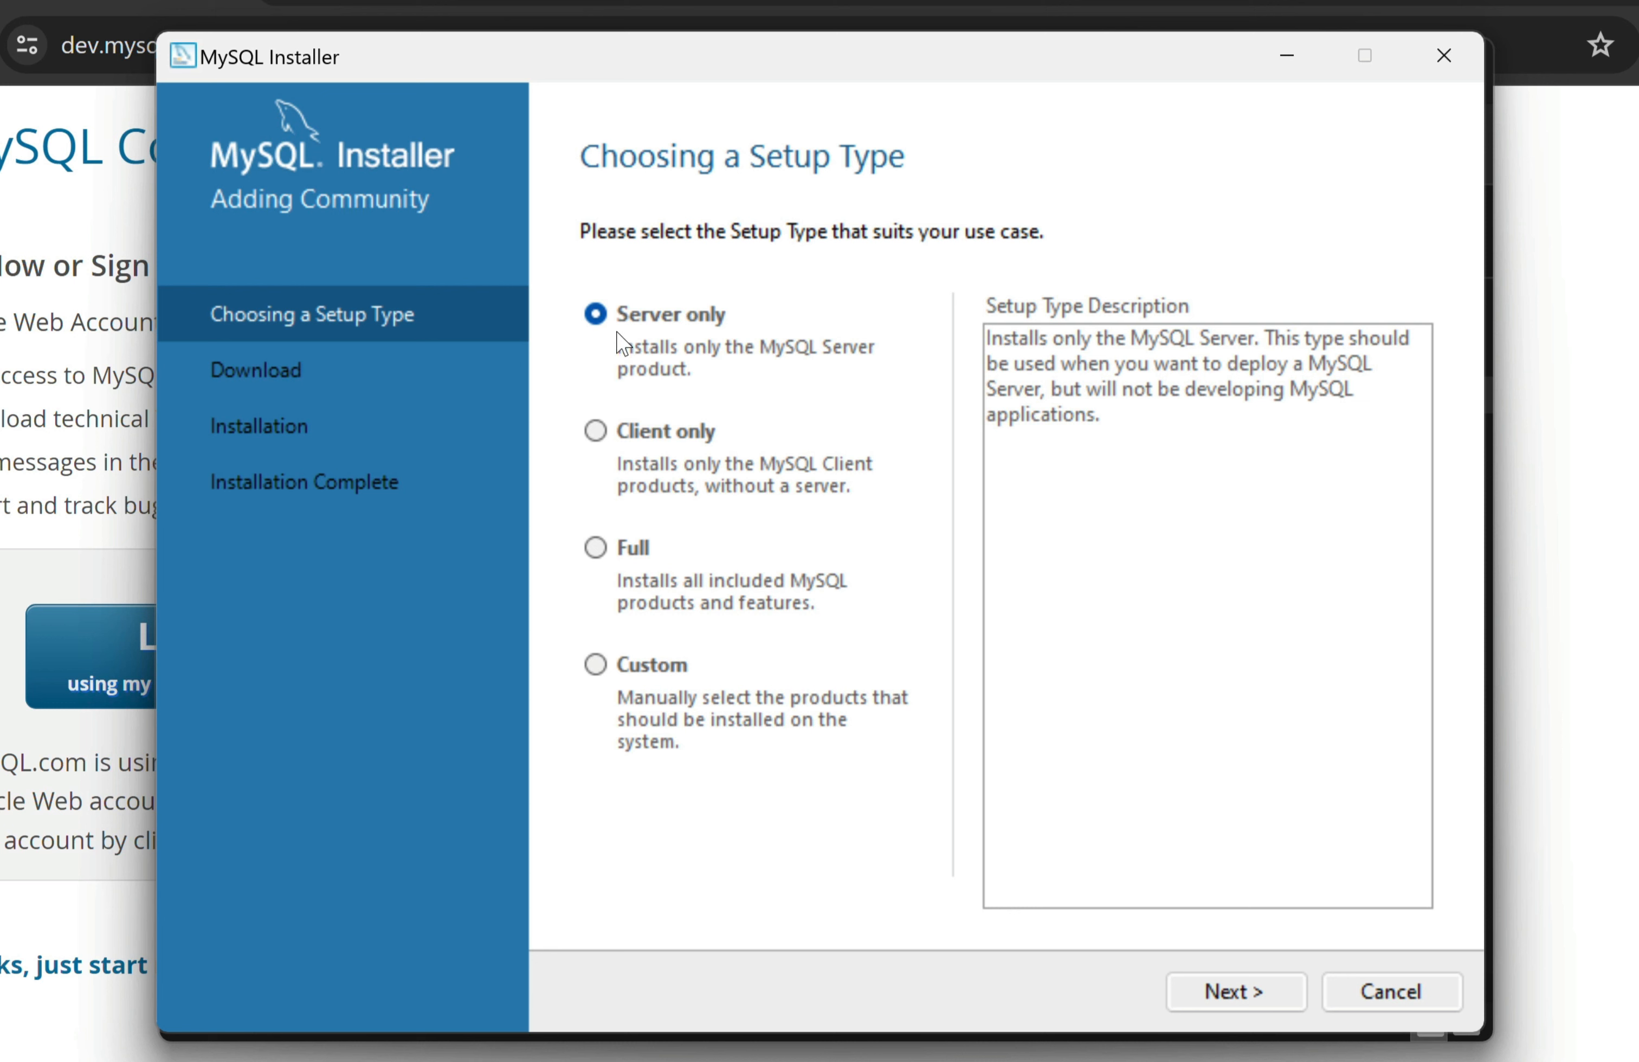
Download and install MySQL Server 8.0.36 as Server only, advancing to Type and Networking
left_click(1290, 1001)
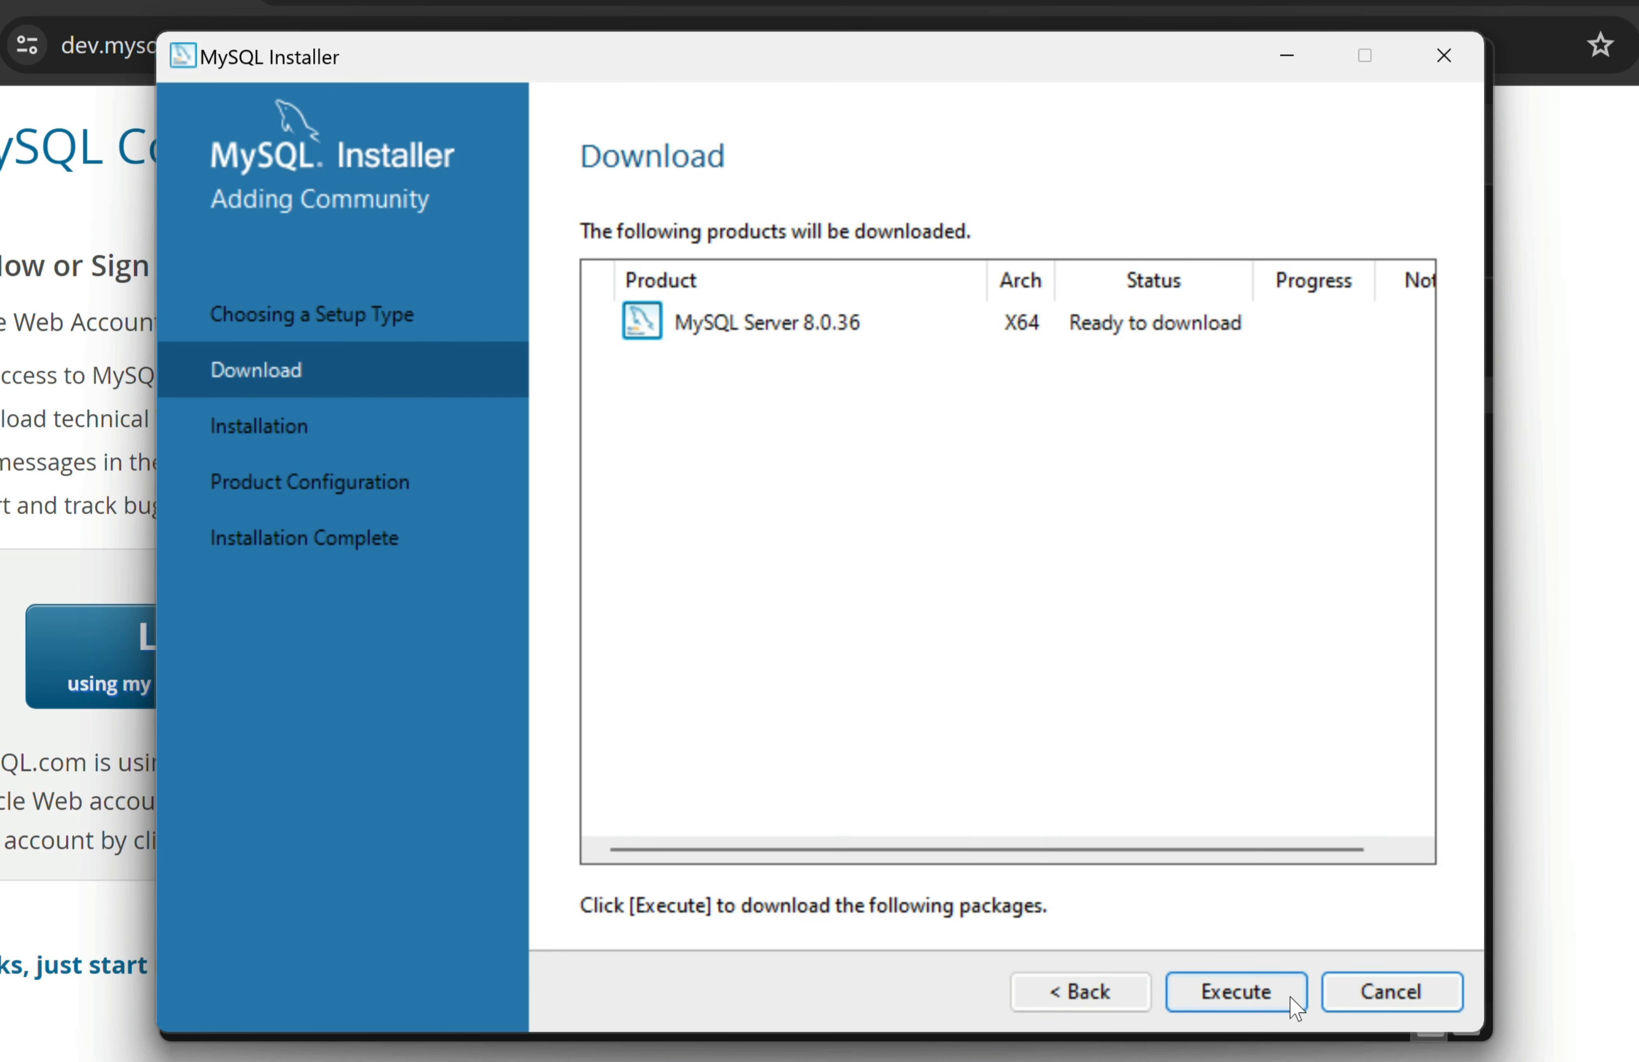
left_click(1289, 997)
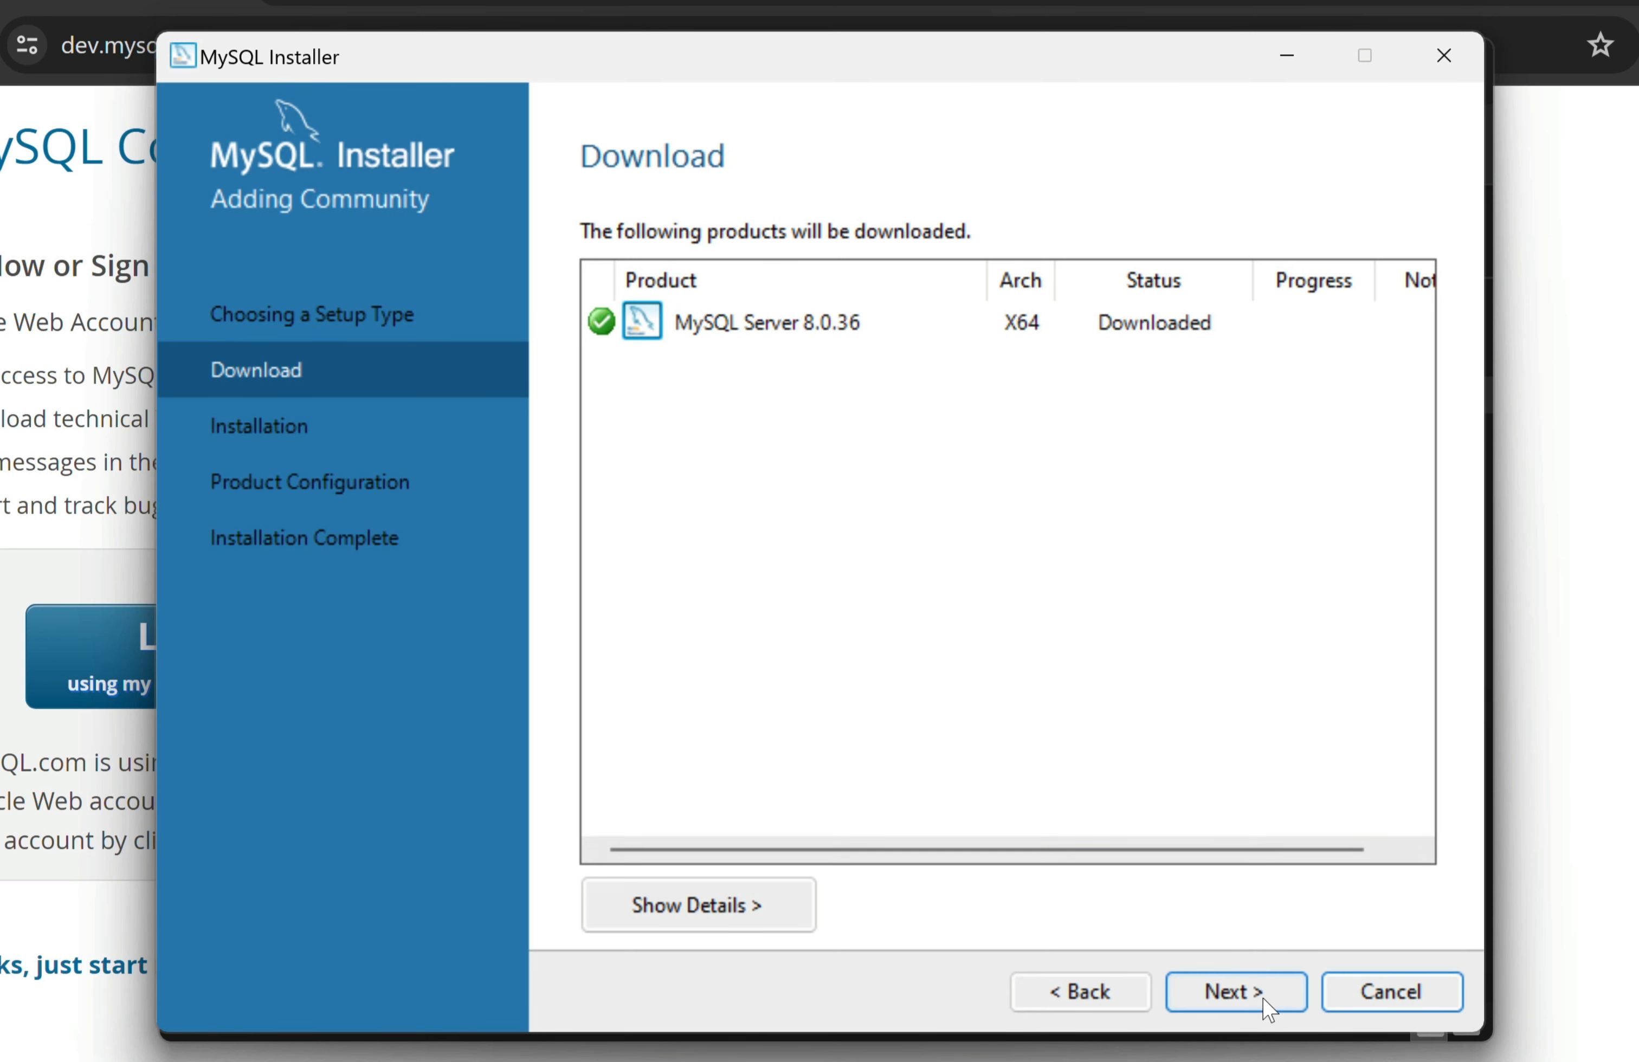
left_click(1267, 997)
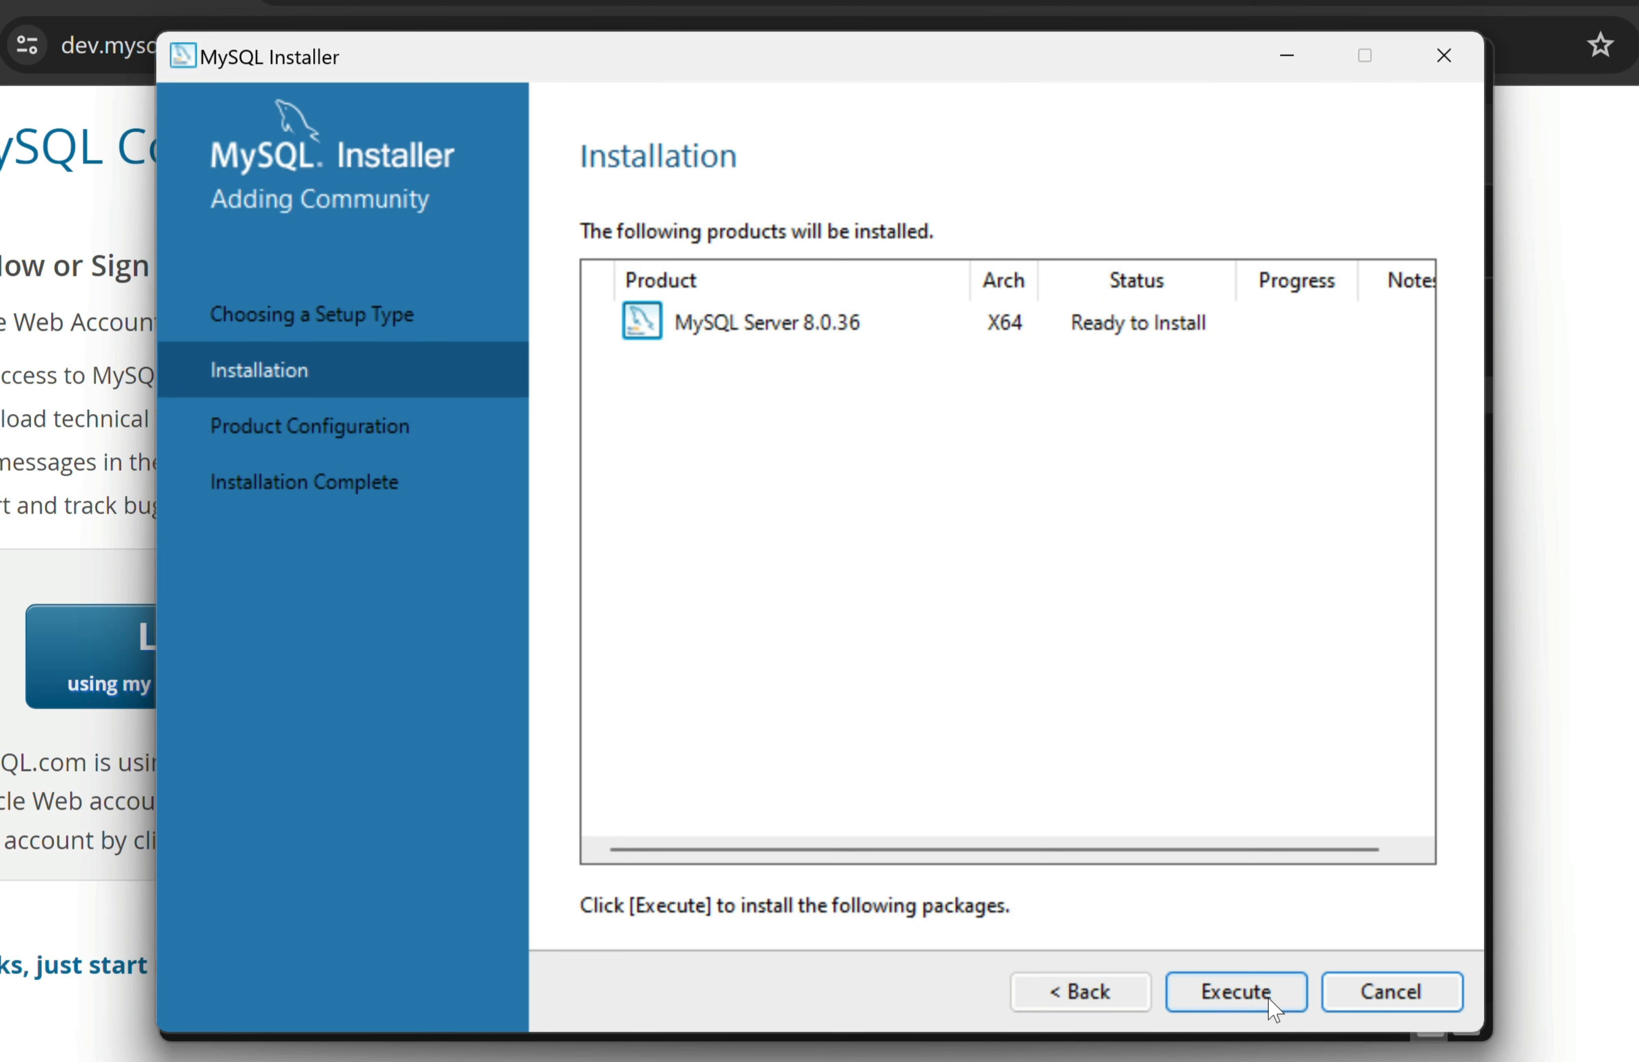
left_click(1268, 997)
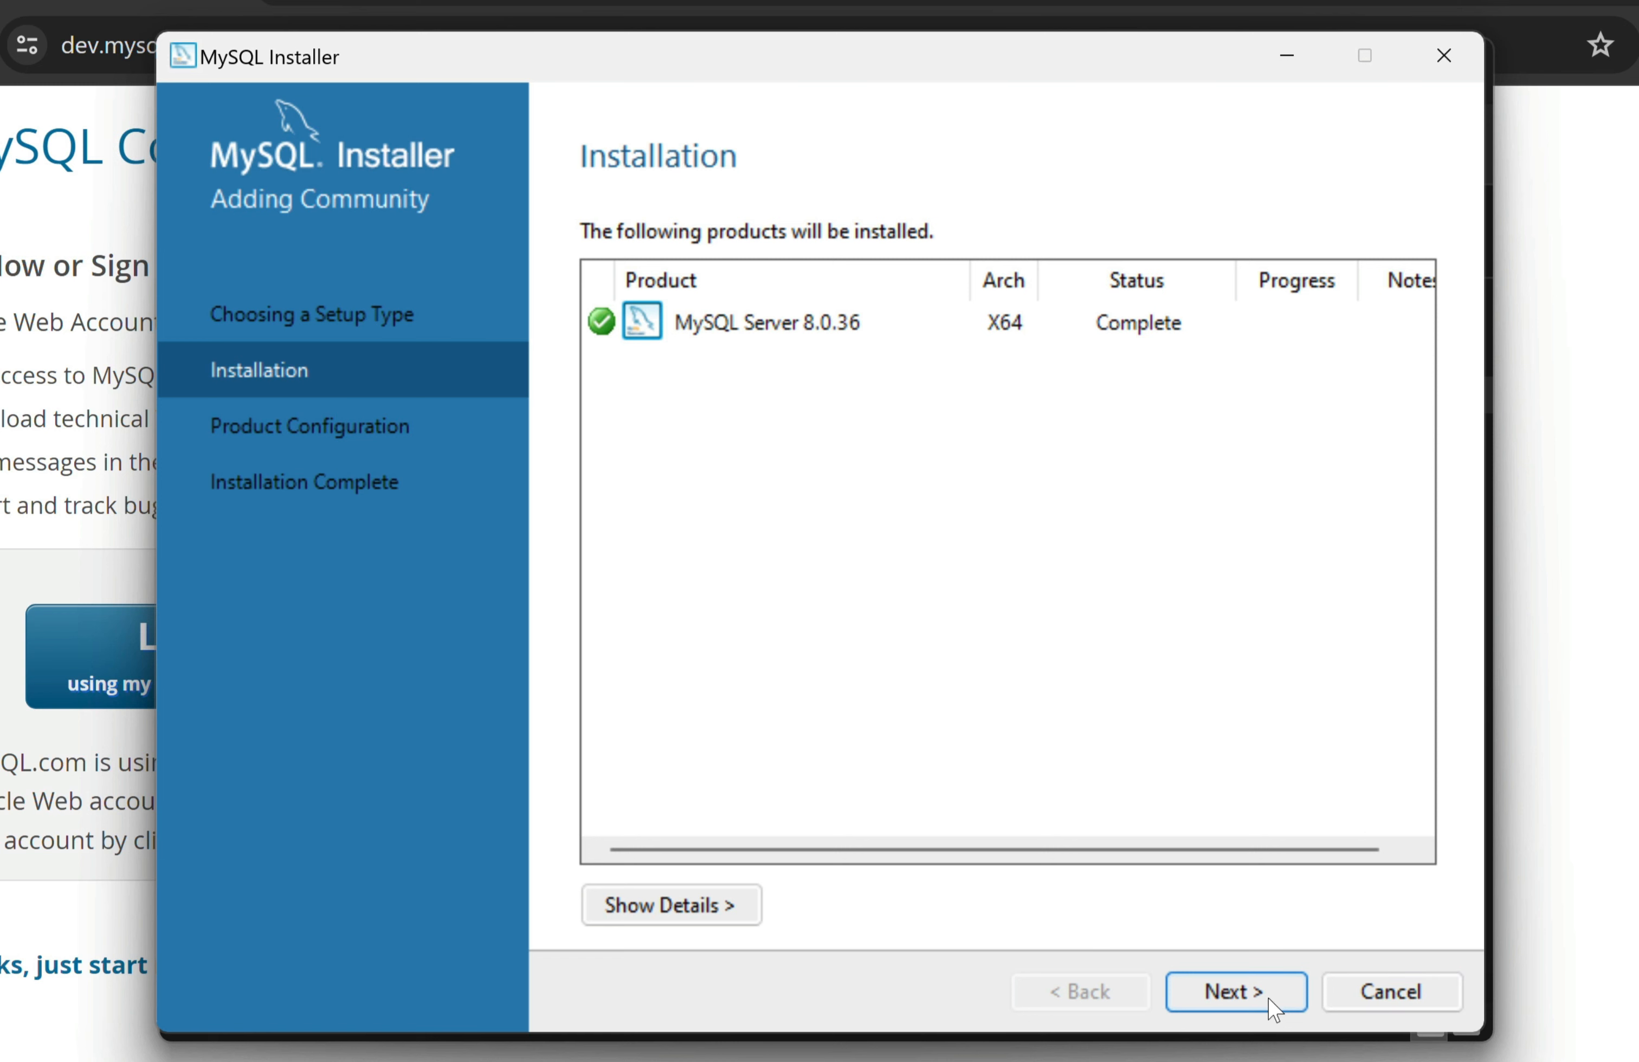
left_click(1267, 997)
left_click(1267, 997)
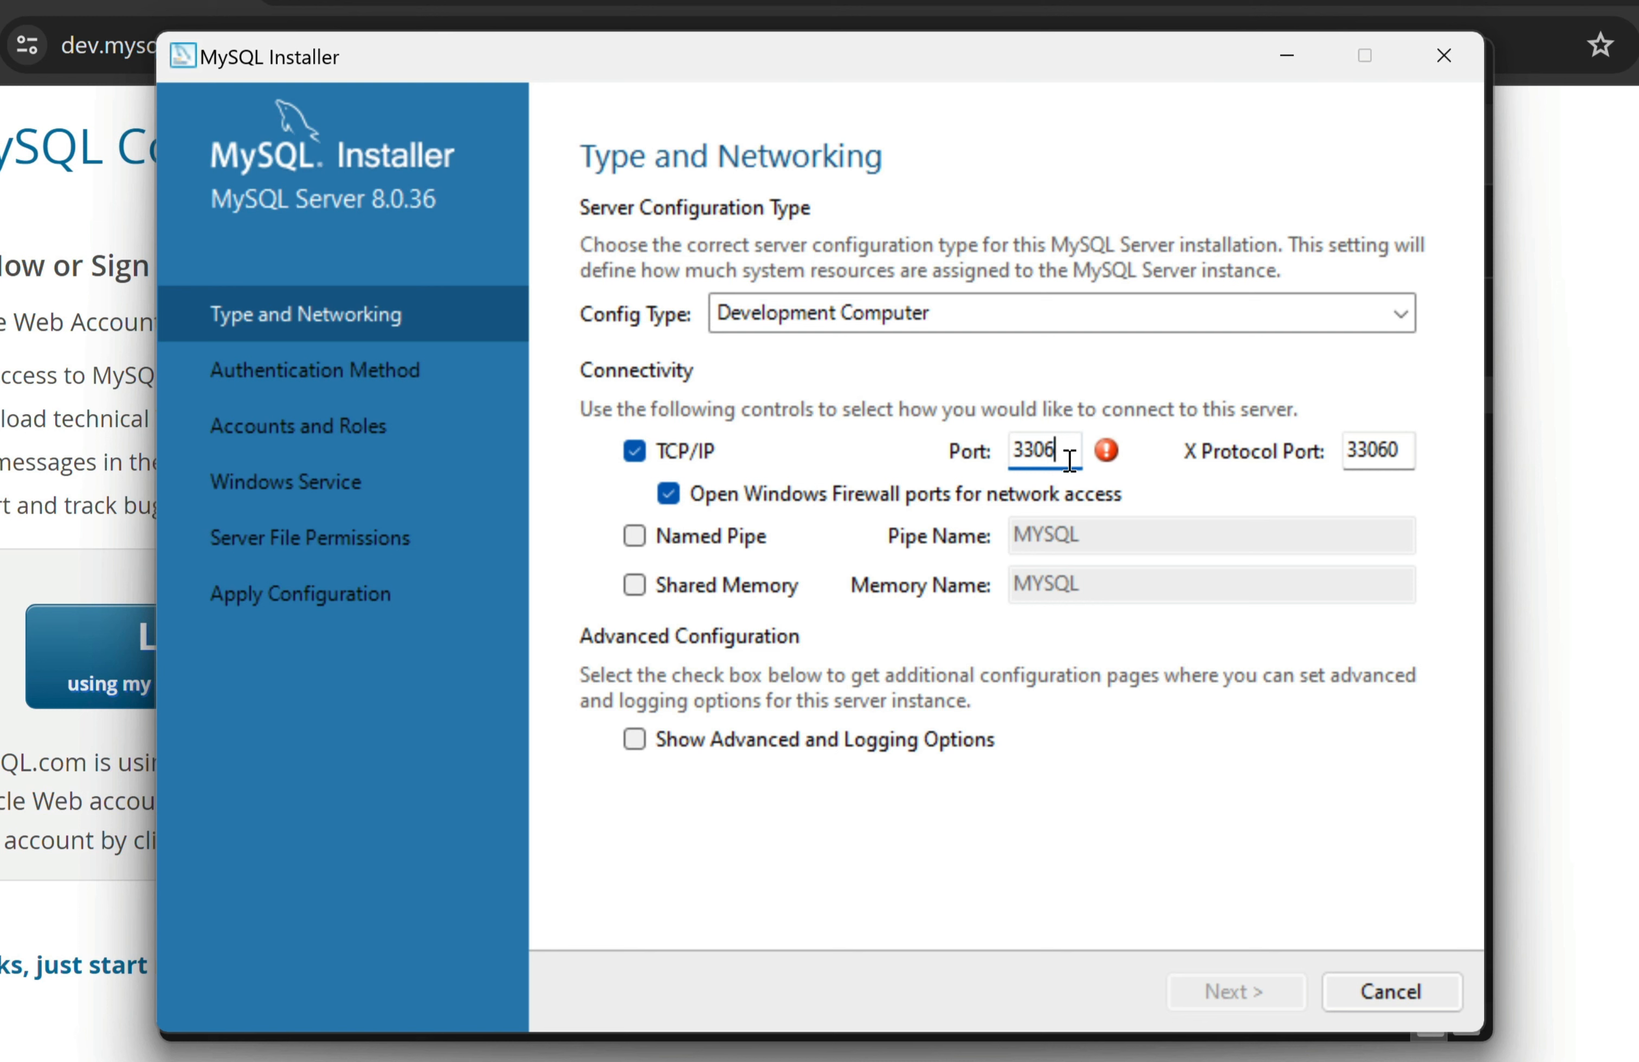
Stop Laragon's Apache and MySQL services to free port 3306
mouse_move(1107, 466)
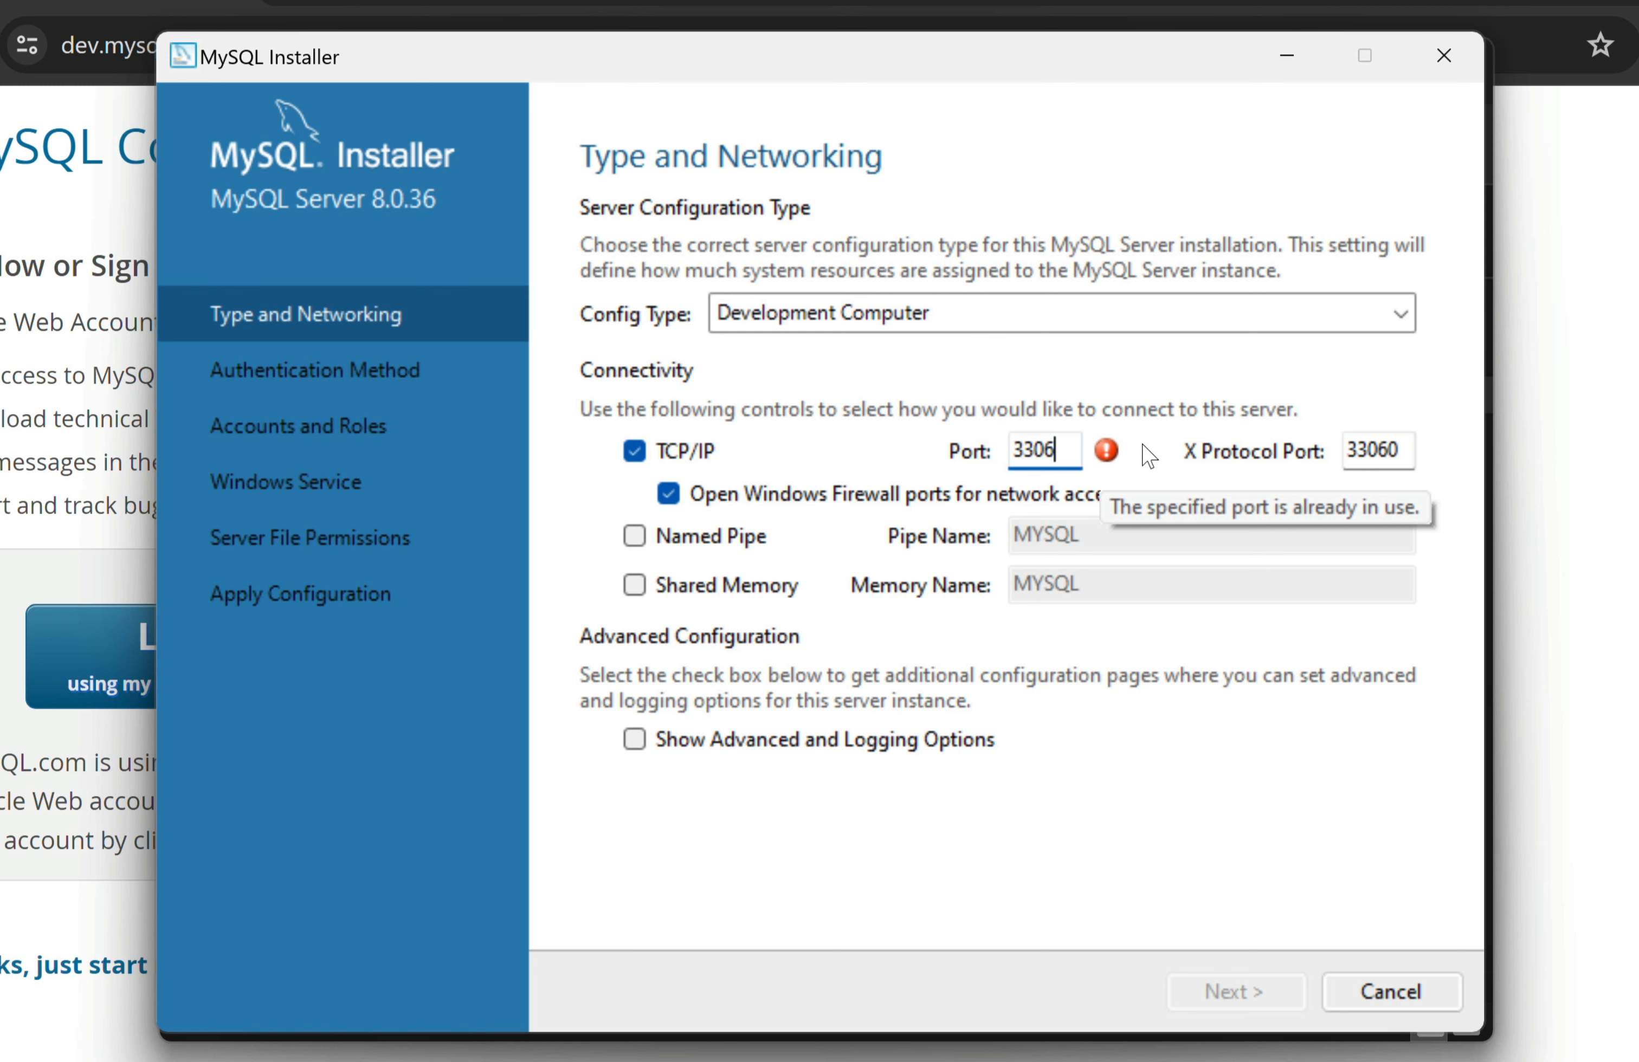
left_click(1000, 1061)
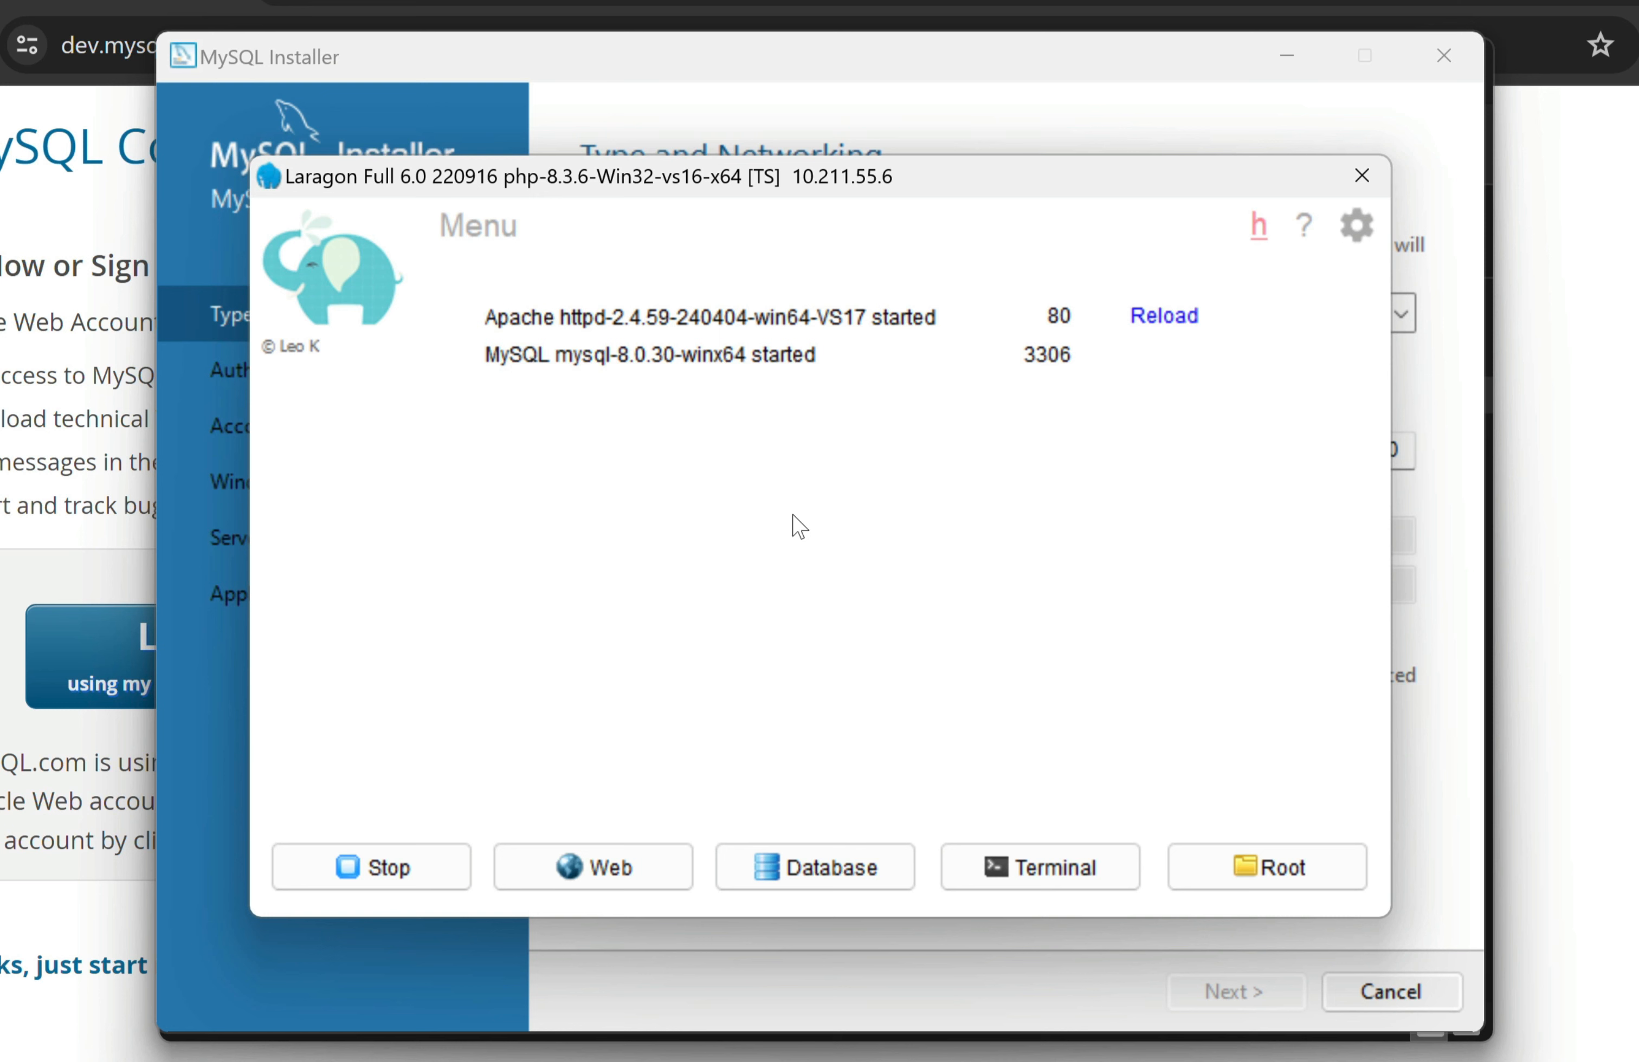
left_click(435, 882)
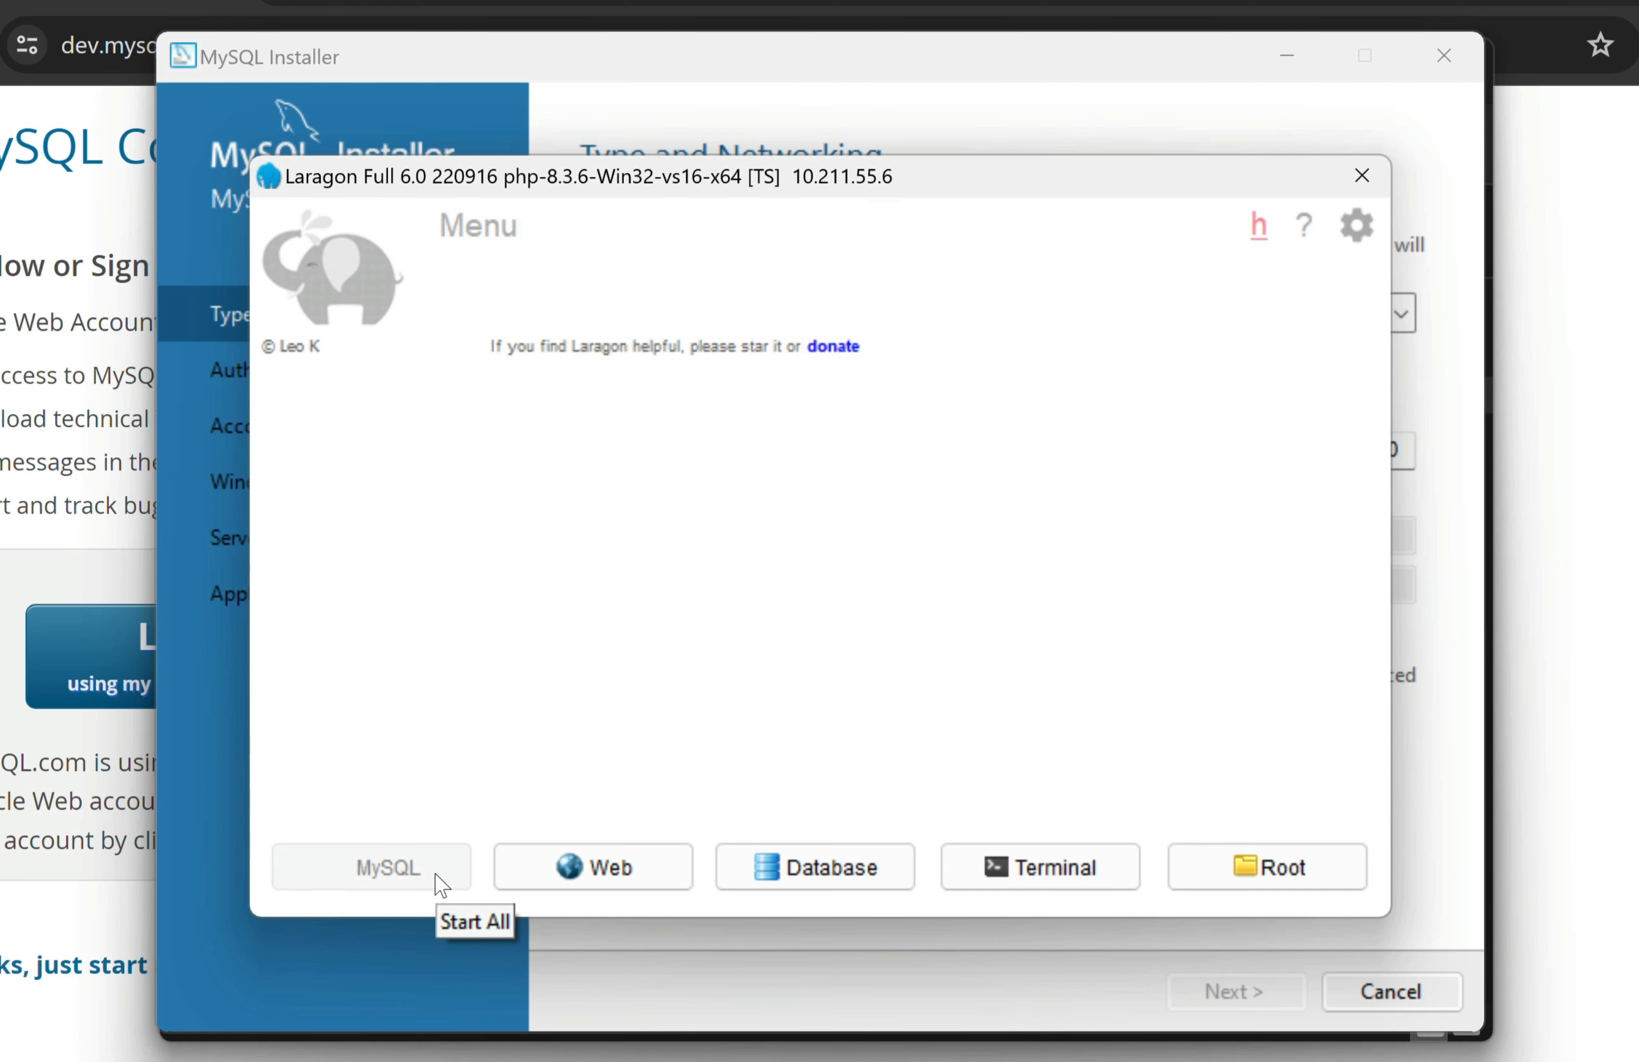
Keep port 3306 and X Protocol port 33060, moving on to Authentication Method
left_click(844, 102)
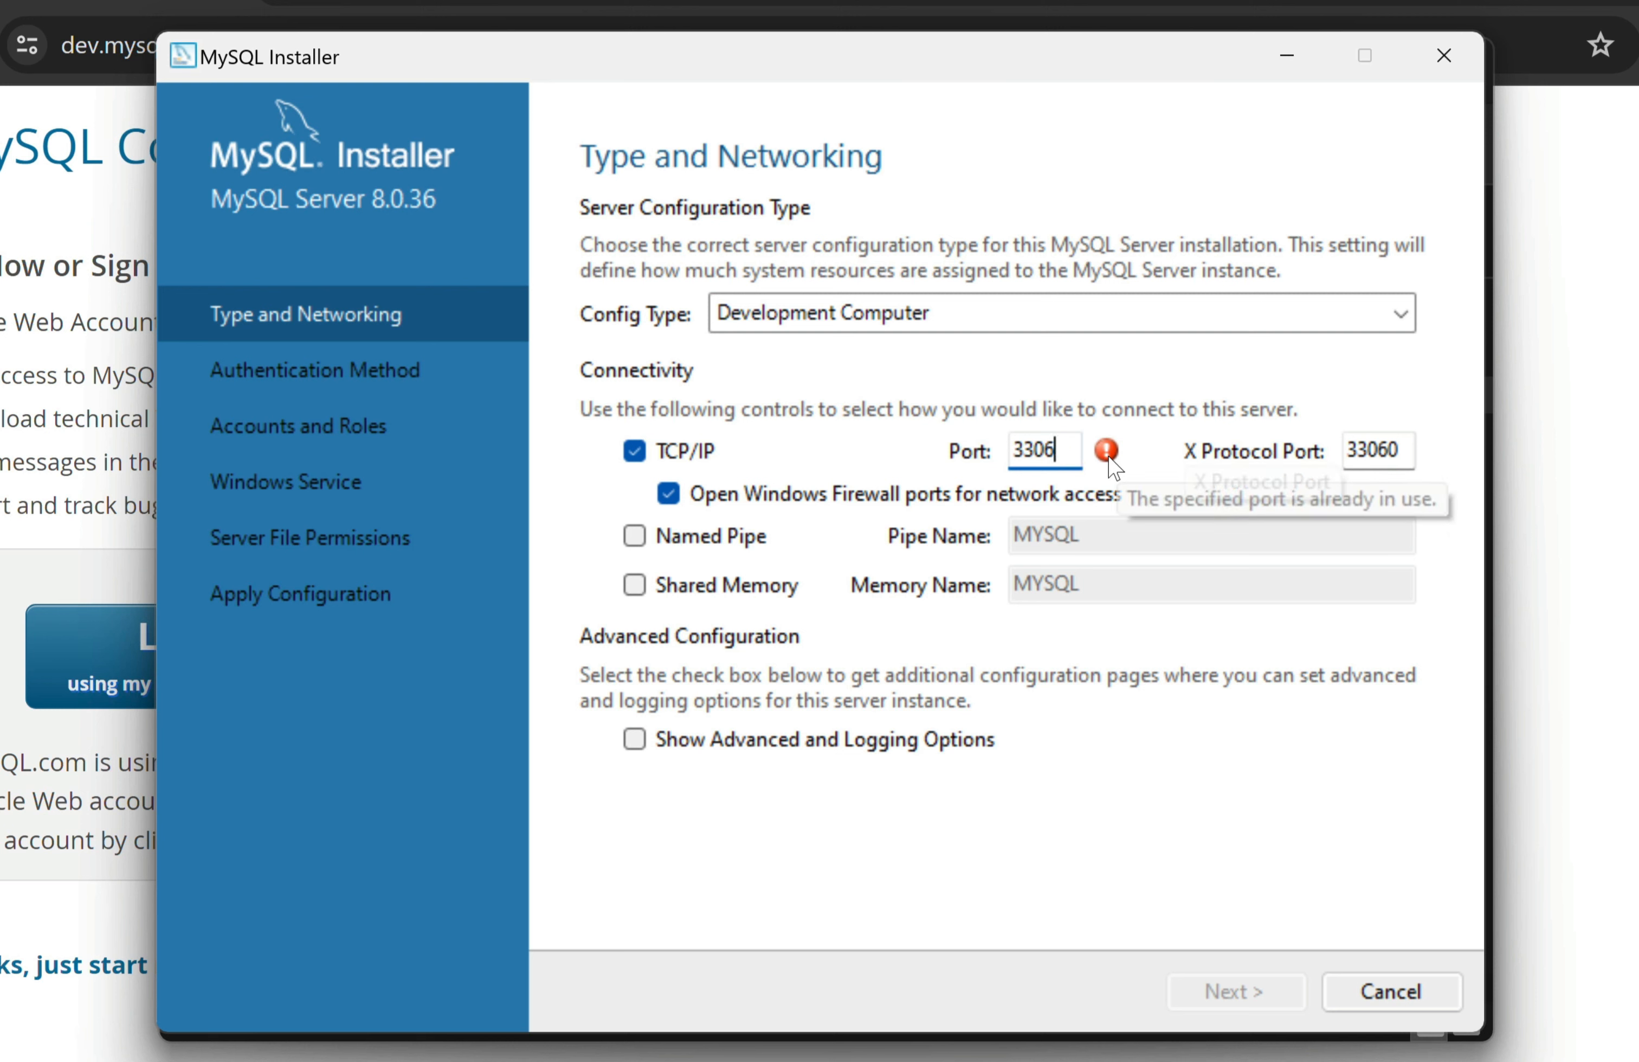
key("Tab")
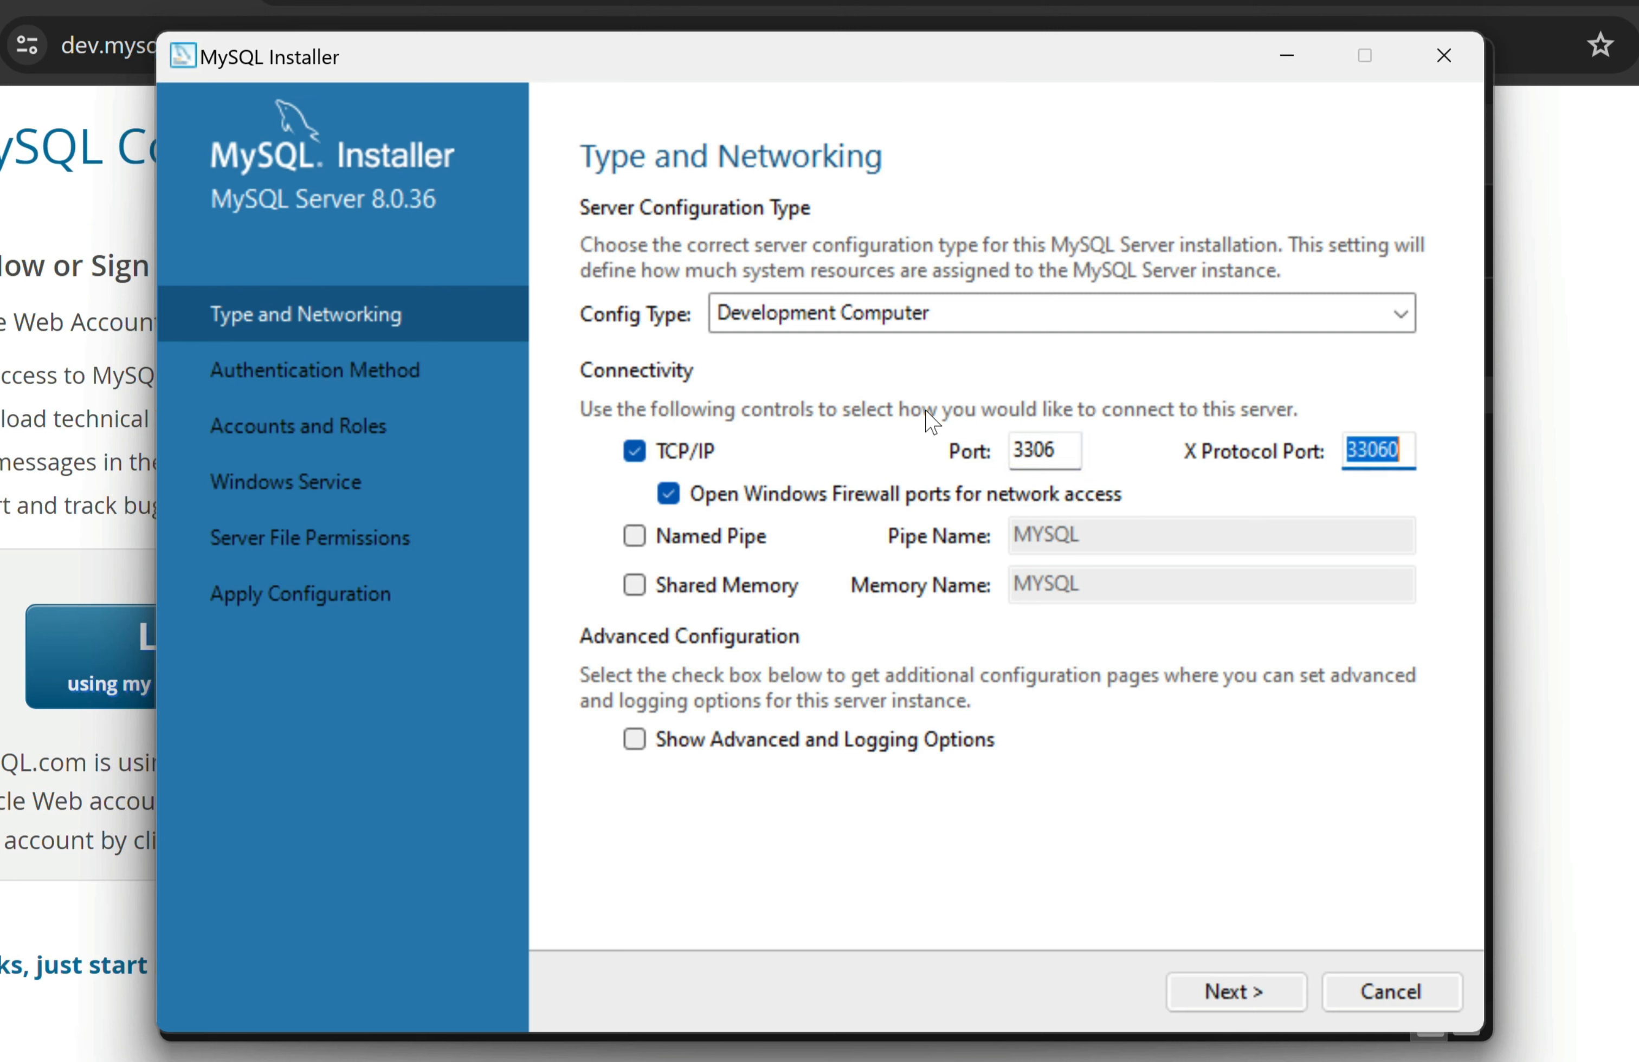
left_click(1044, 449)
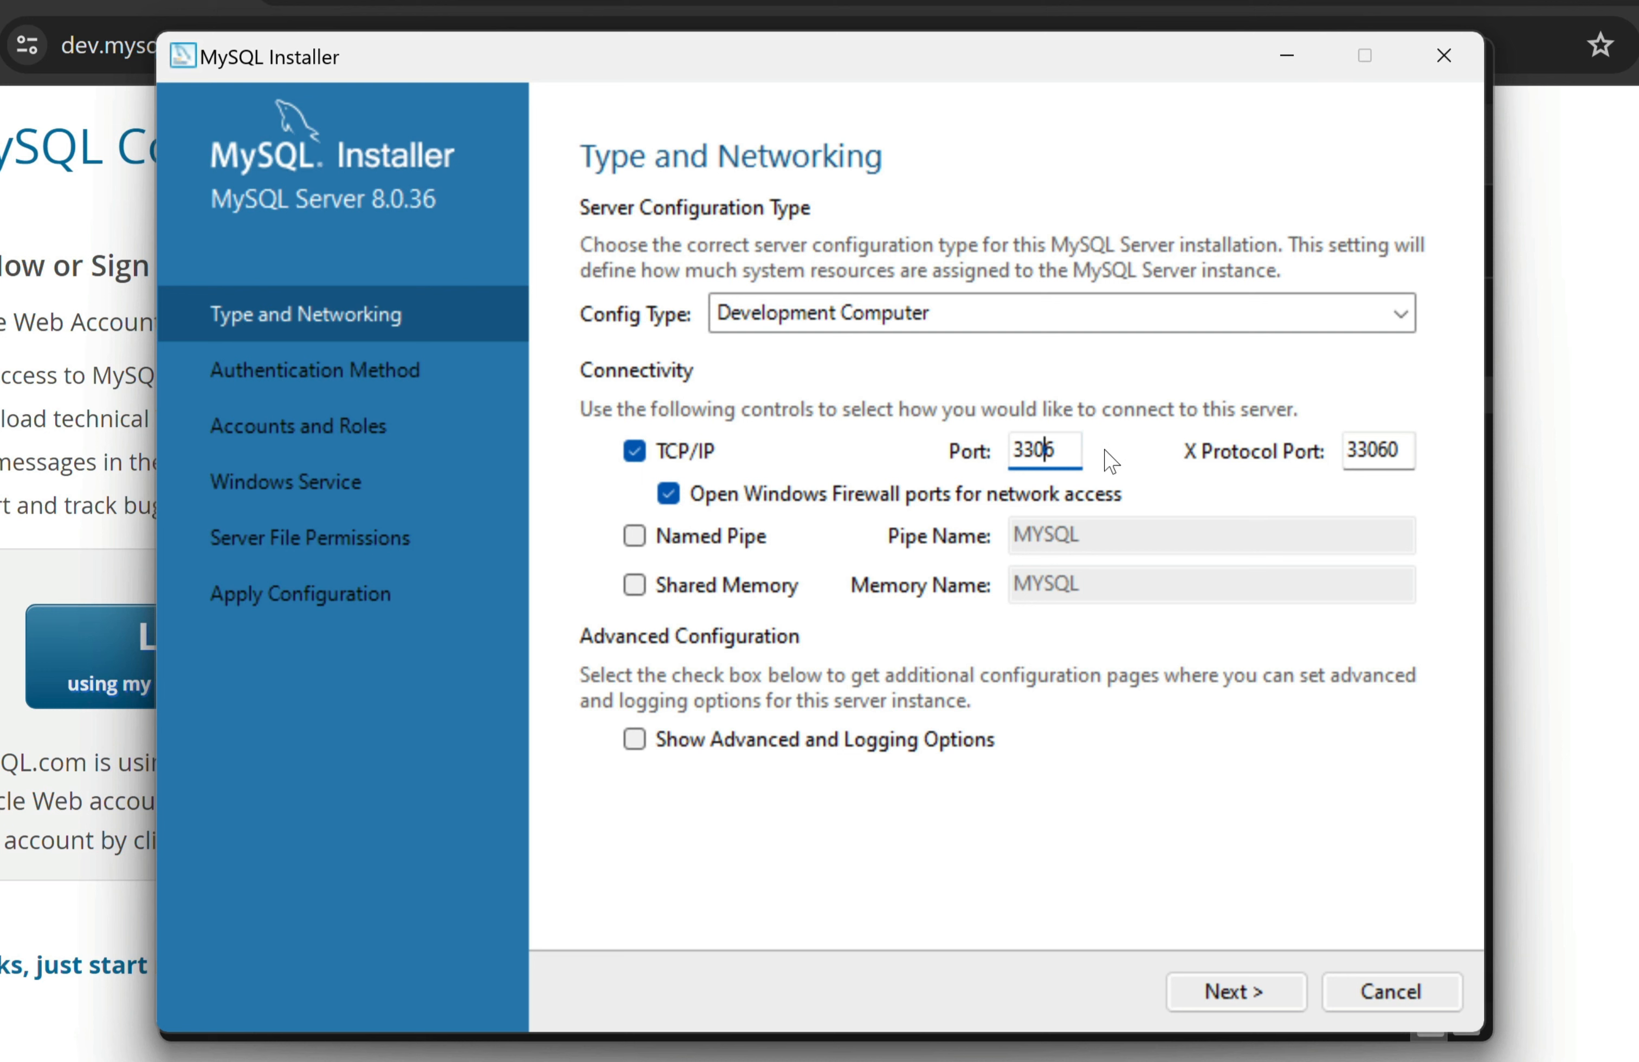
left_click_drag(1057, 452, 974, 461)
left_click(1272, 995)
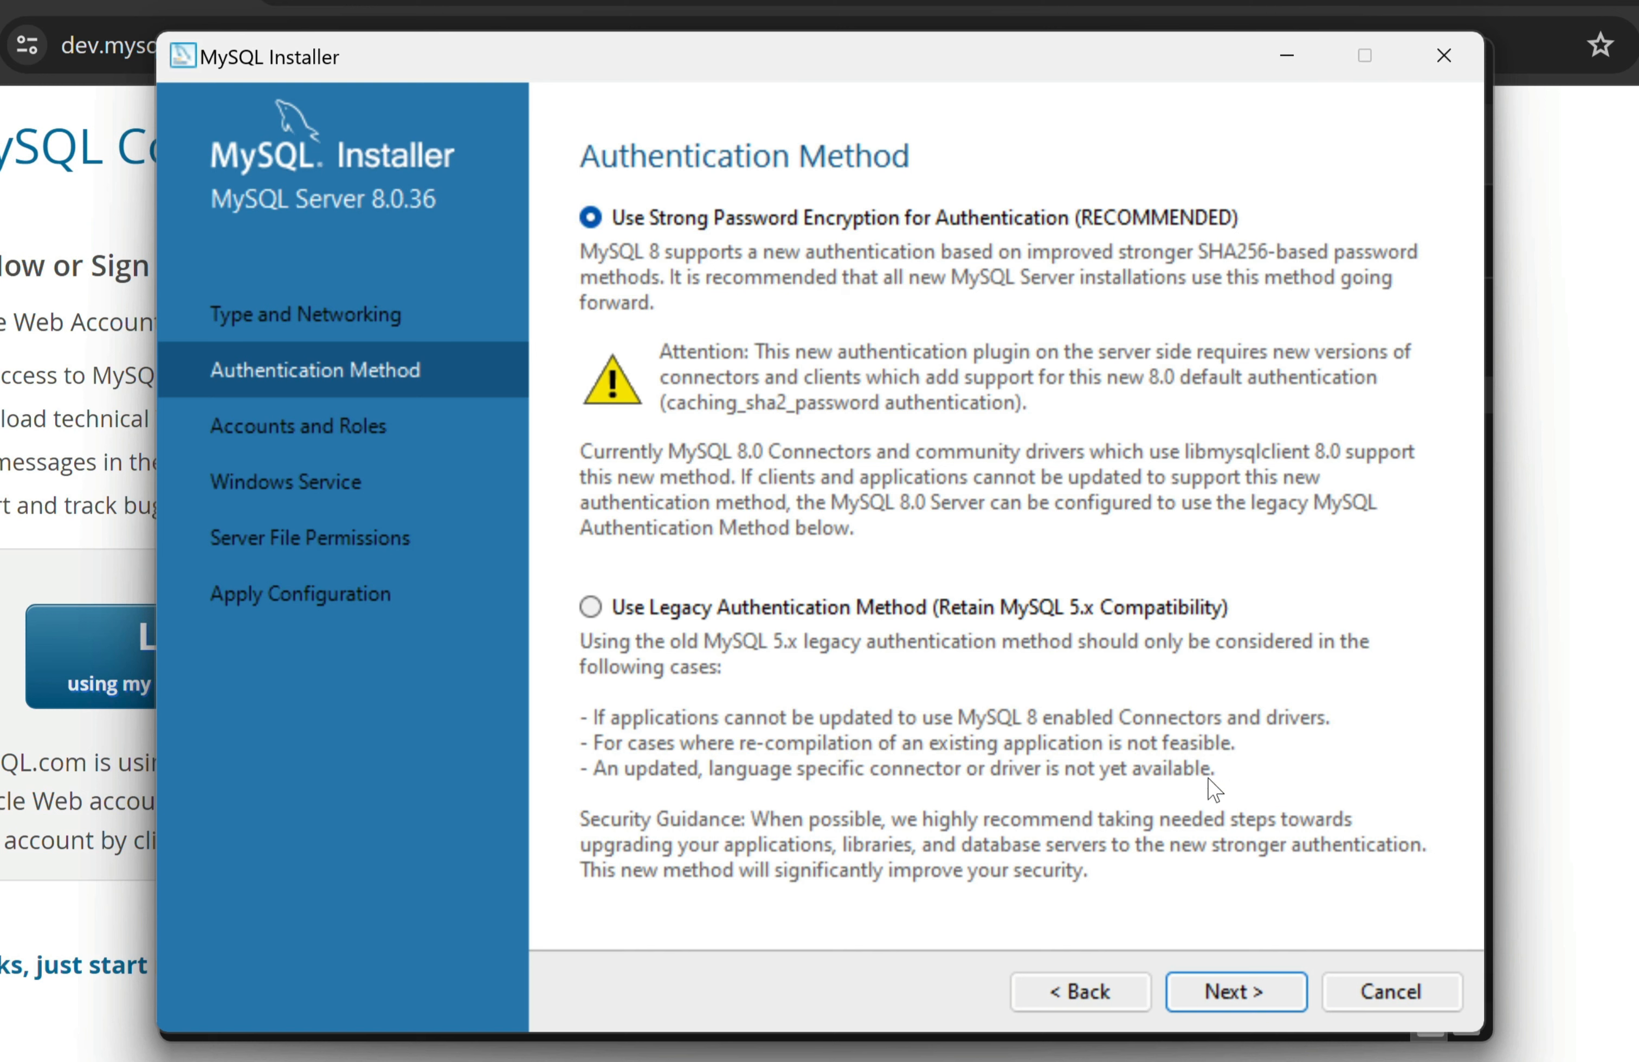
Keep strong password encryption, then enter and confirm the root account password
left_click(1235, 992)
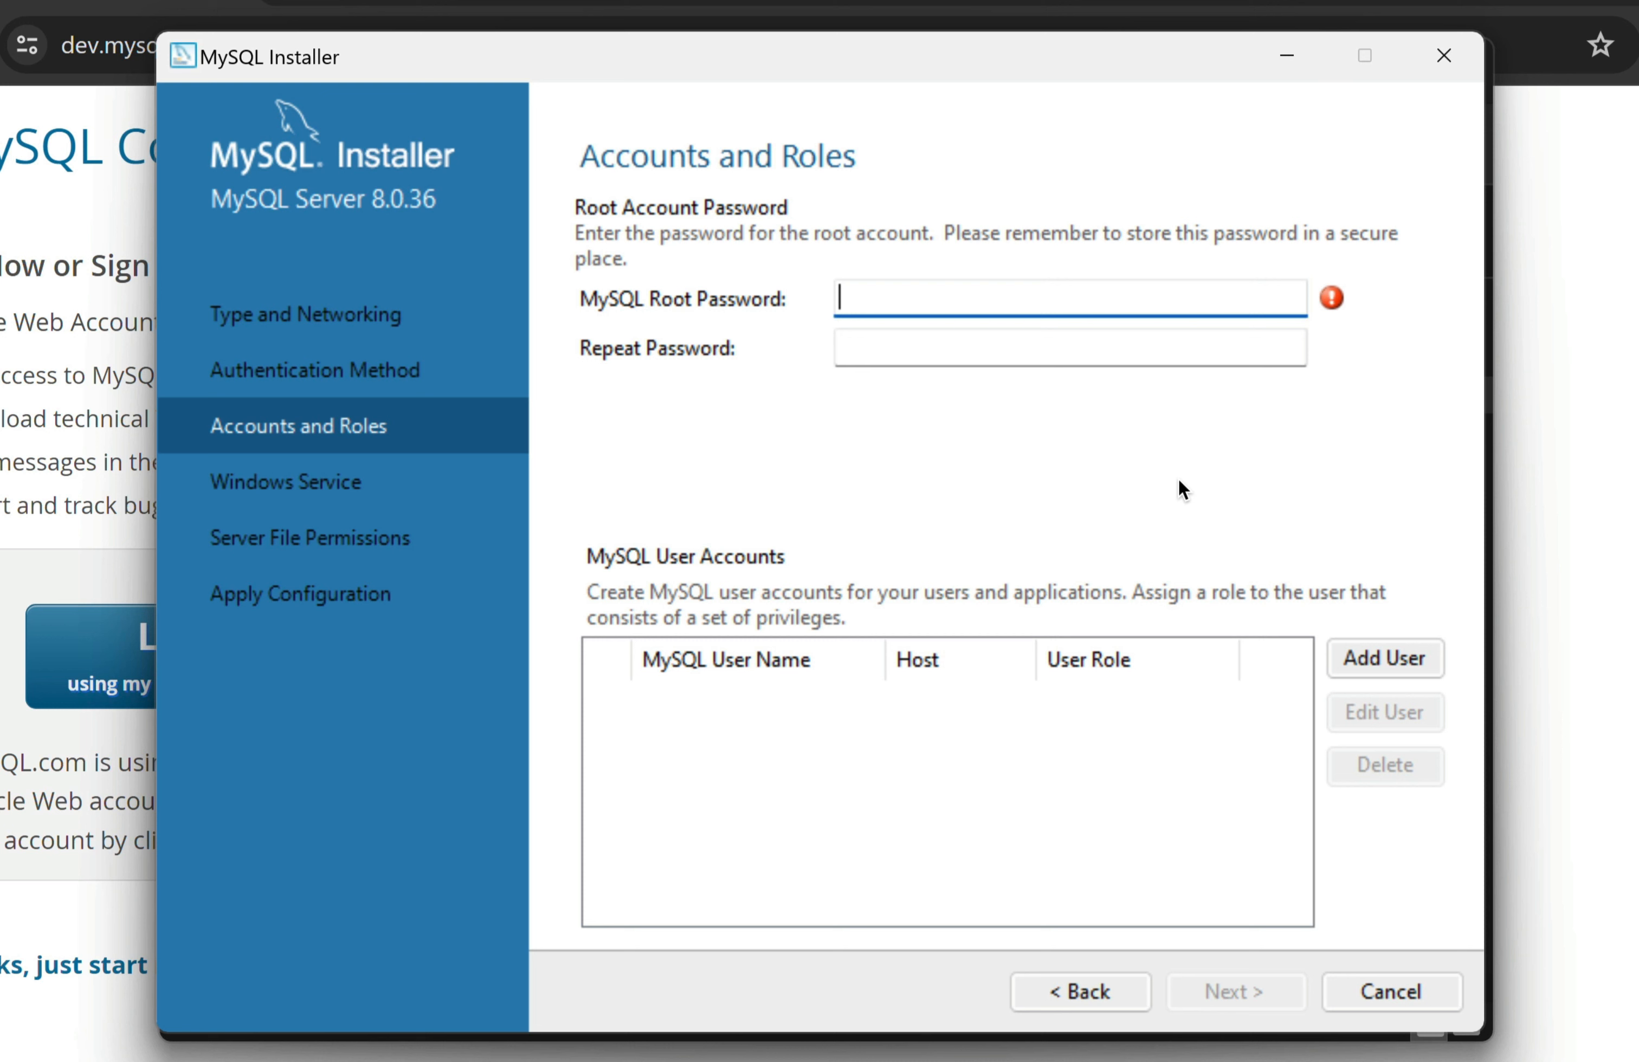
type("1234")
key("Tab")
type("1234")
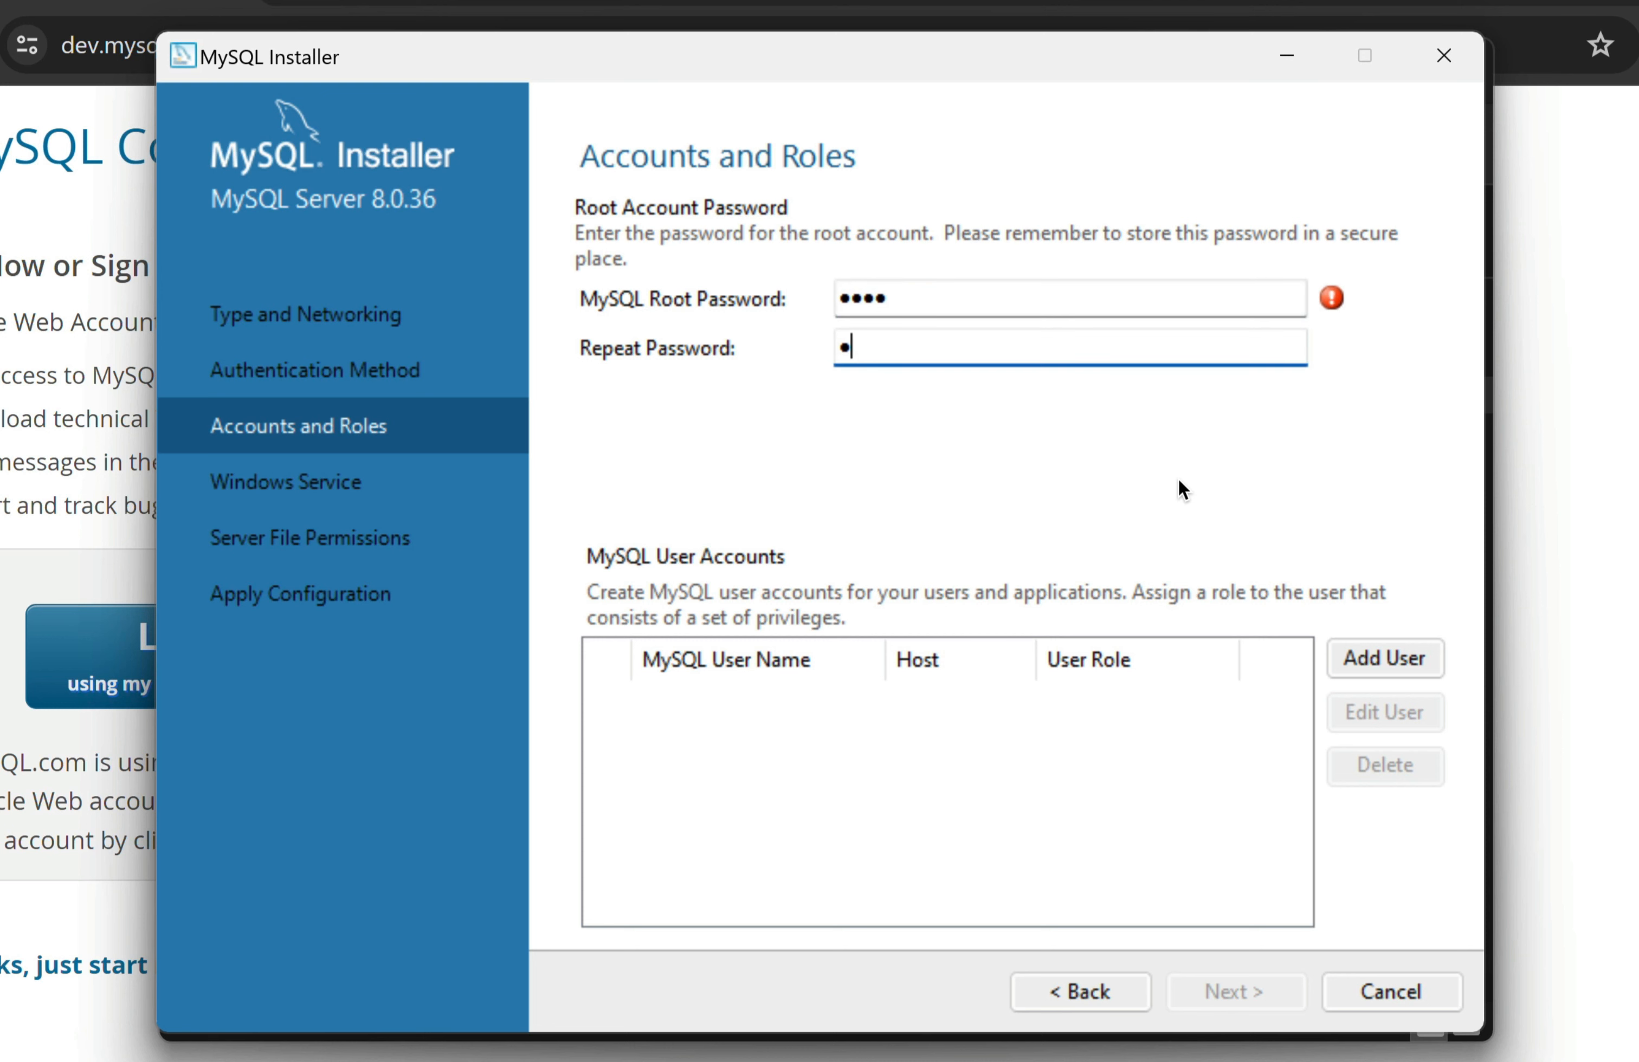
key("Tab")
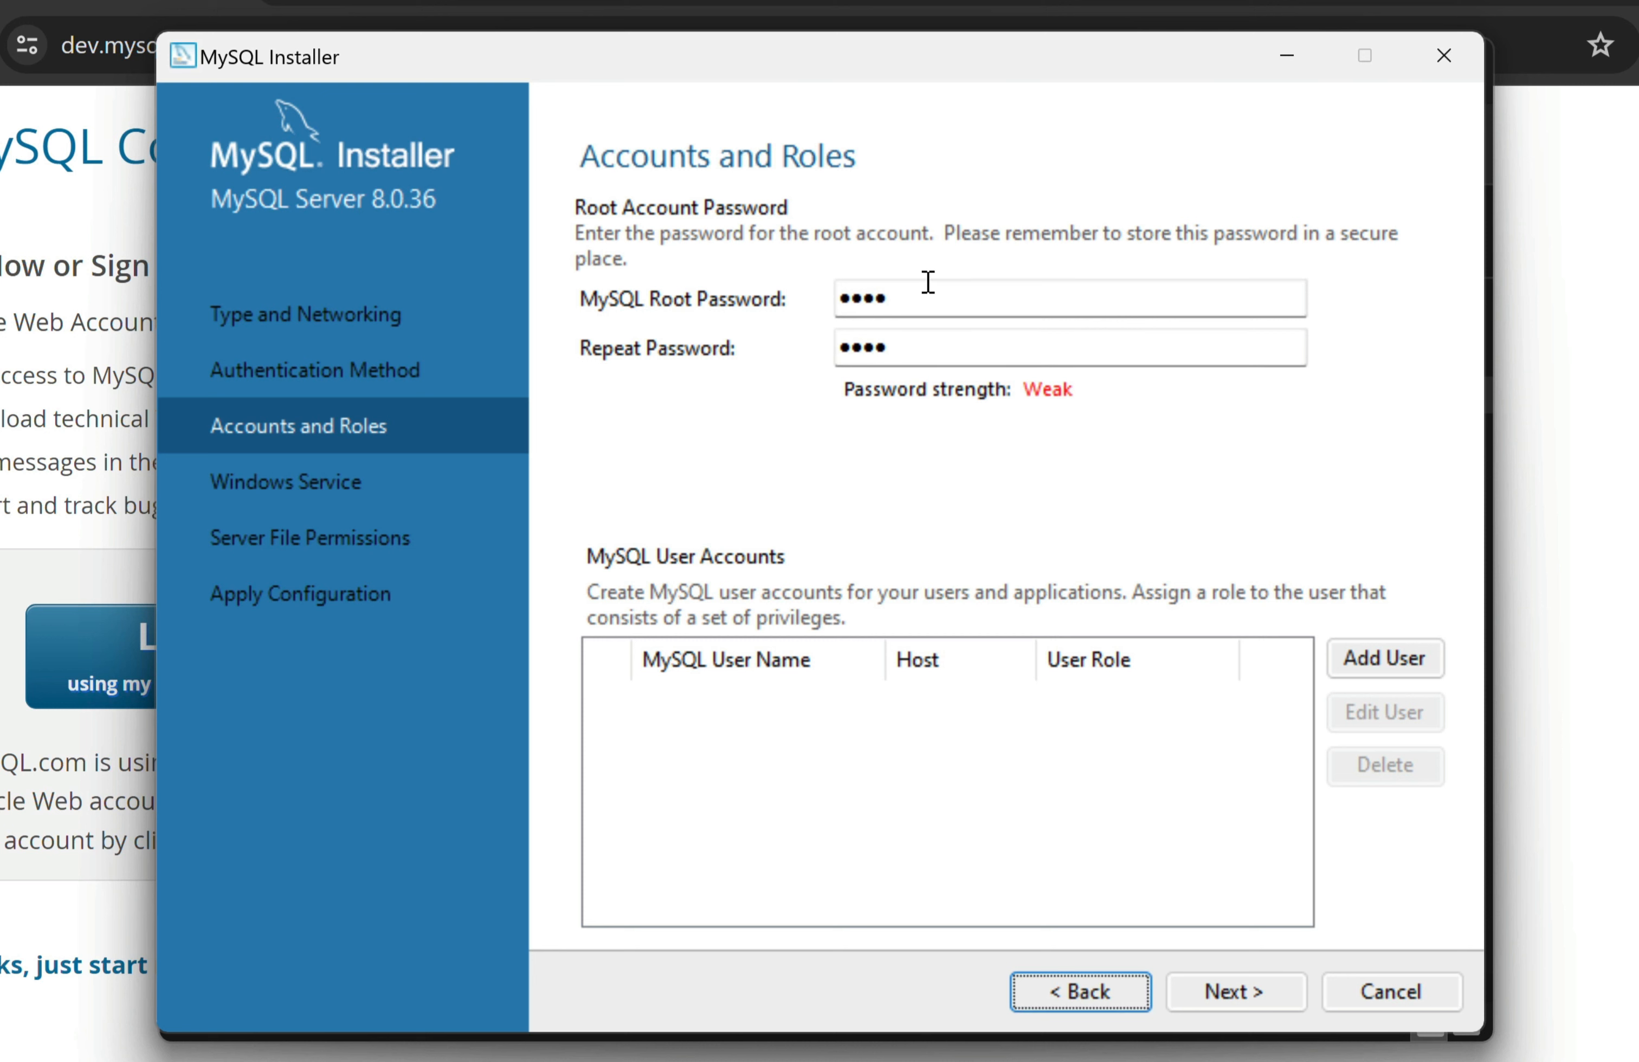
left_click(856, 460)
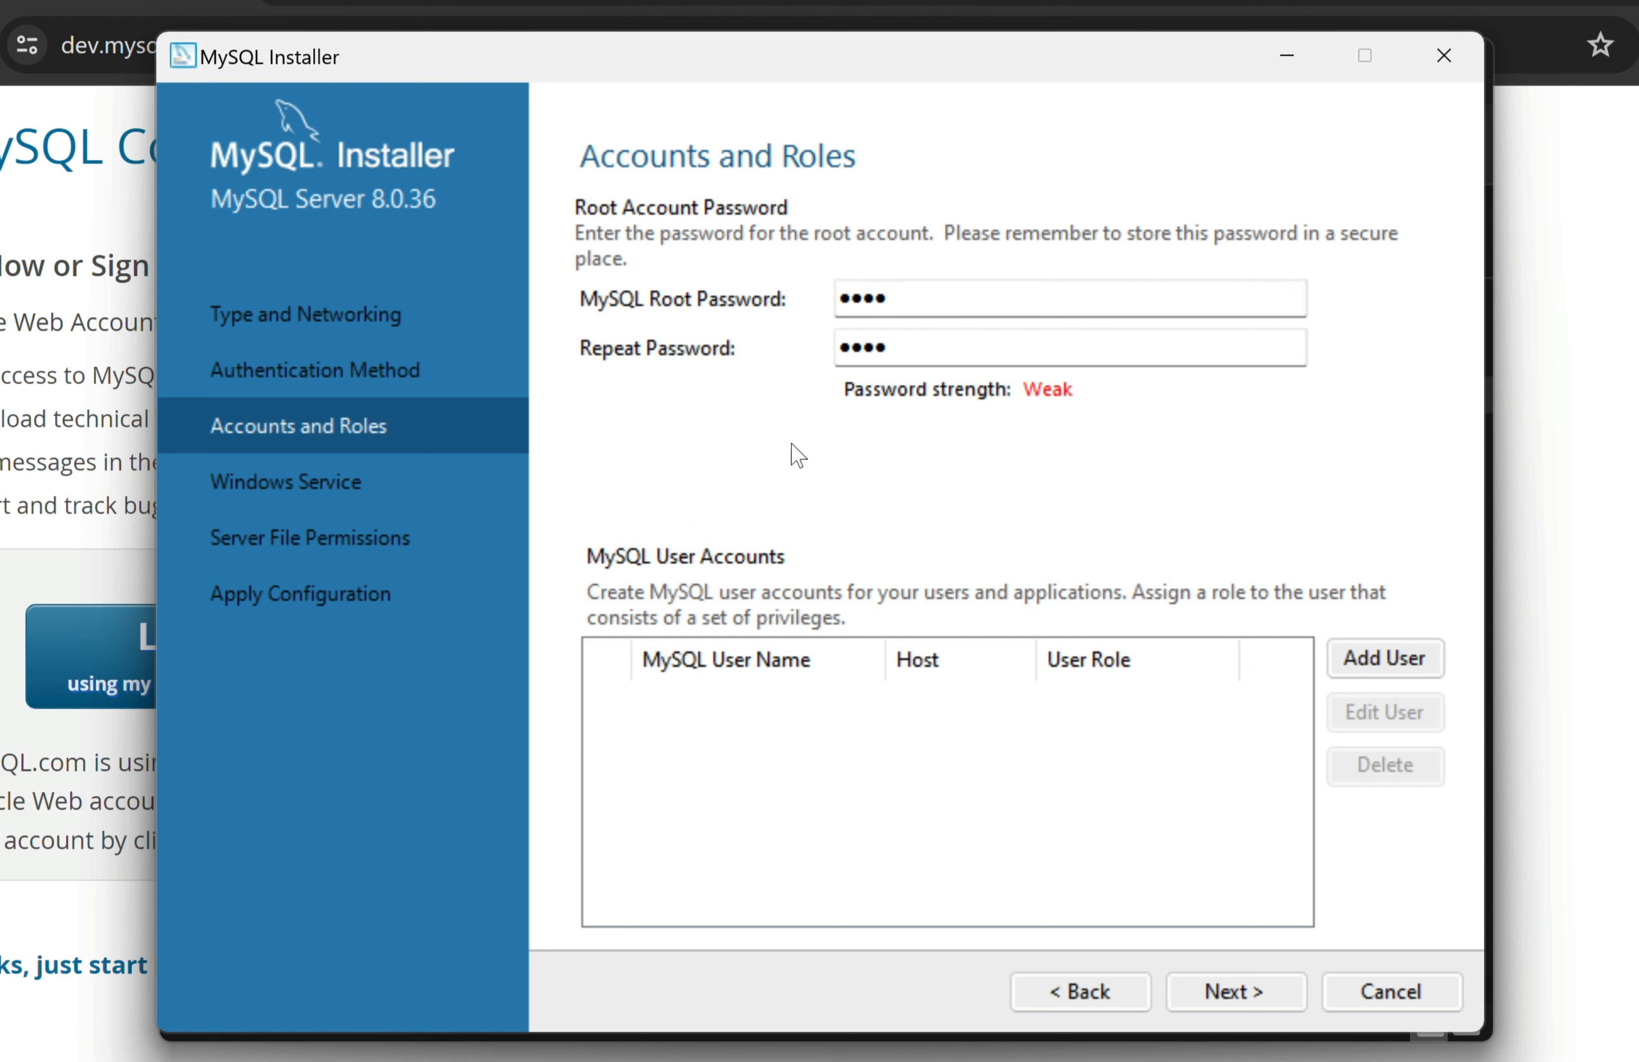
Keep the Windows service name MySQL80 and accept the service settings
left_click(1285, 994)
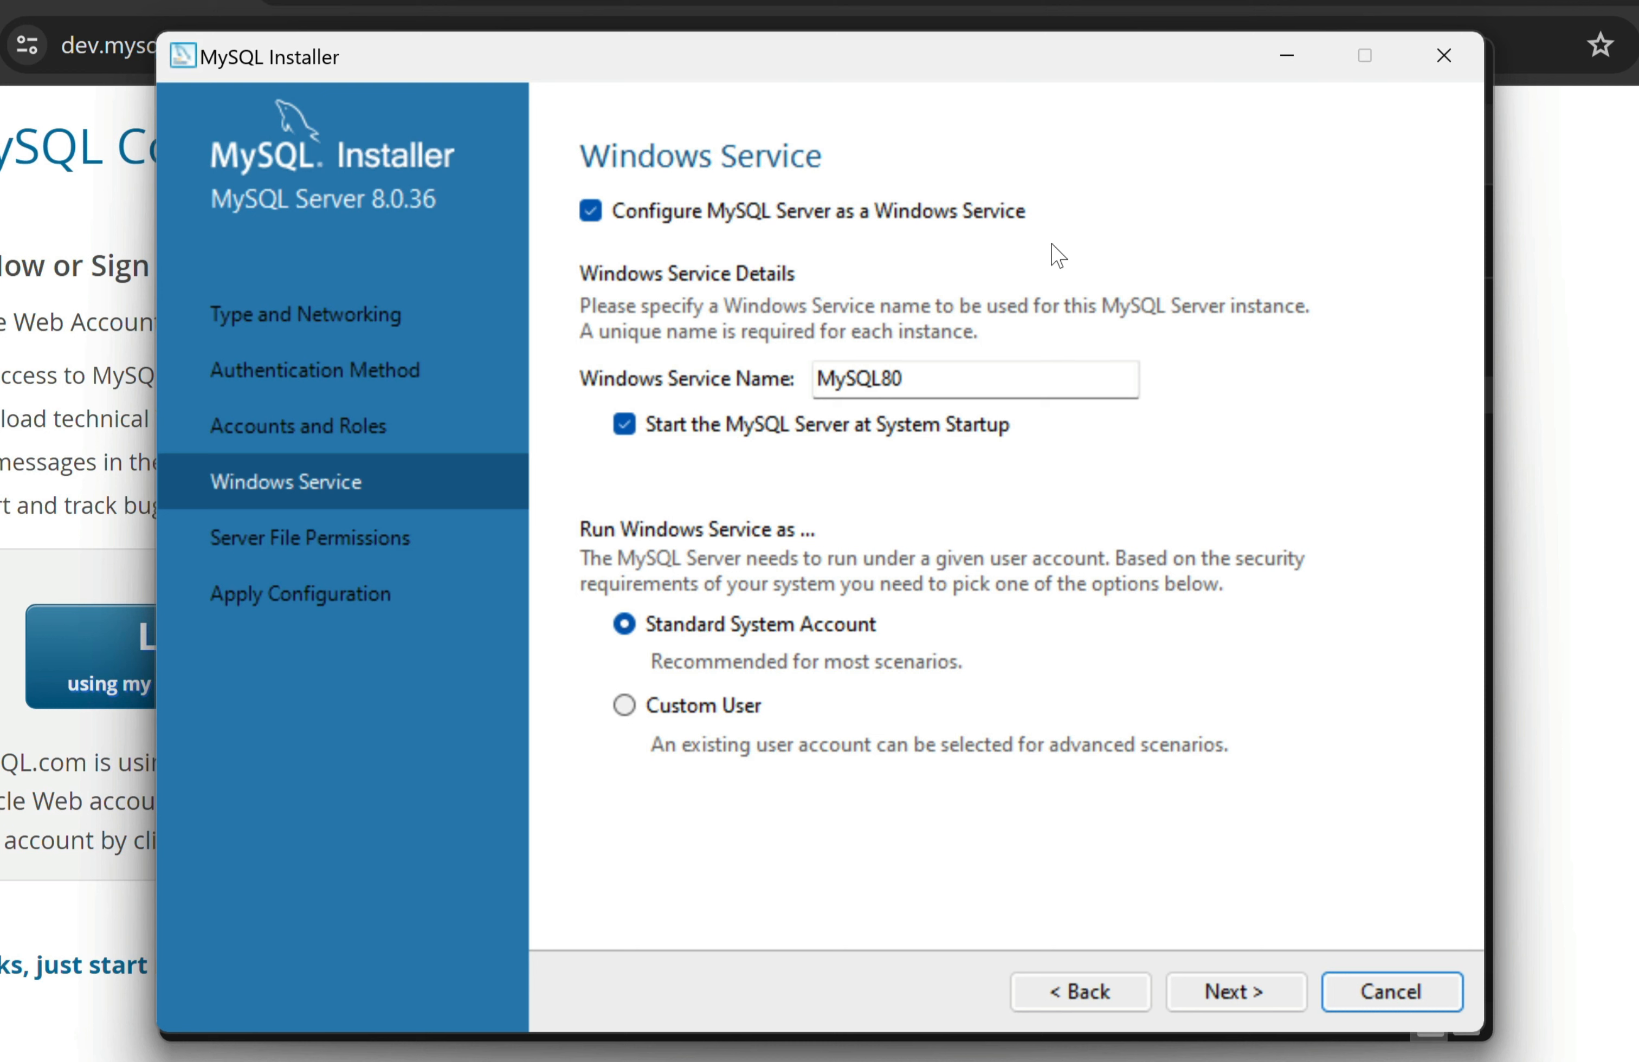
left_click_drag(948, 380, 775, 379)
left_click(966, 369)
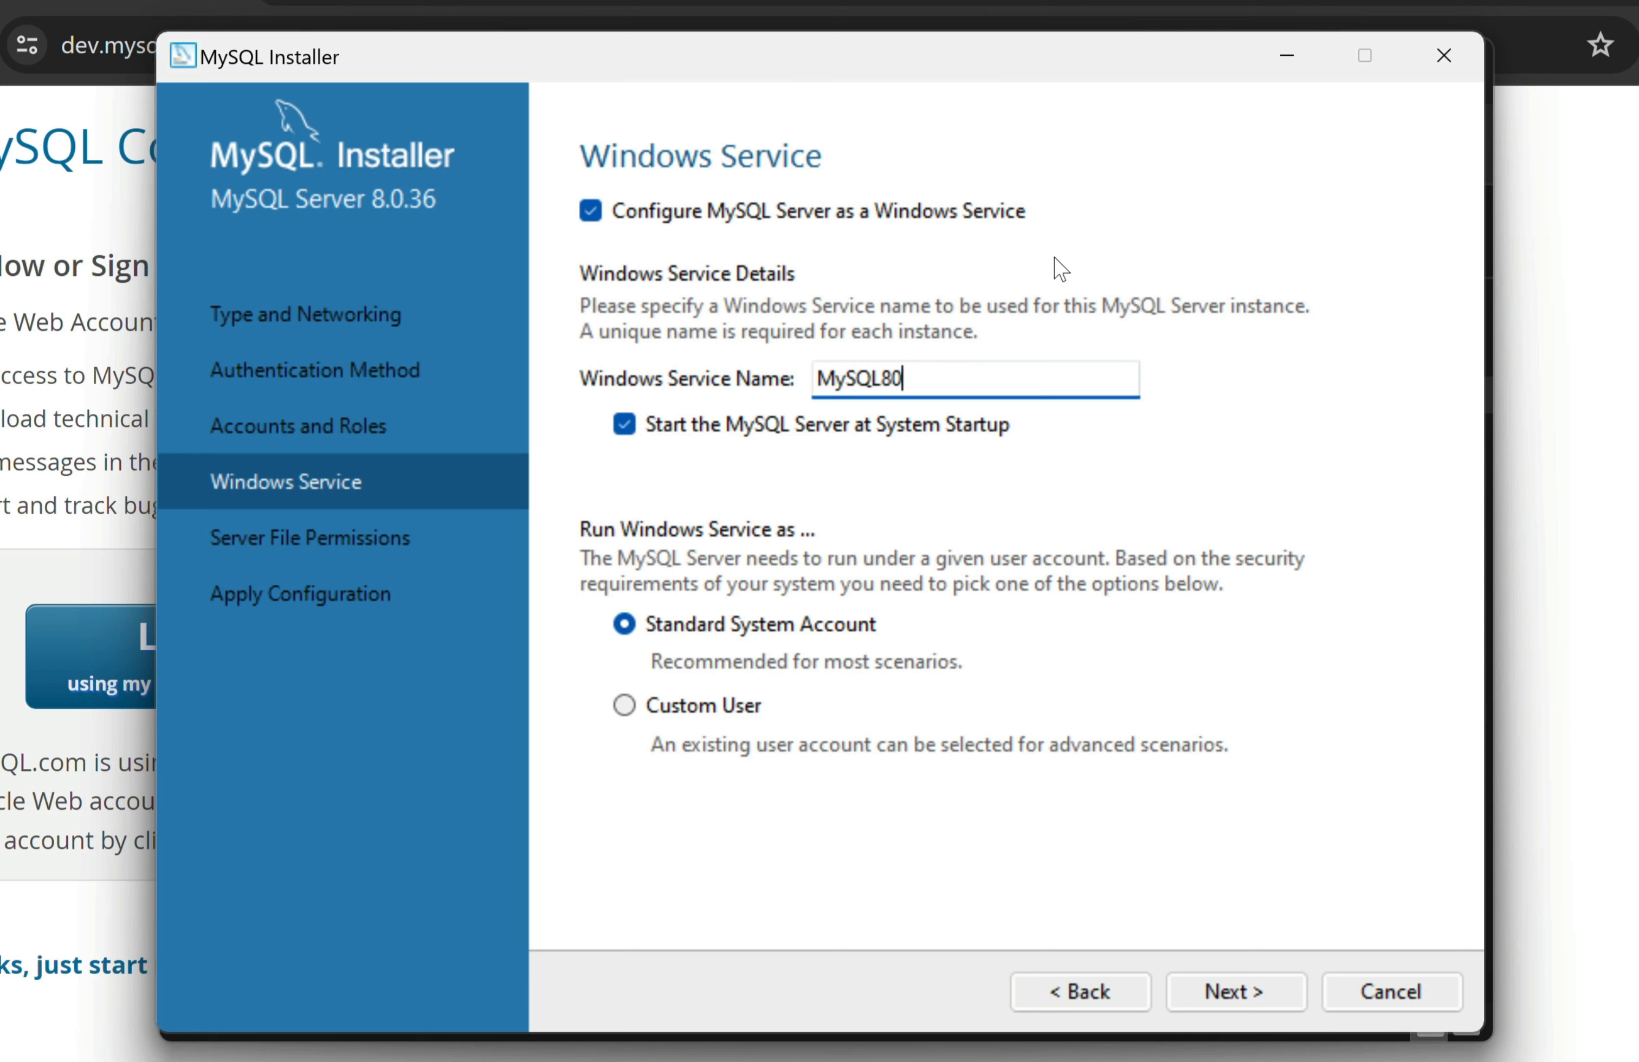
left_click_drag(951, 381, 760, 377)
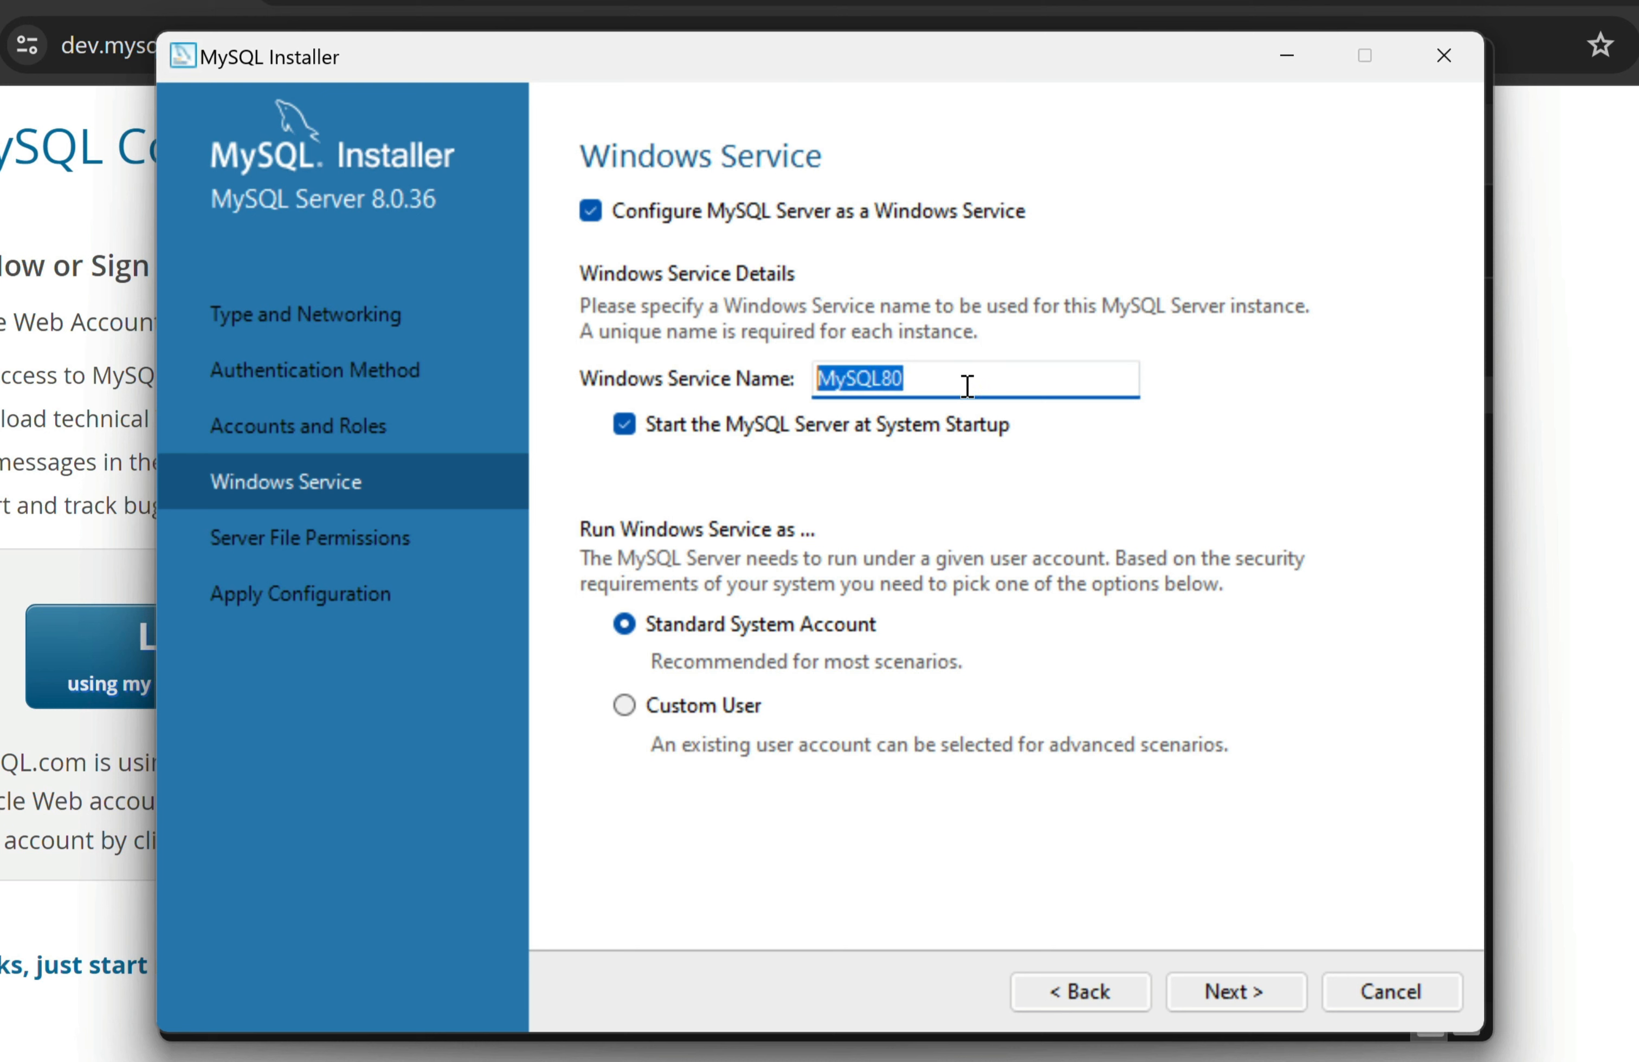
left_click(966, 382)
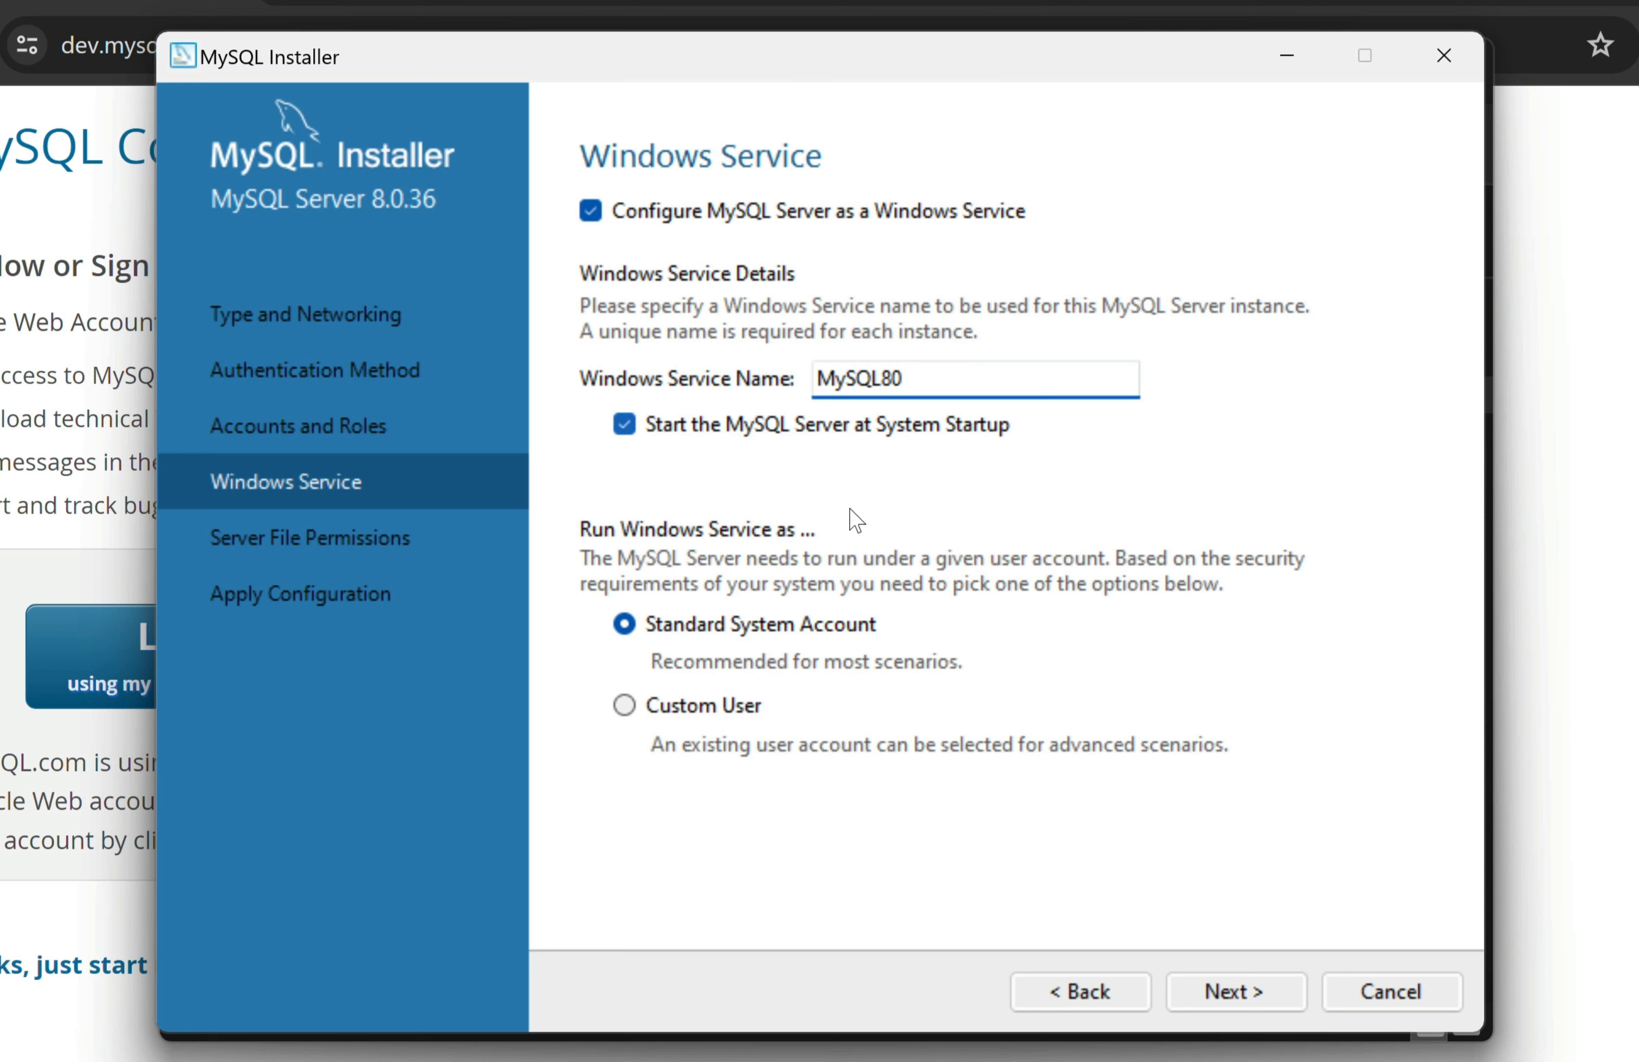
left_click(1292, 988)
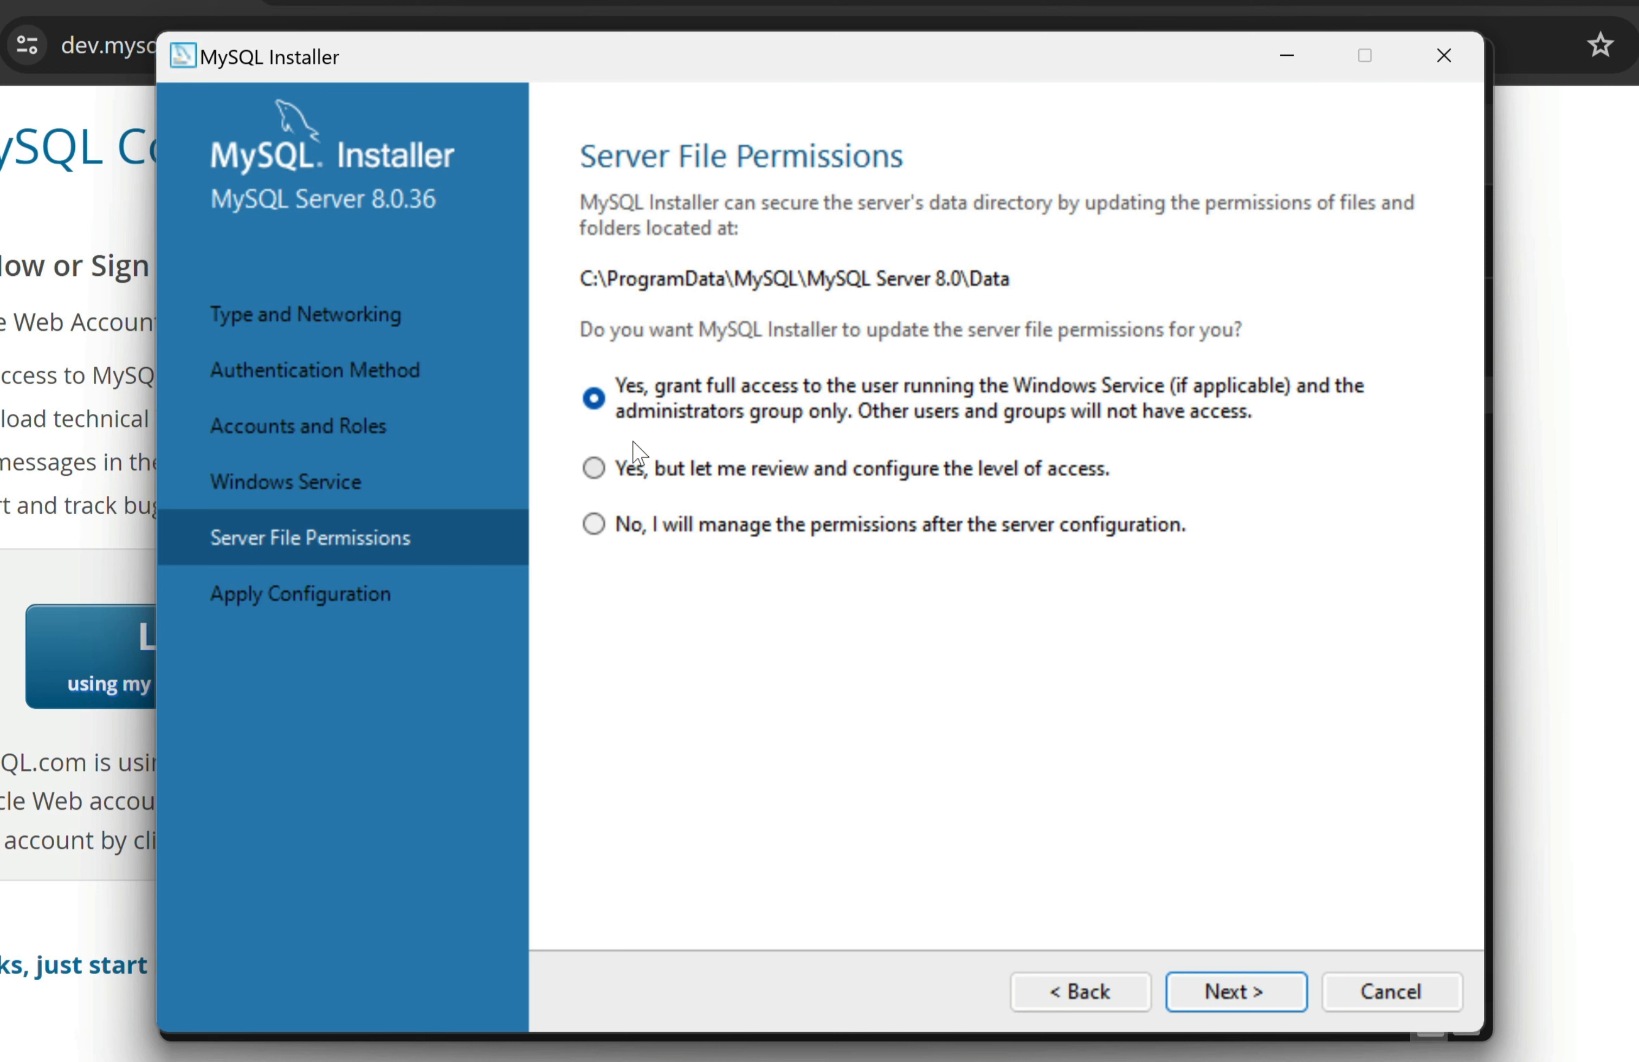
Keep default file permissions, apply the server configuration, and finish the installer
left_click(1287, 996)
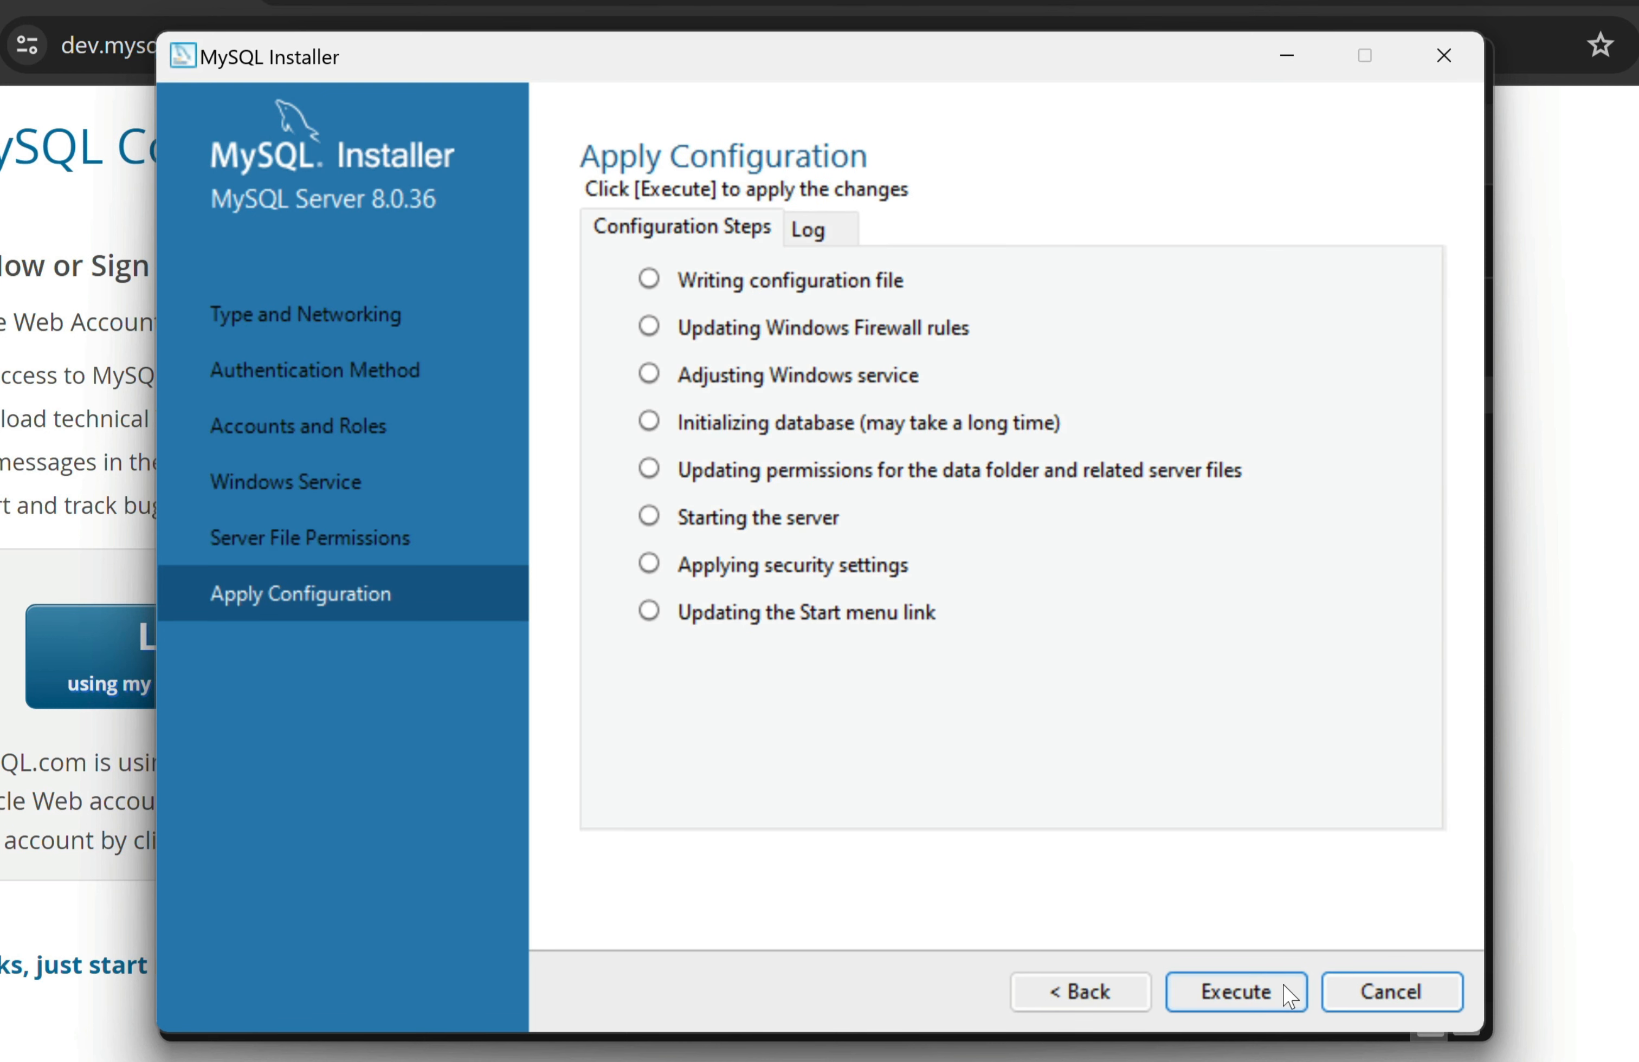
left_click(1298, 997)
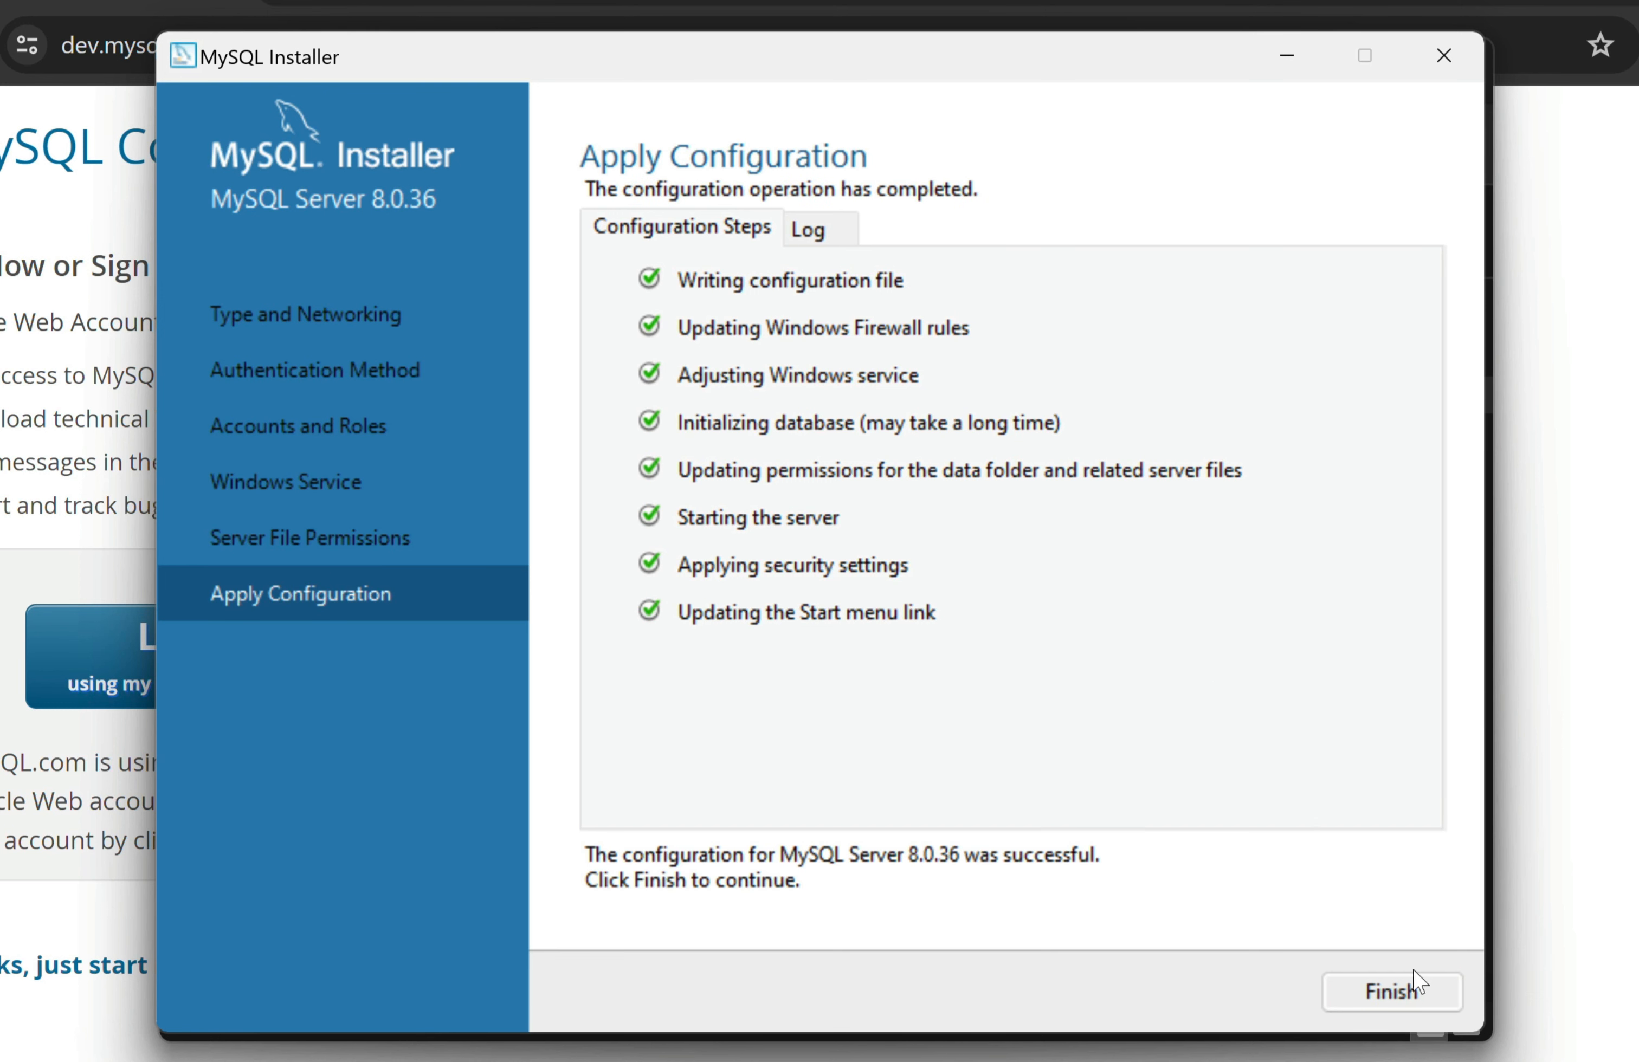
left_click(1421, 985)
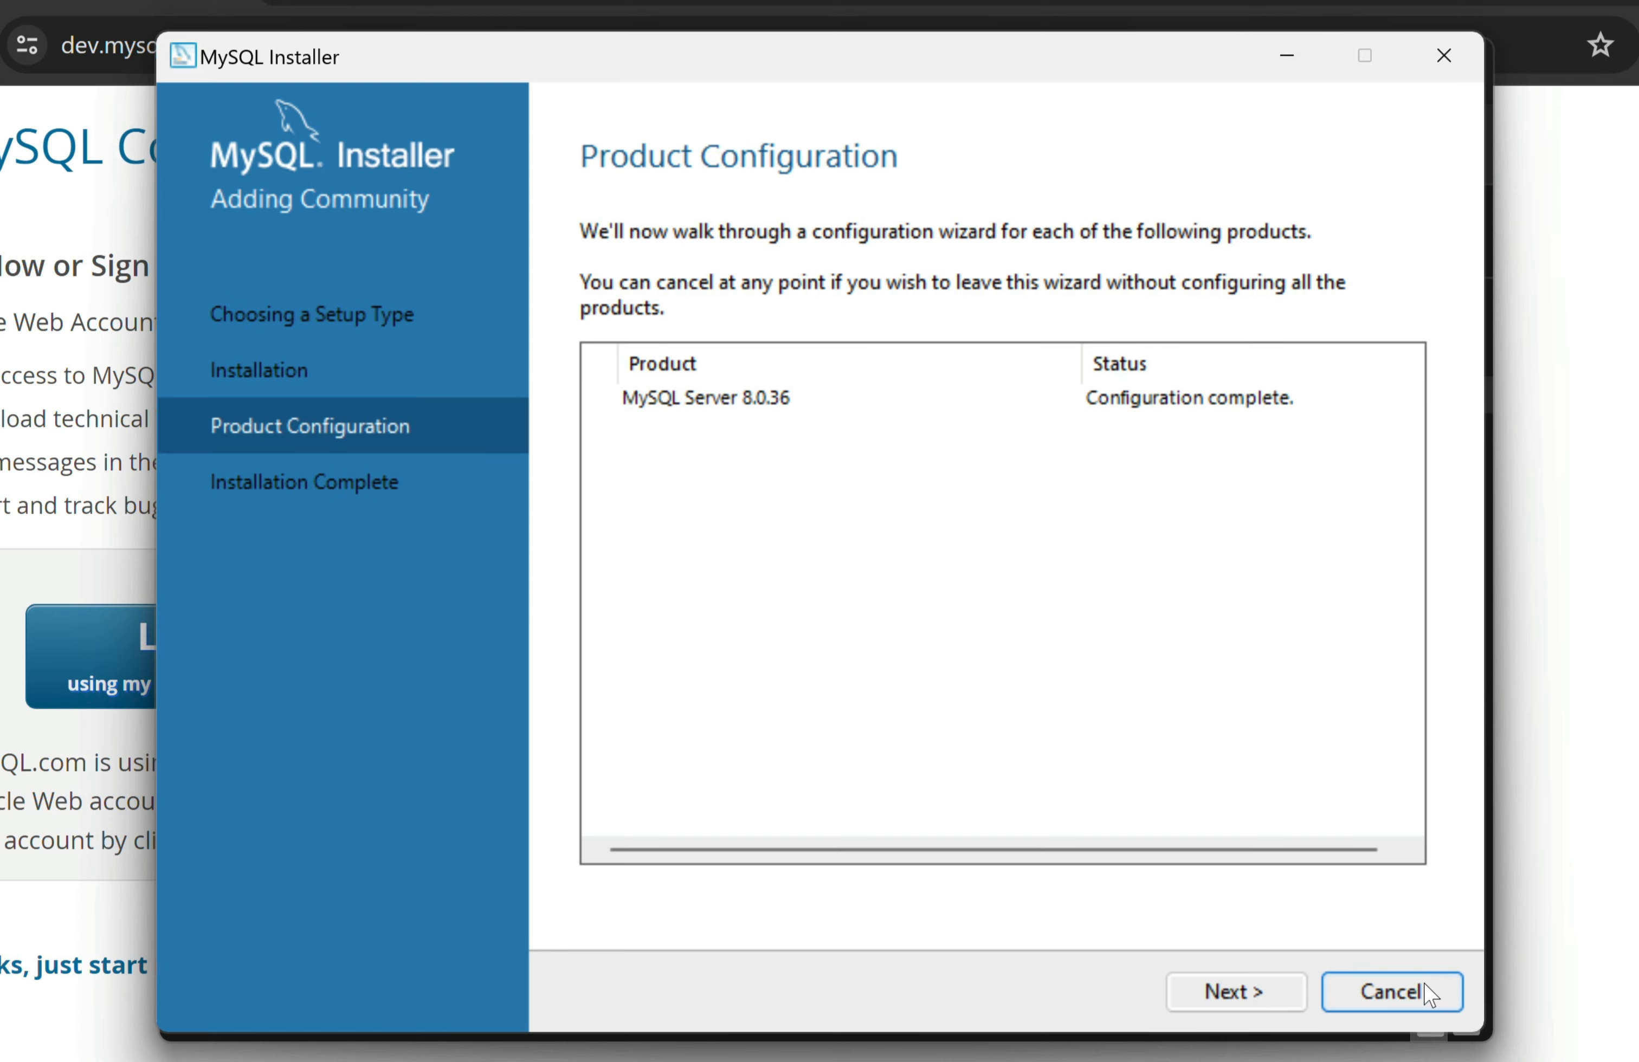
left_click(1284, 994)
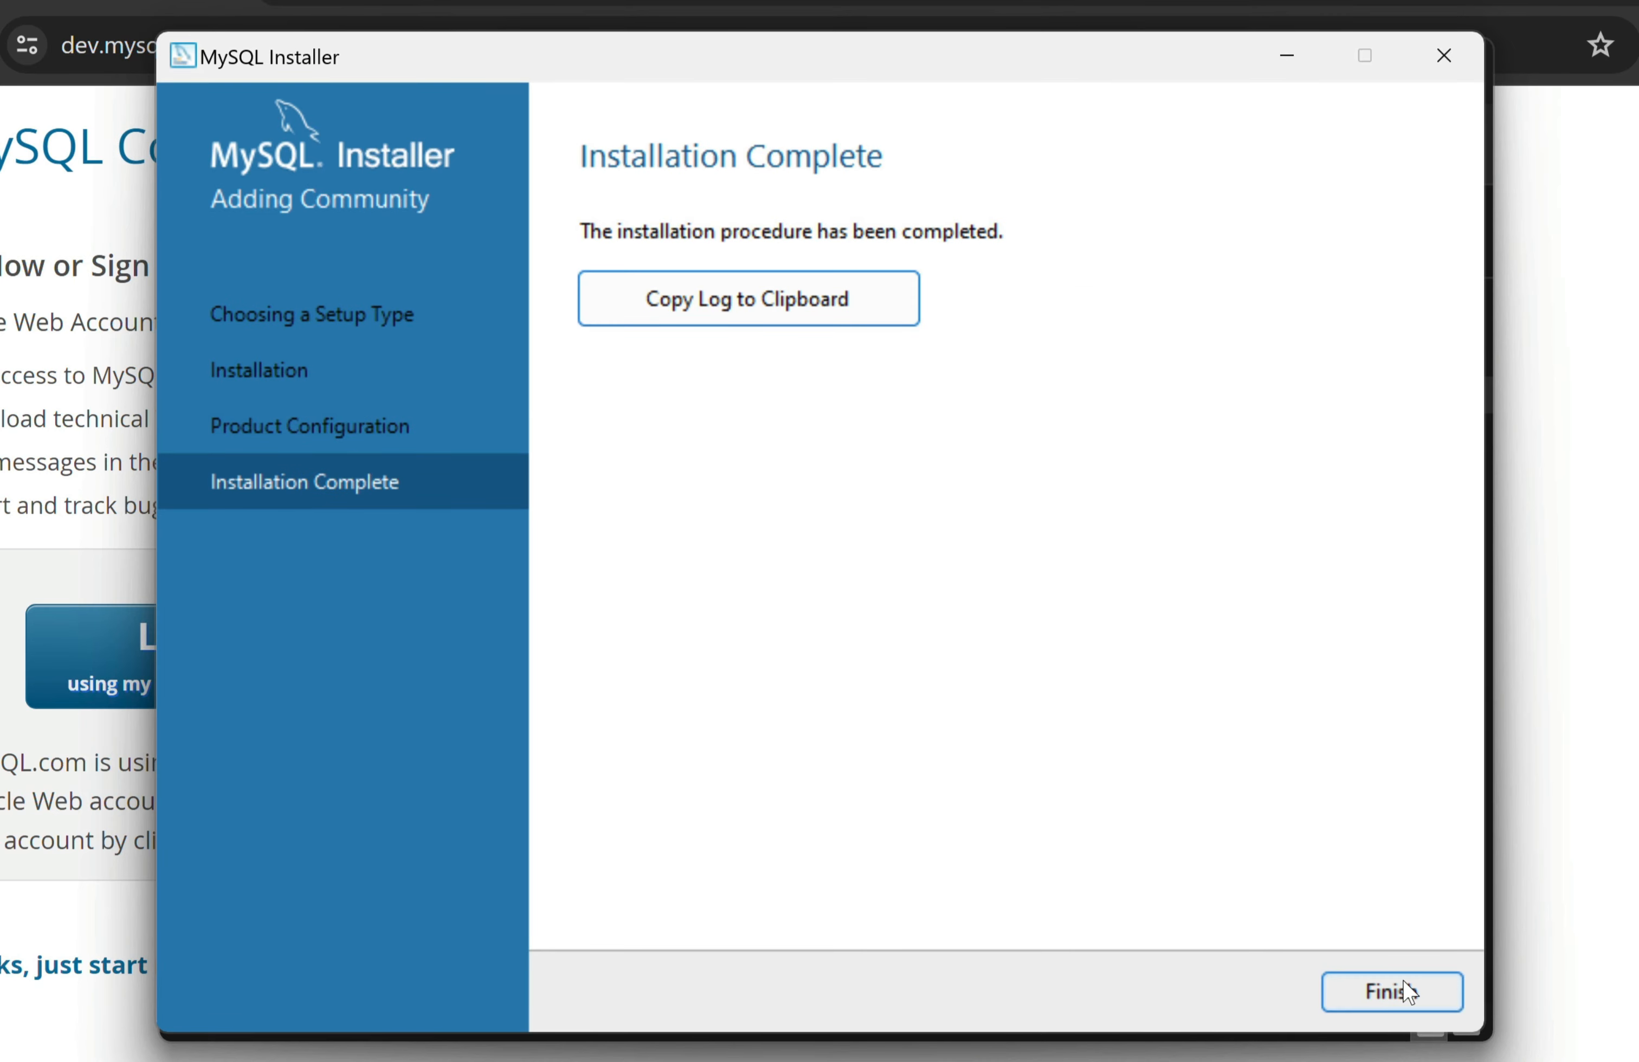
left_click(1402, 979)
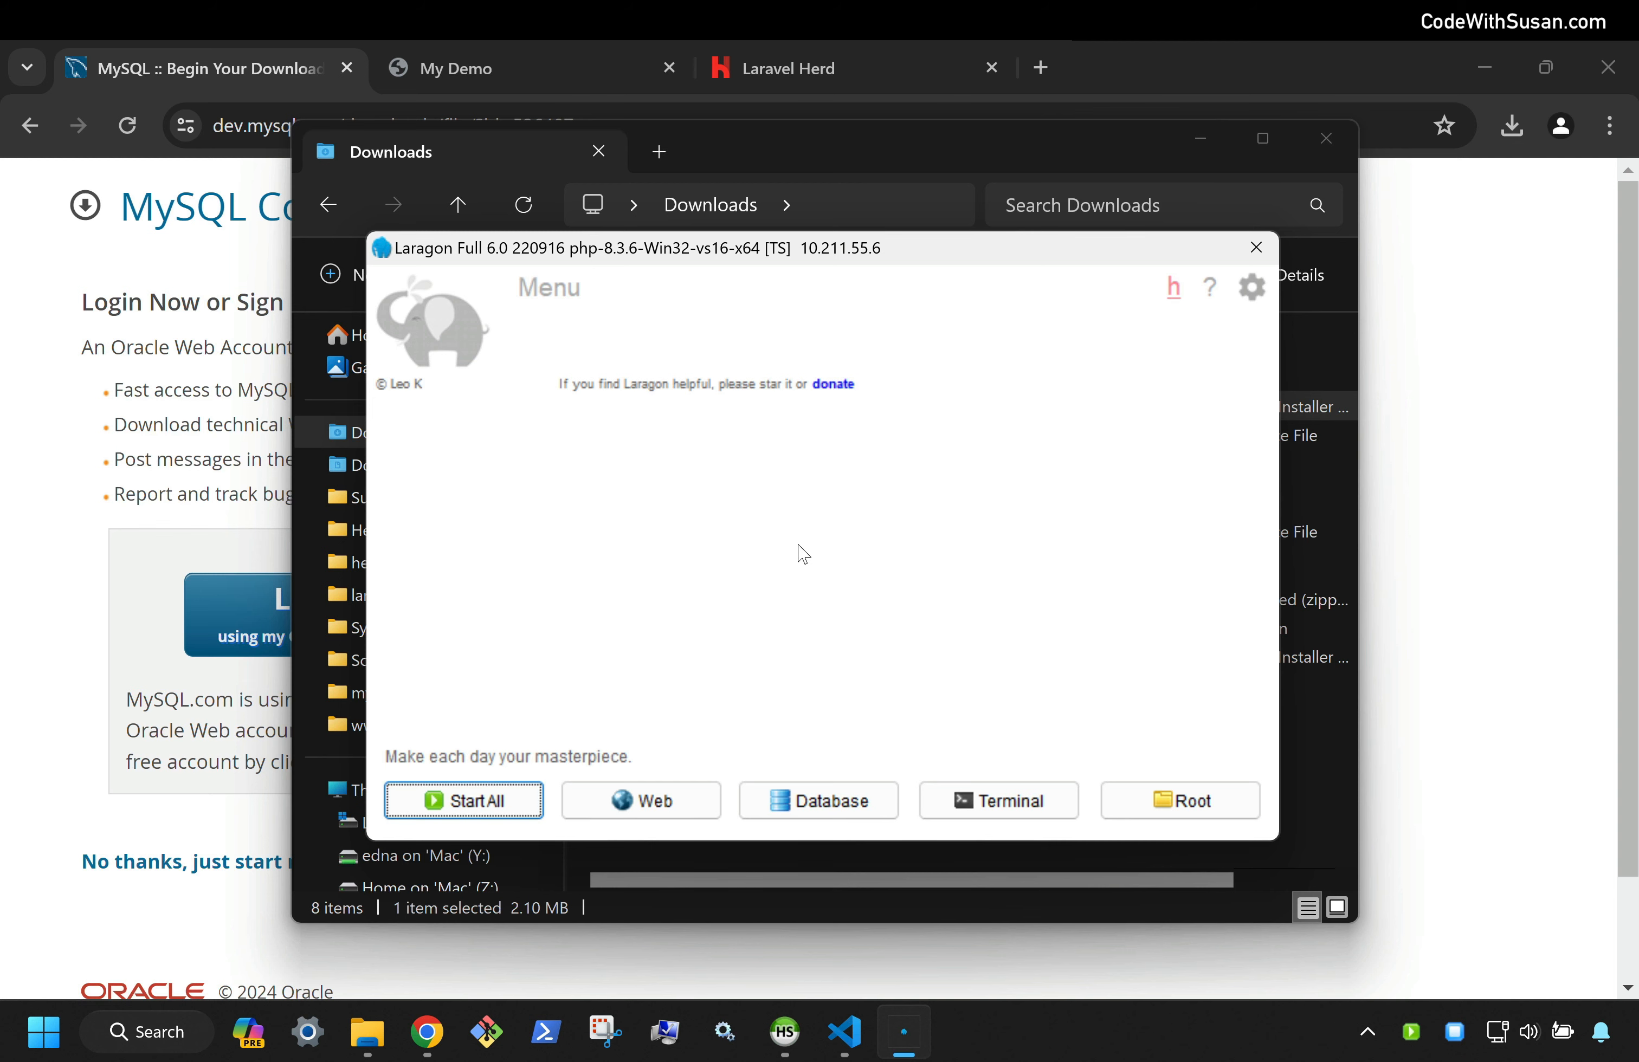
Open the Windows Services console by searching 'service'
left_click(160, 1035)
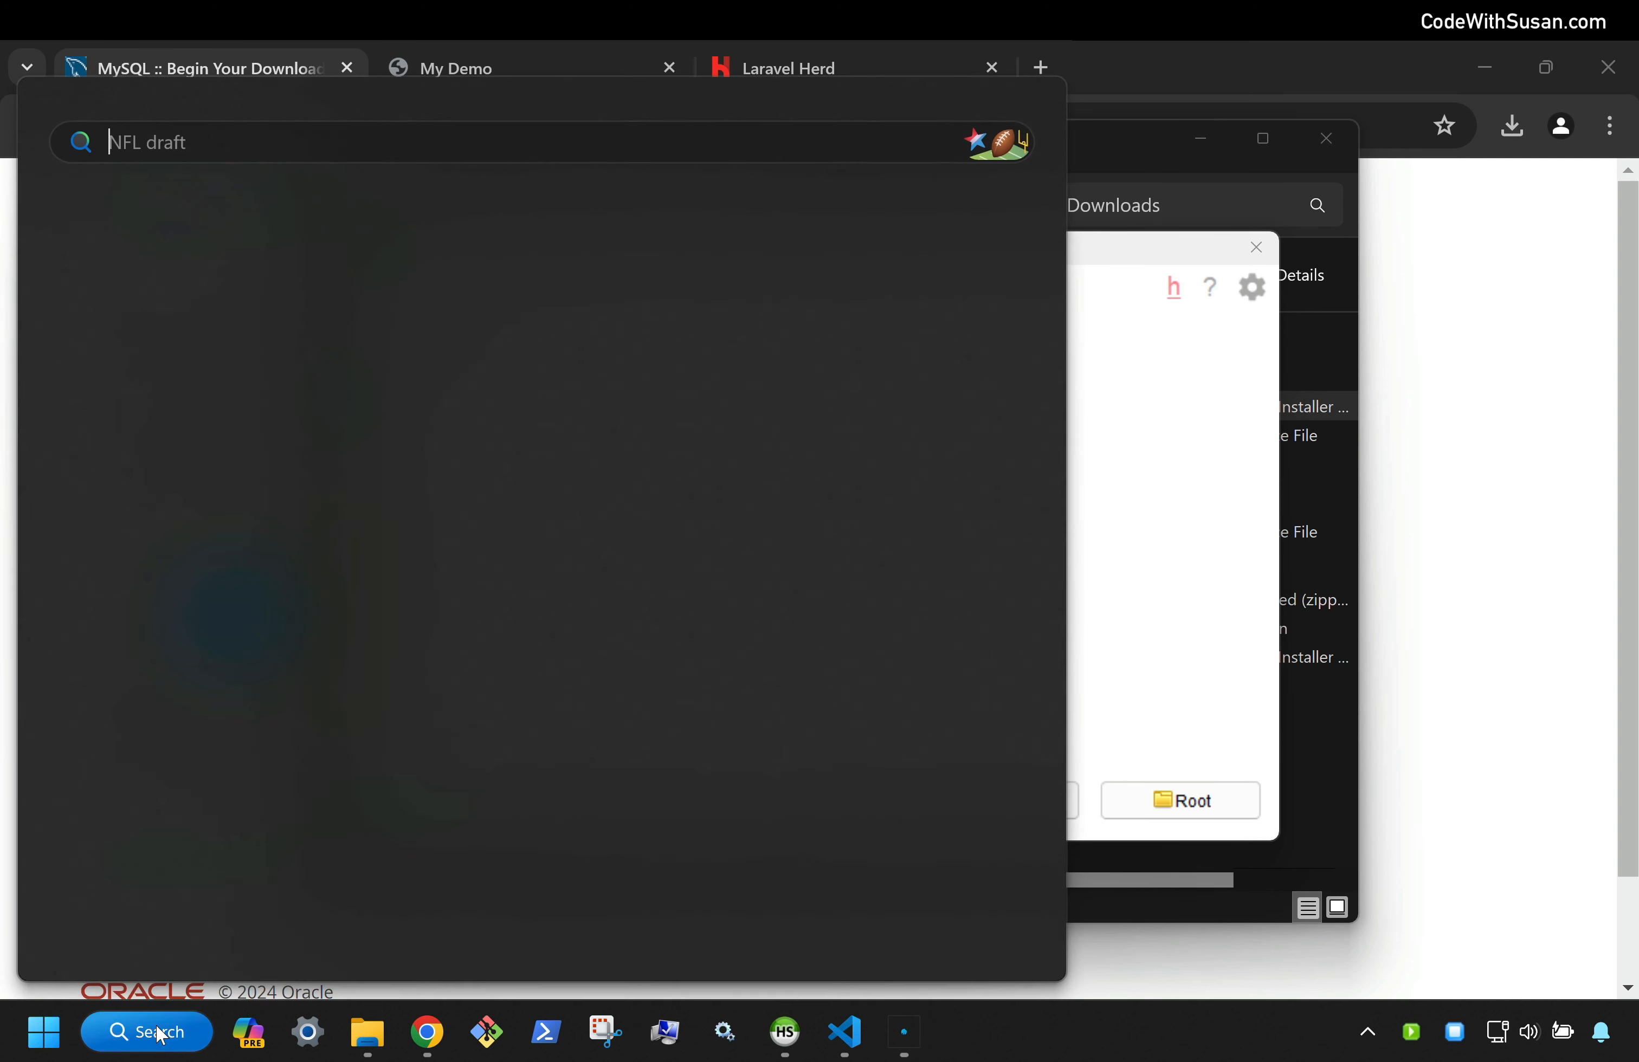
type("service")
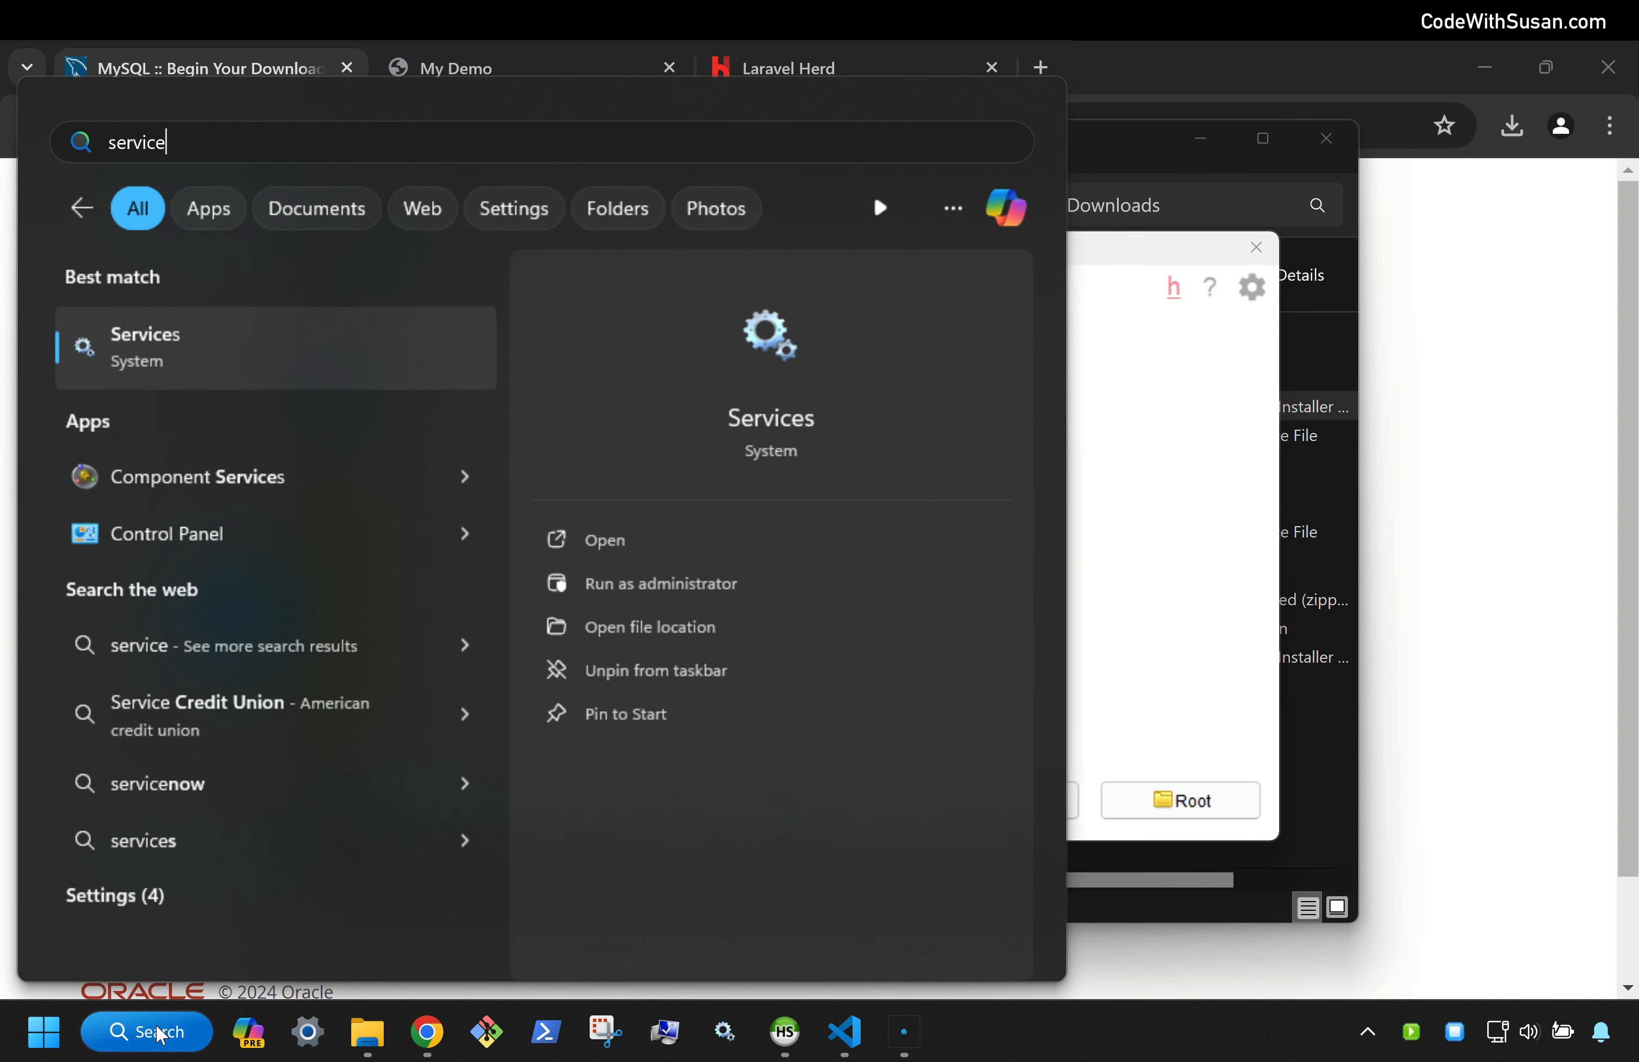
left_click(157, 351)
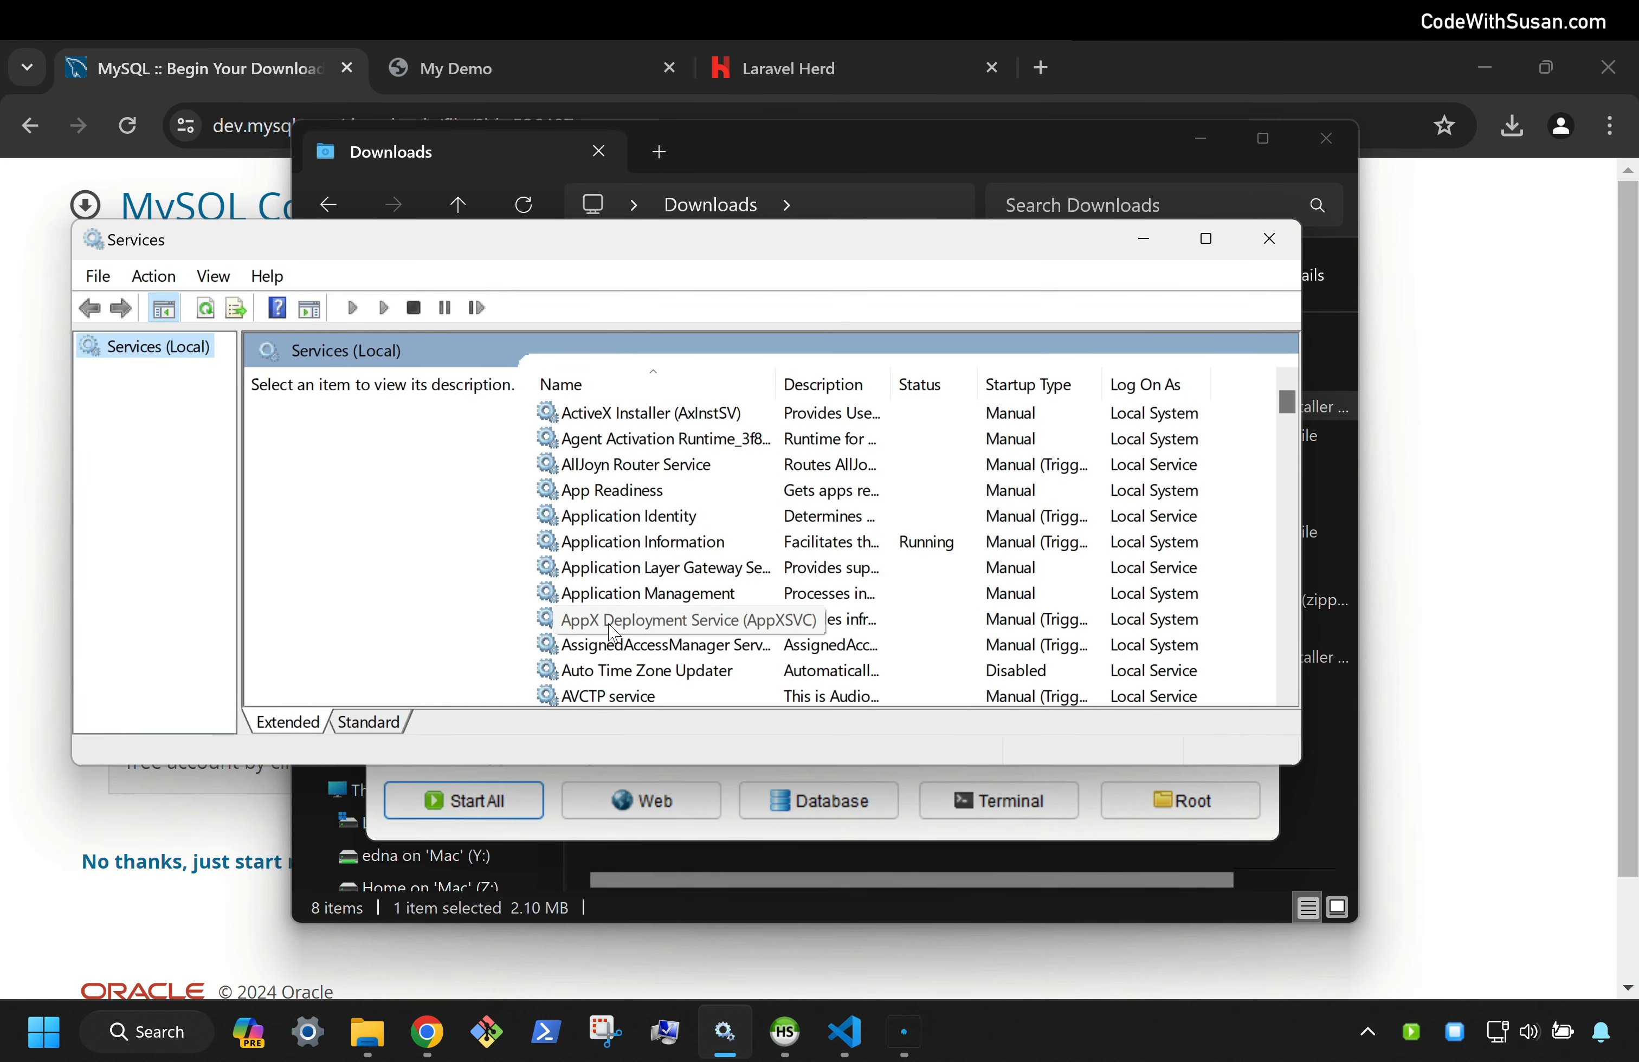
Select the MySQL80 service to check its status, then bring Laragon back in front
scroll(612, 592, "down", 2)
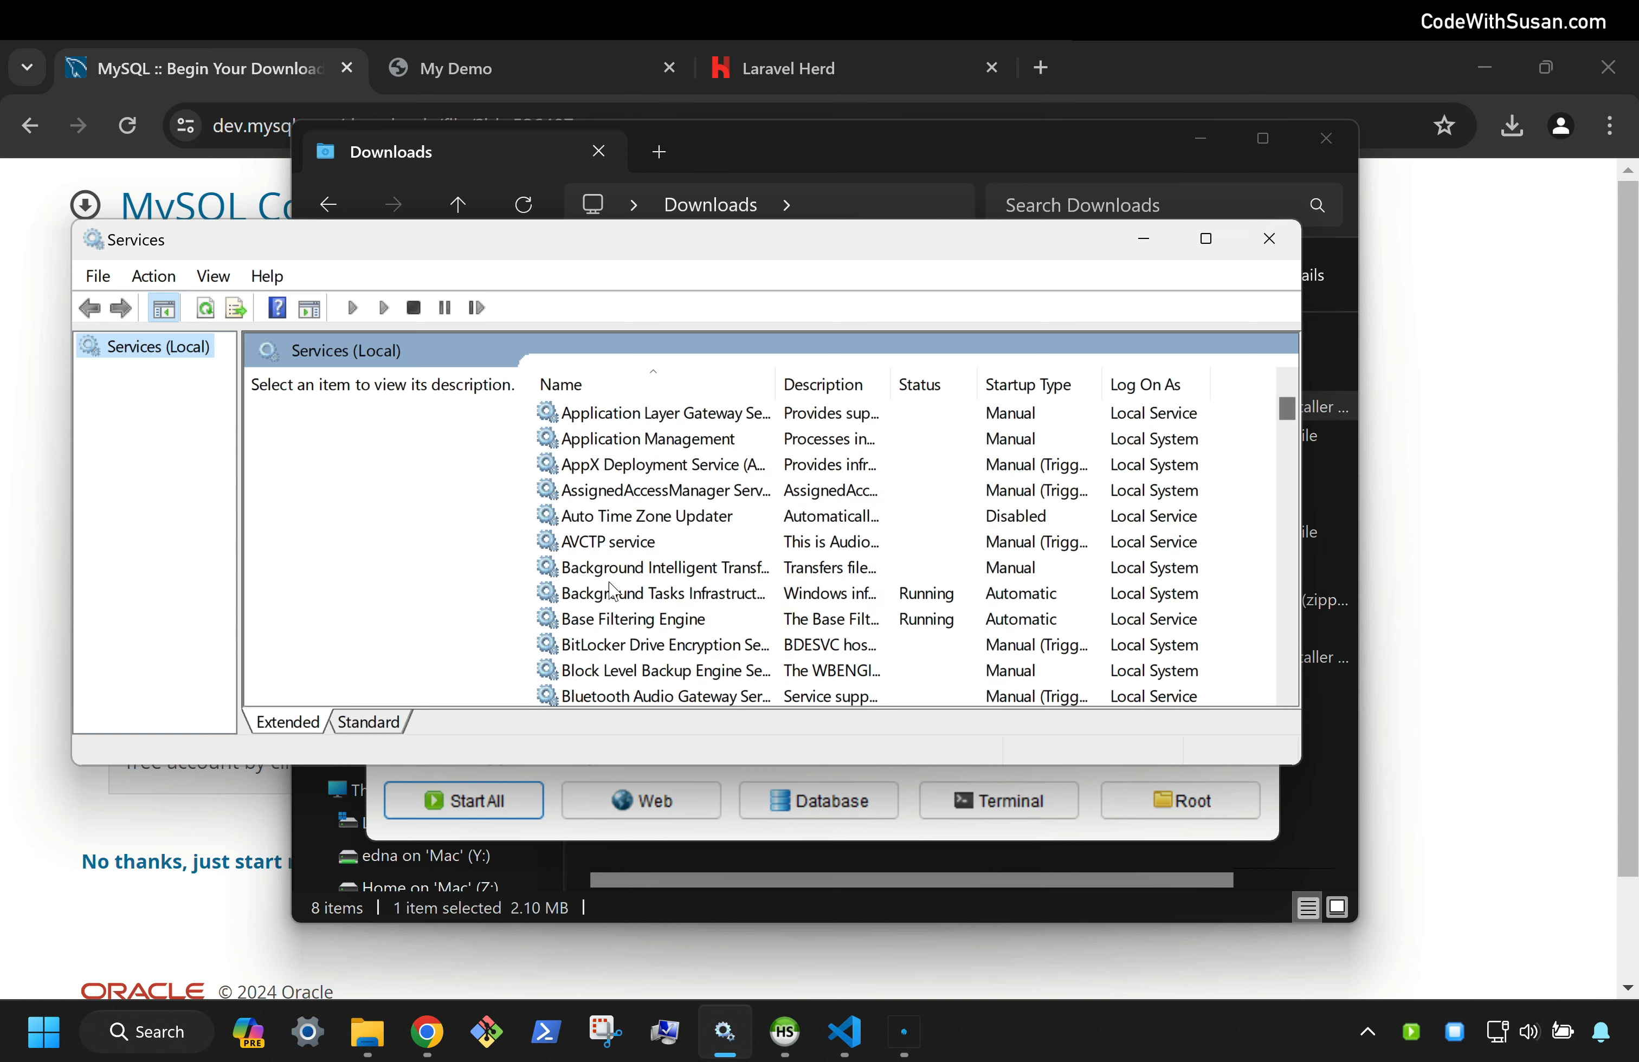
scroll(612, 591, "down", 12)
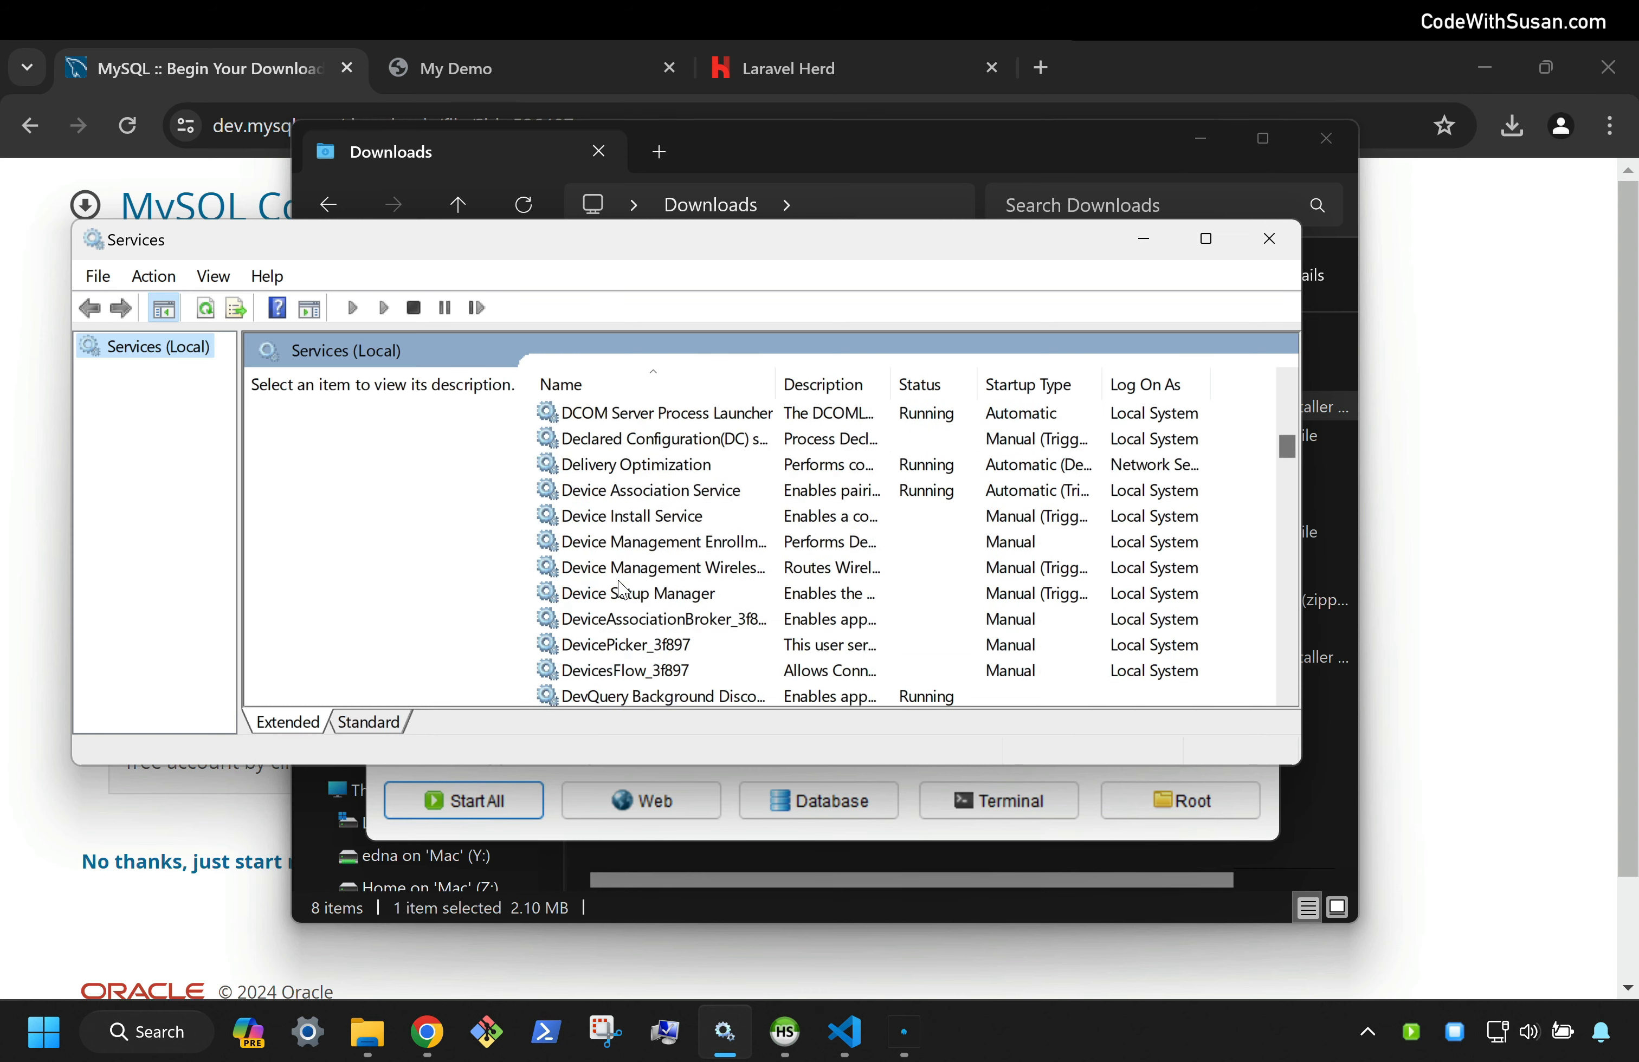
scroll(620, 590, "down", 20)
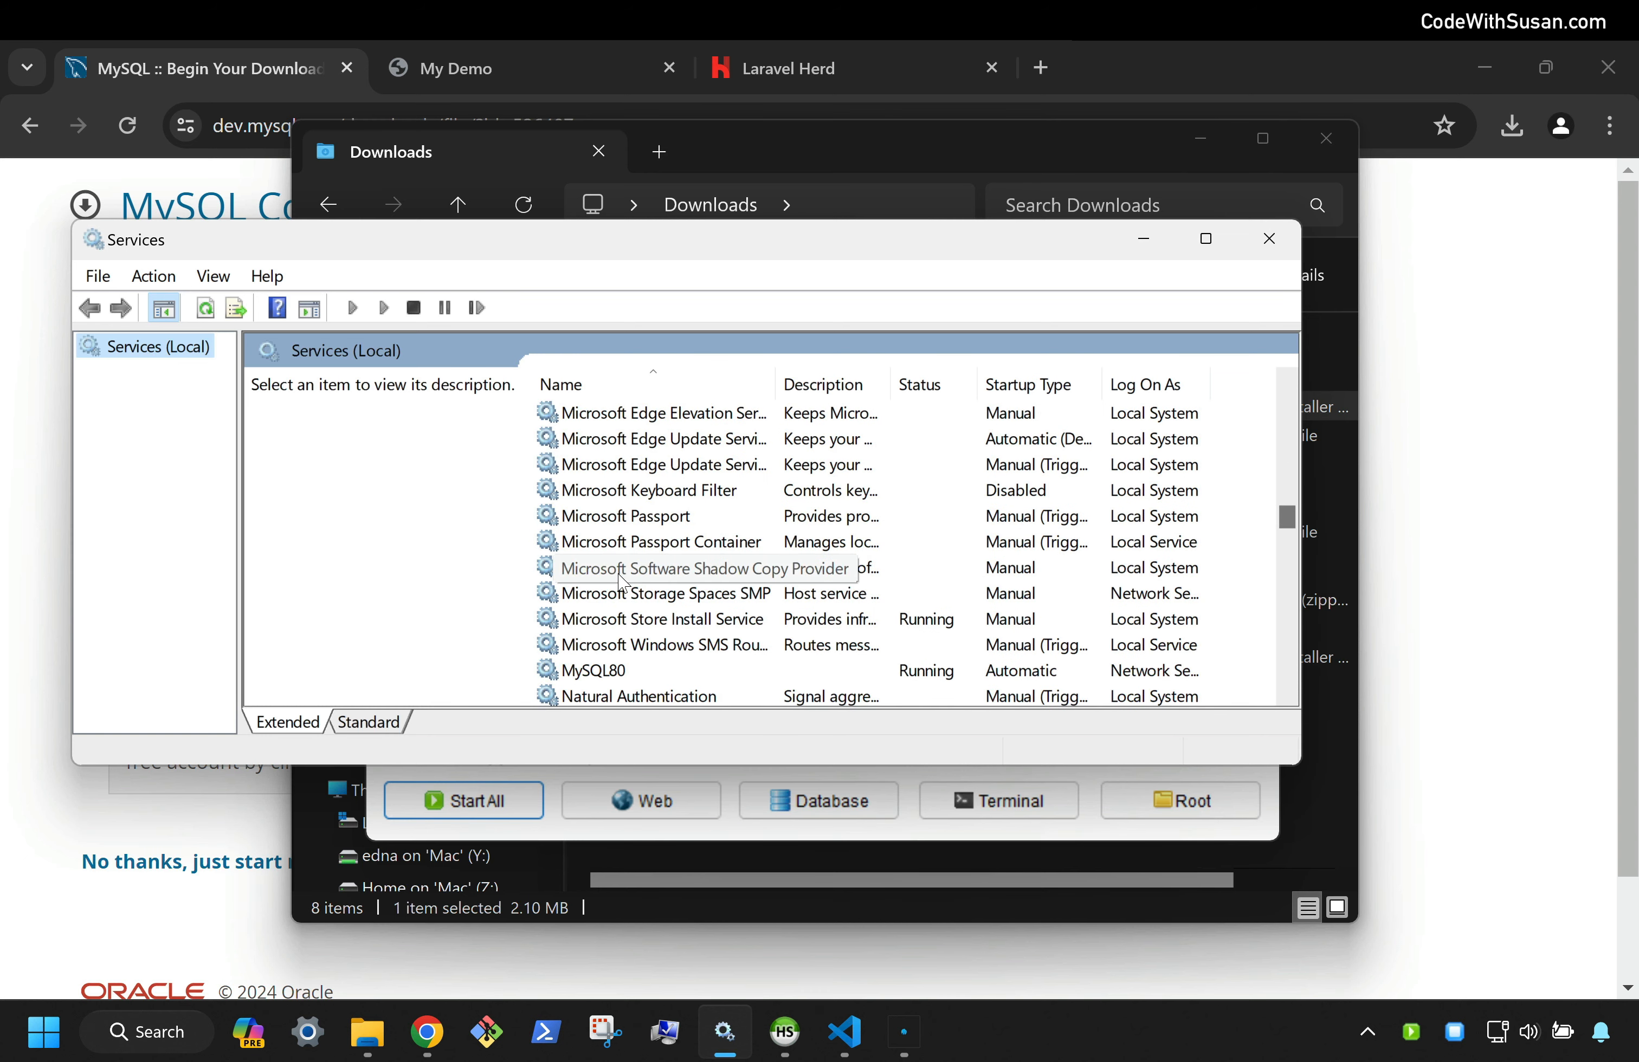
left_click(645, 671)
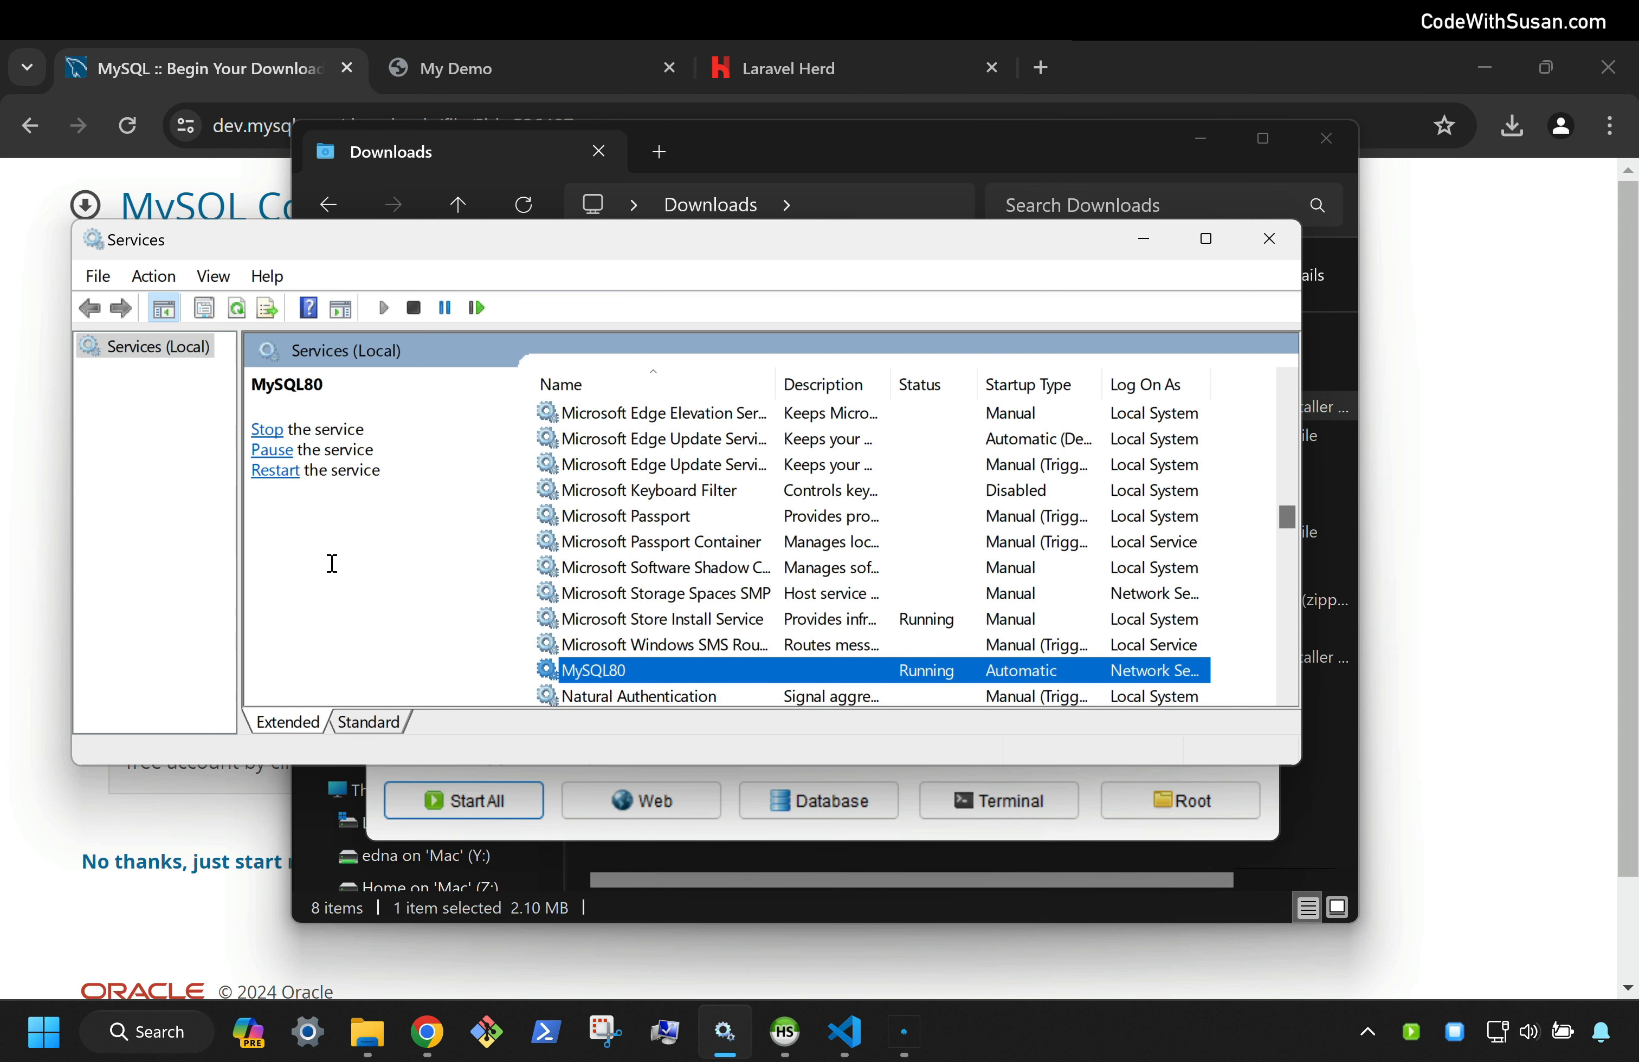
left_click(391, 562)
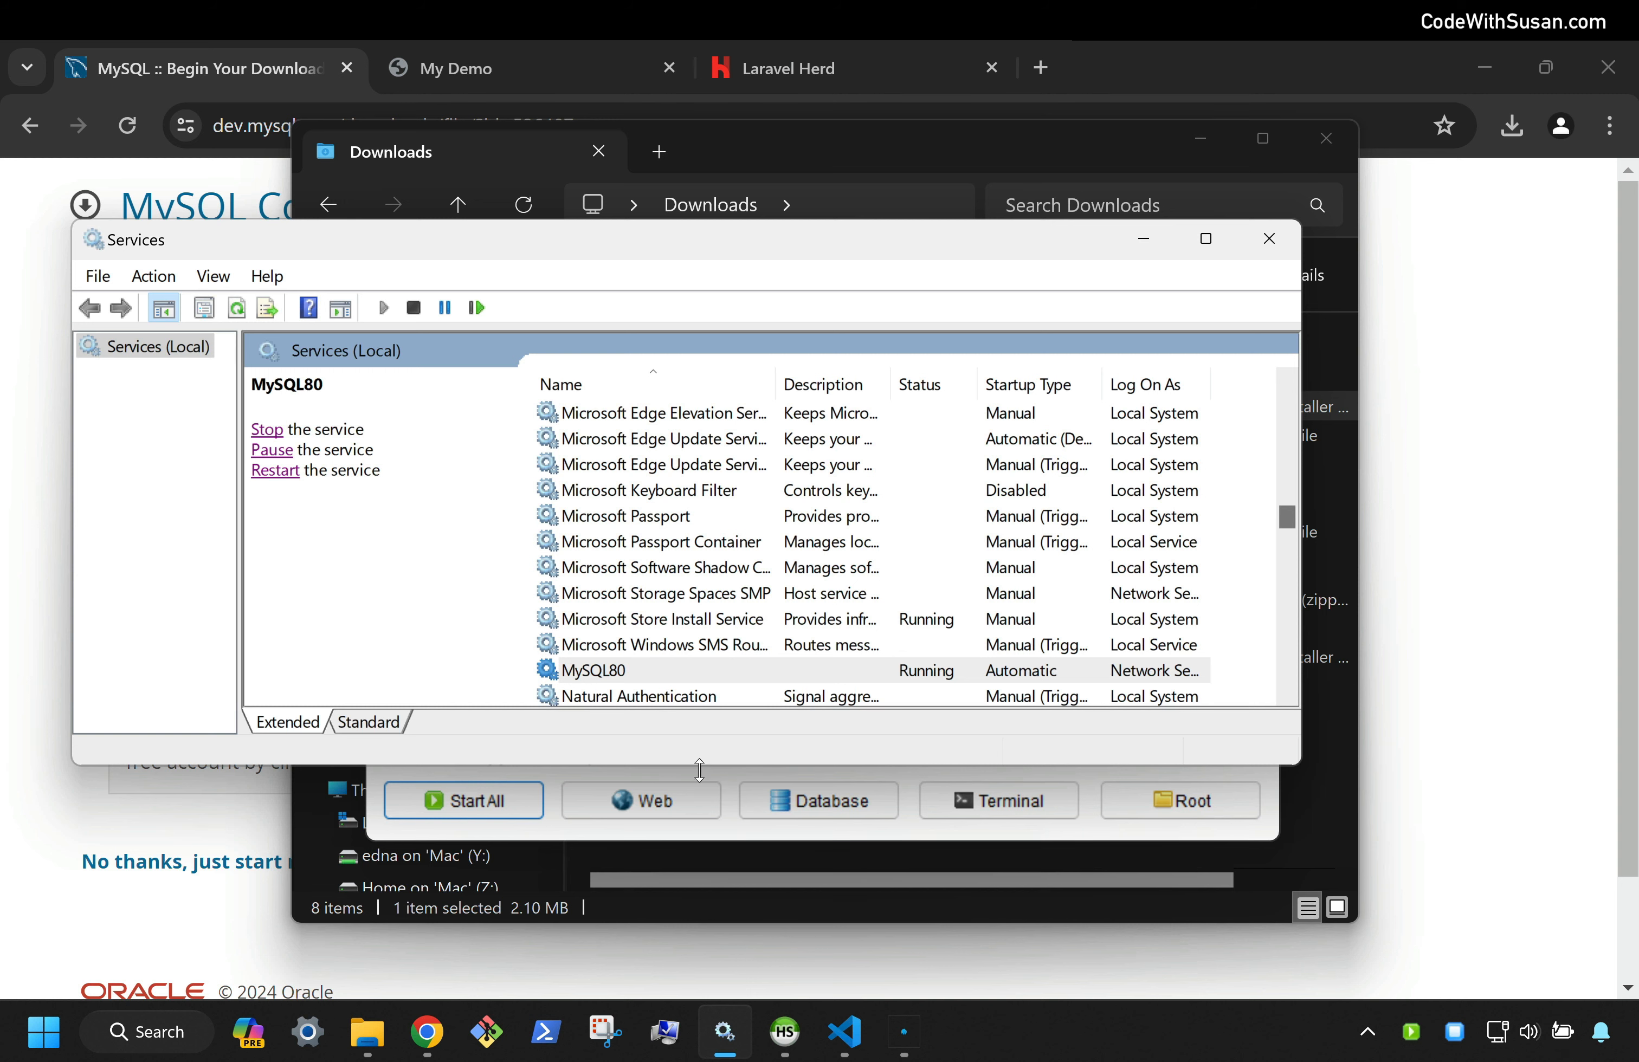
left_click(733, 827)
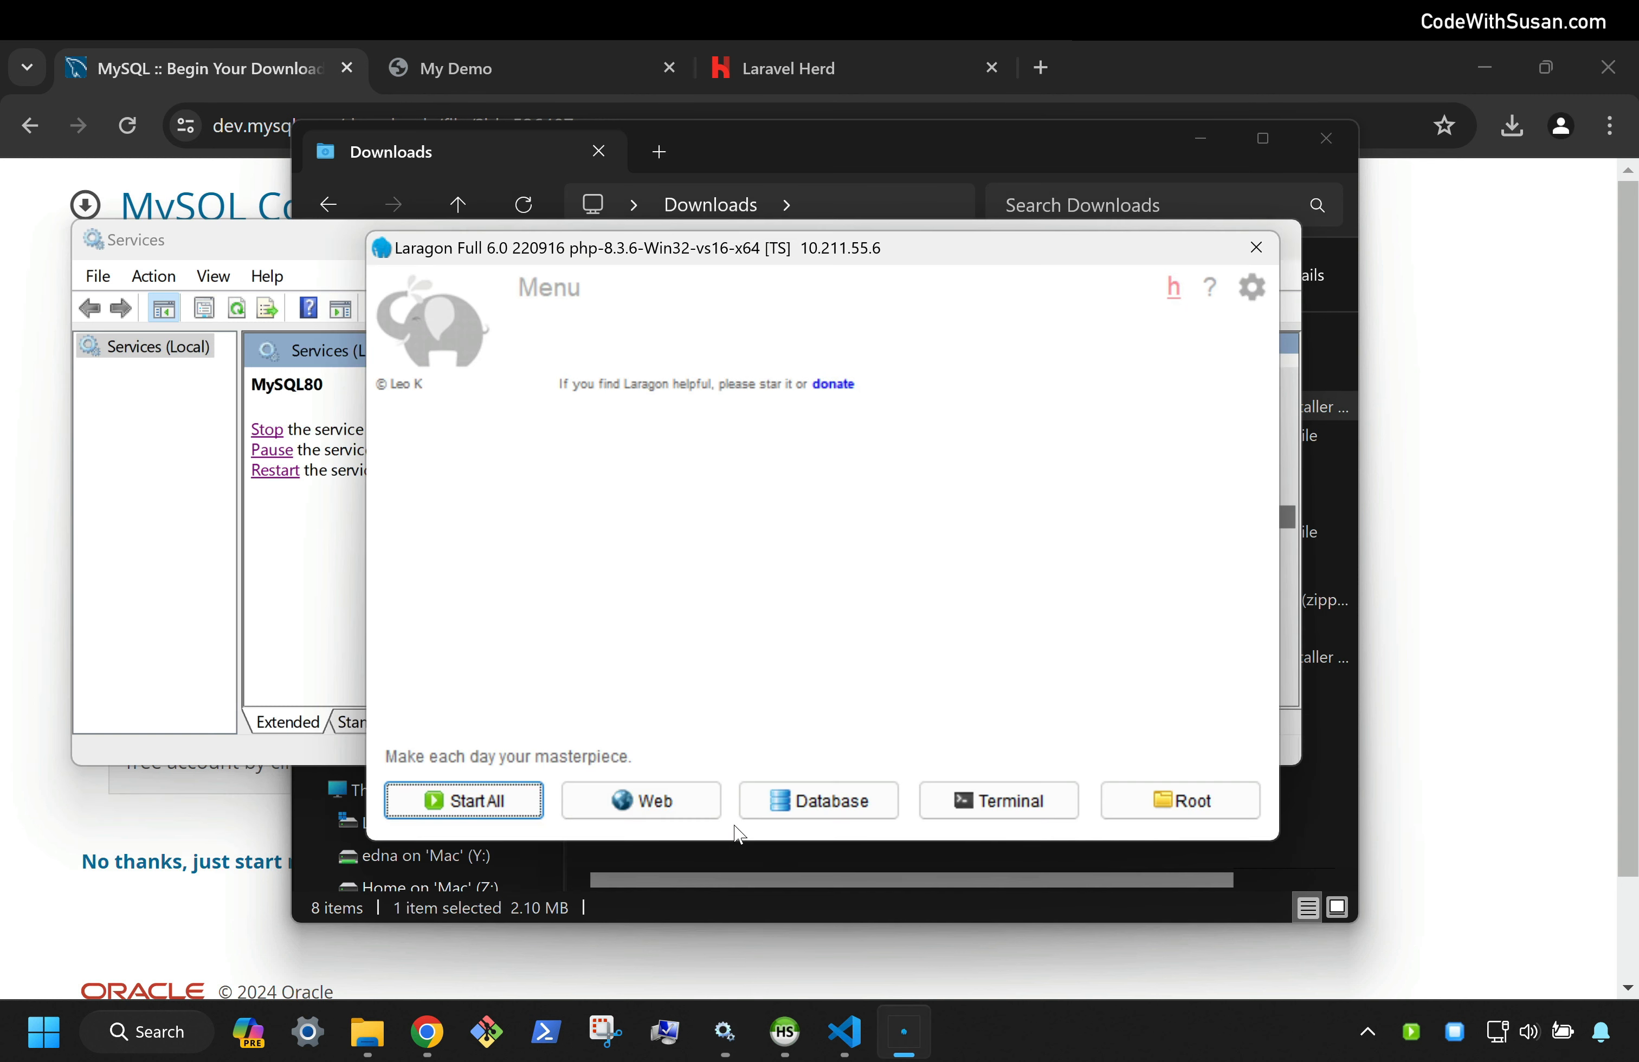
Open HeidiSQL from Laragon and create a new session named 'MySQL Service'
left_click(828, 814)
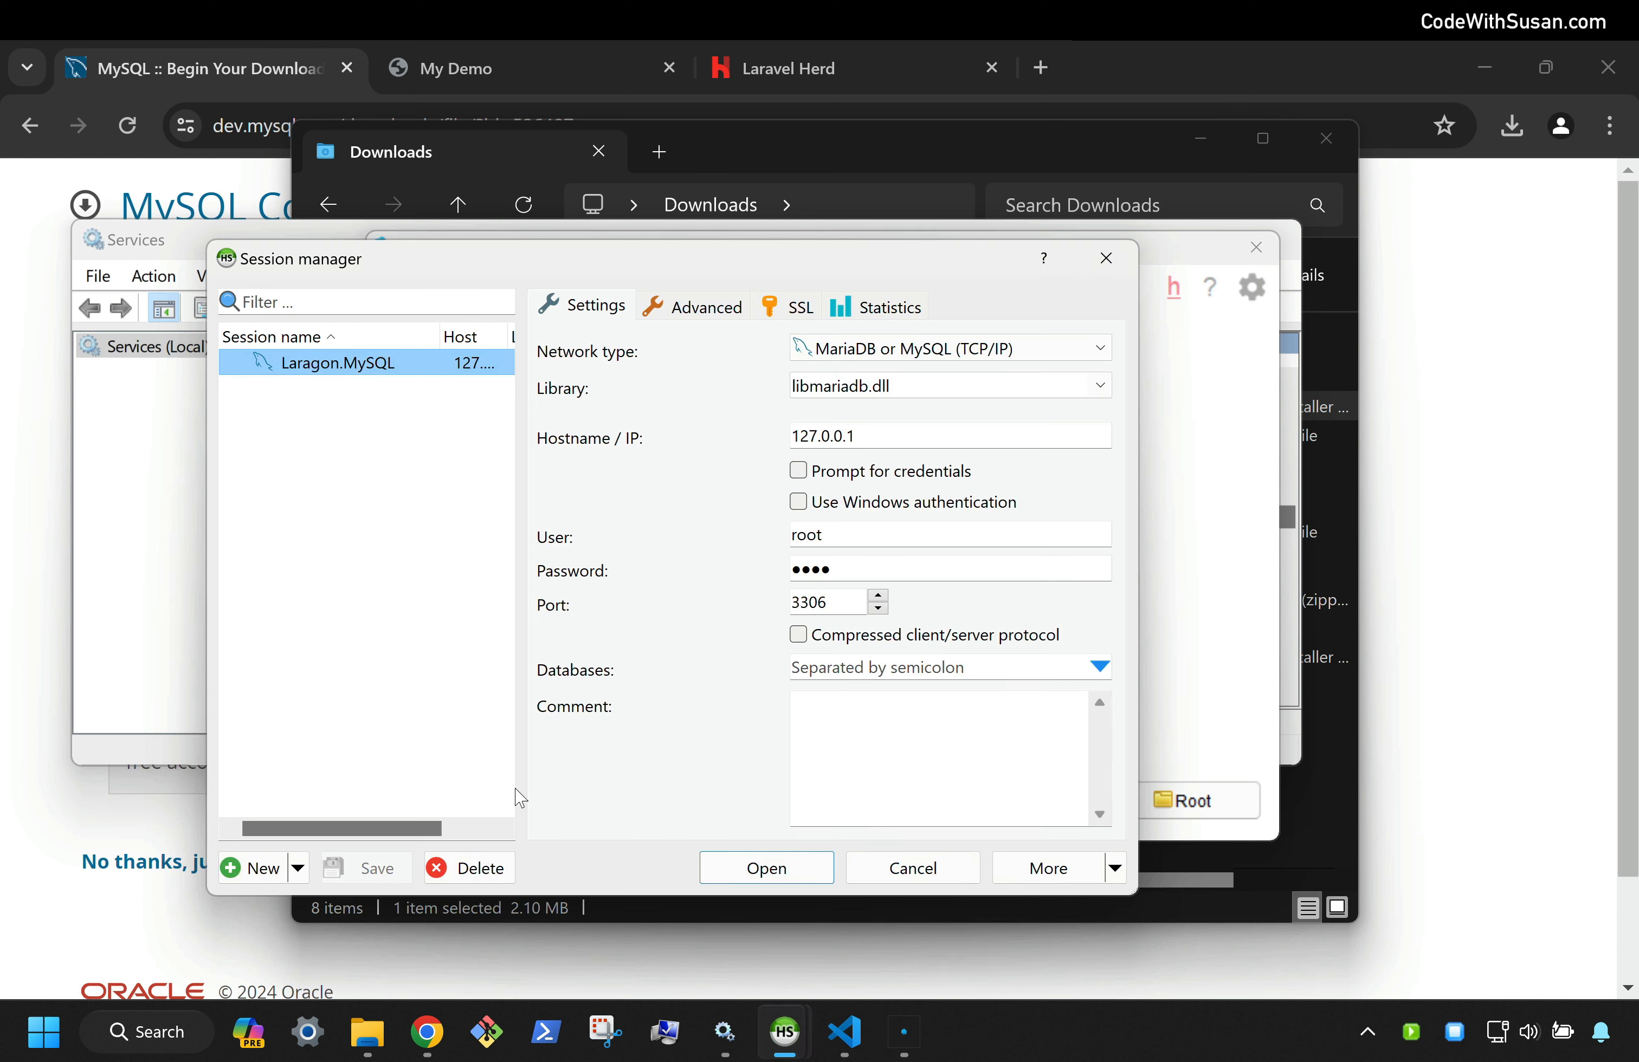
left_click(250, 867)
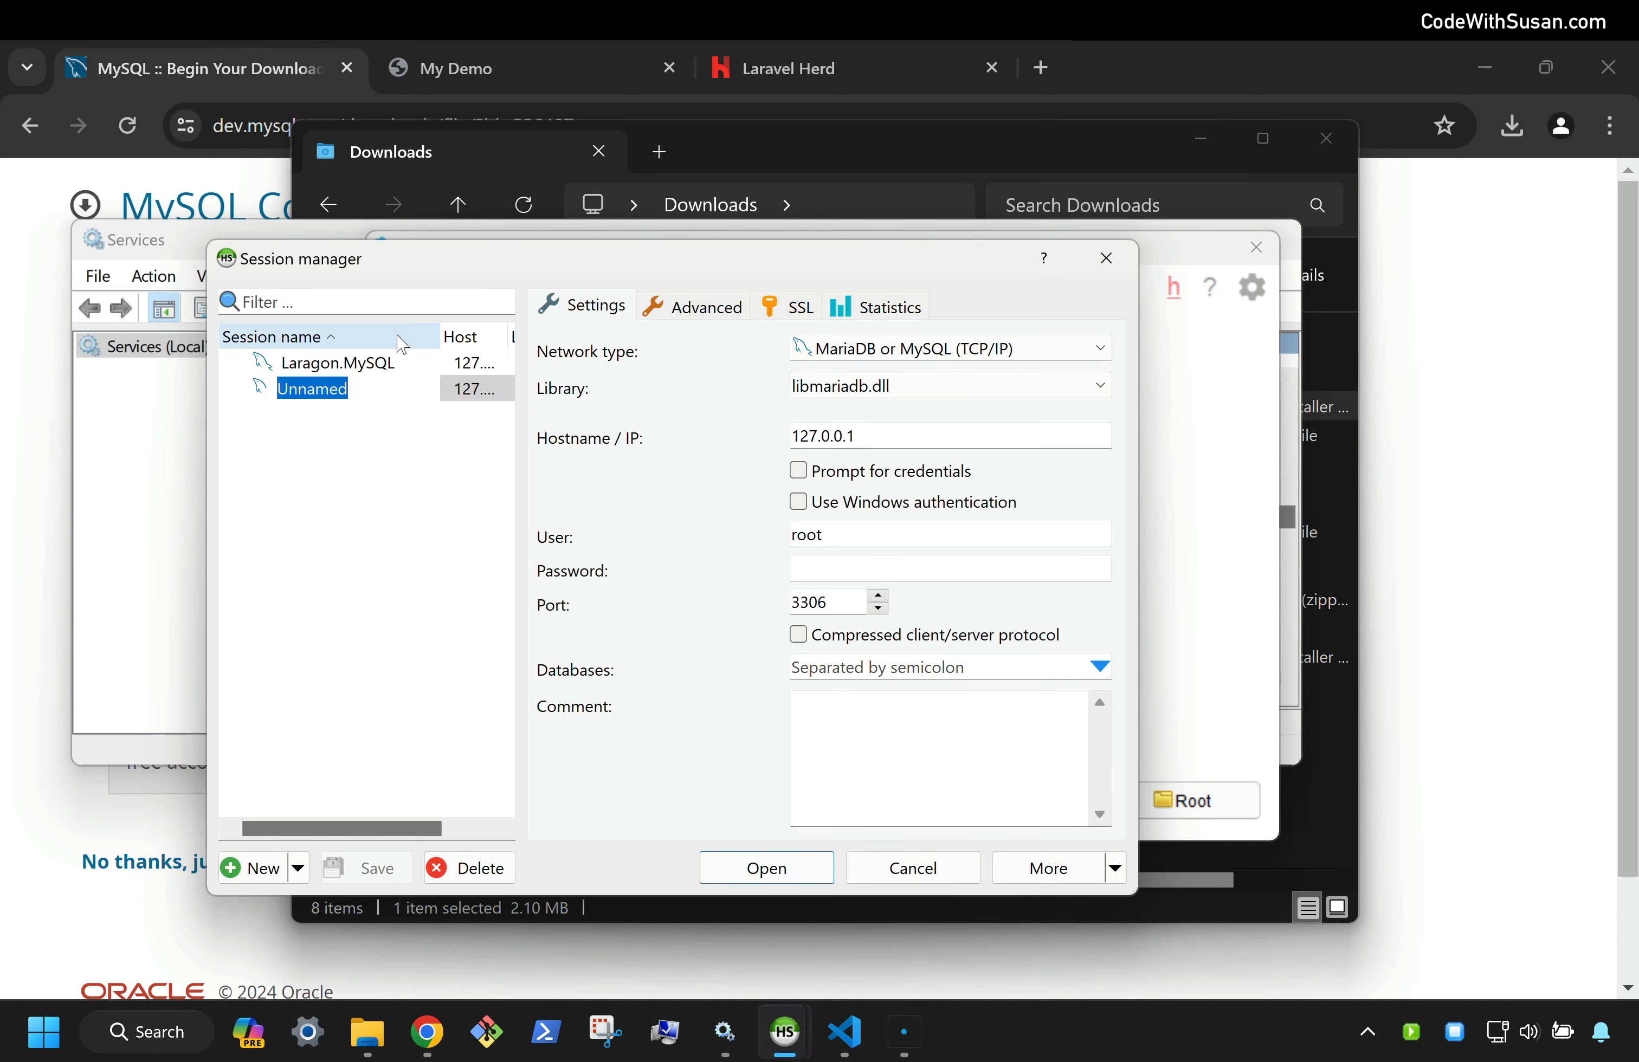
type("MySQL")
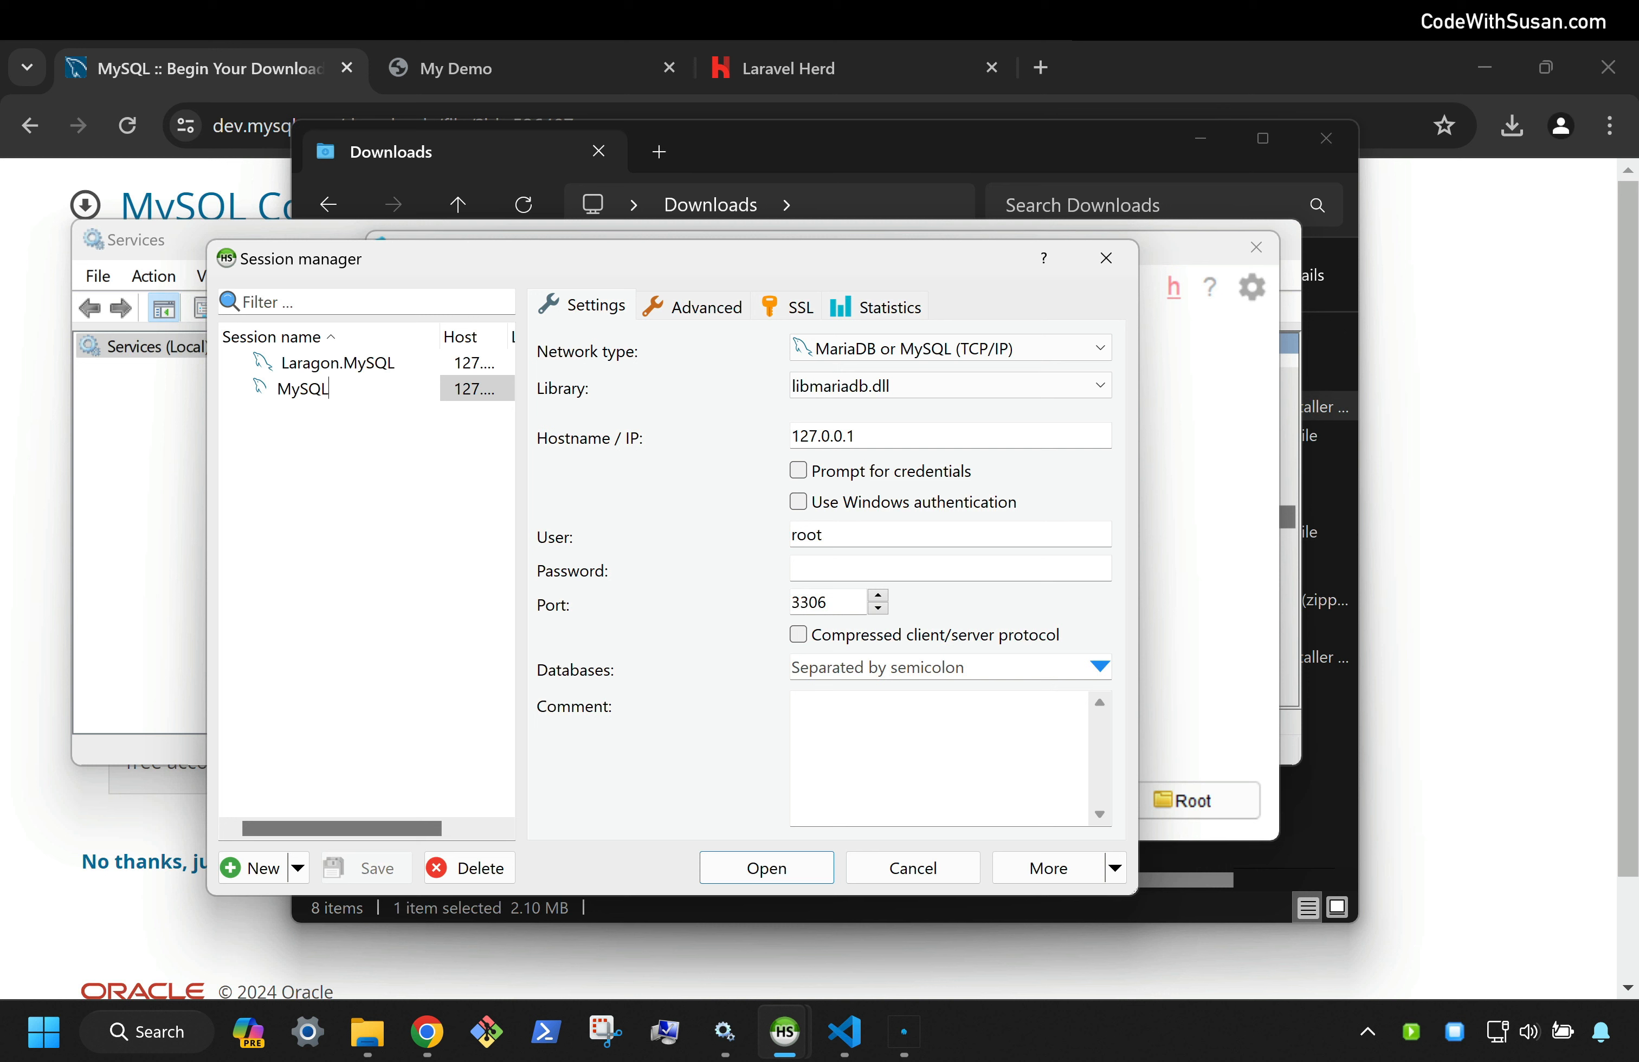
type(" Service")
key("Return")
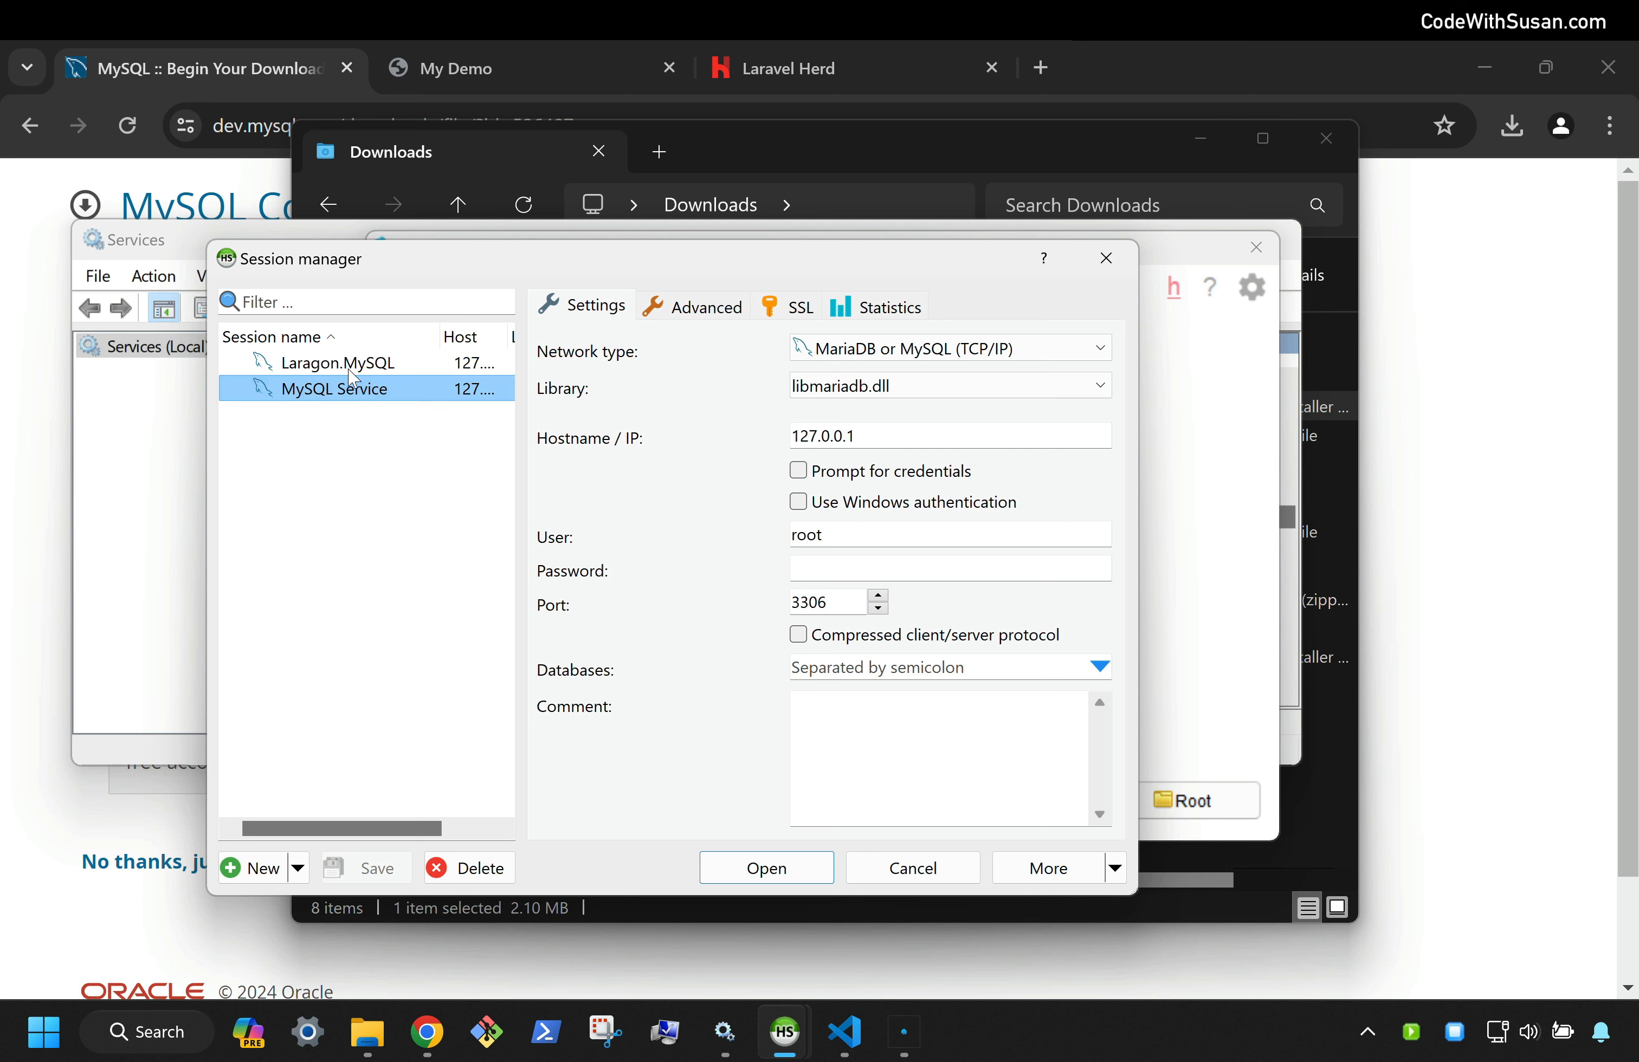
Connect to 127.0.0.1 as user root with the account's password
left_click(814, 570)
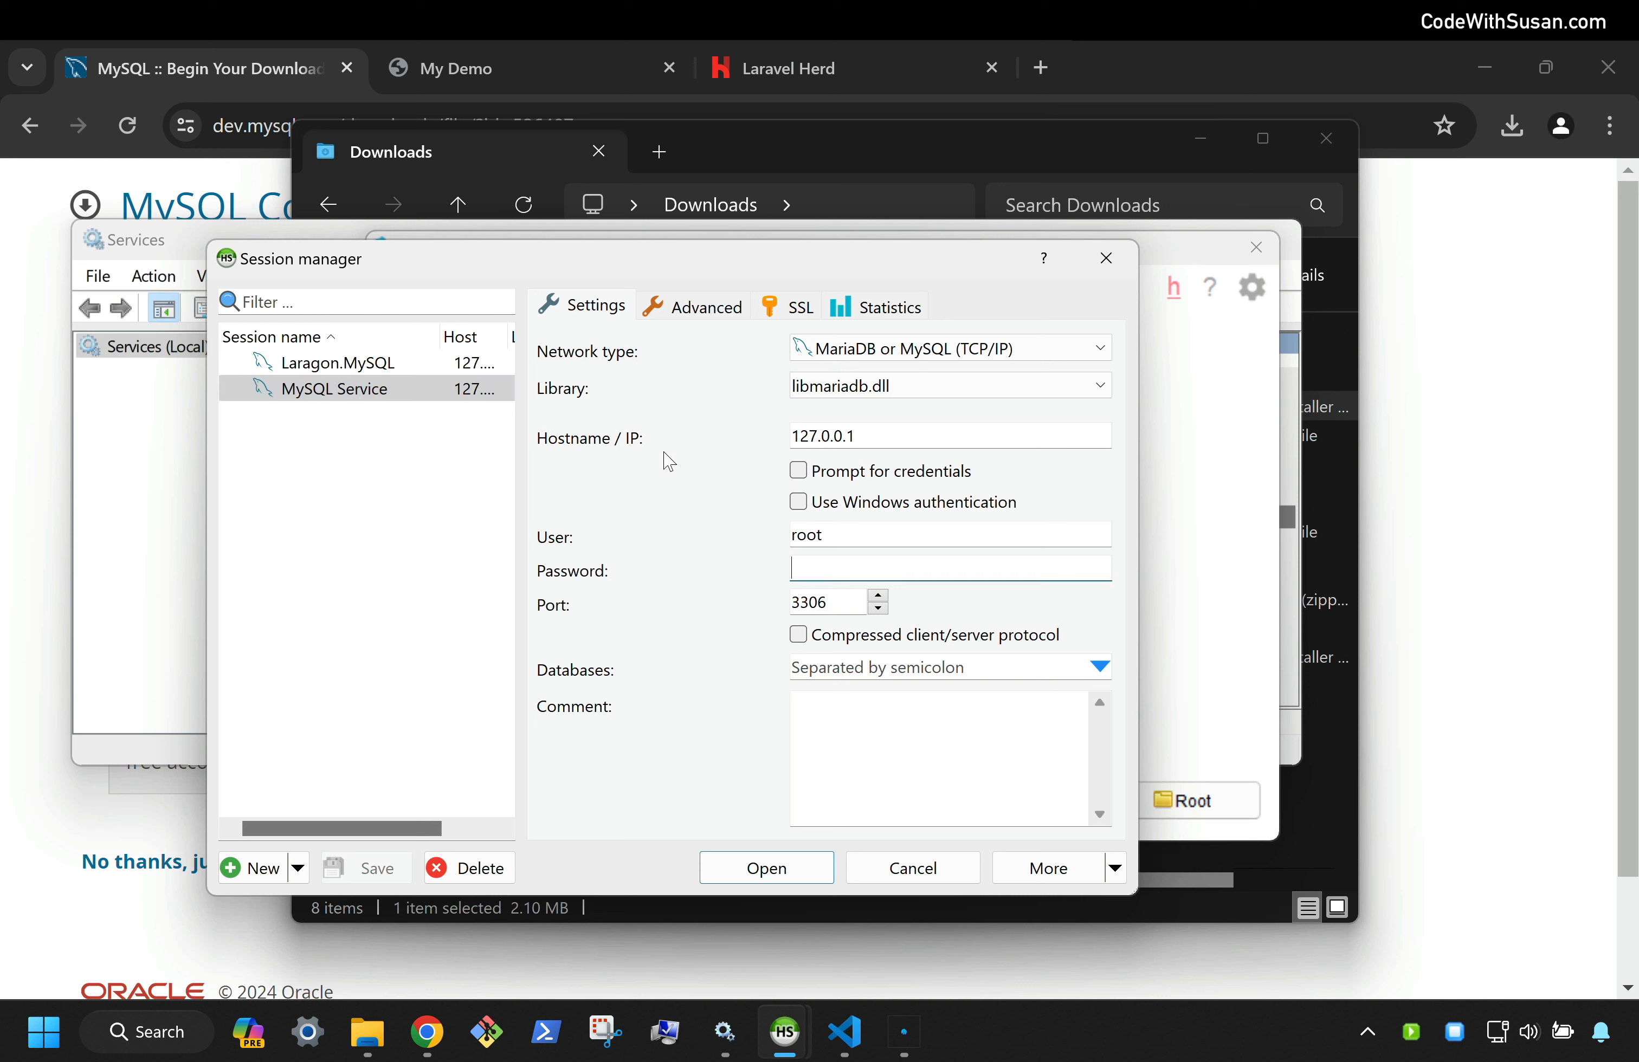
double_click(867, 434)
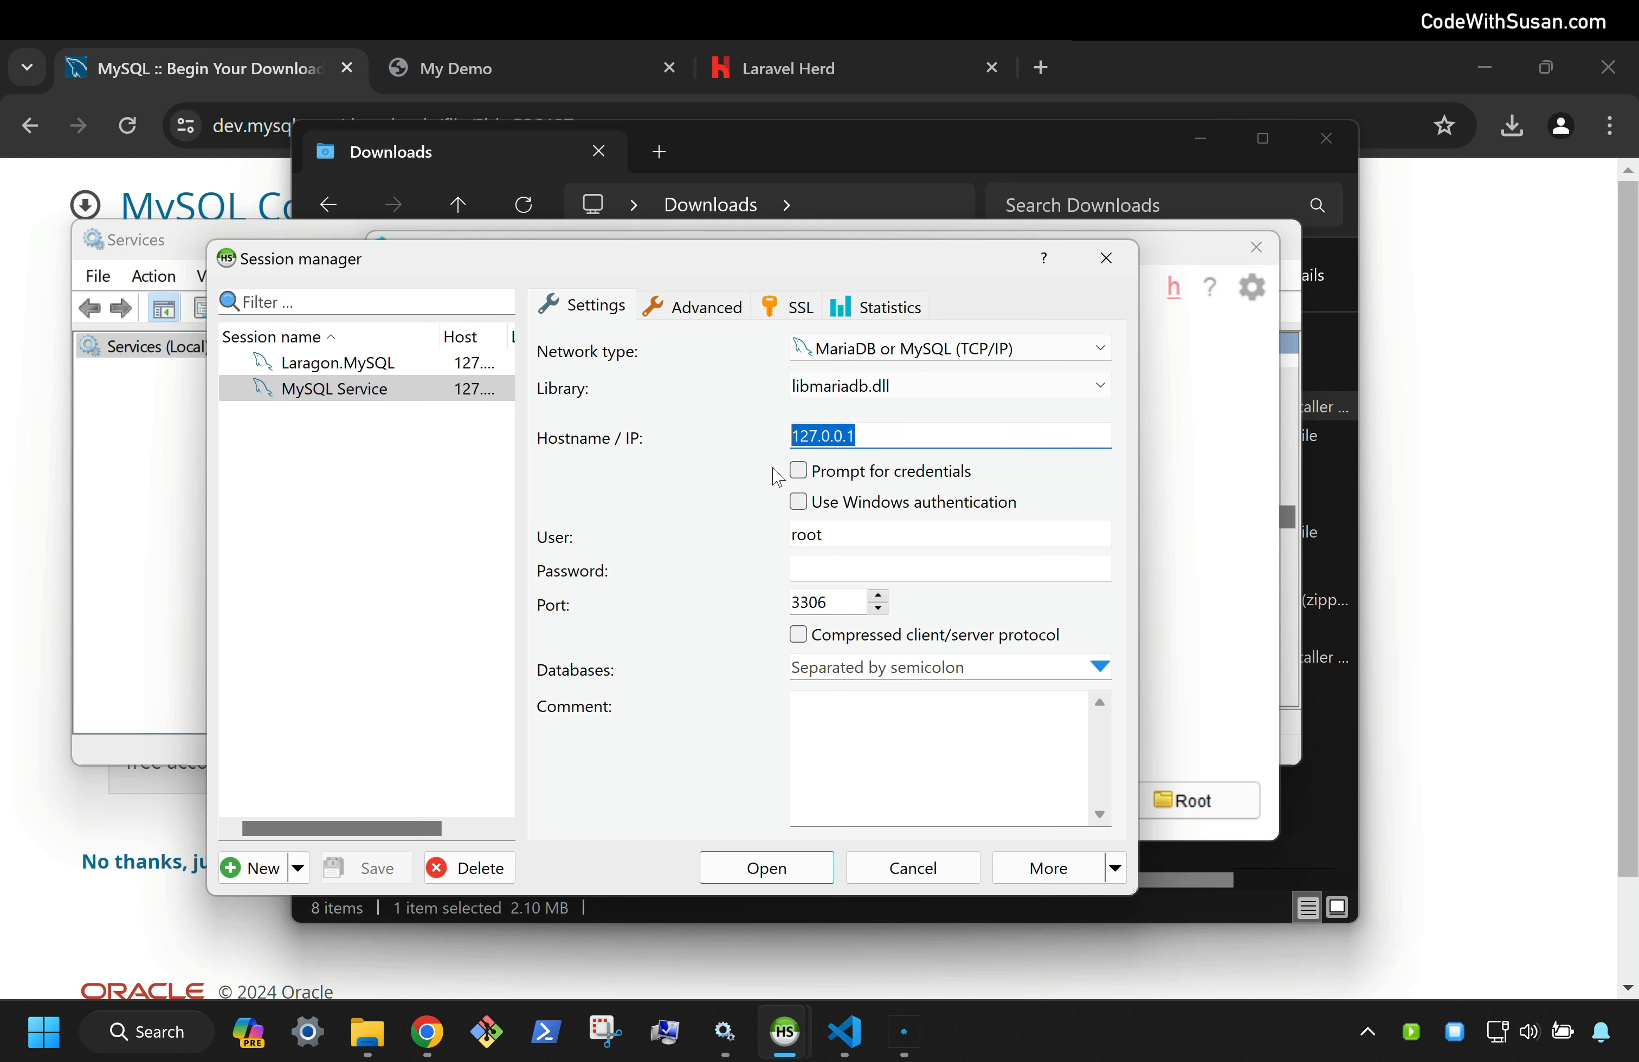
double_click(838, 538)
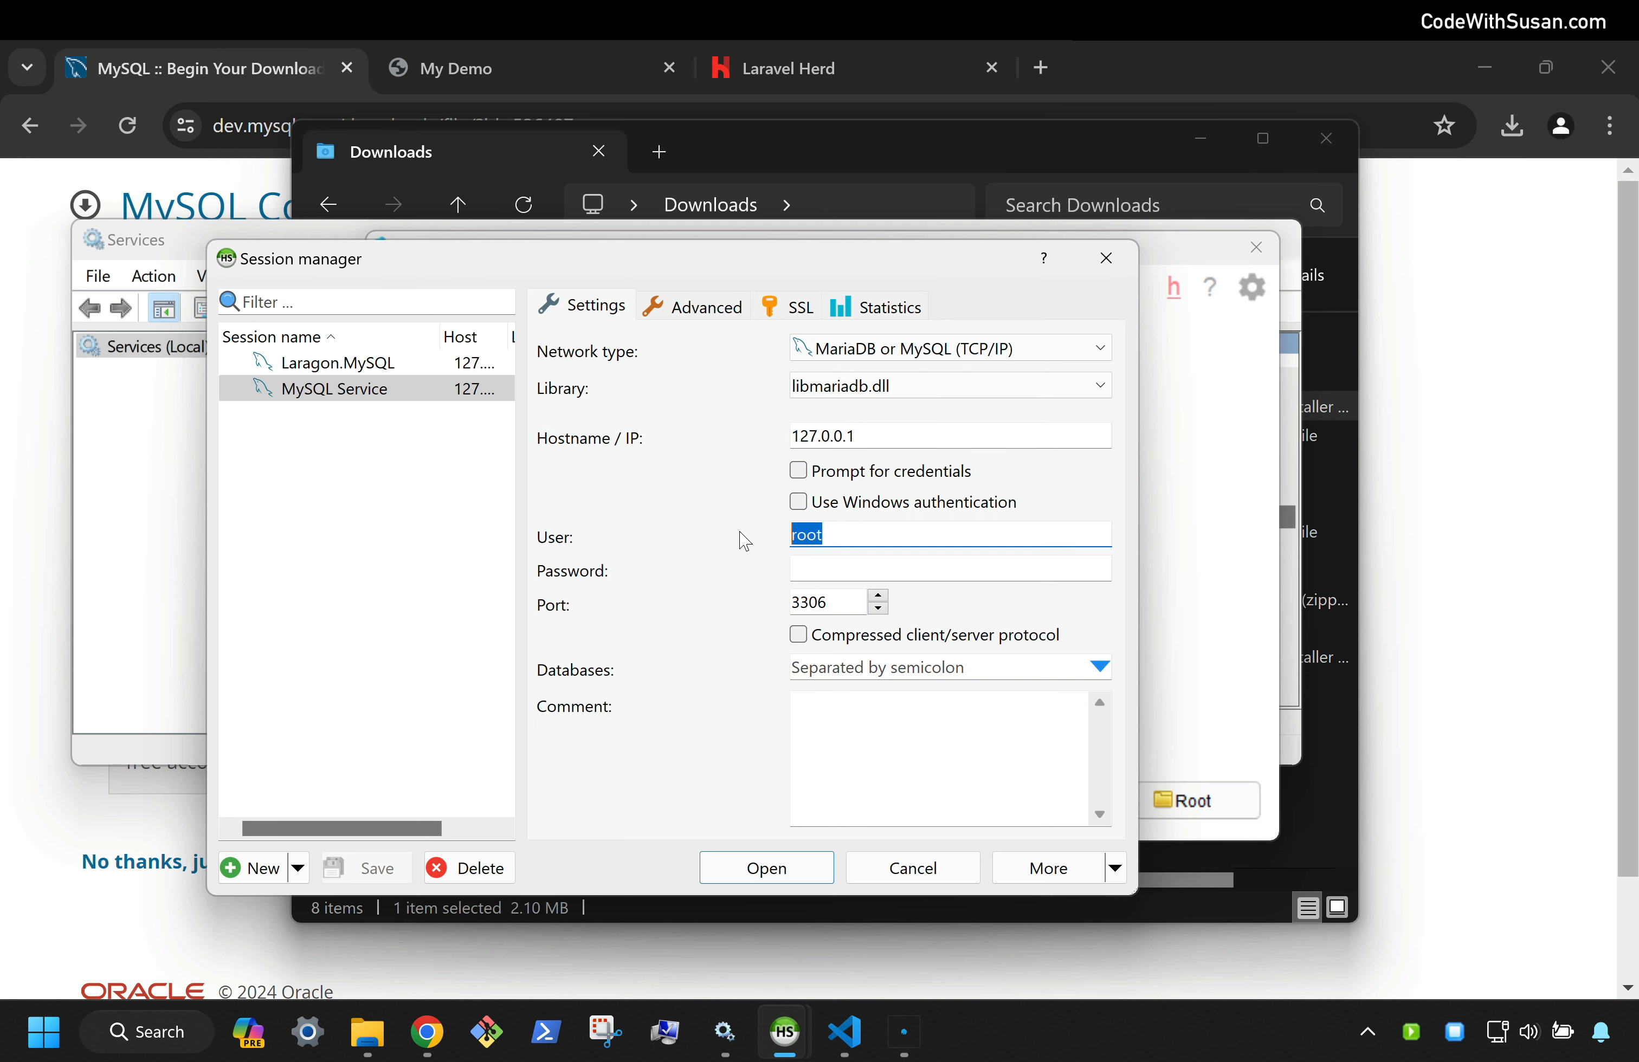
left_click(815, 562)
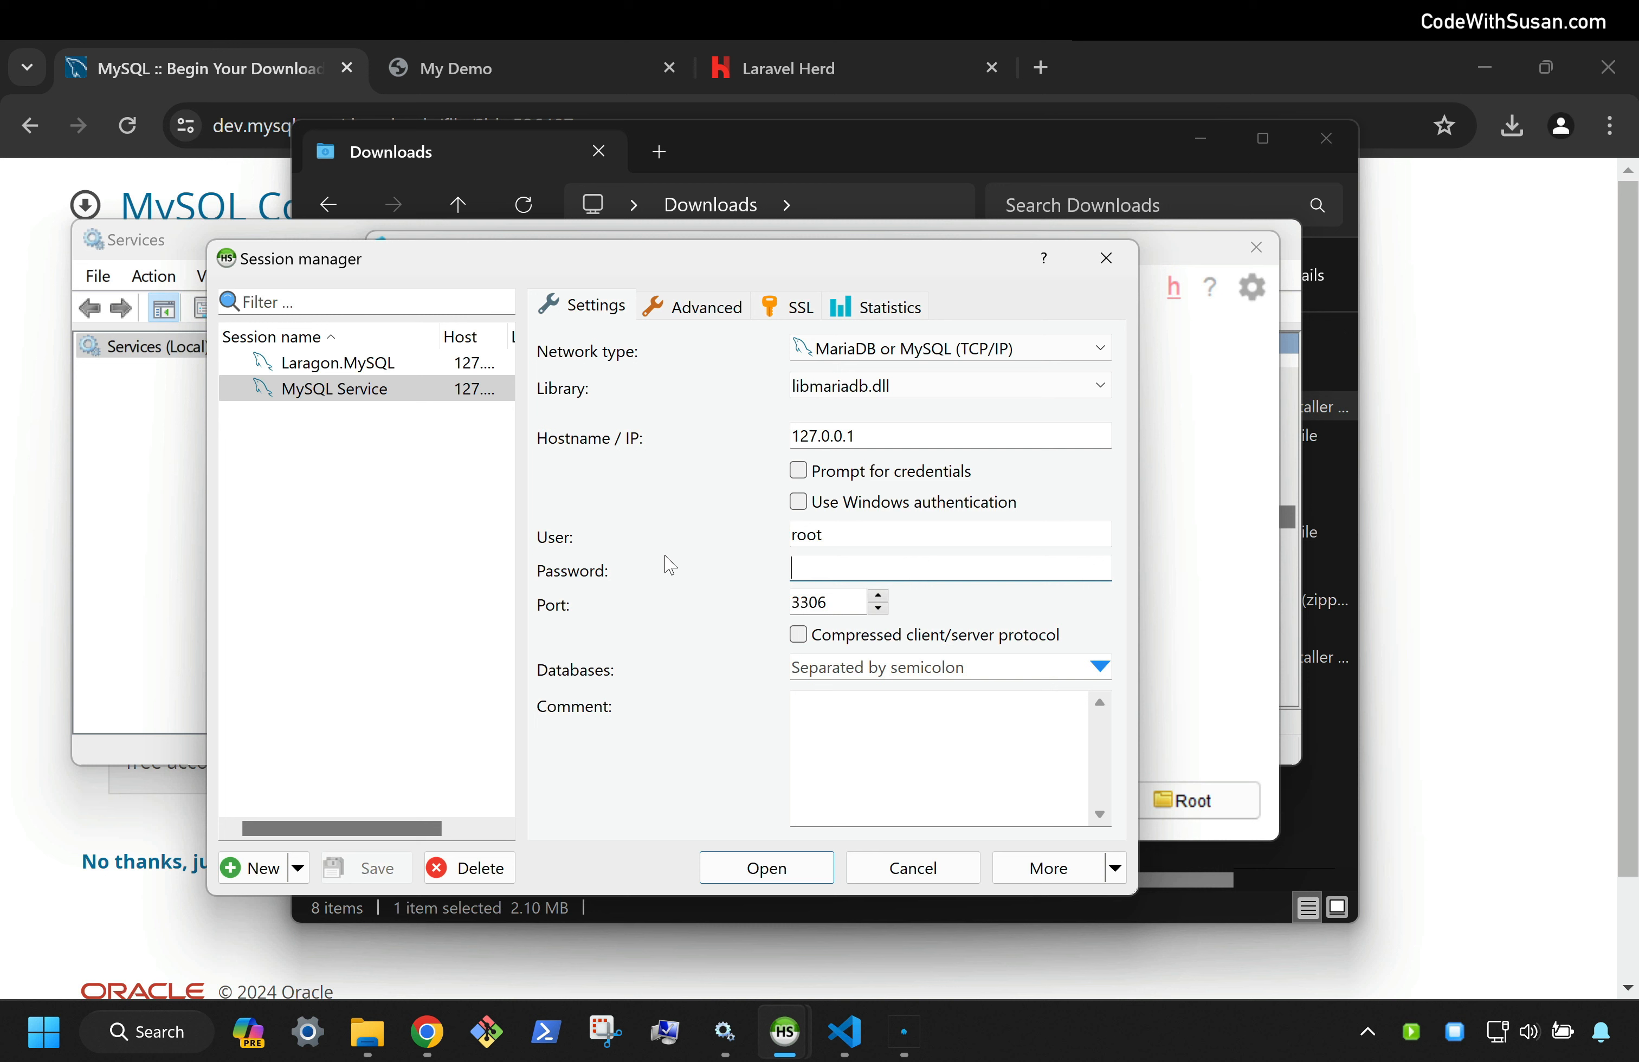
type("123")
key("BackSpace")
key("BackSpace")
key("BackSpace")
type("root")
key("Tab")
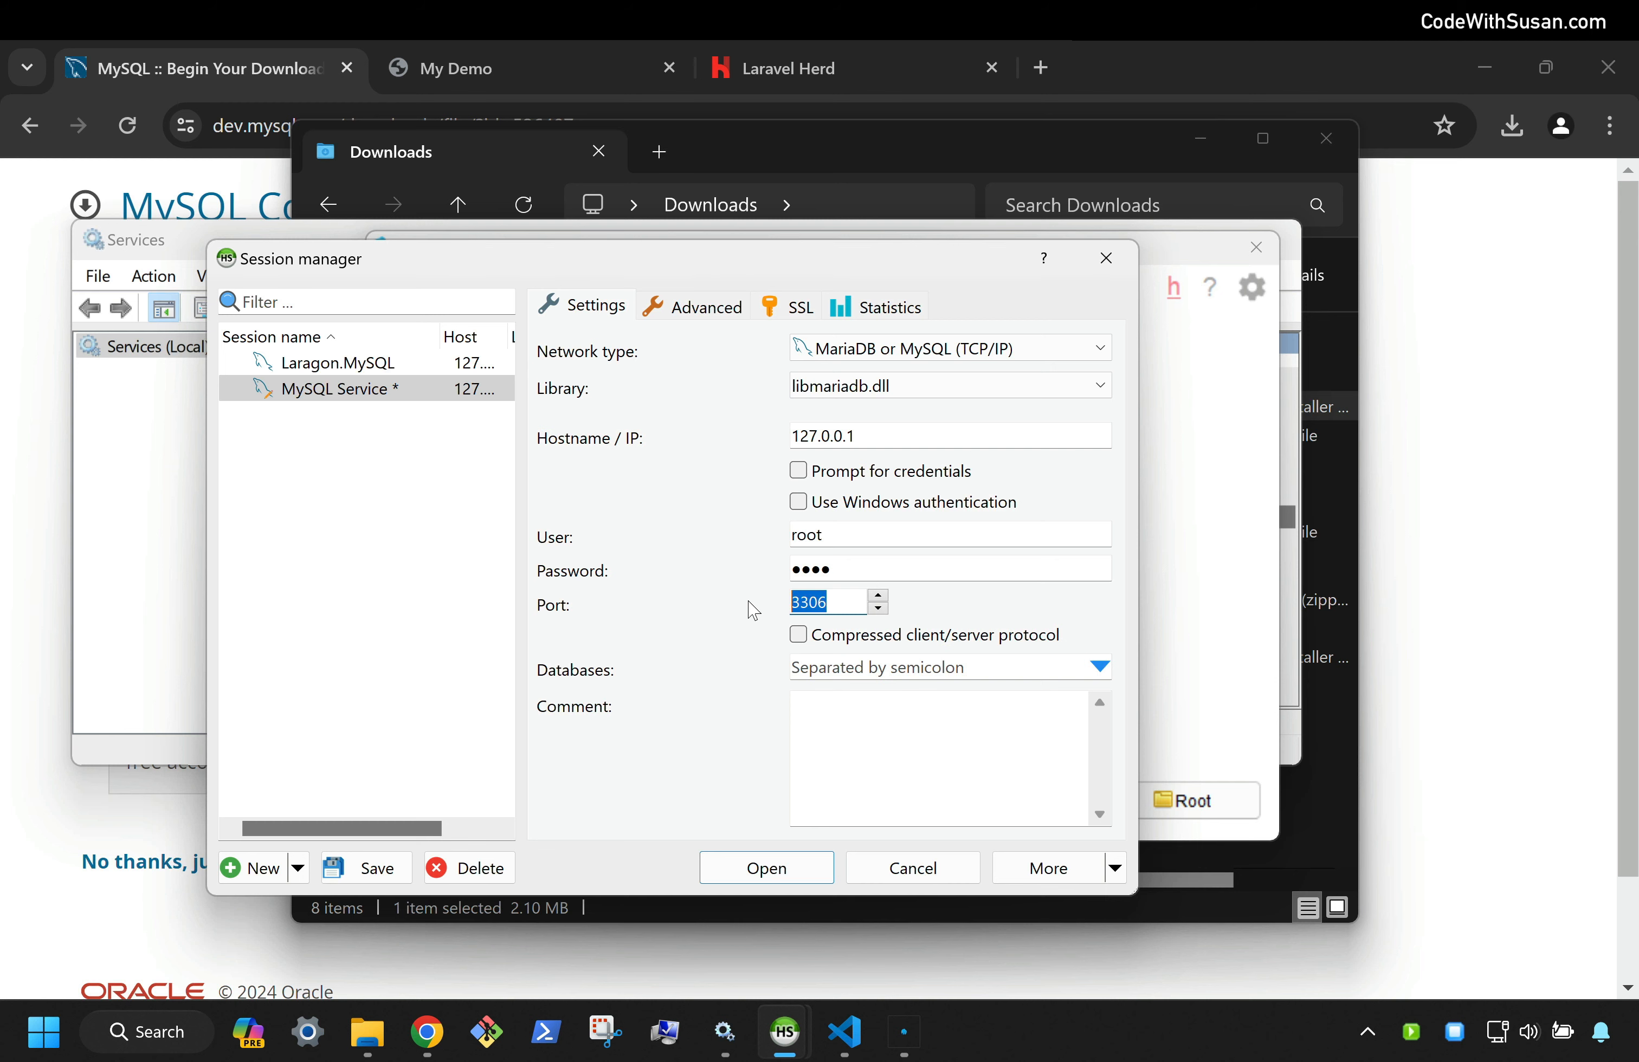
left_click(772, 867)
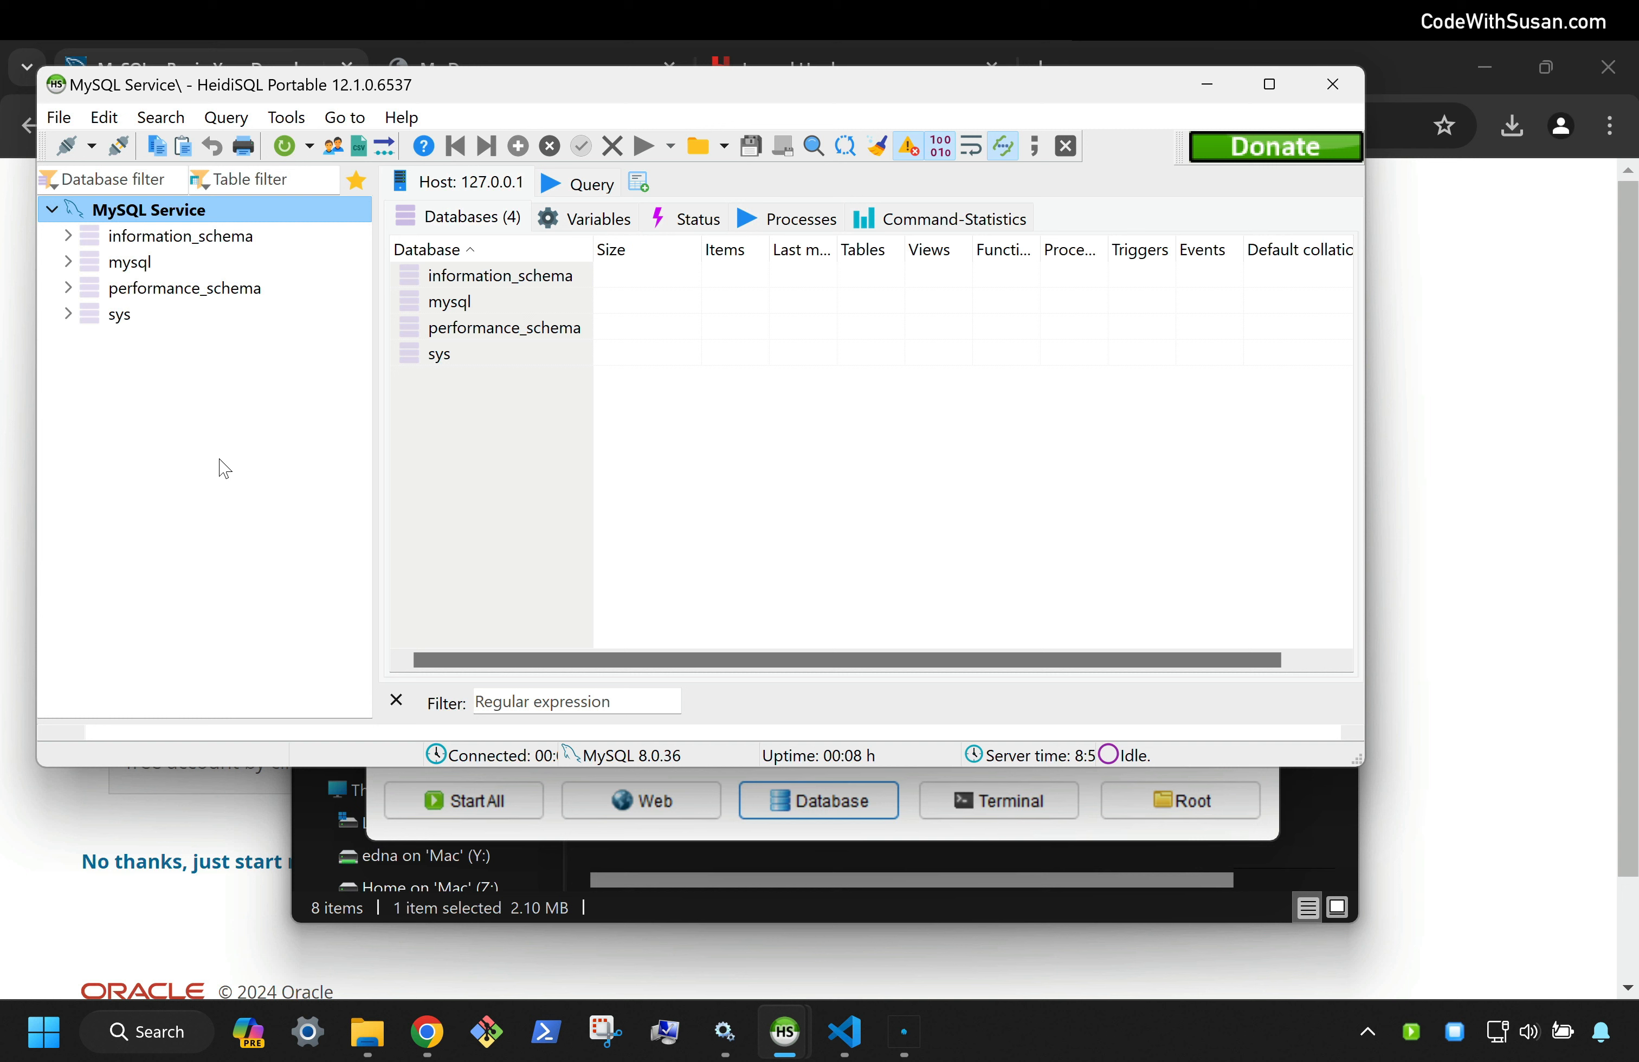
Run the mydemo SQL file from Downloads, letting HeidiSQL auto-detect its encoding
left_click(62, 123)
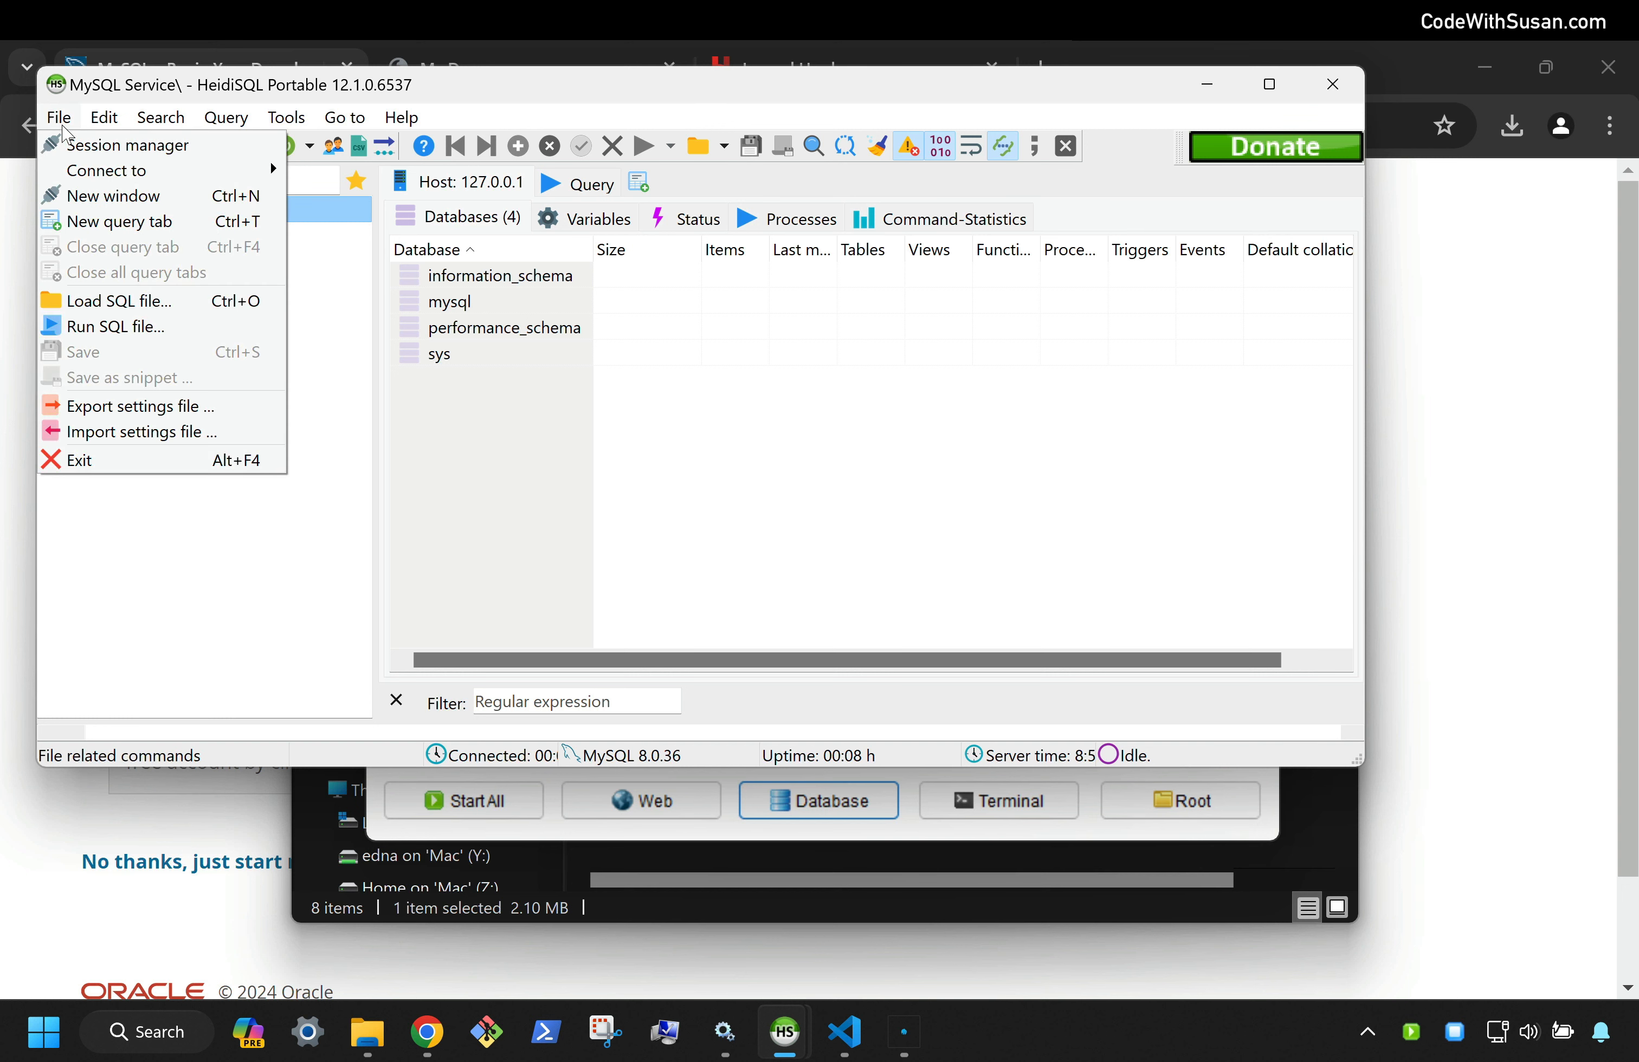
left_click(108, 328)
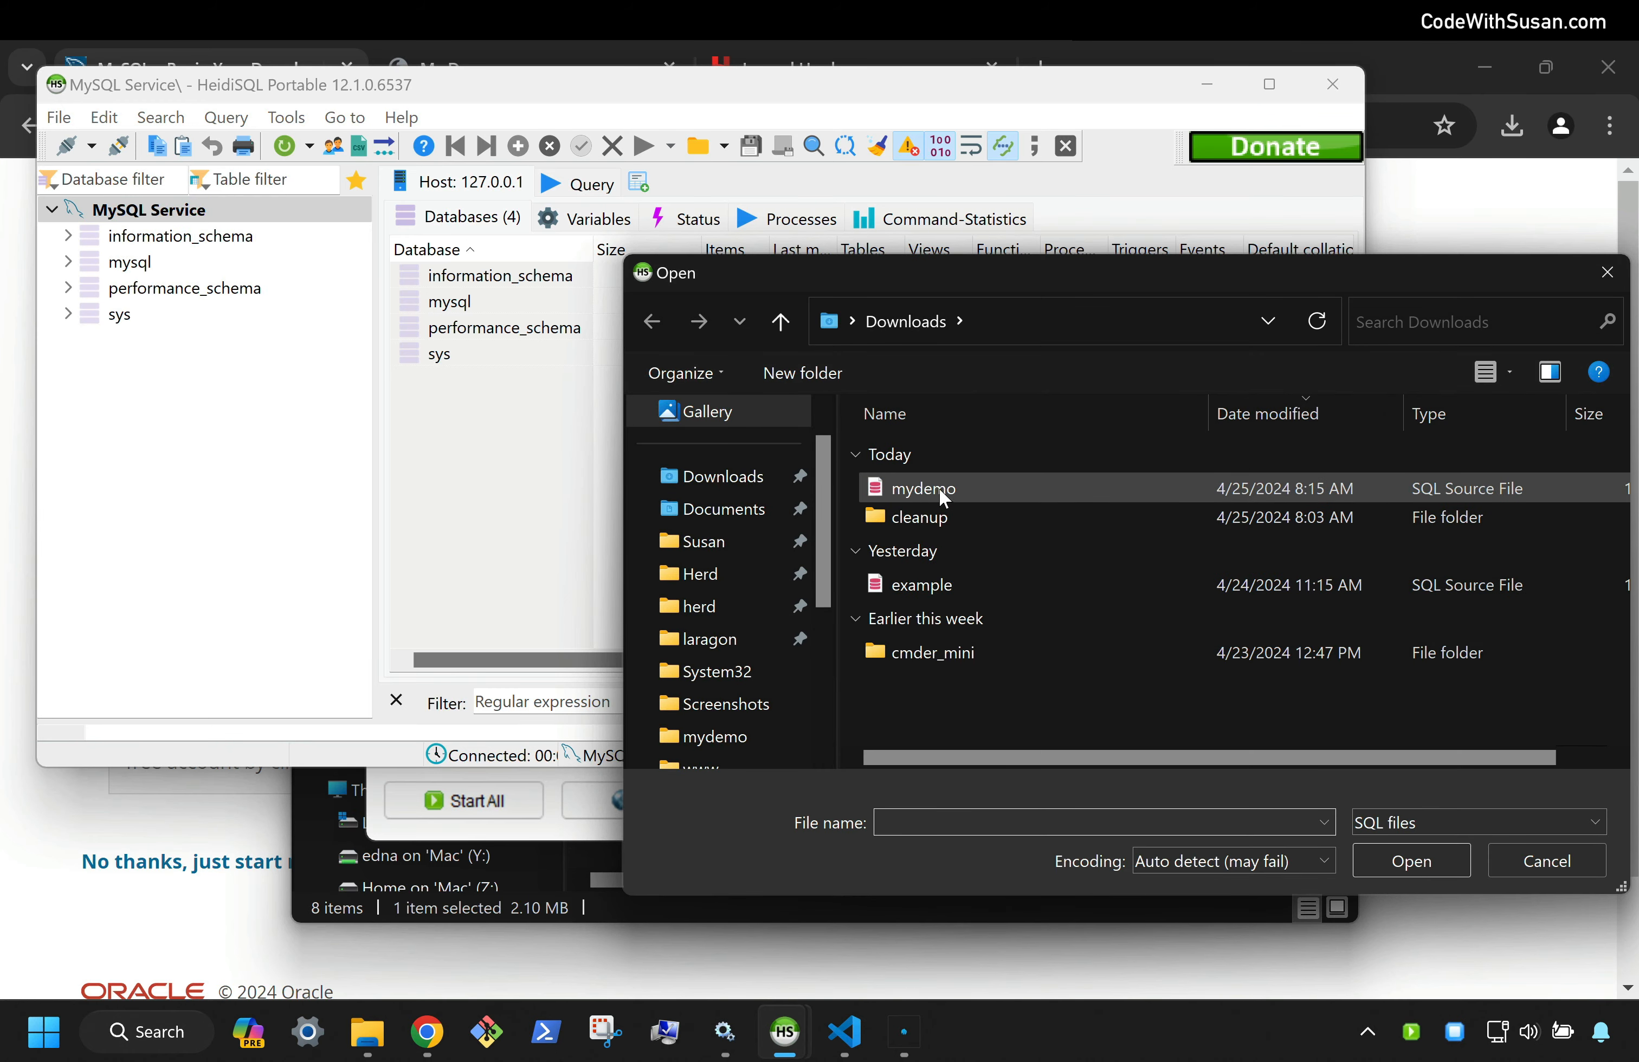
double_click(901, 492)
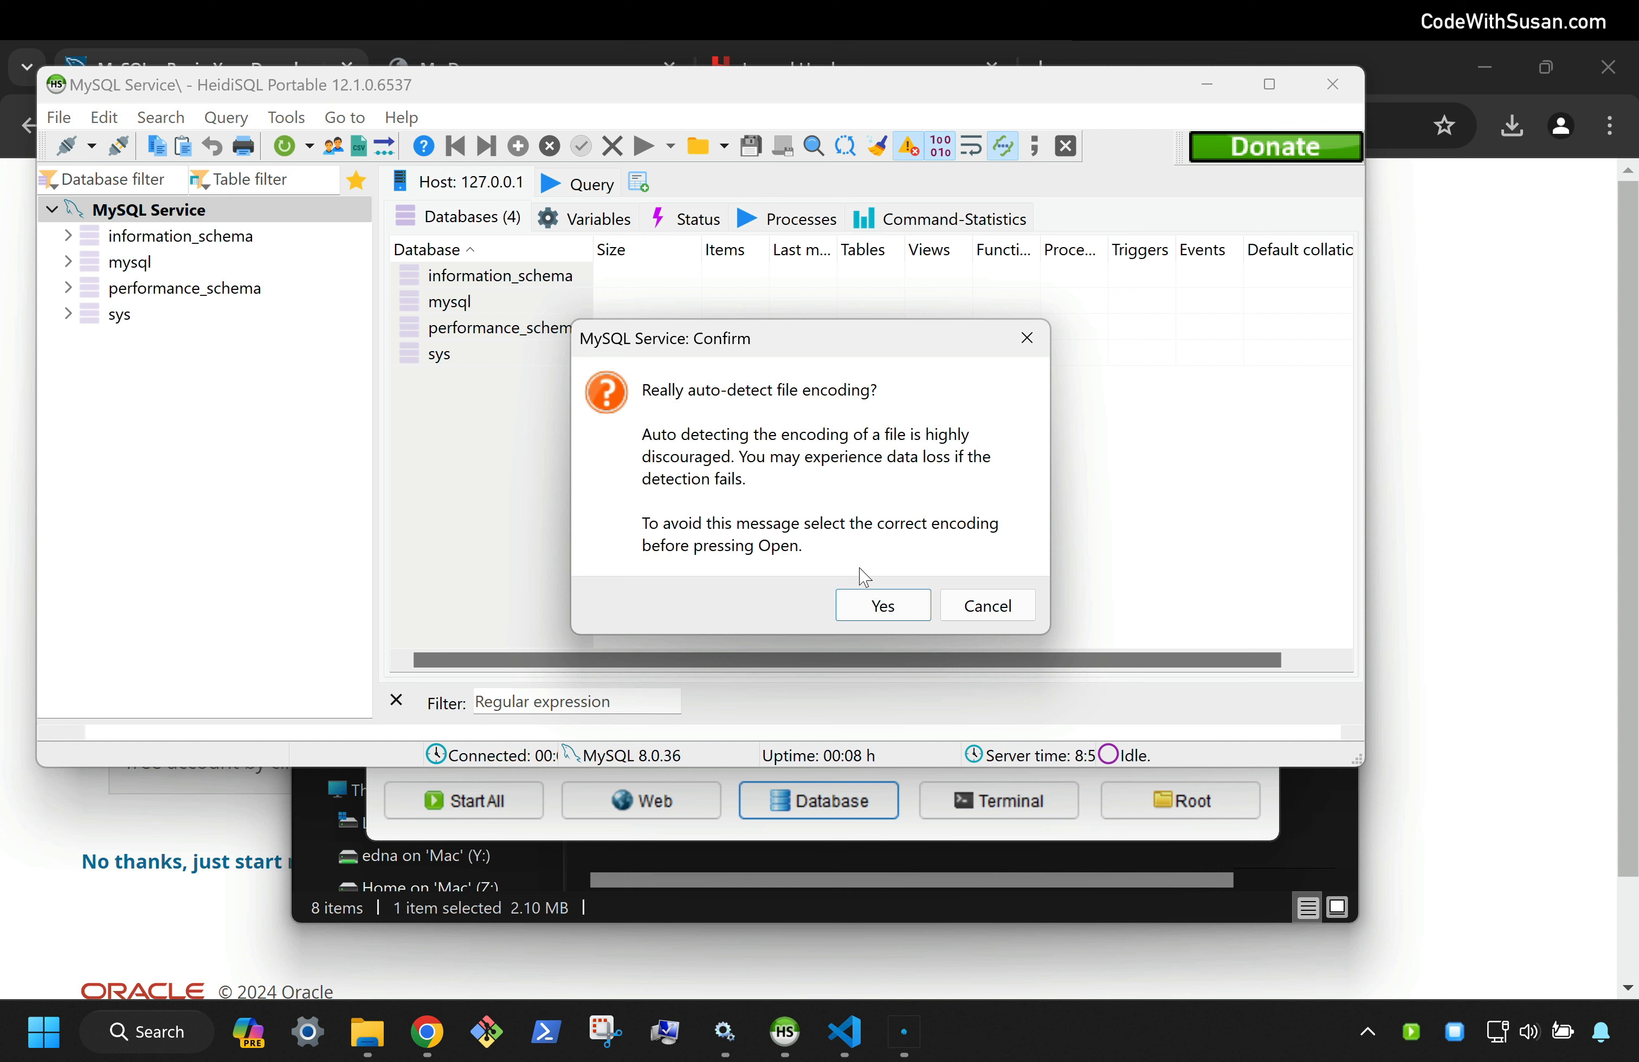
left_click(896, 604)
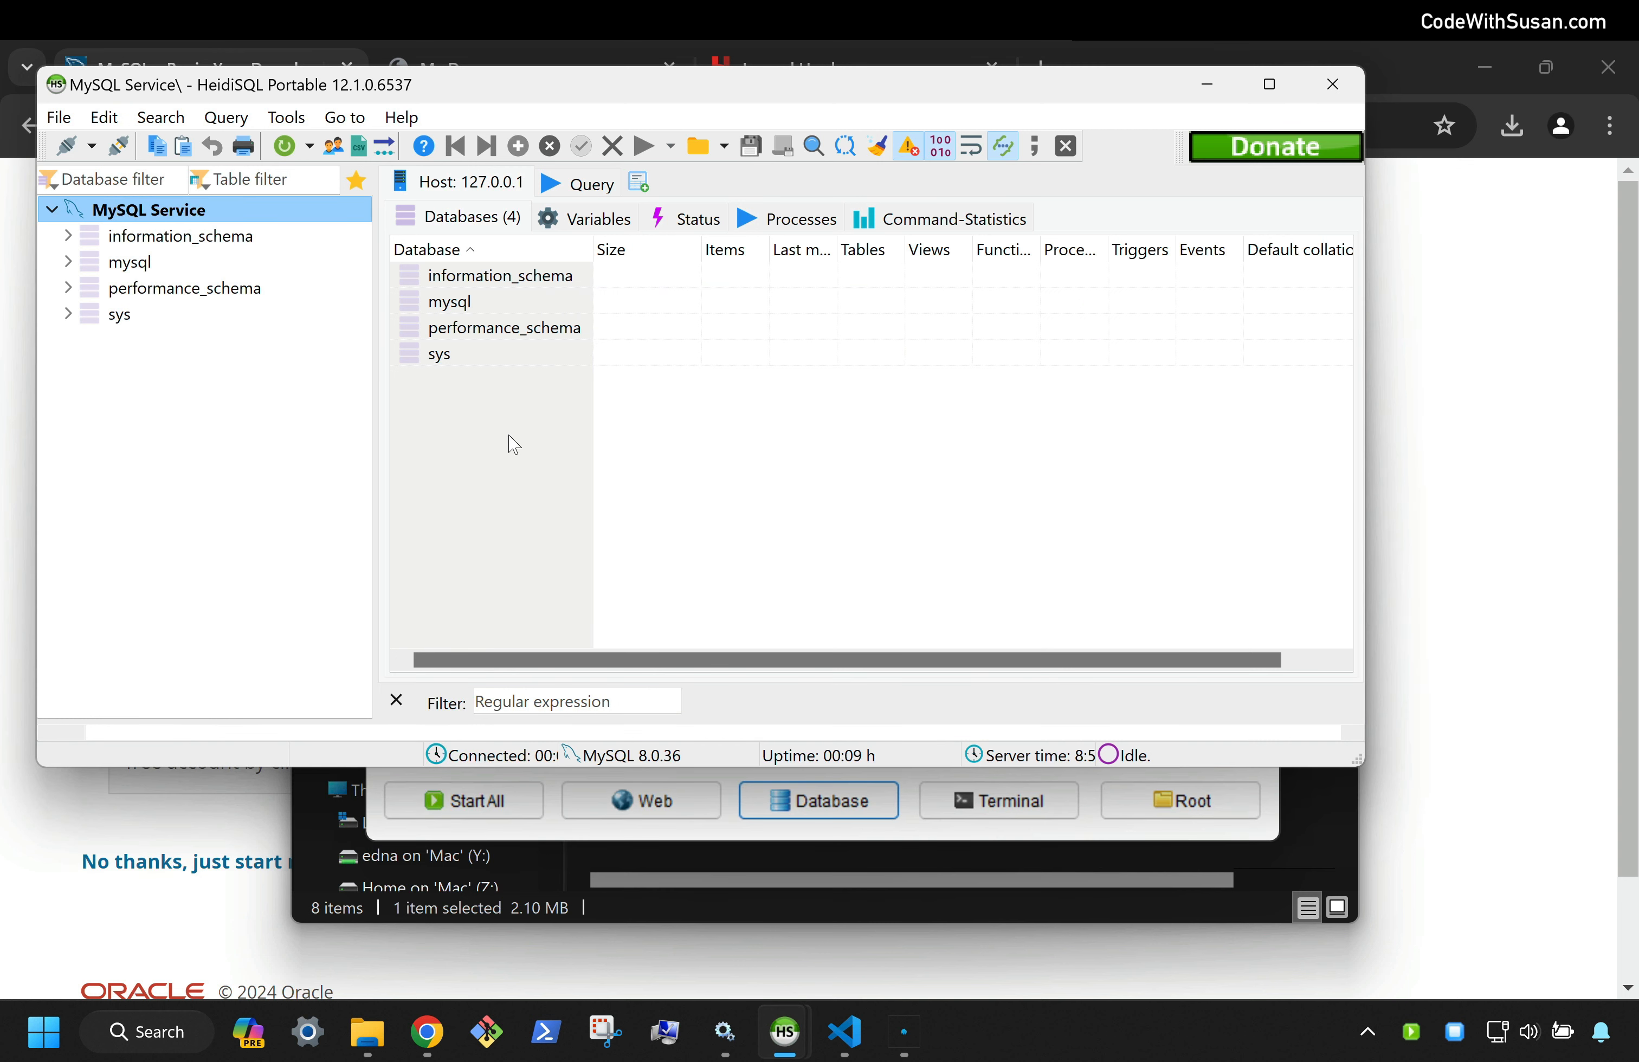
Refresh the database tree and open the users table in mydemo
right_click(176, 417)
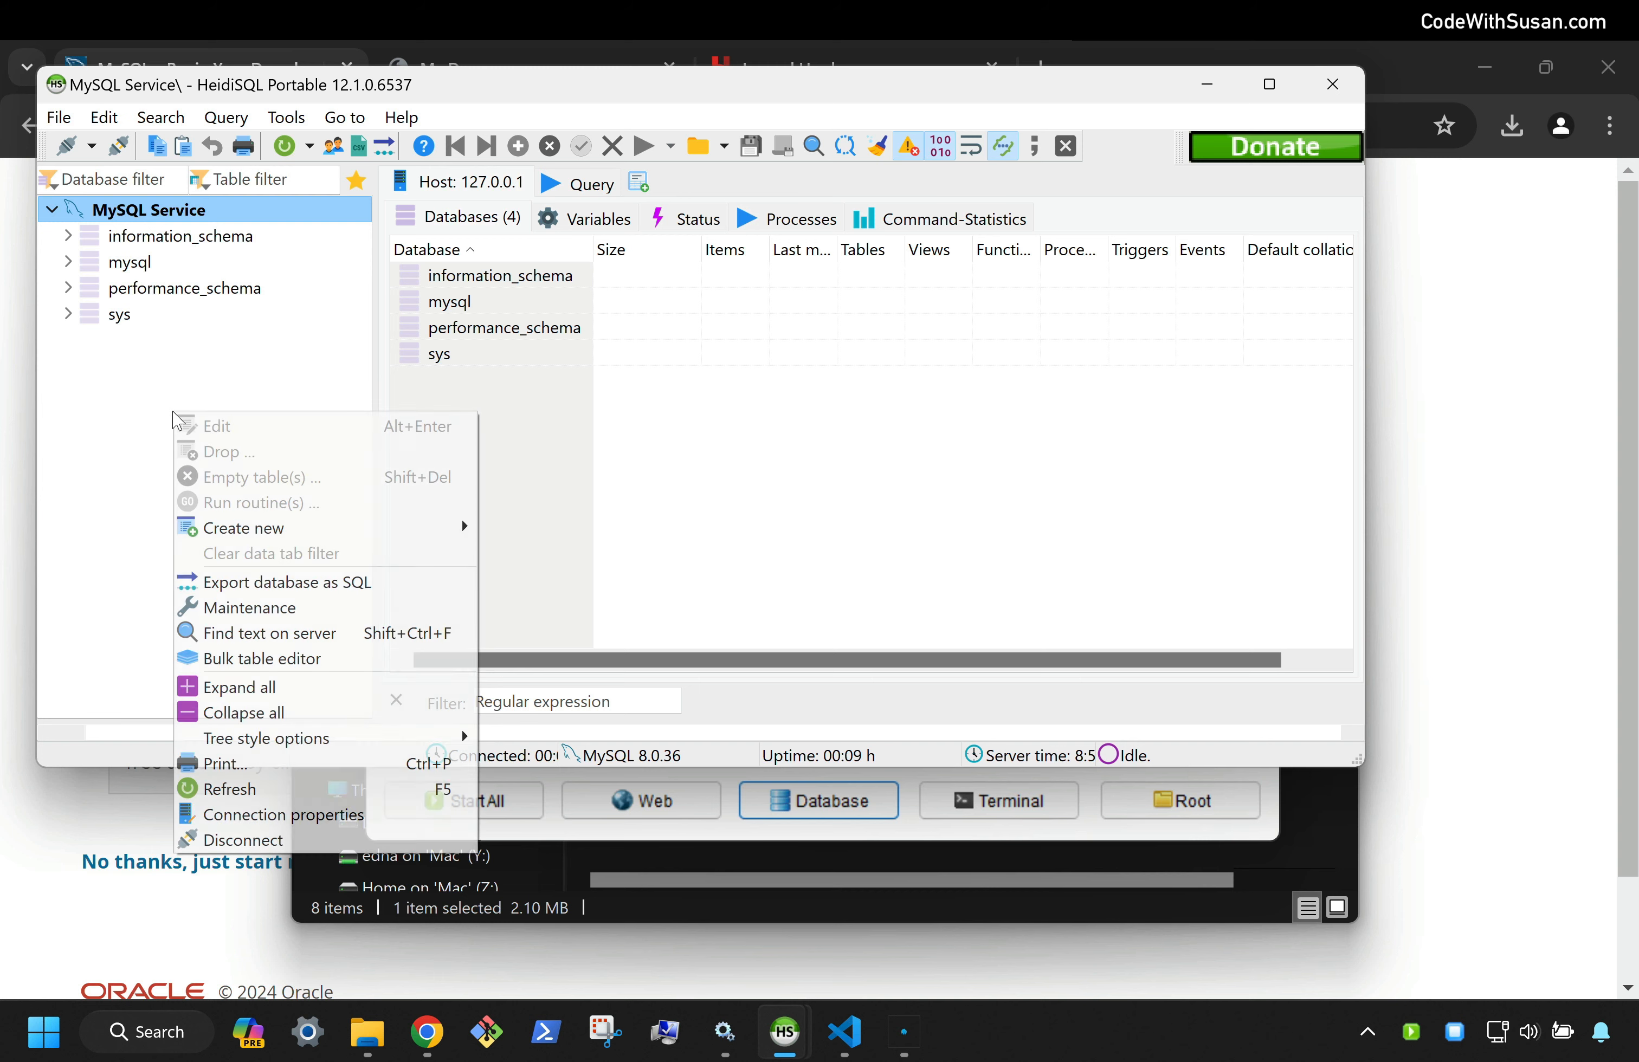
left_click(279, 788)
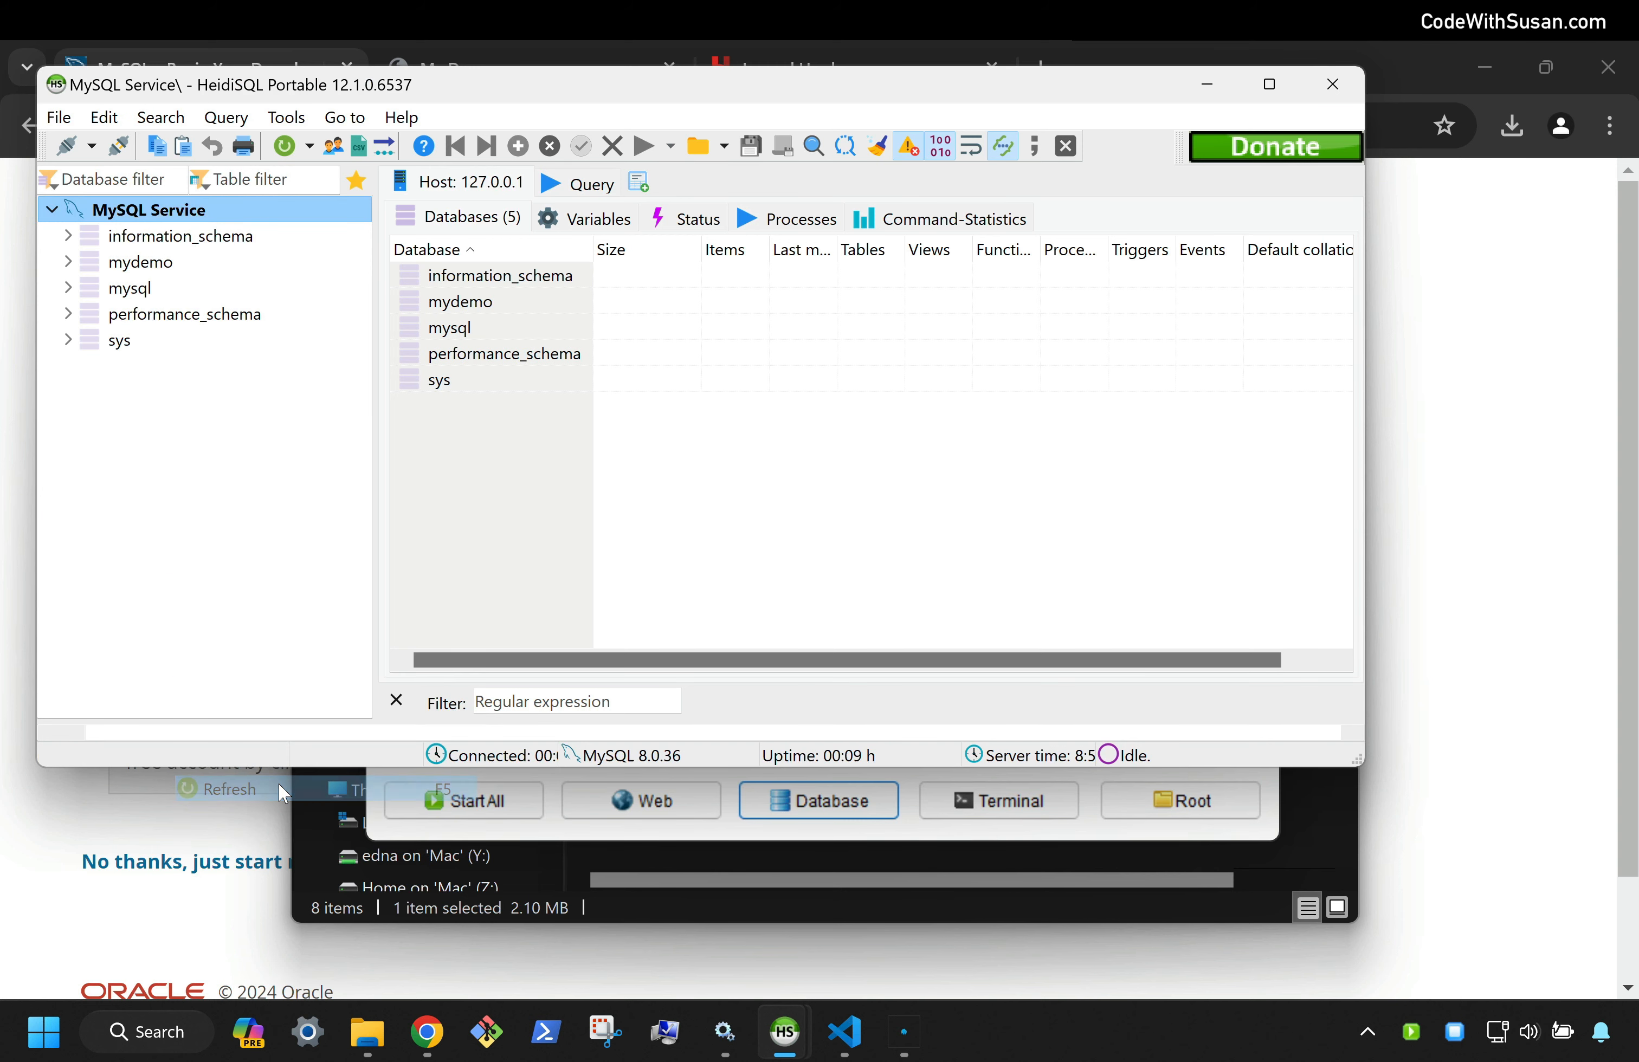
left_click(128, 275)
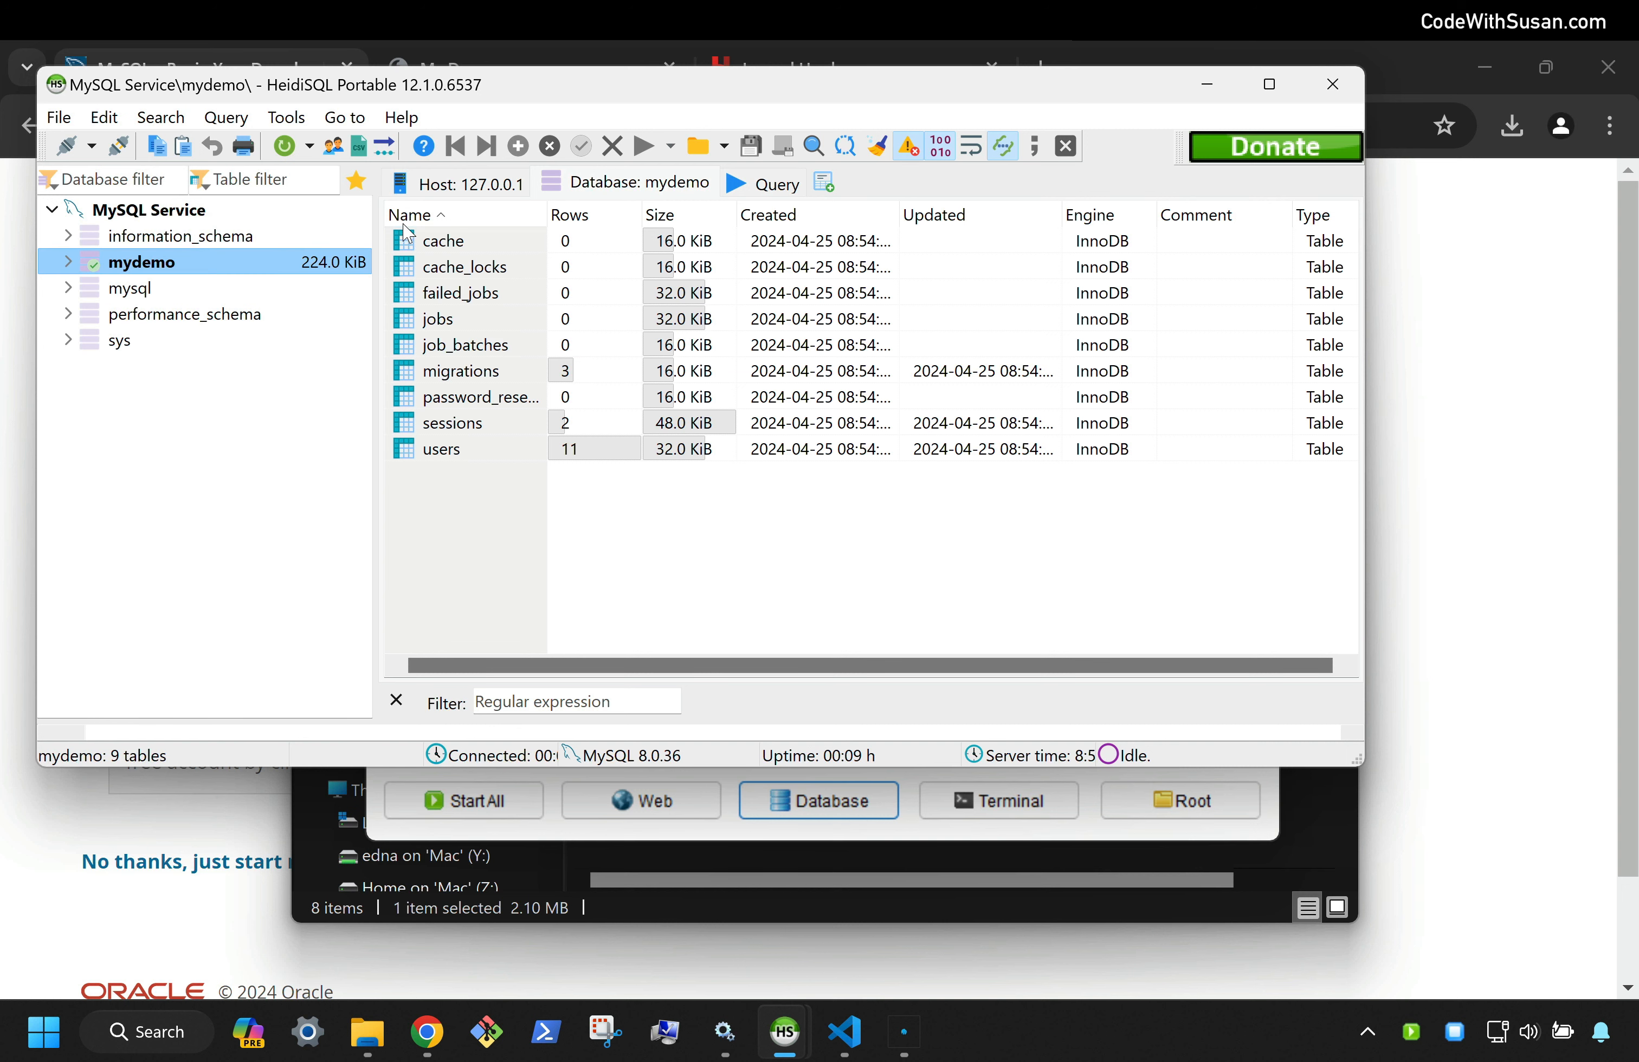
left_click(412, 452)
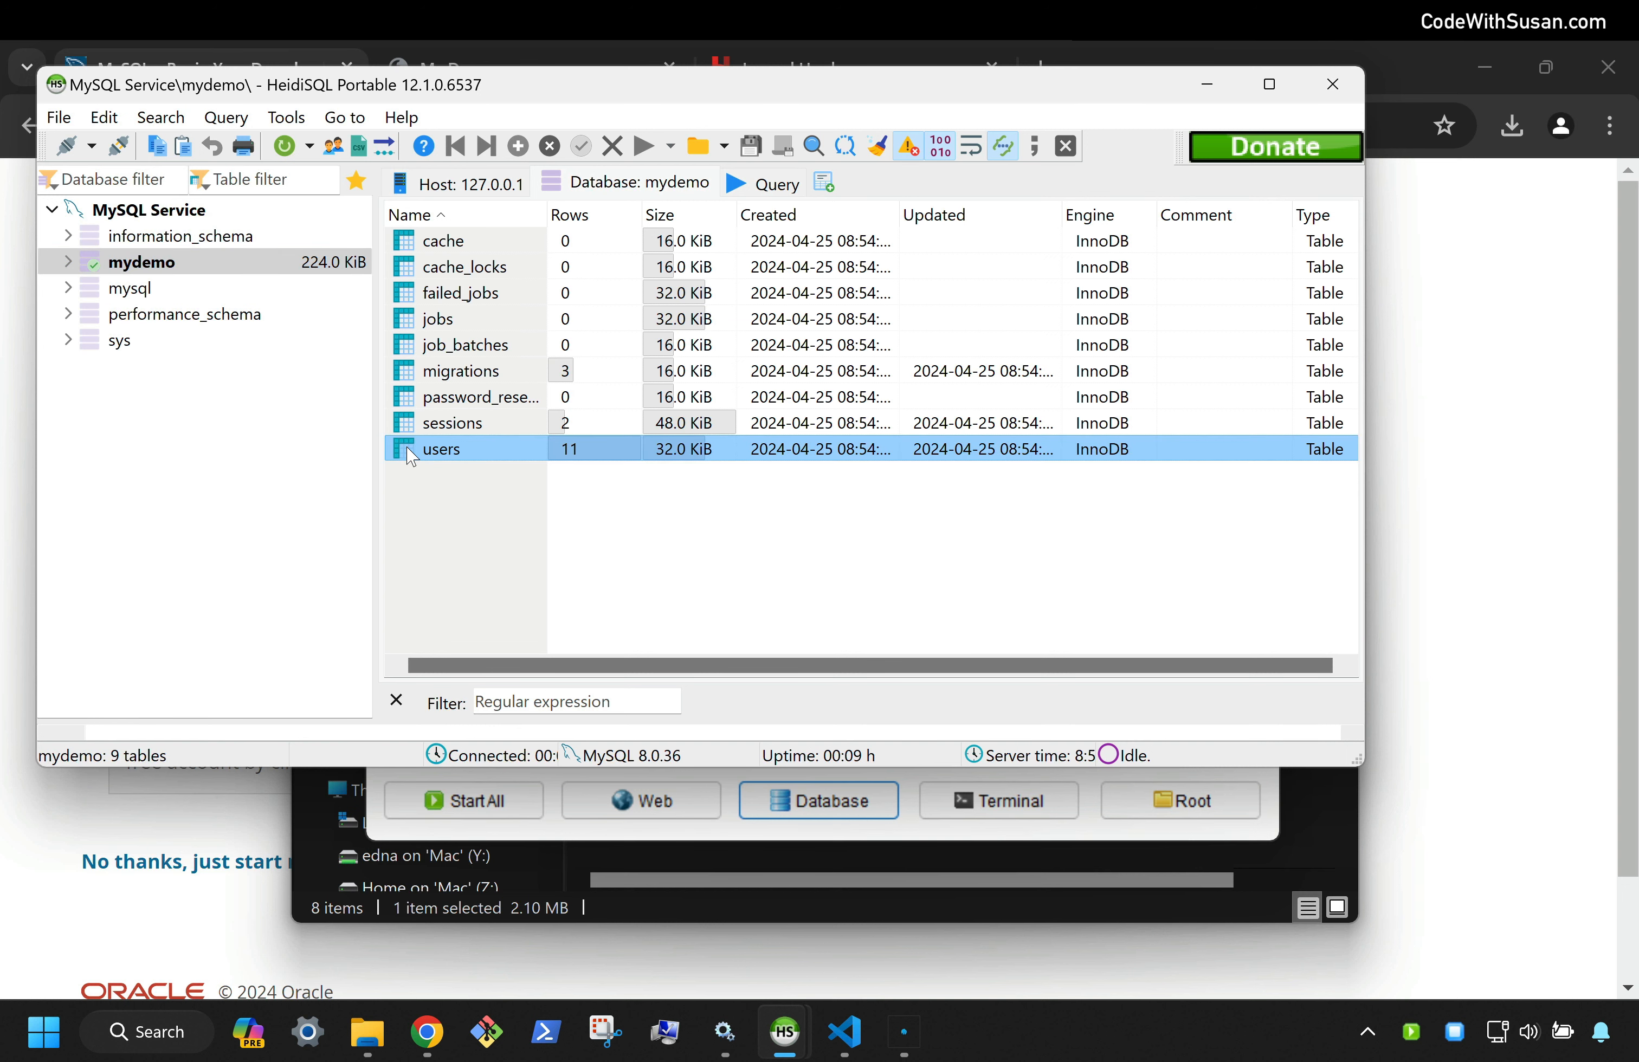
double_click(407, 448)
Check the users table's 11 rows on the Data tab, then close HeidiSQL
scroll(504, 529, "down", 1)
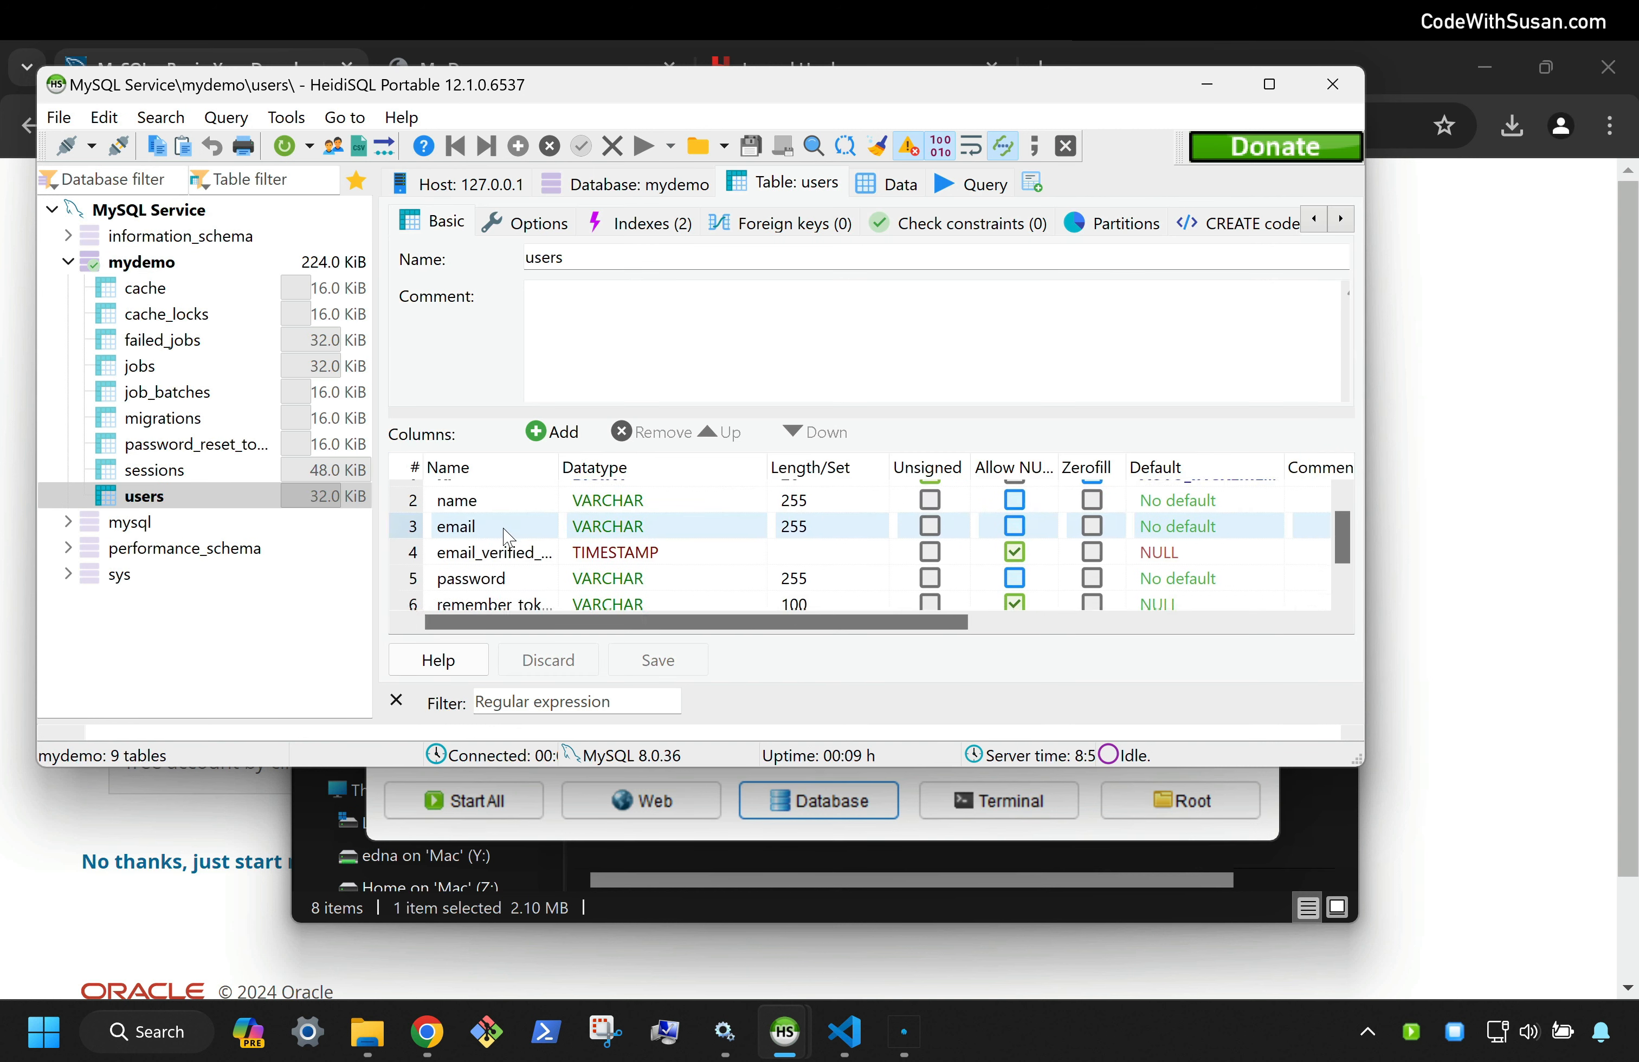
scroll(509, 539, "down", 2)
scroll(508, 538, "up", 3)
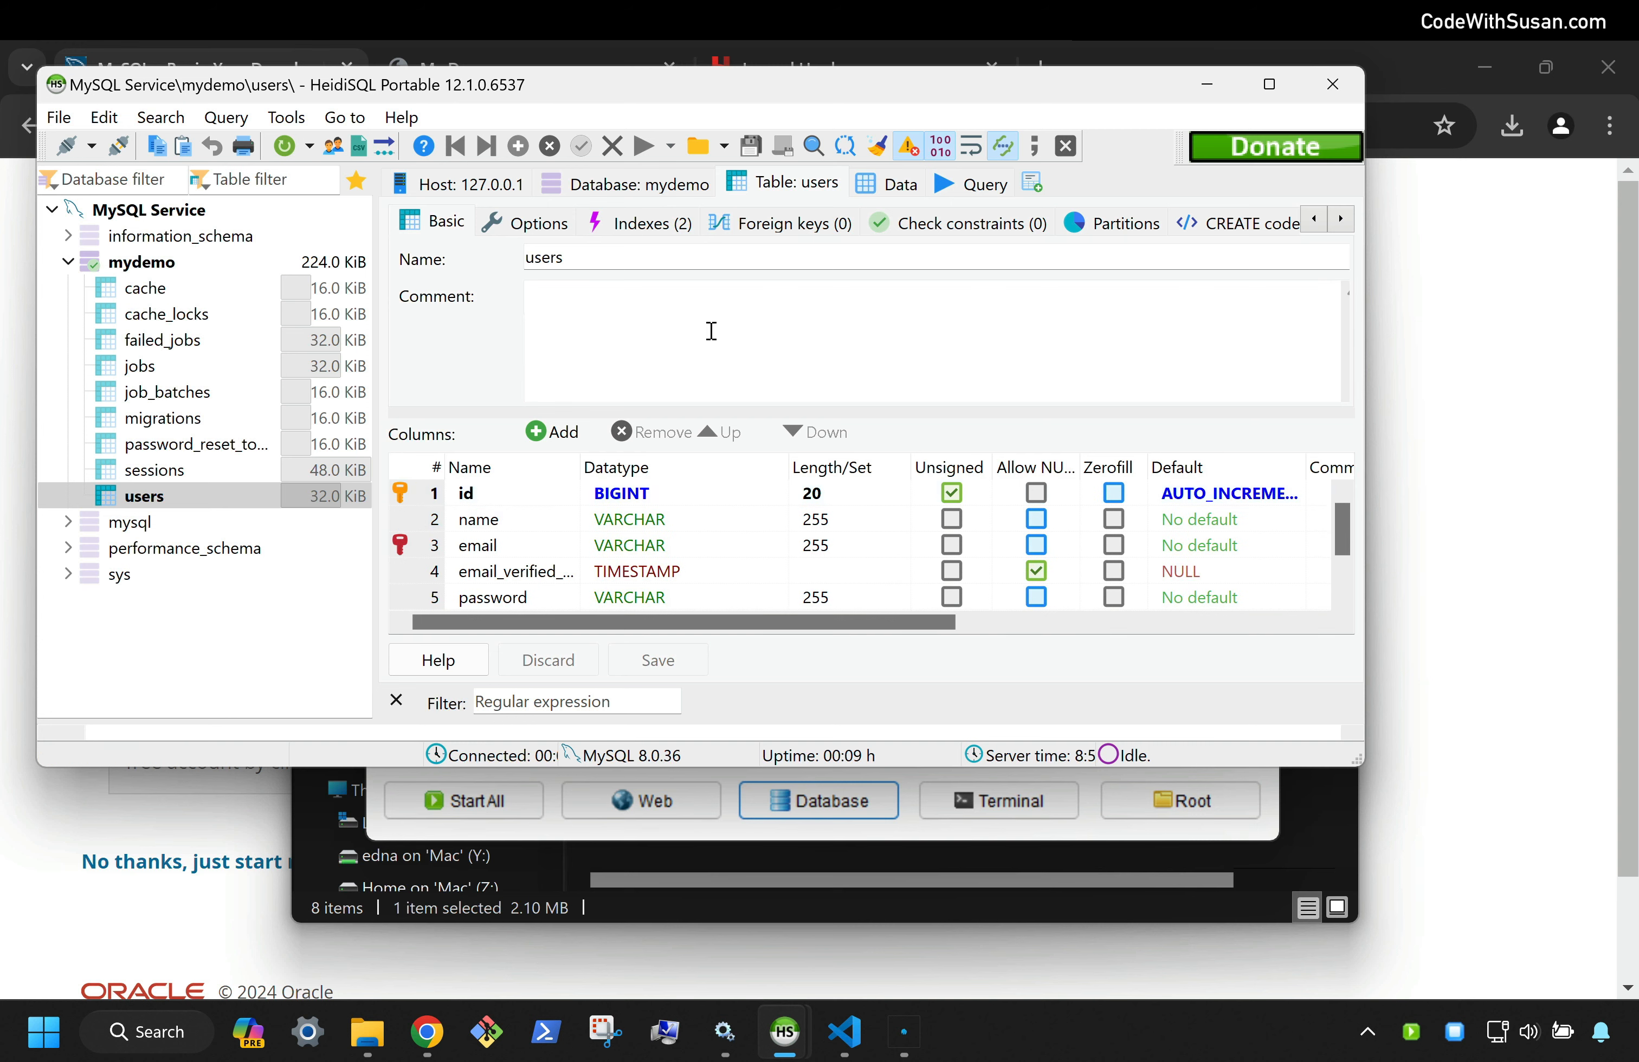
left_click(890, 182)
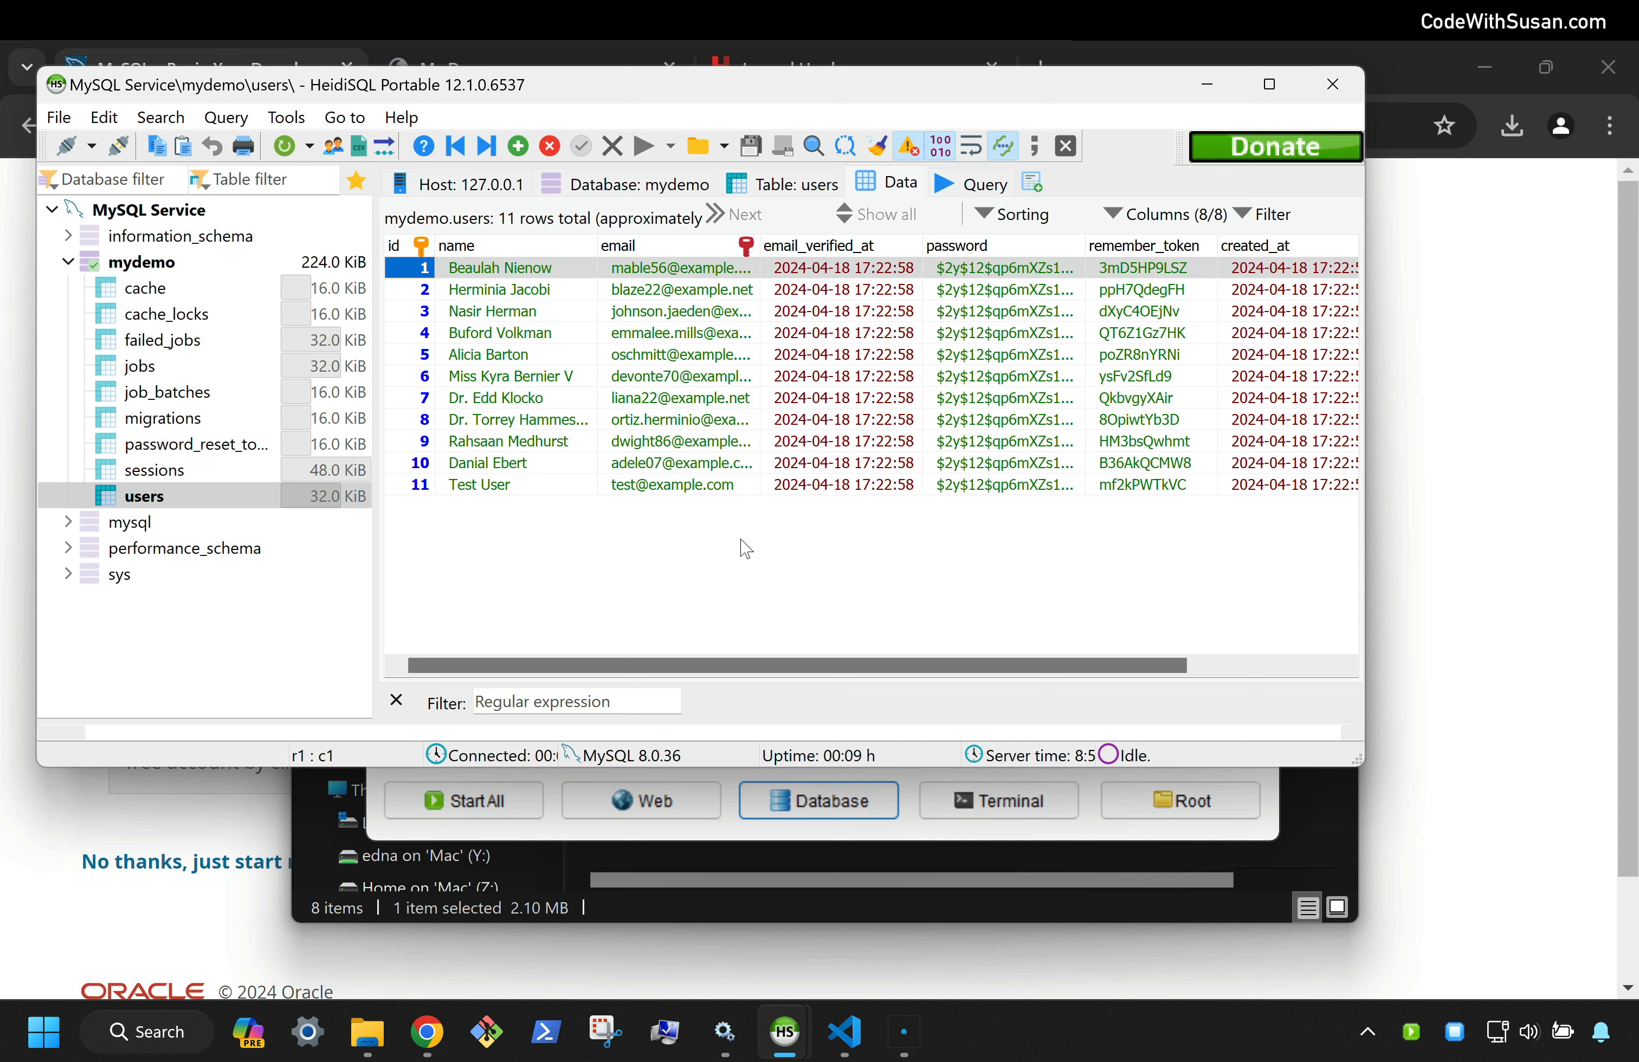
left_click(544, 569)
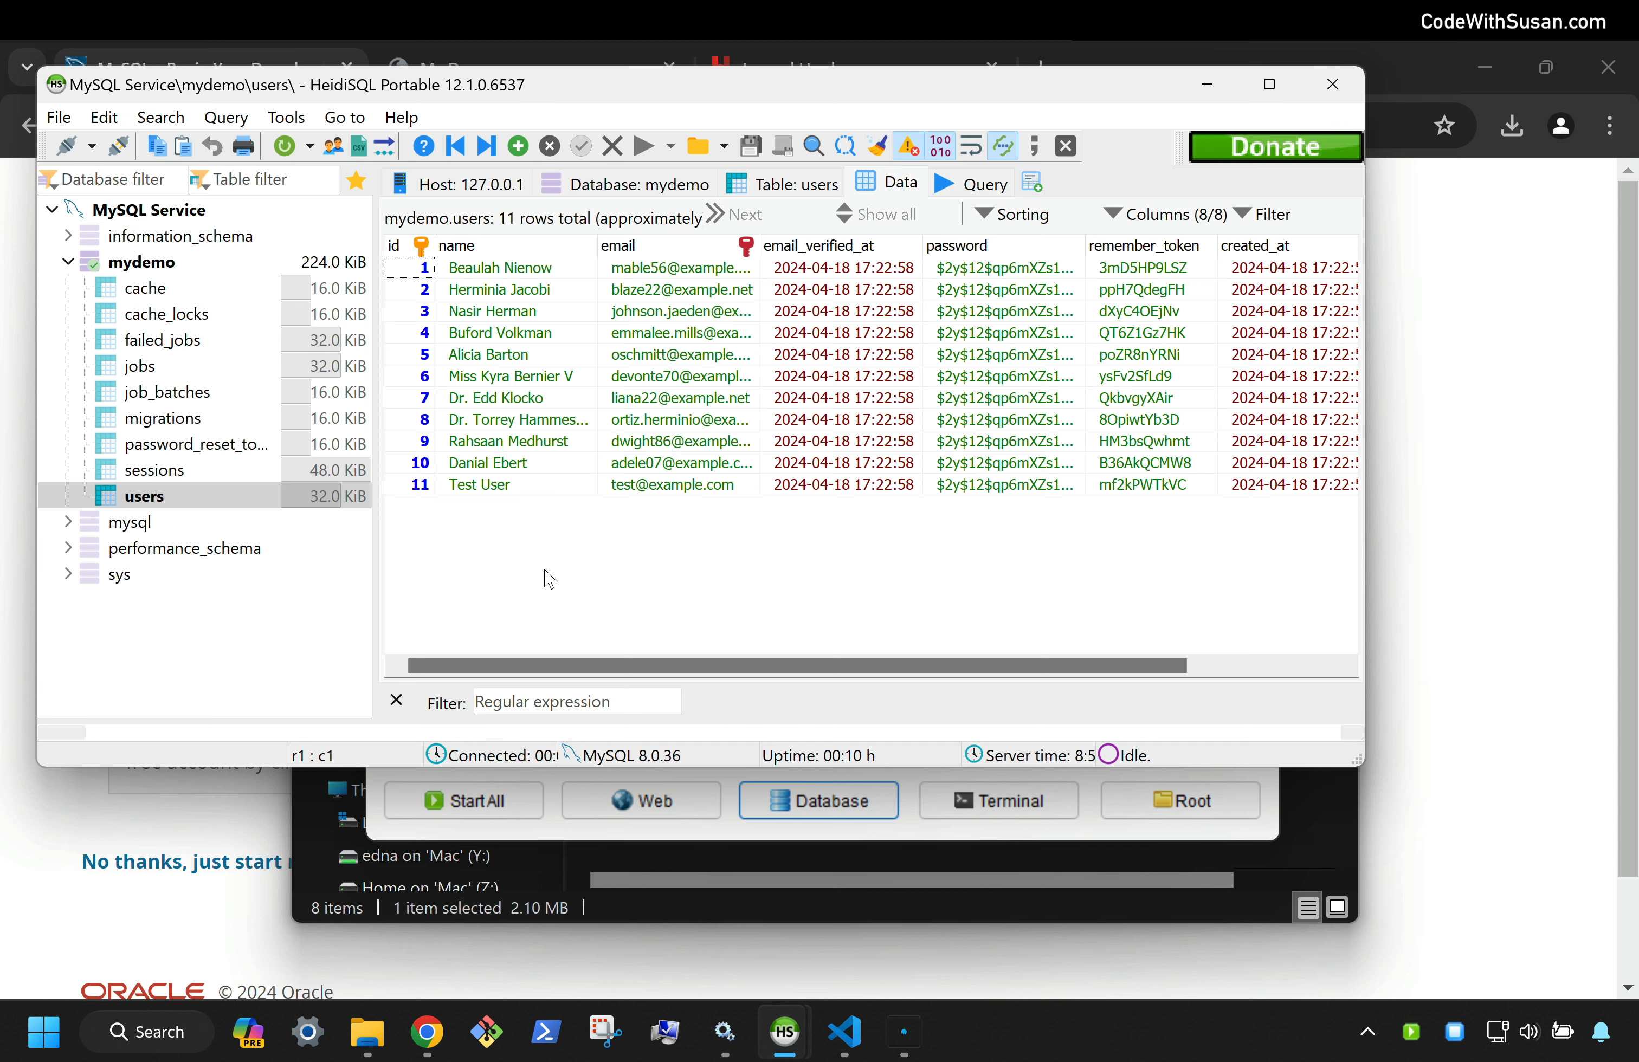
left_click(1349, 85)
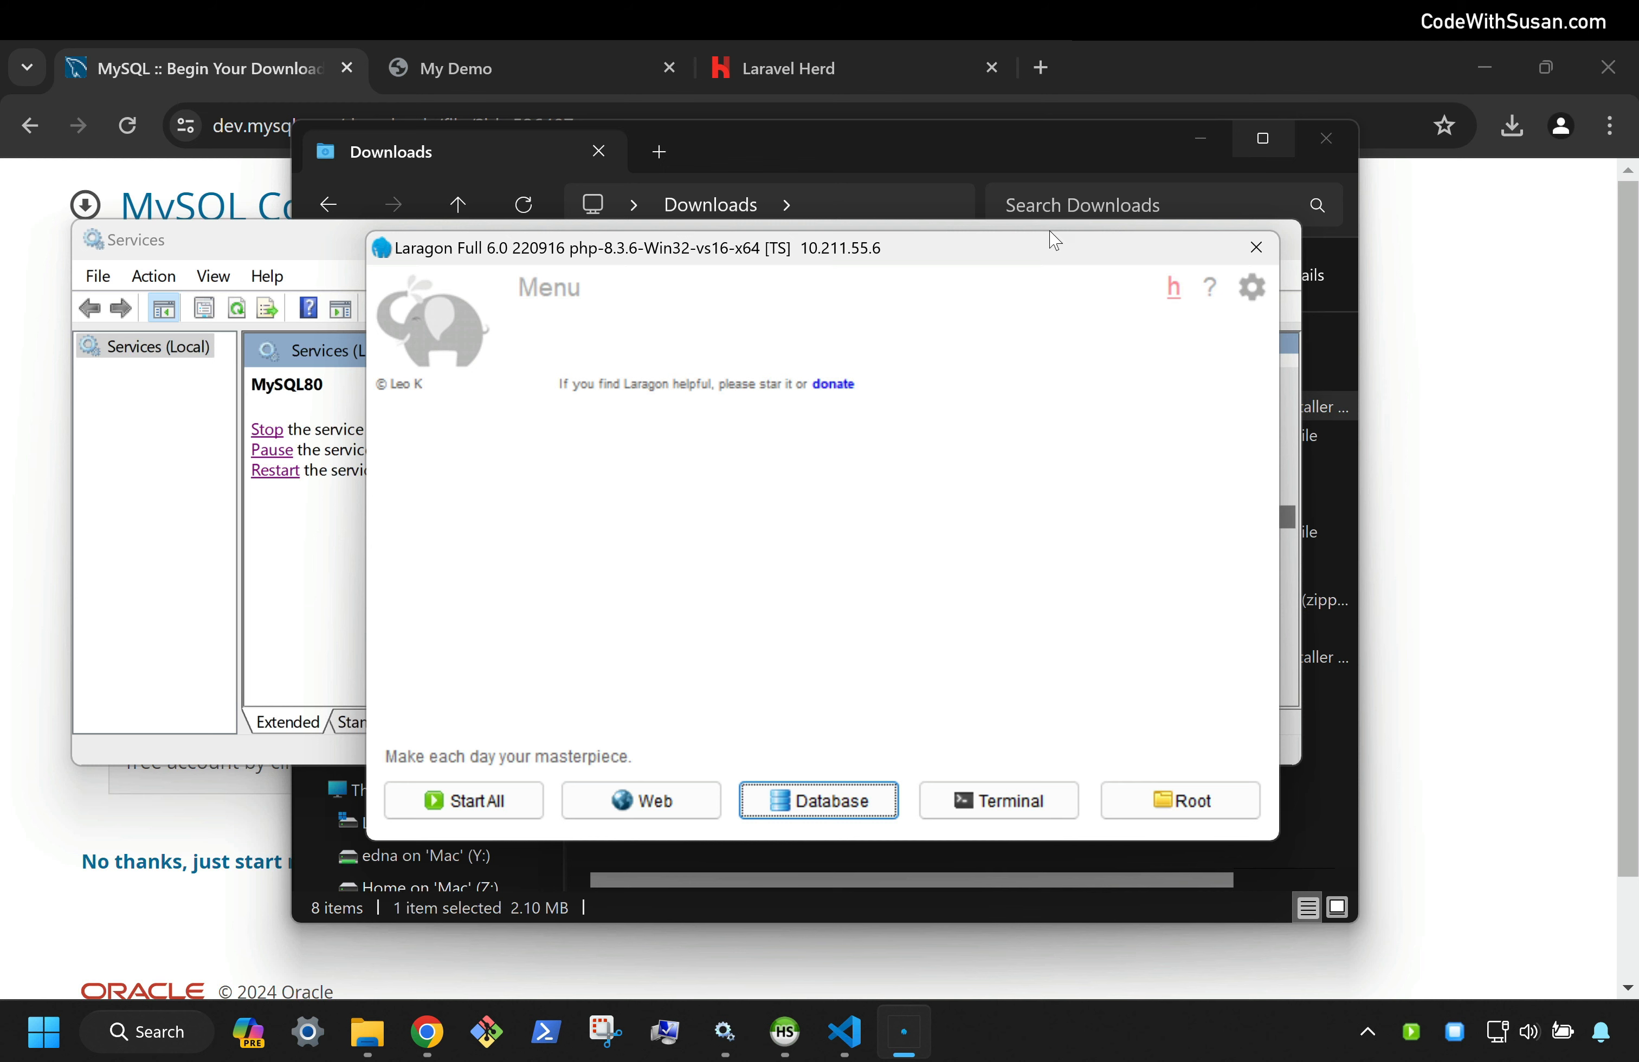
Close Laragon and browse the Laravel Herd for Windows page in Chrome
left_click(1263, 252)
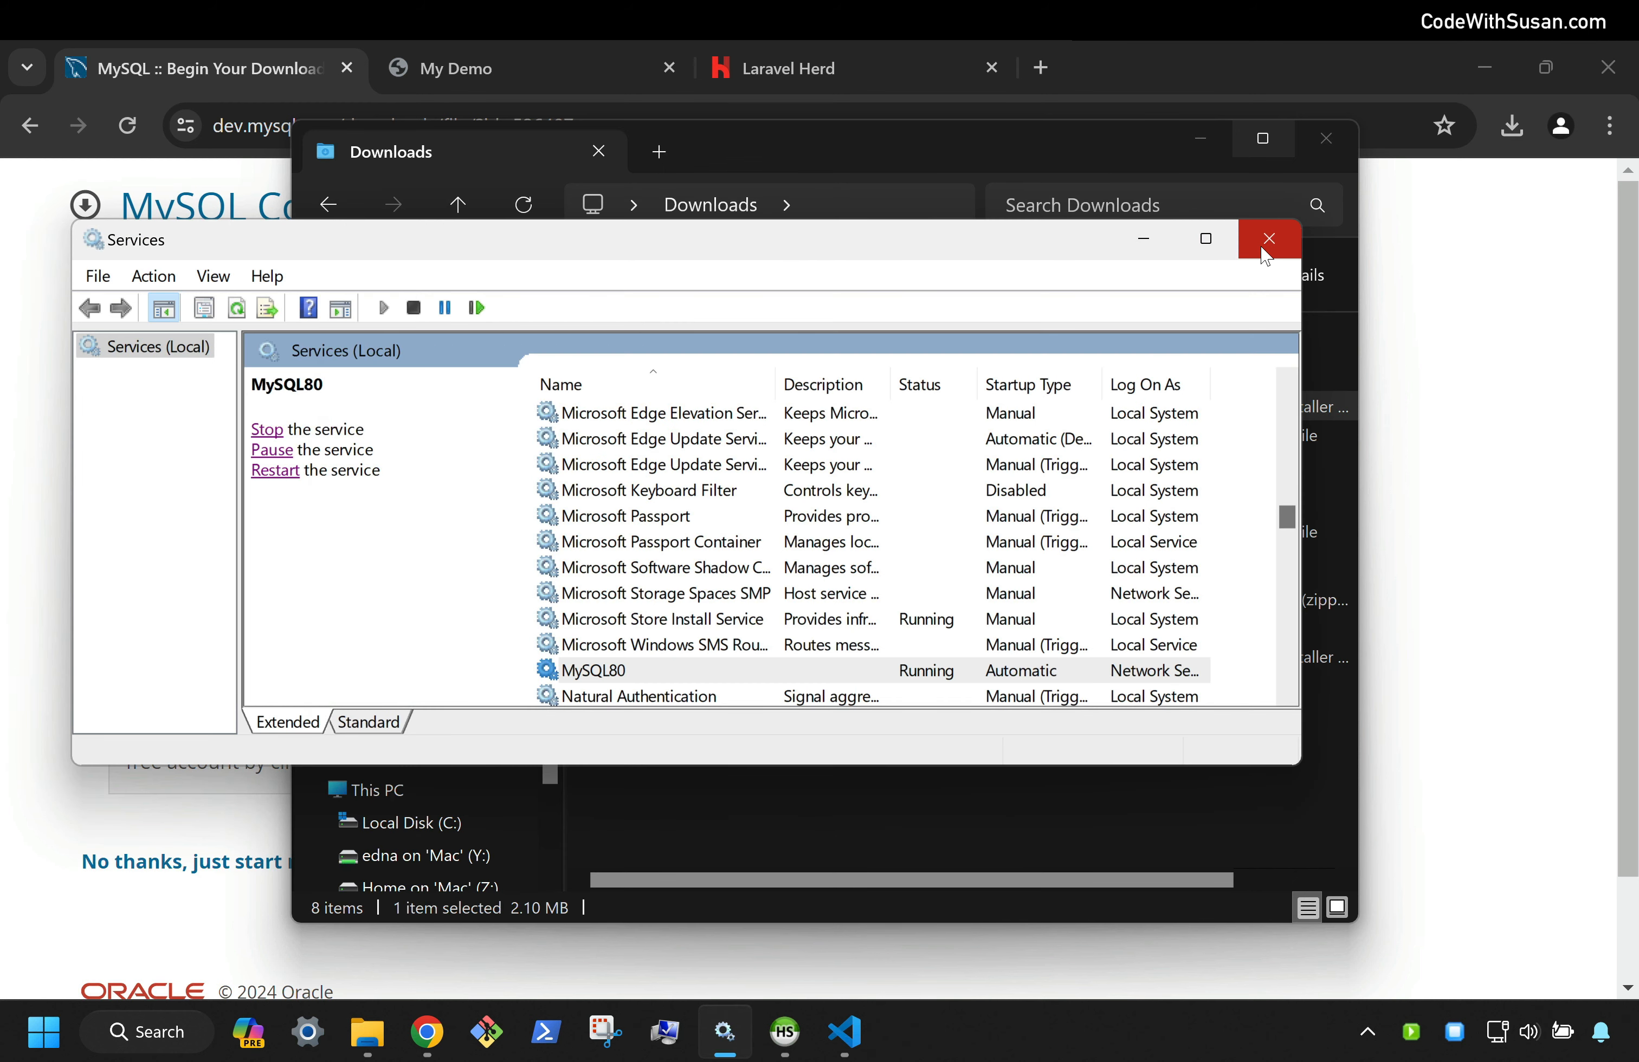
left_click(759, 68)
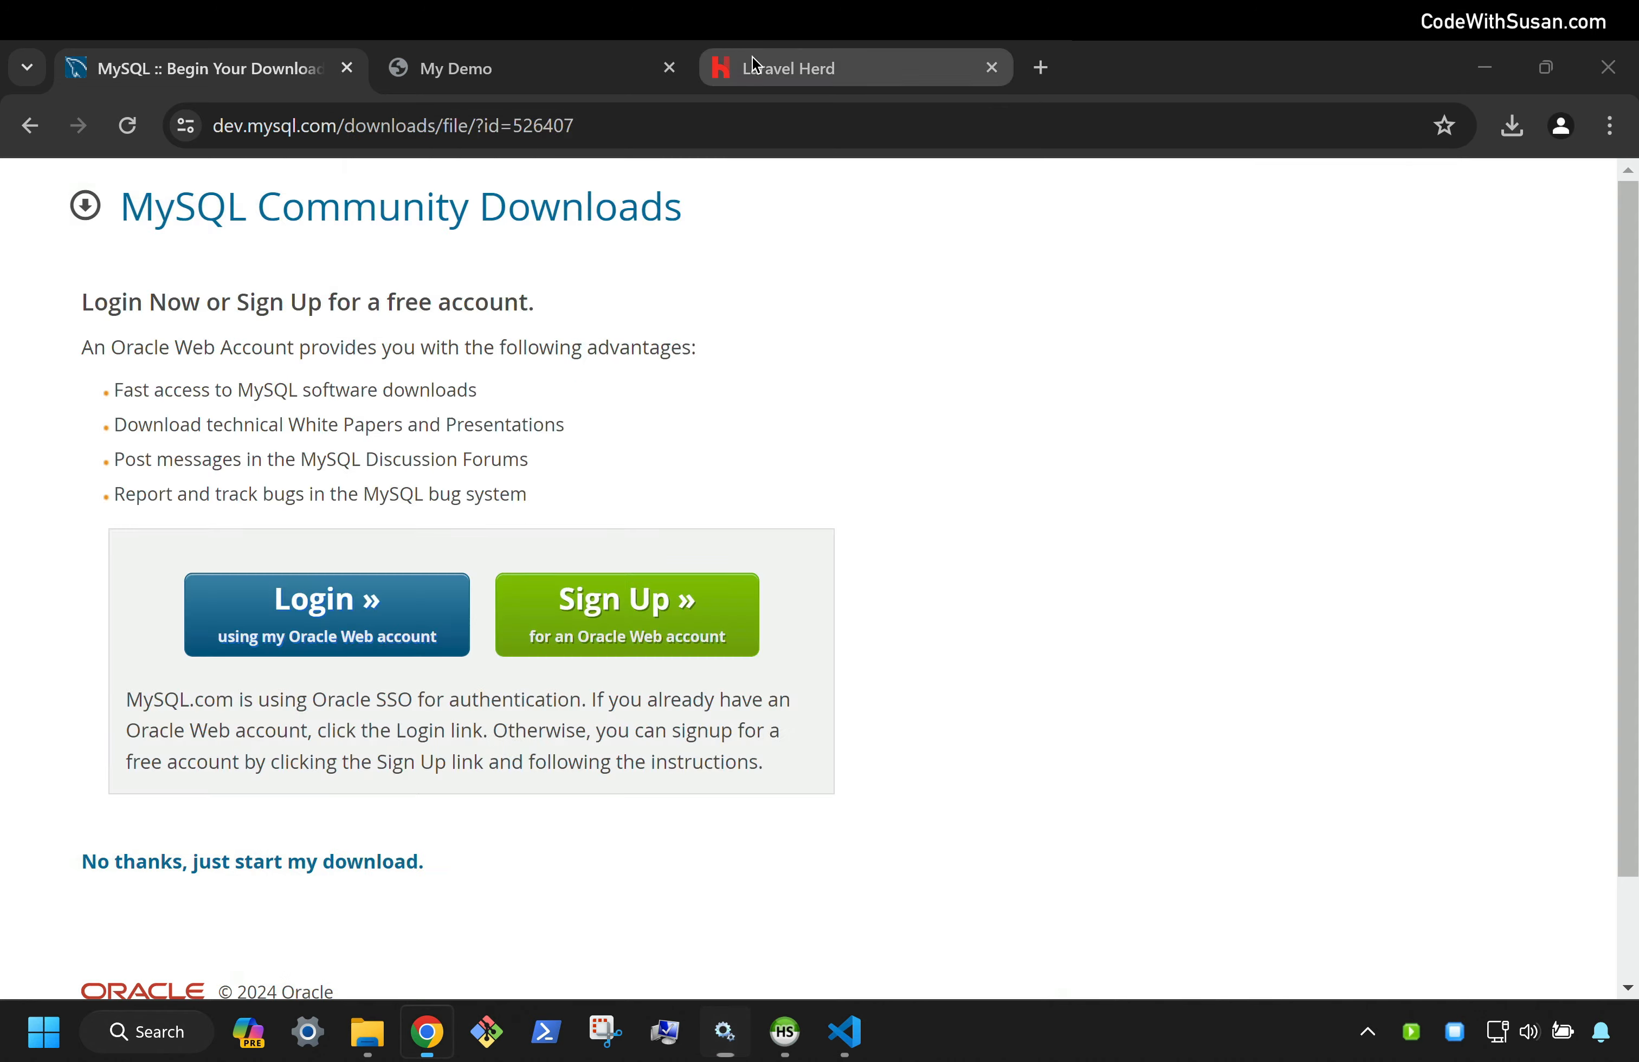
scroll(797, 355, "down", 3)
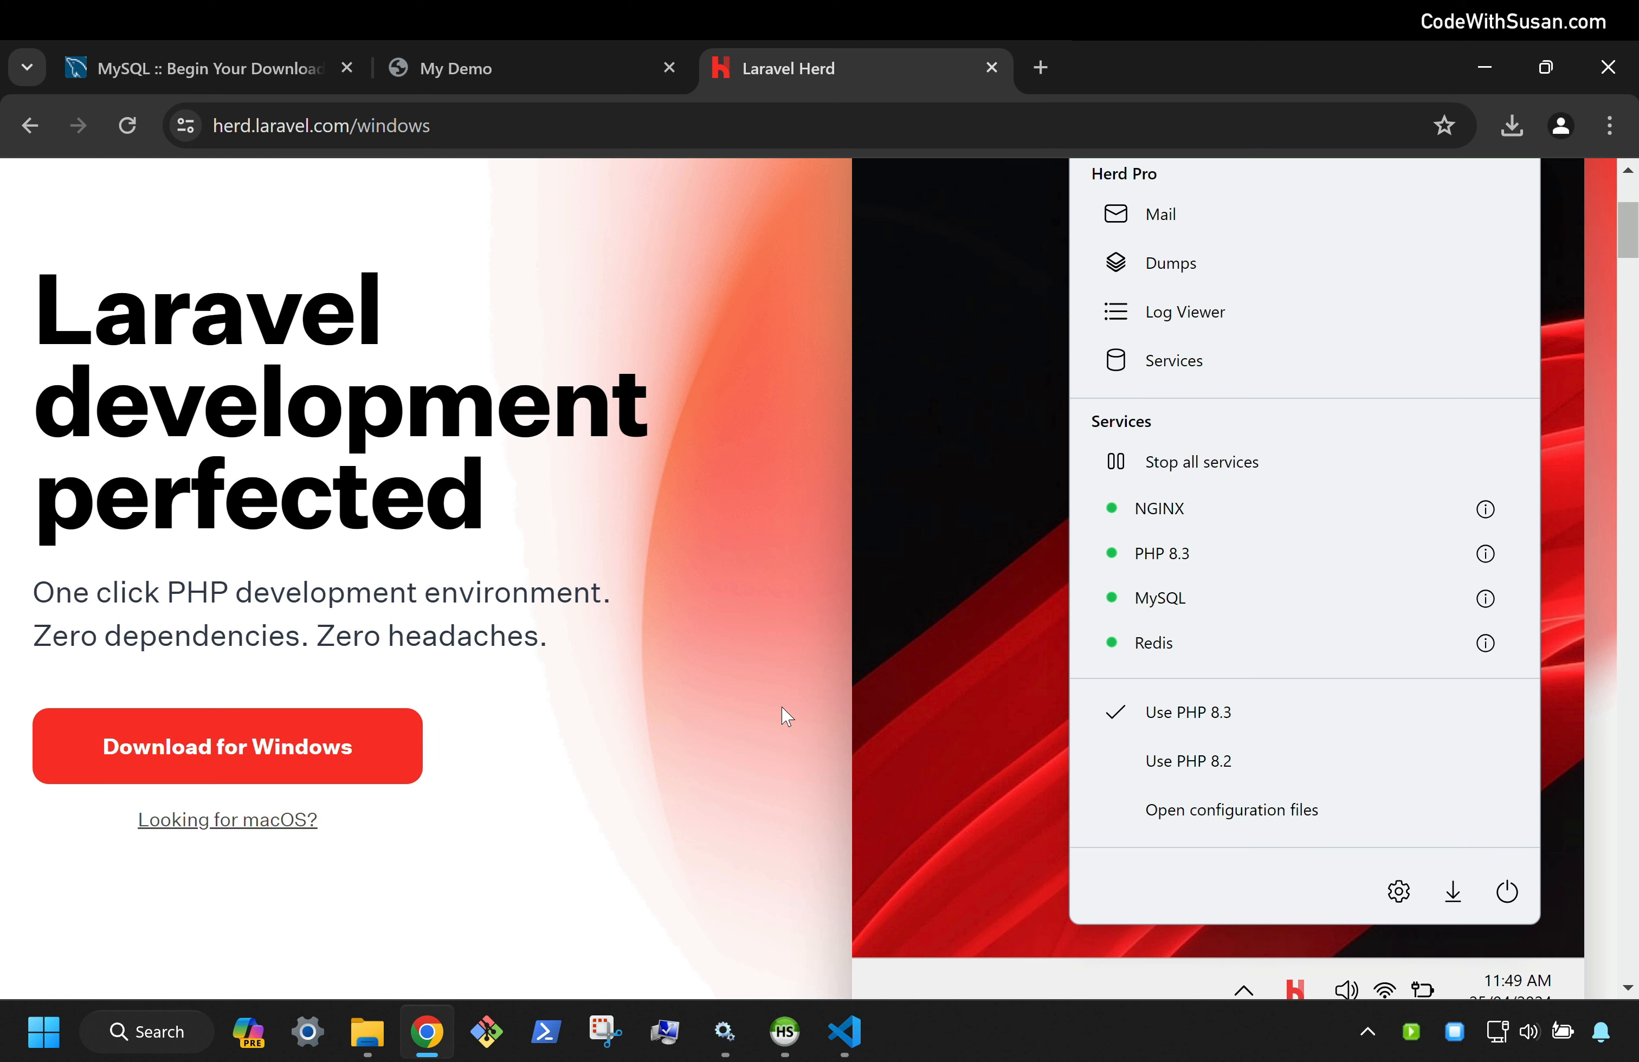
left_click(121, 1031)
Search 'herd' and launch the Laravel Herd app on its Dashboard
type("herd")
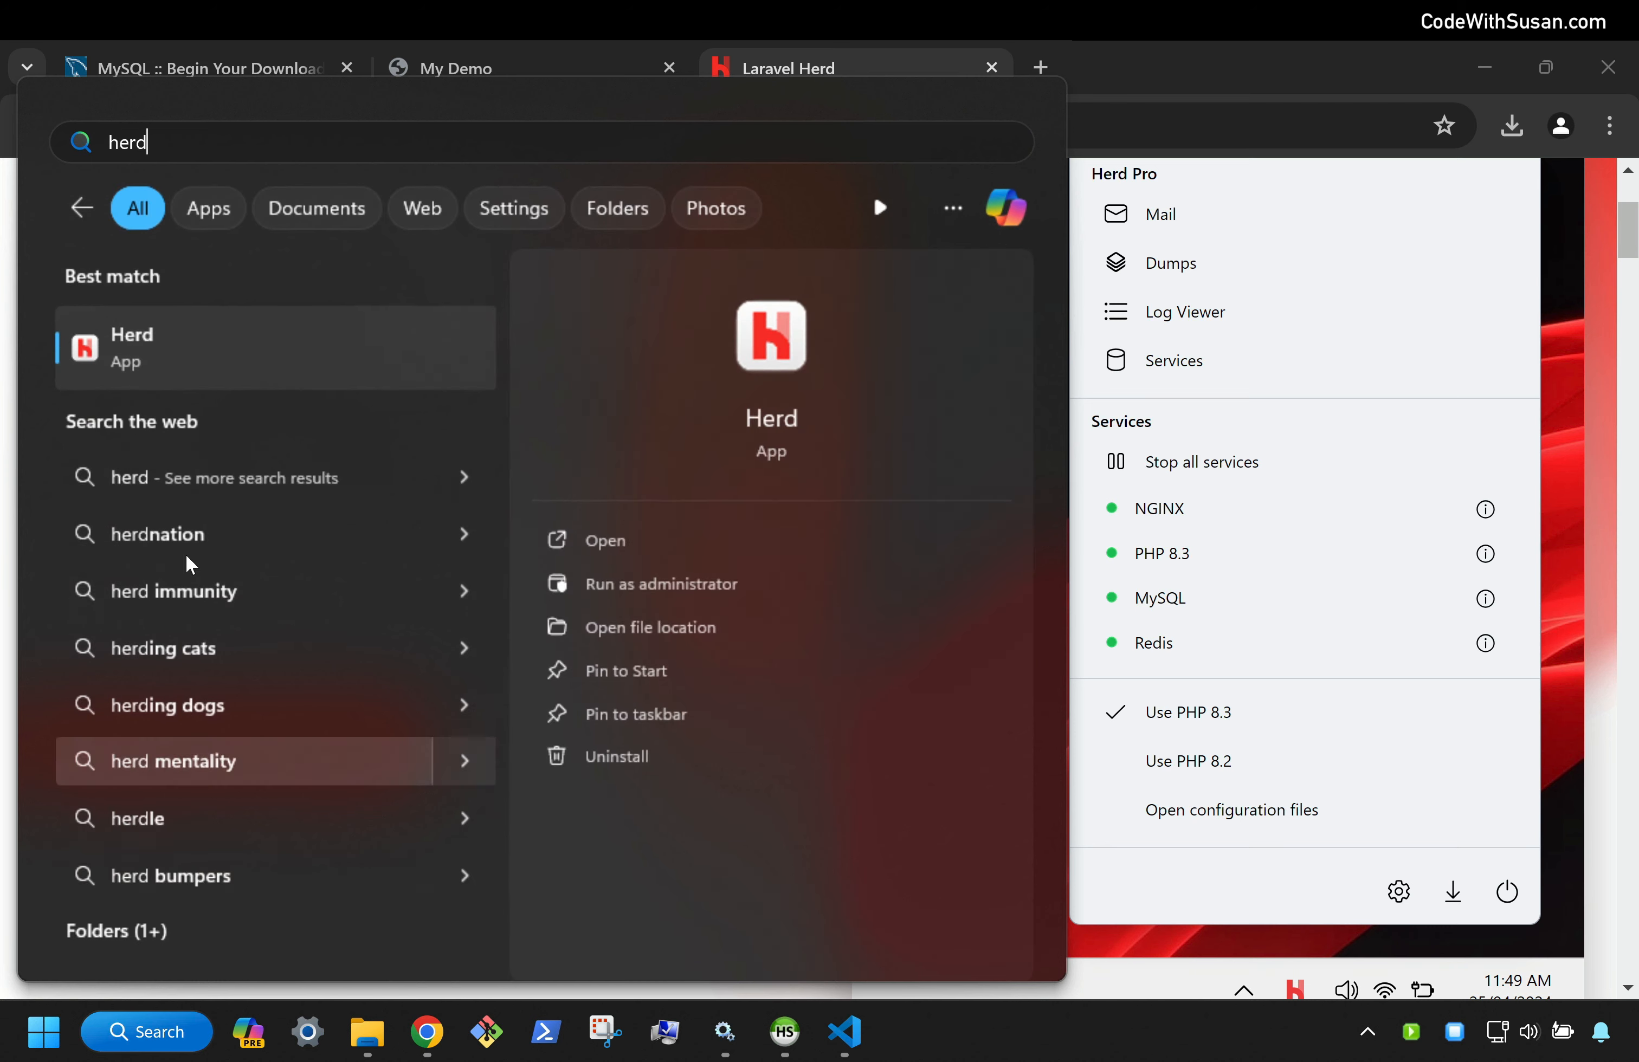
left_click(176, 349)
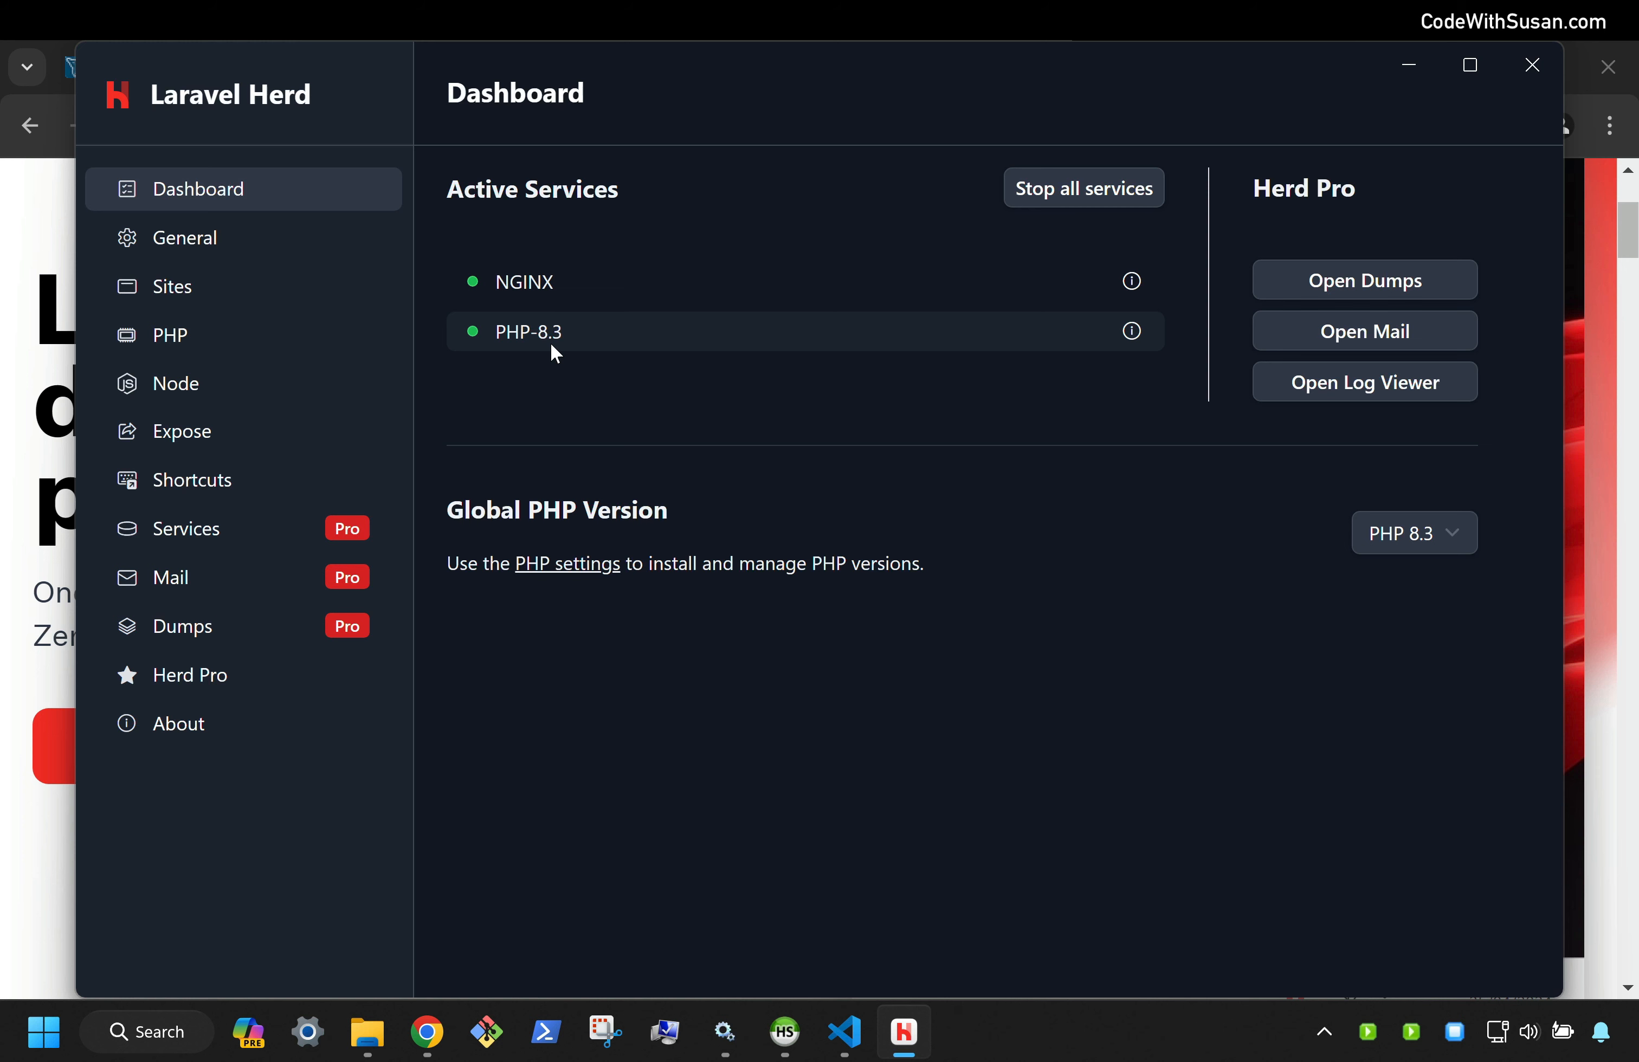
Relaunch Laragon and confirm its PHP version menu shows php-8.3.6
left_click(151, 1030)
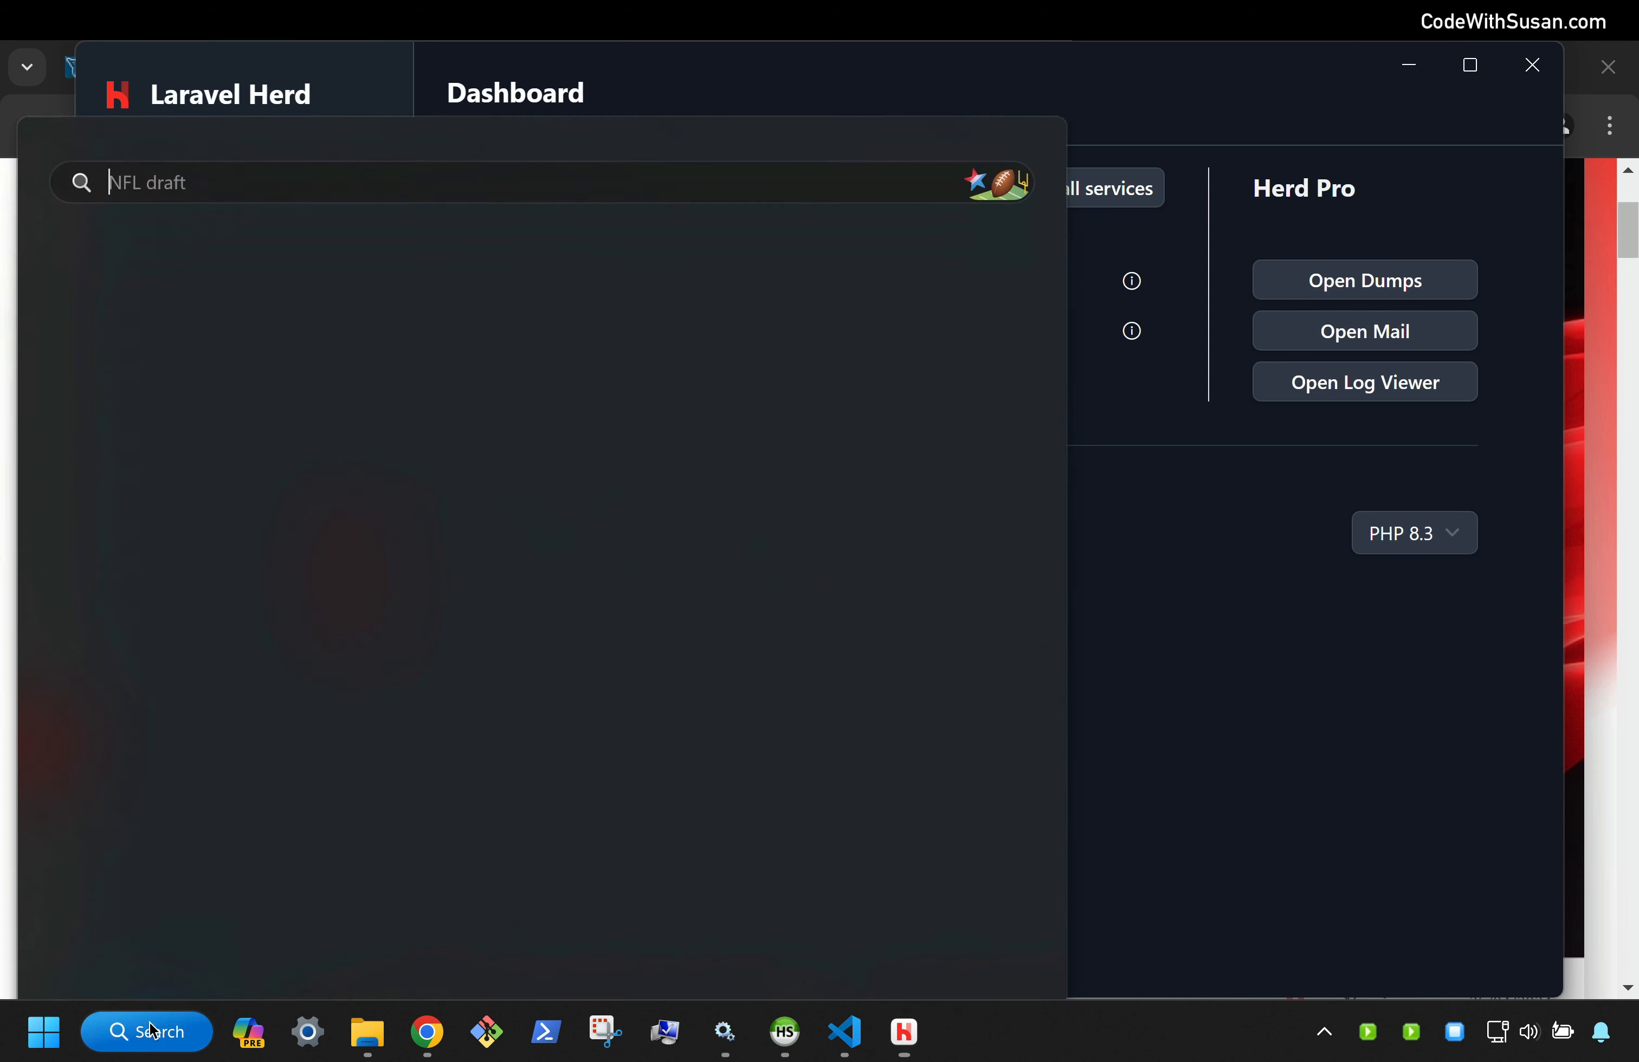
type("larag")
key("Return")
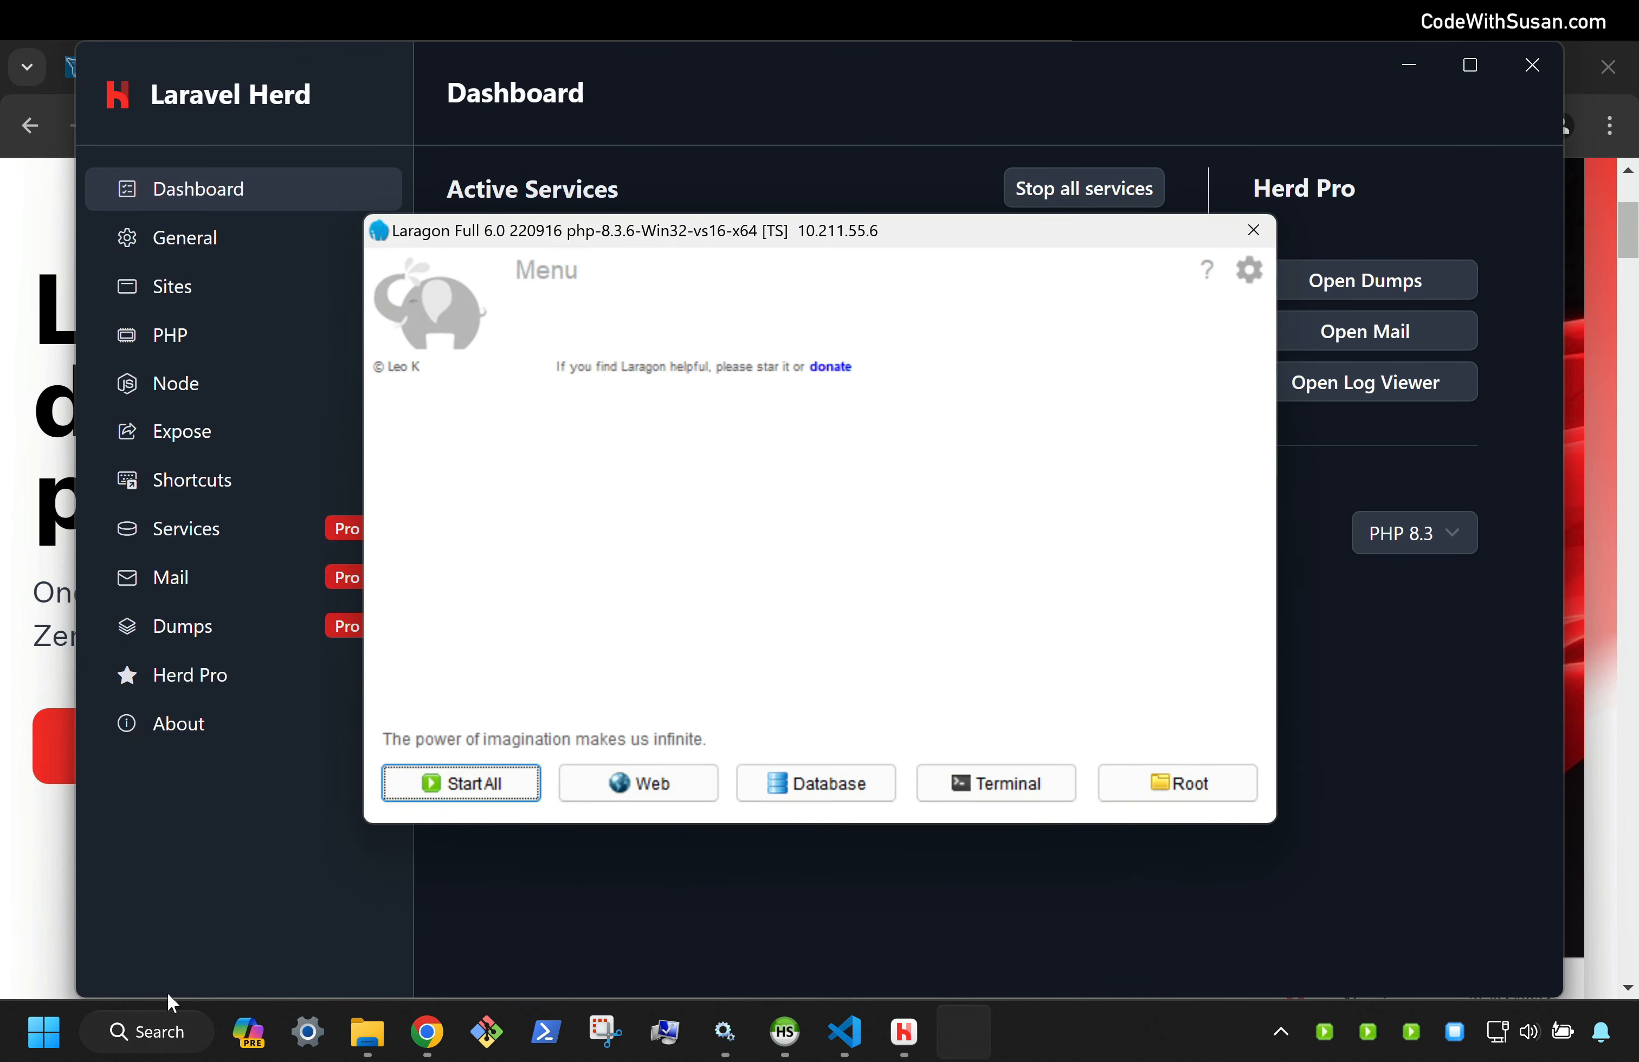
right_click(684, 522)
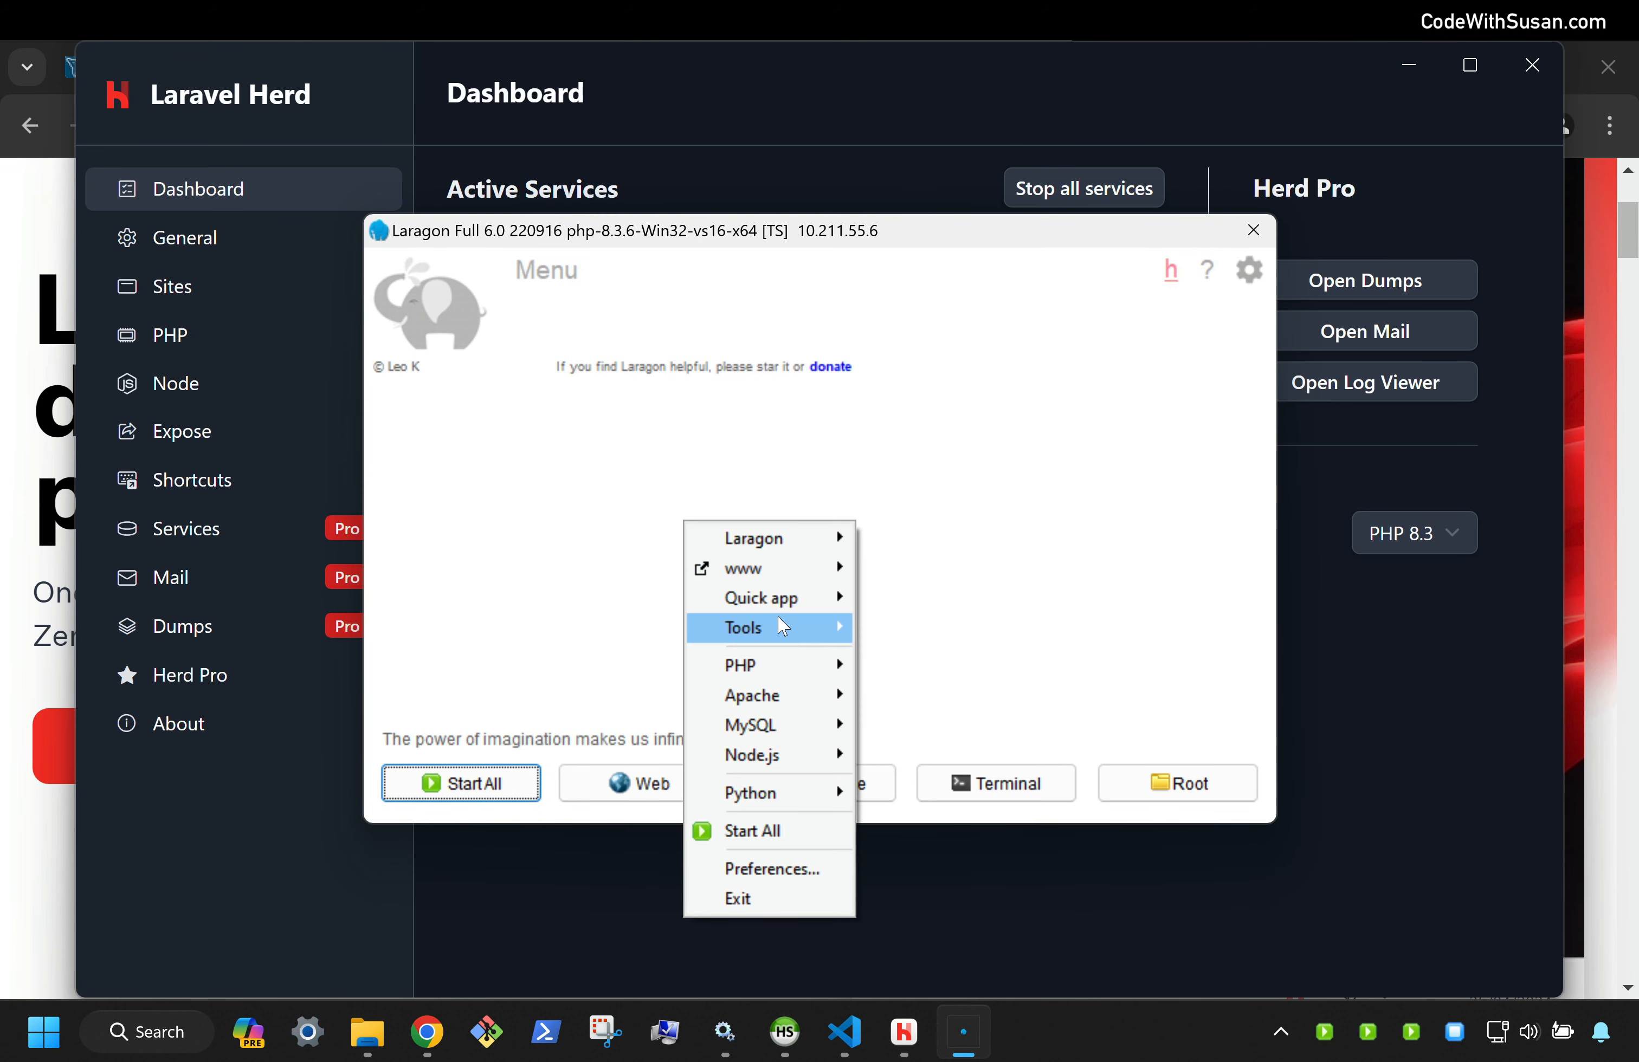
mouse_move(799, 663)
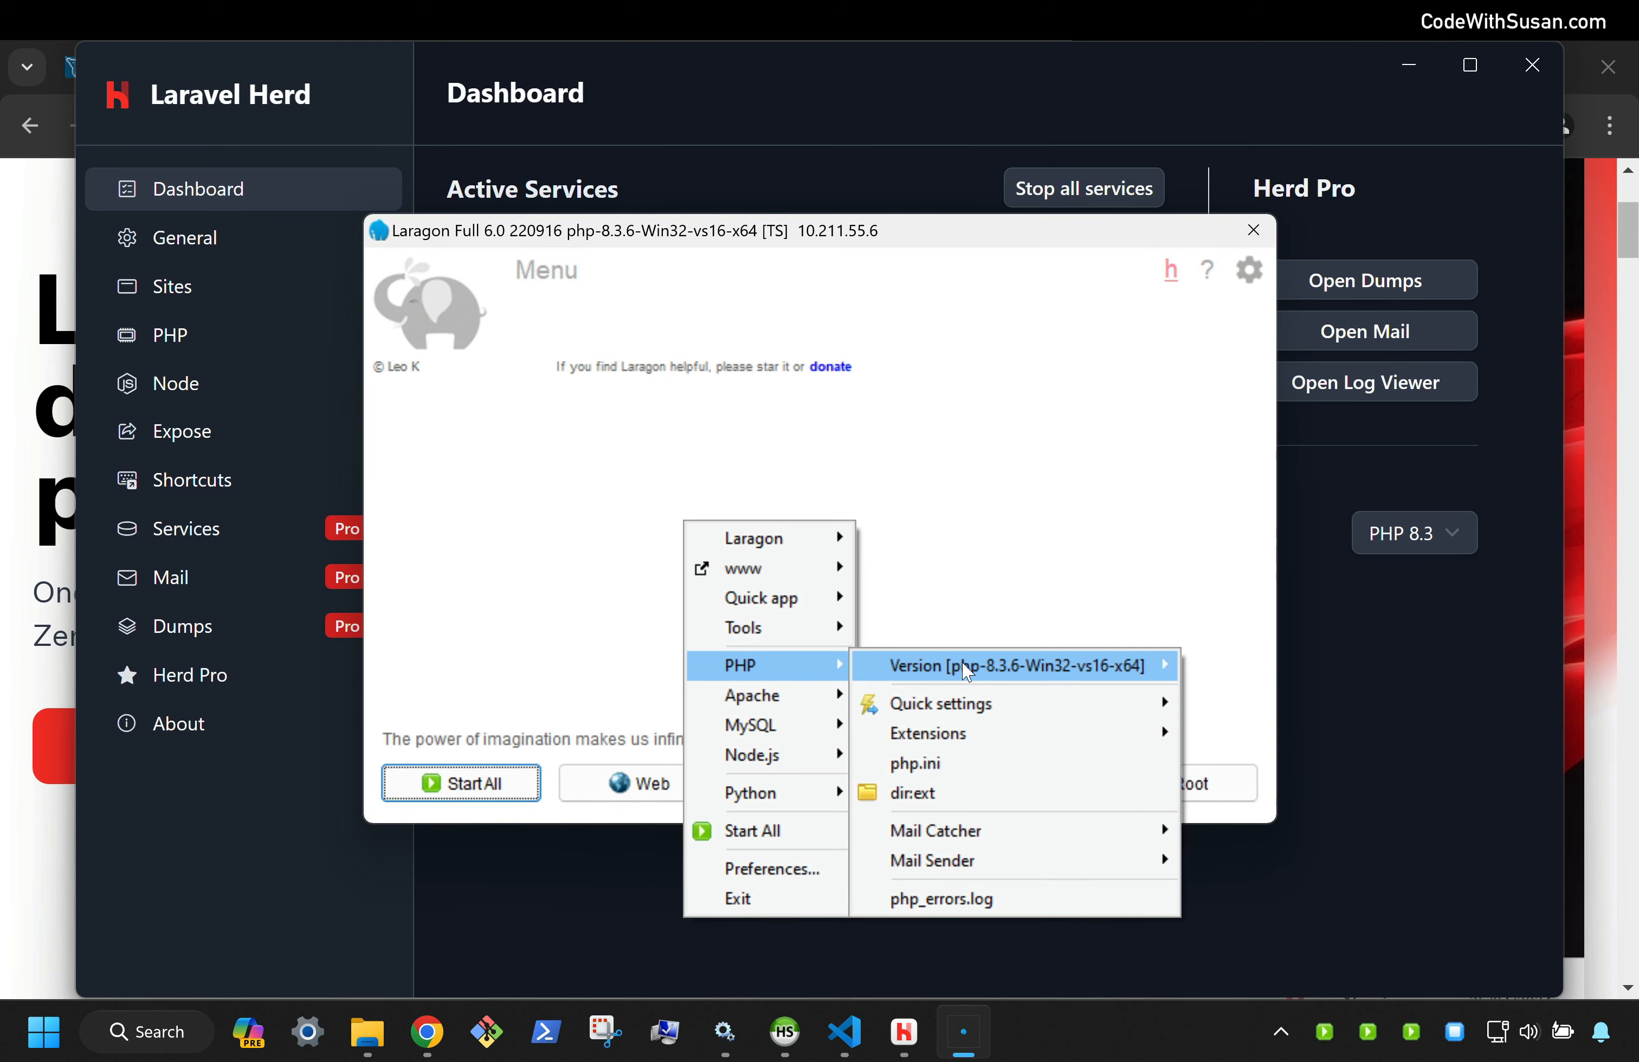
mouse_move(967, 671)
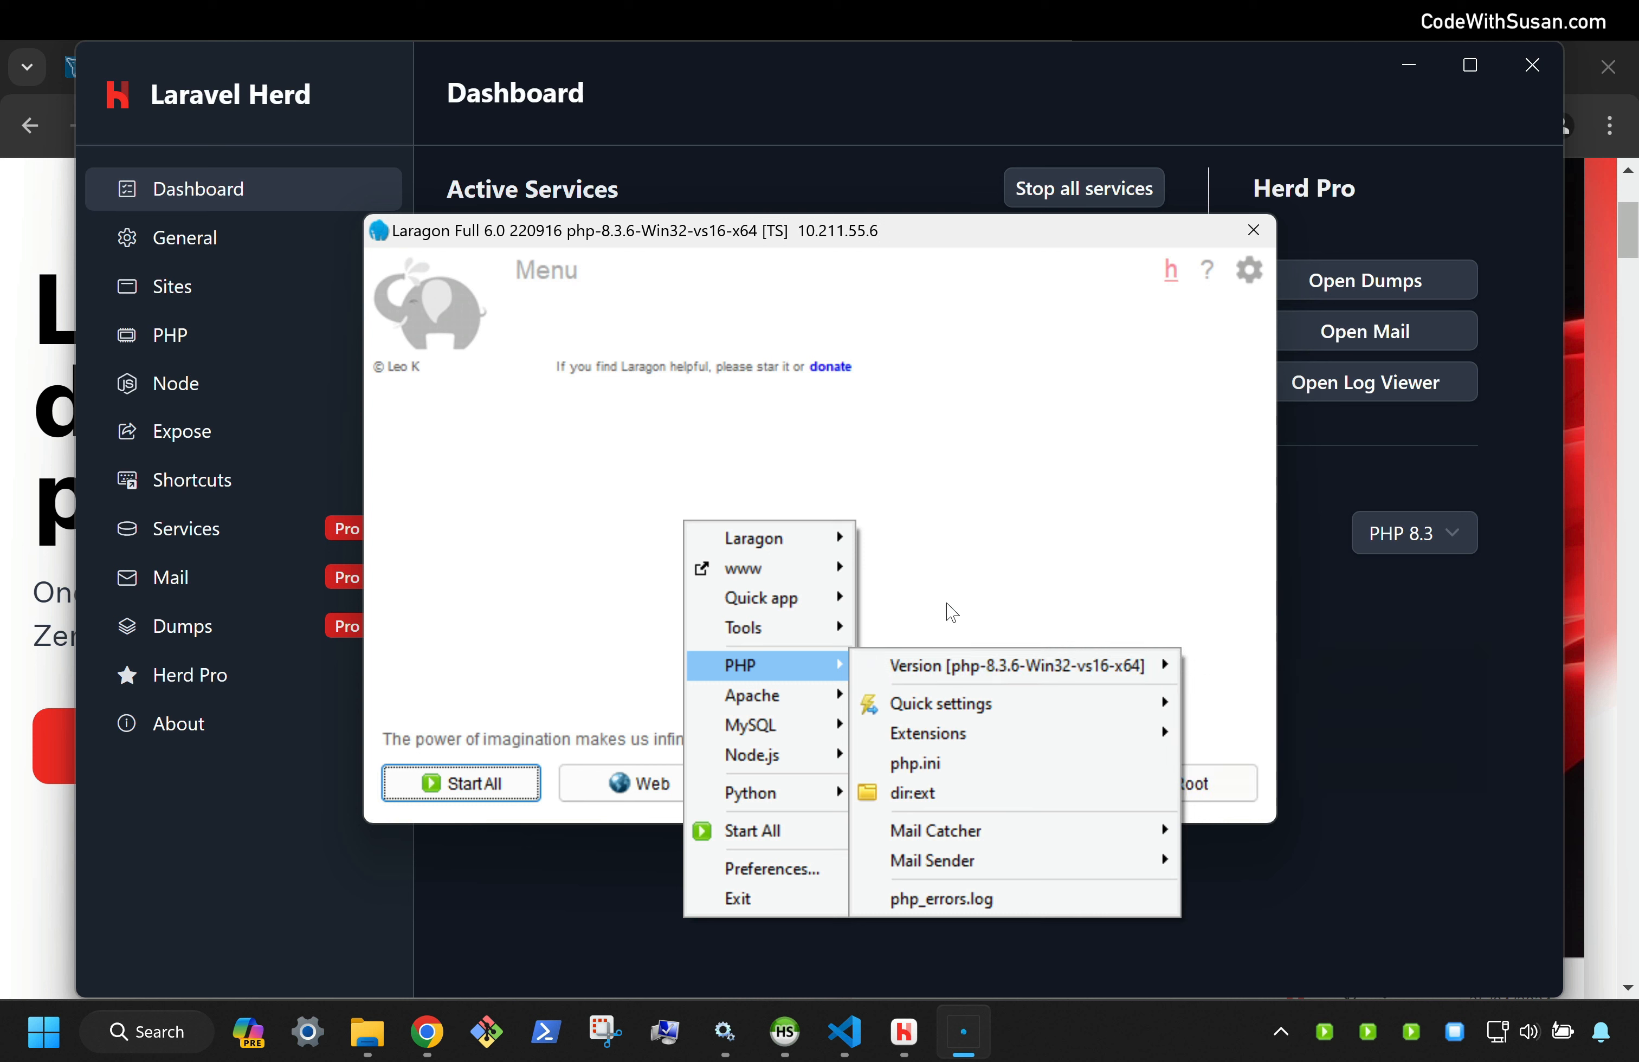
key("Escape")
key("Escape")
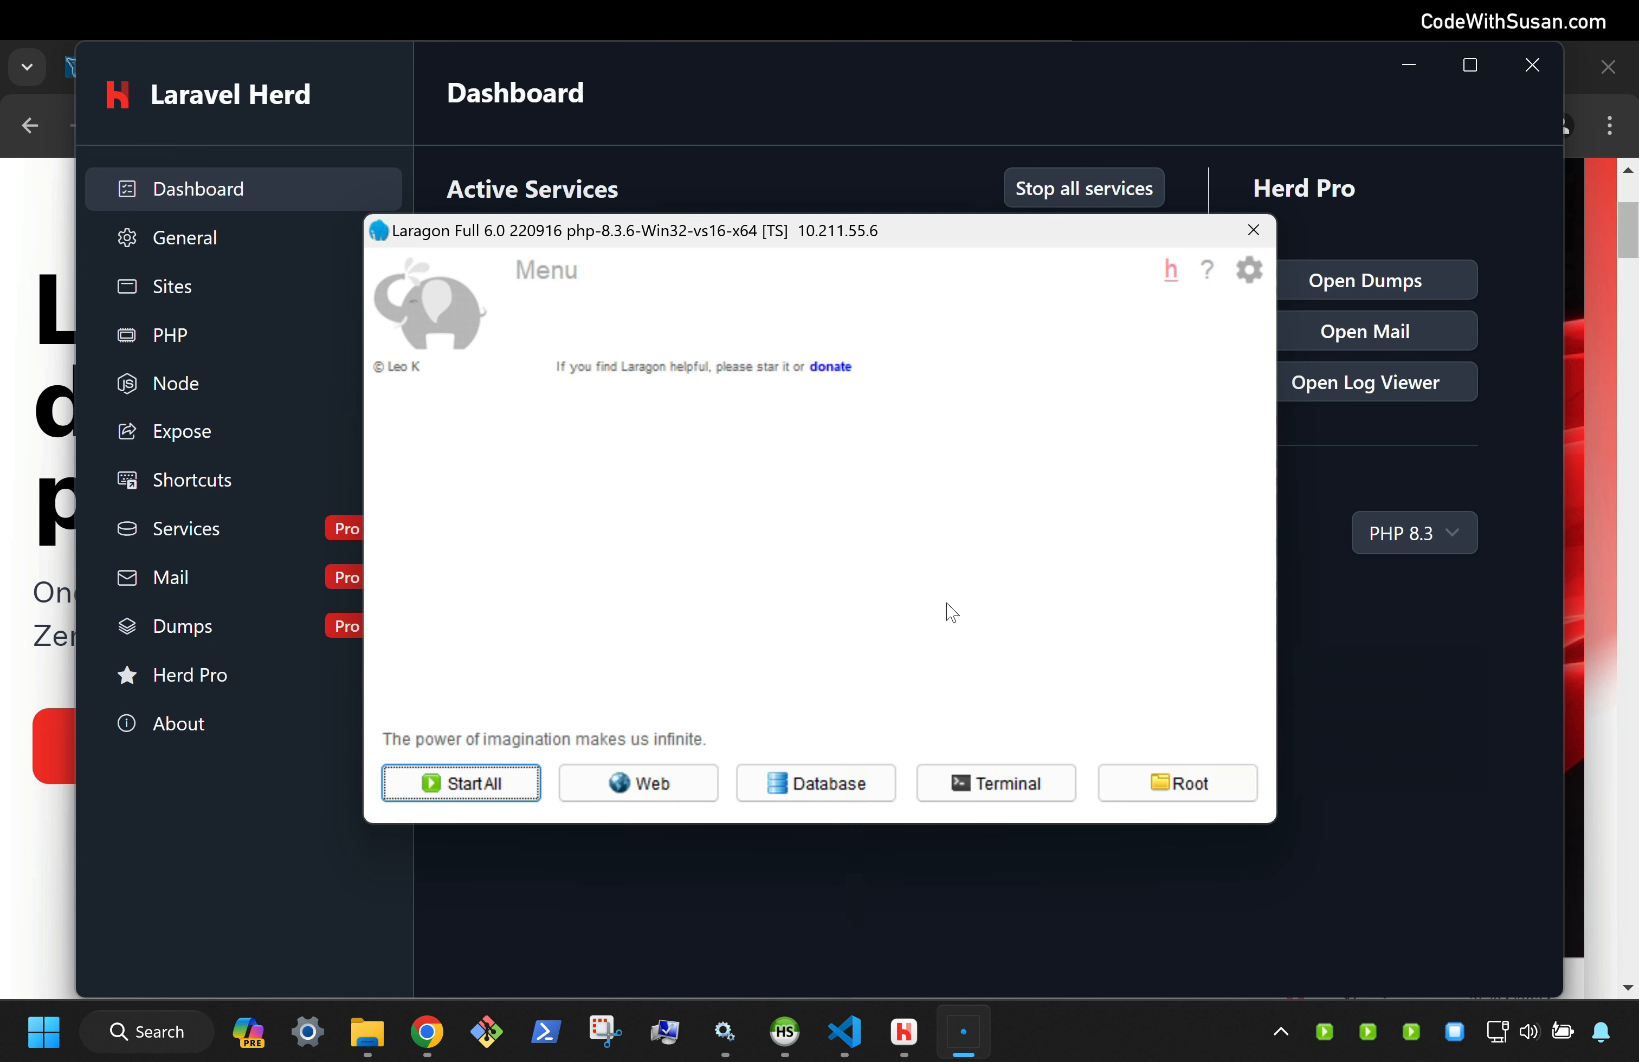
Bring Herd forward and view its PHP page with 8.3.6 installed
left_click(816, 105)
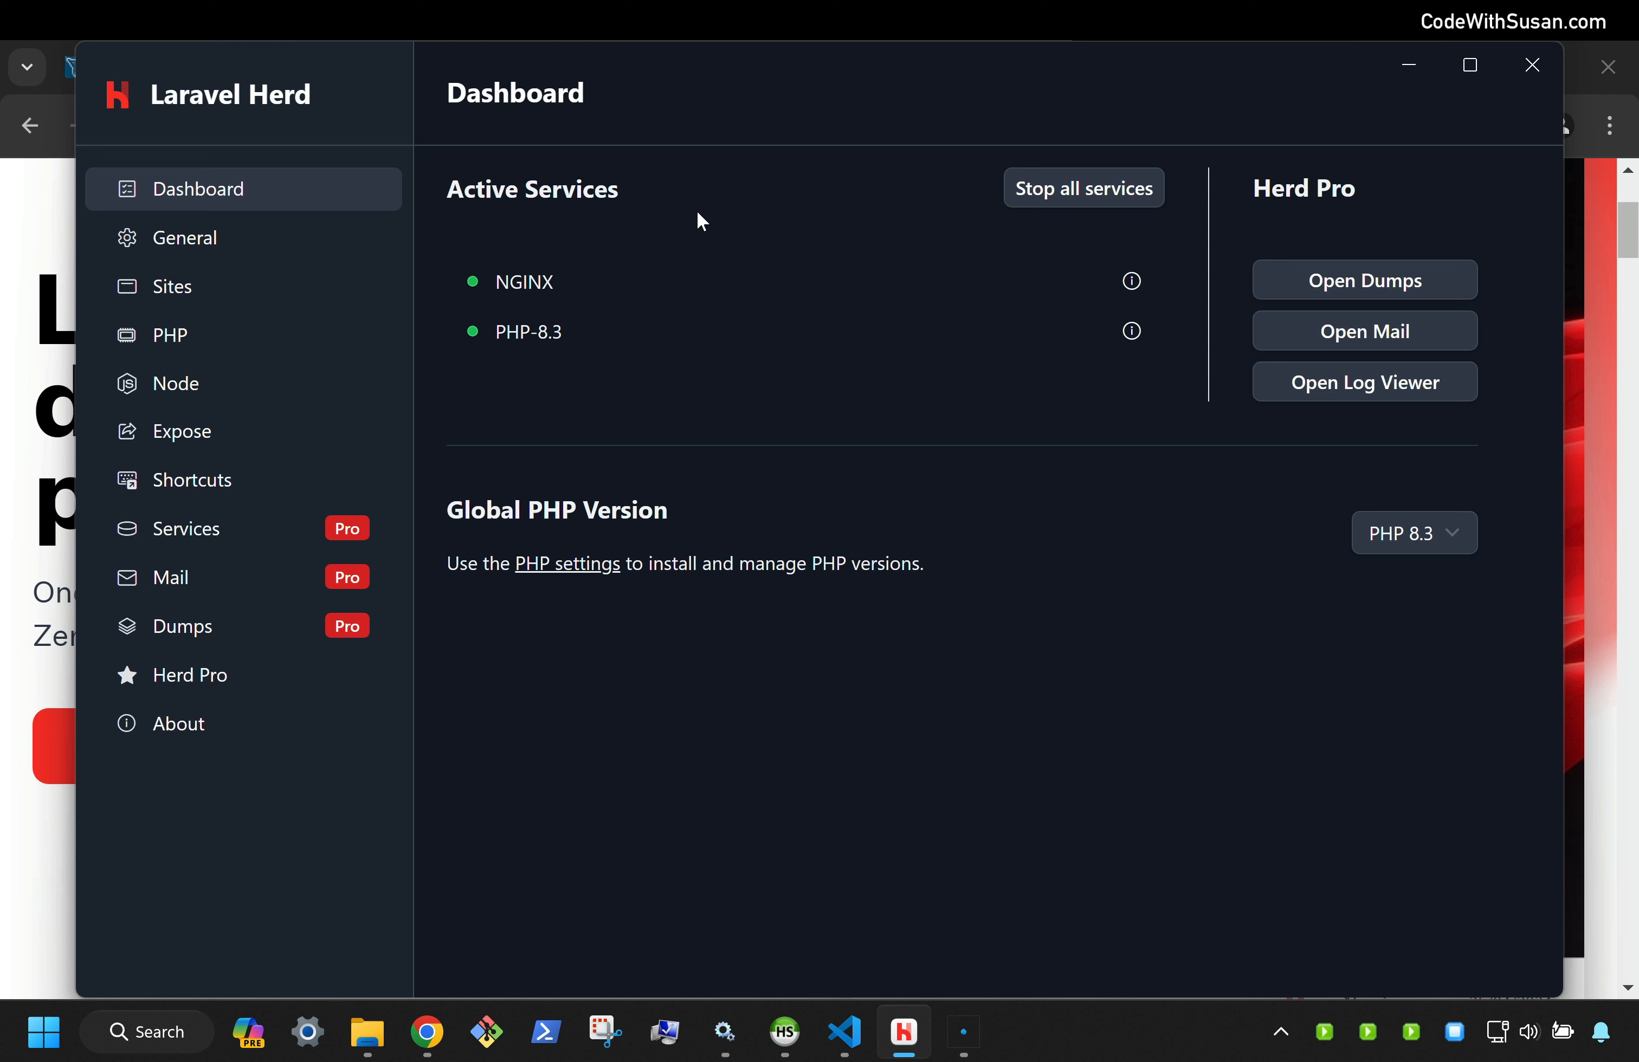
left_click(205, 338)
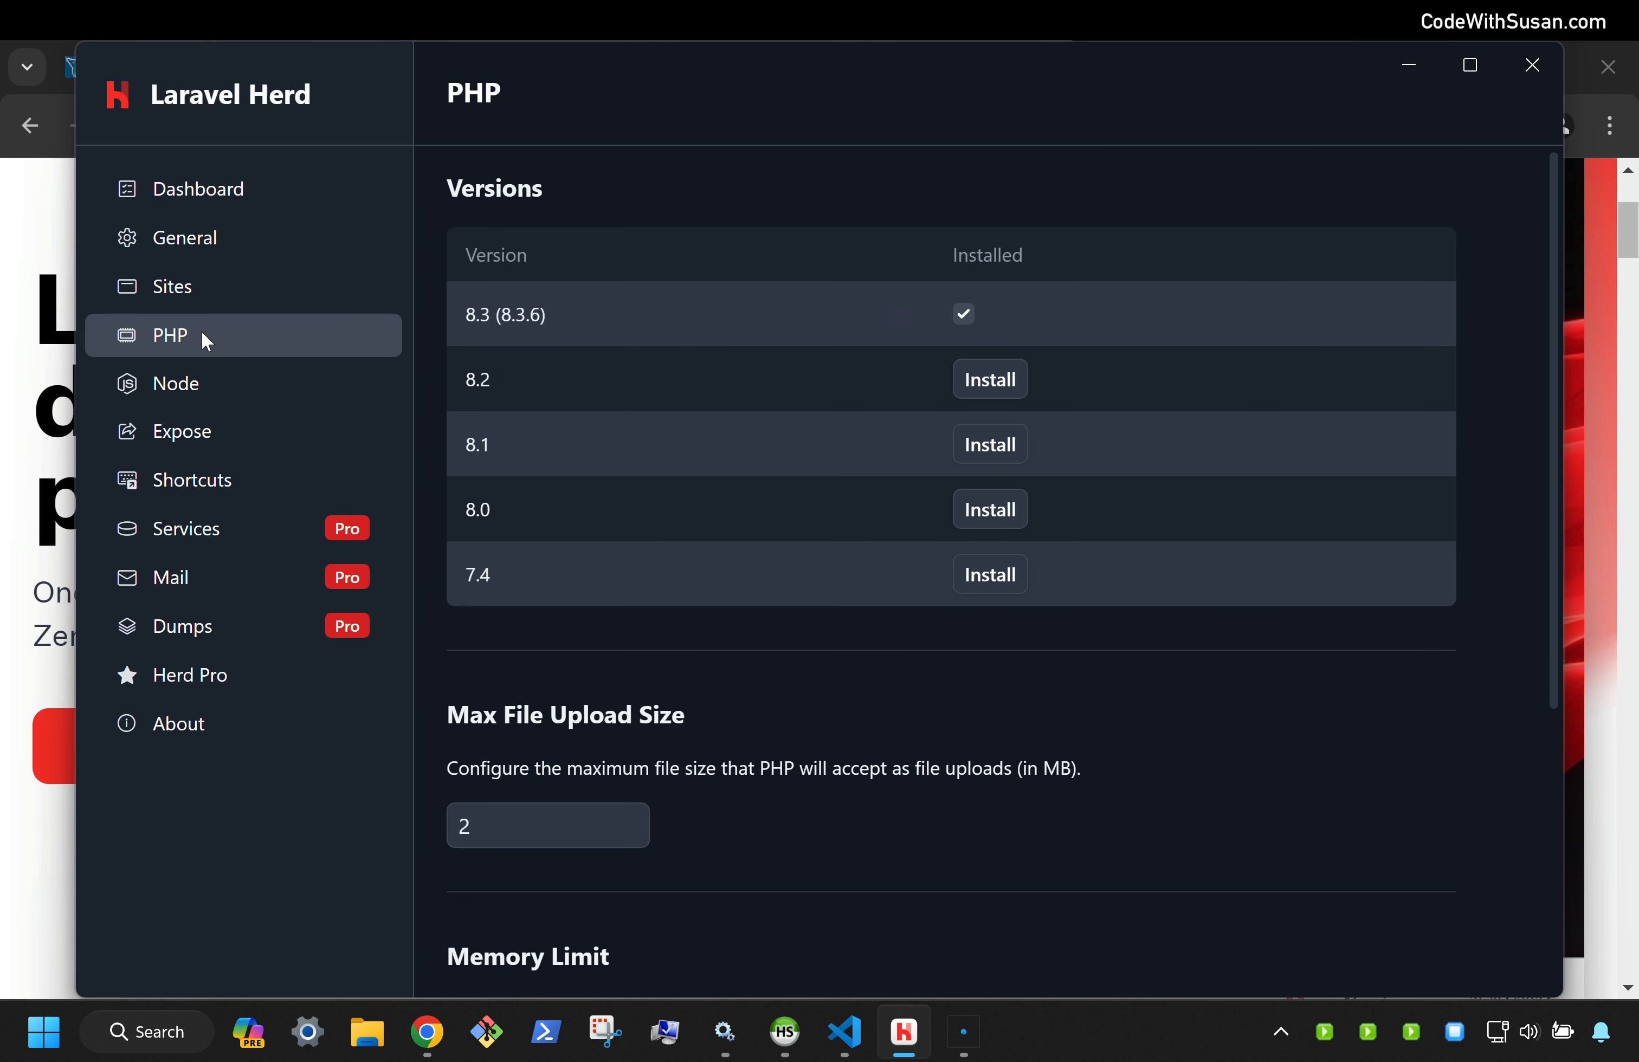
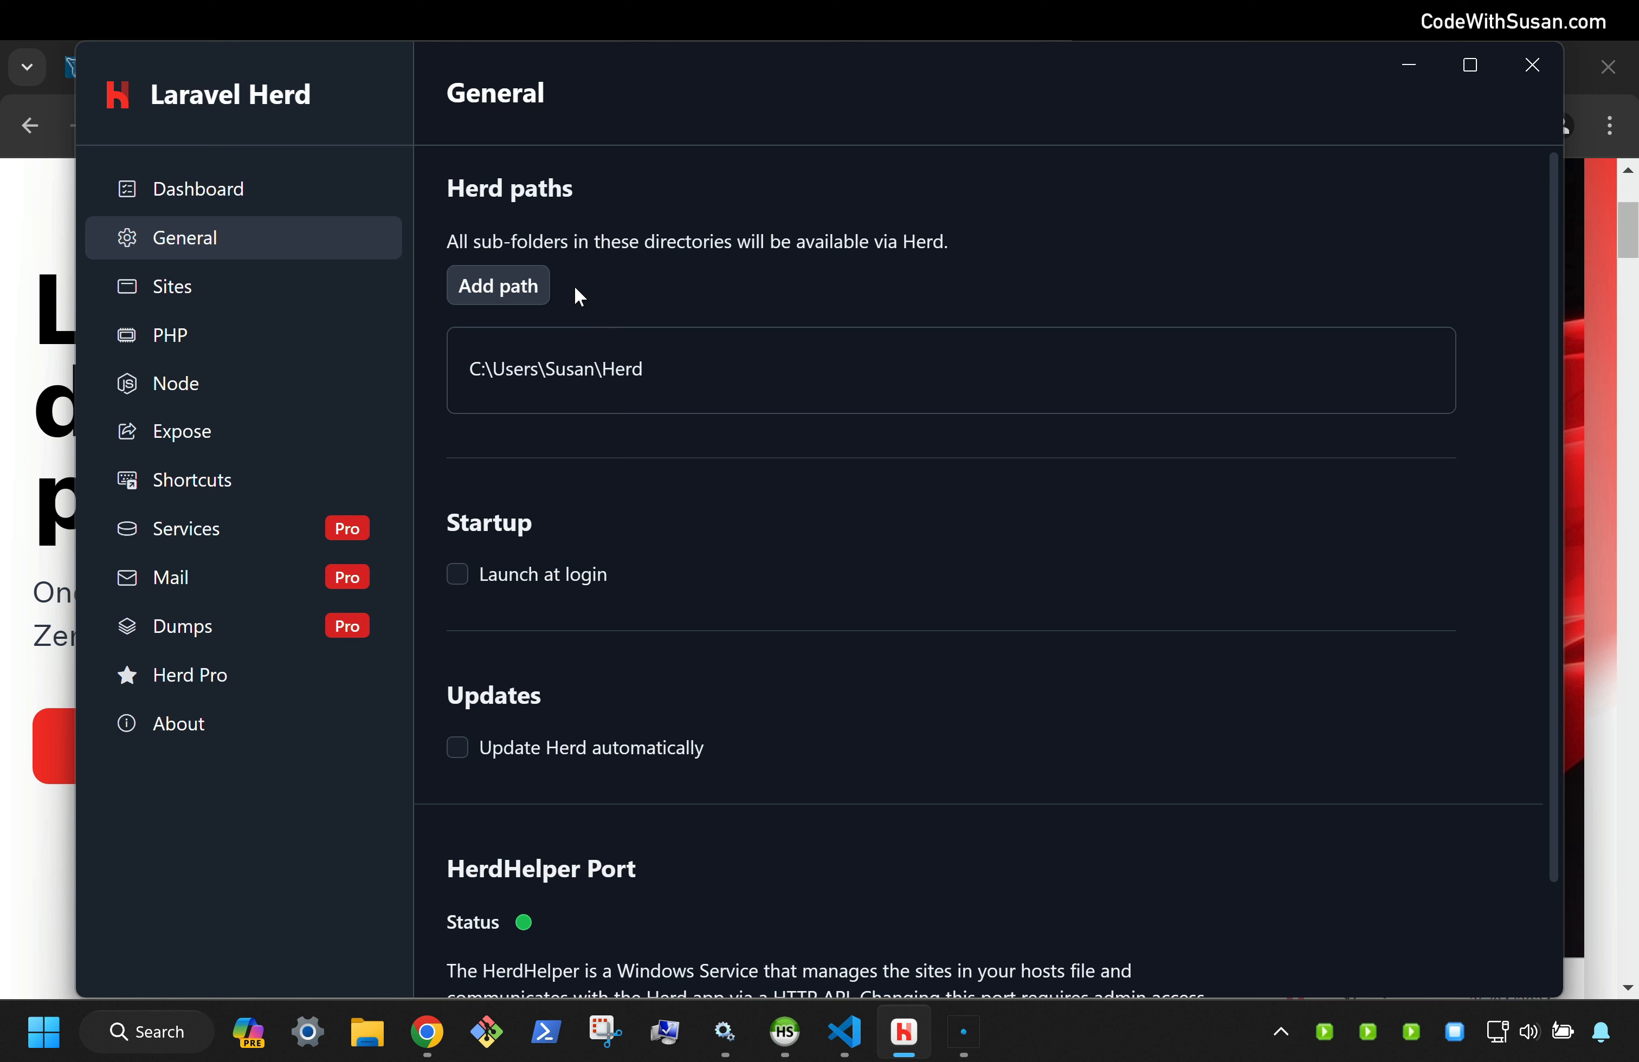
left_click(524, 283)
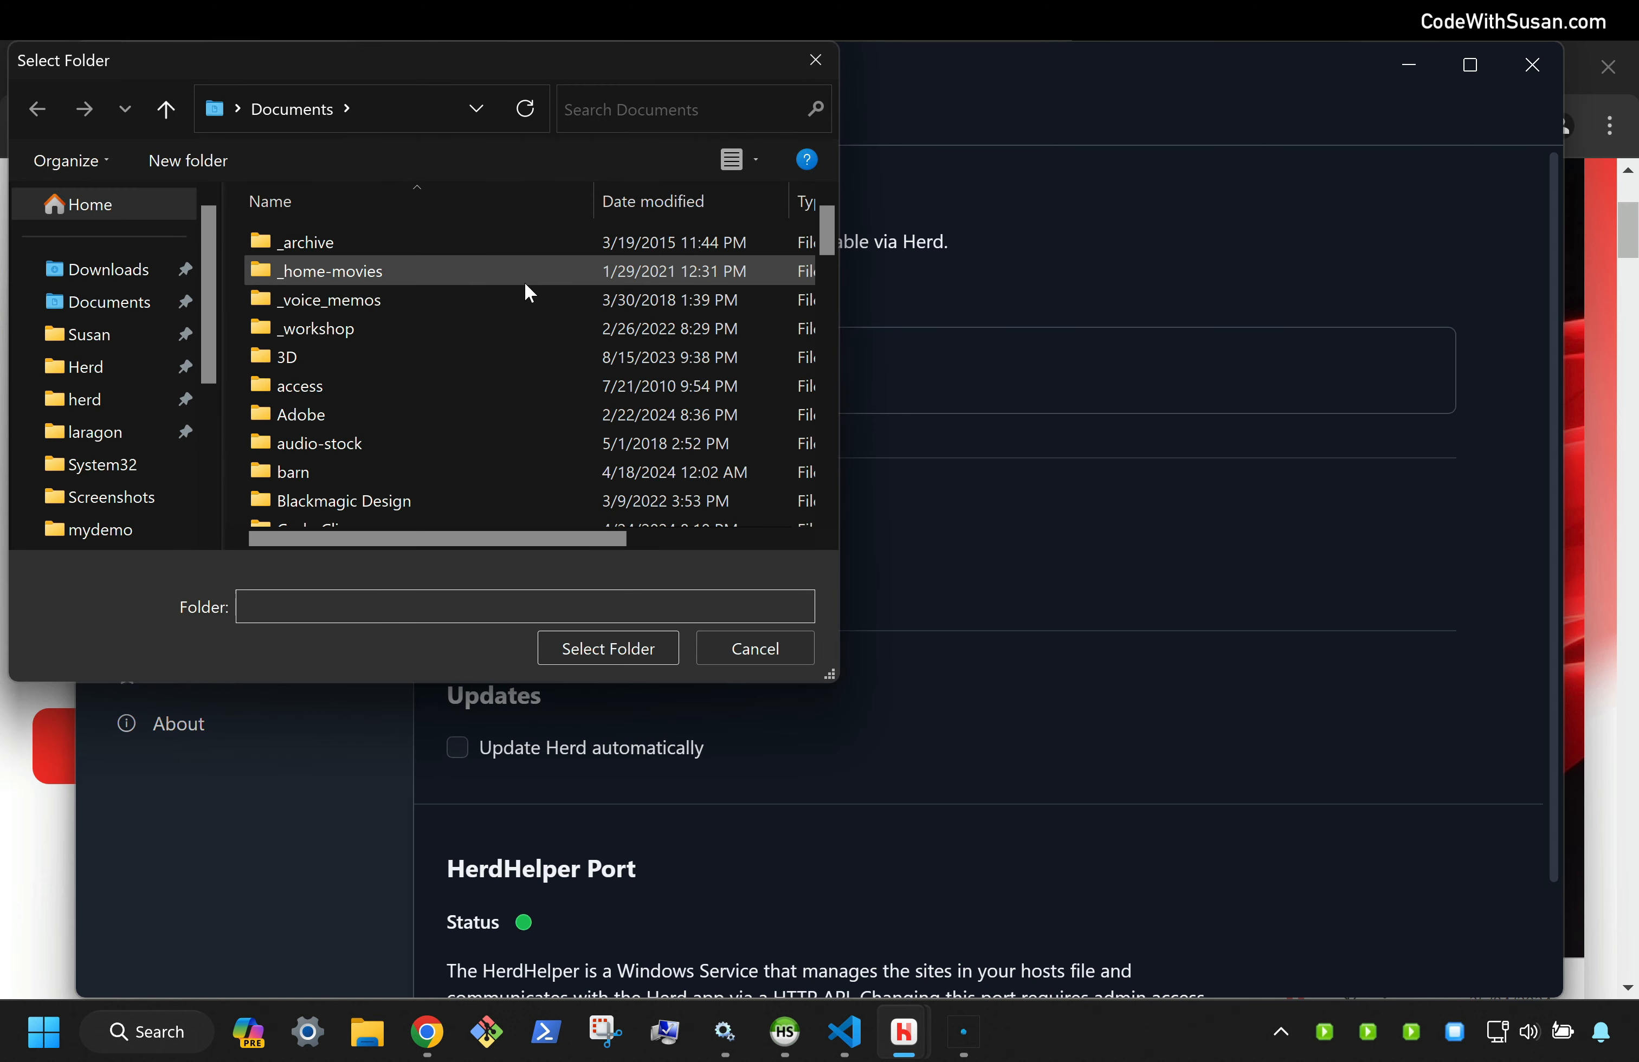
left_click(57, 436)
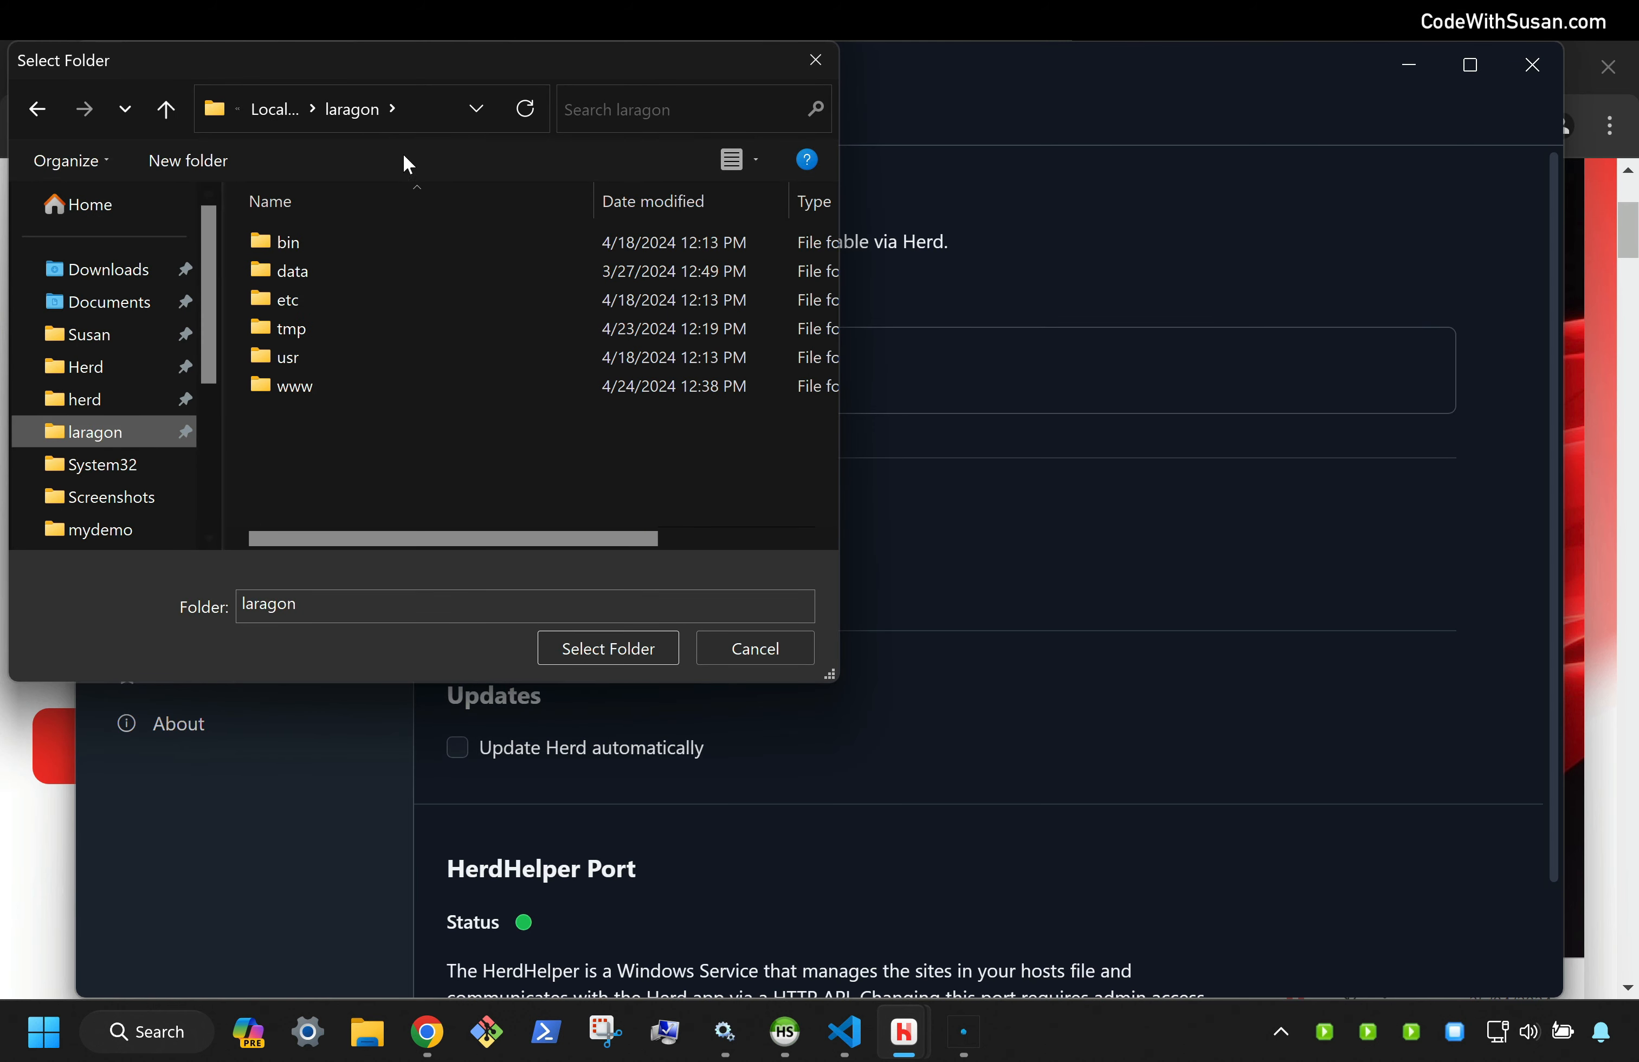
left_click(422, 110)
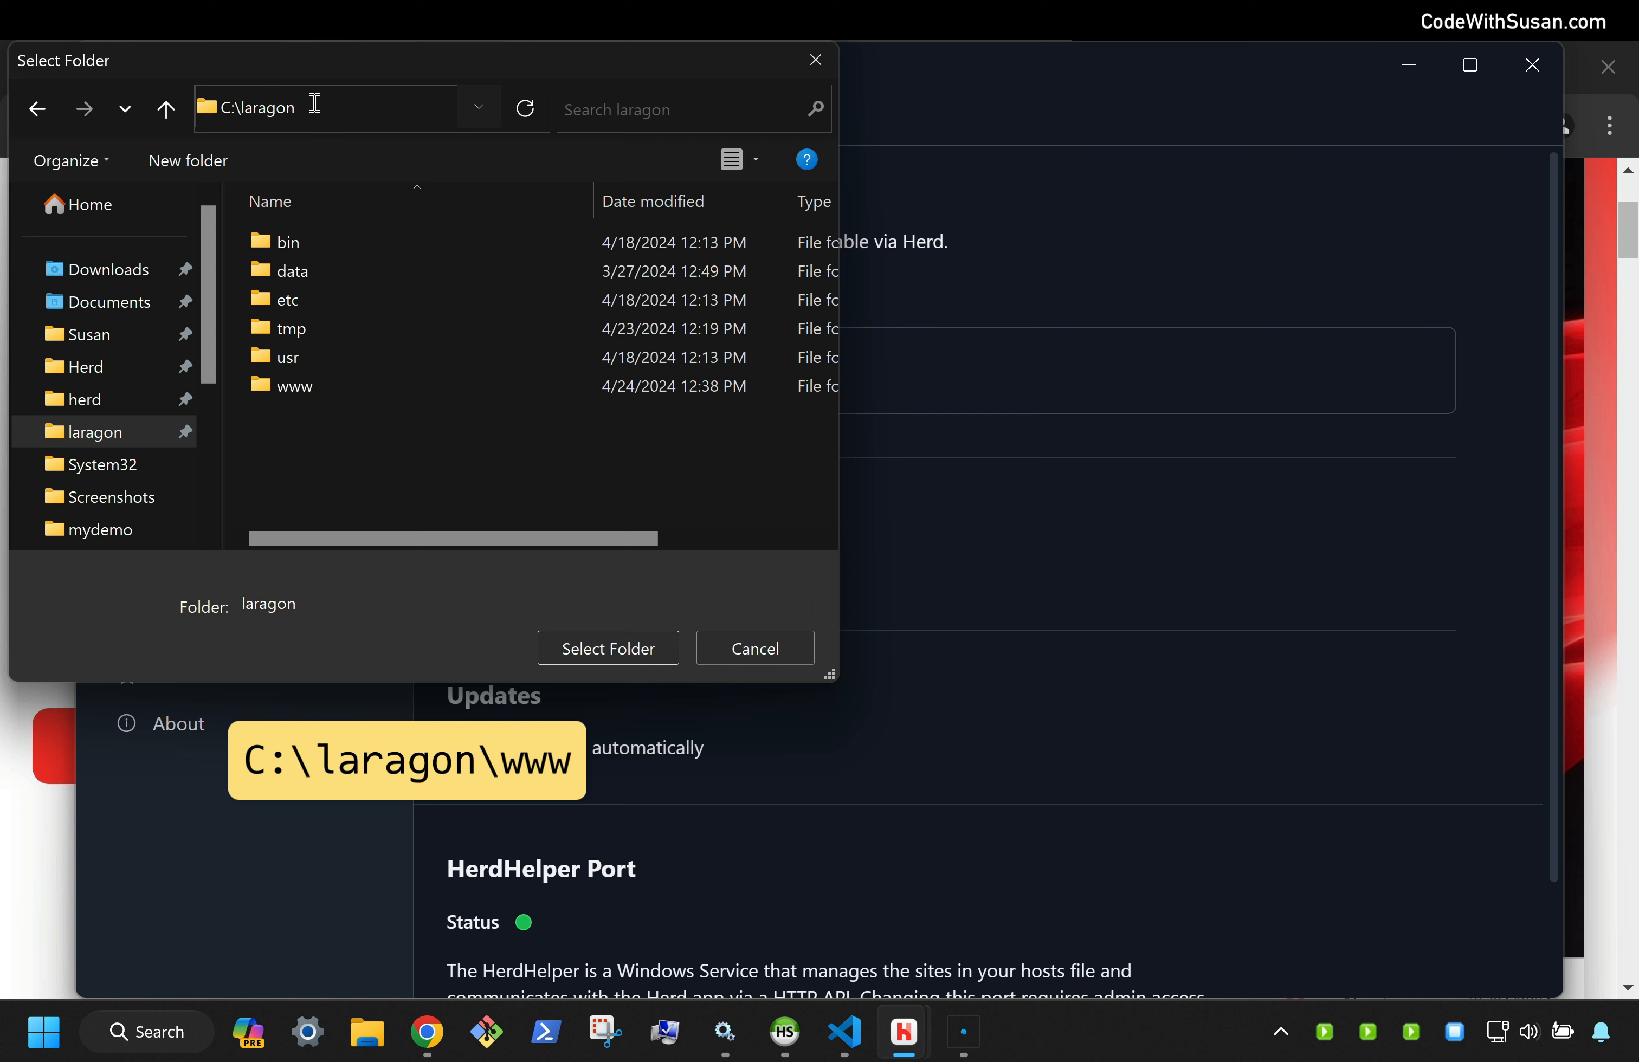
double_click(263, 384)
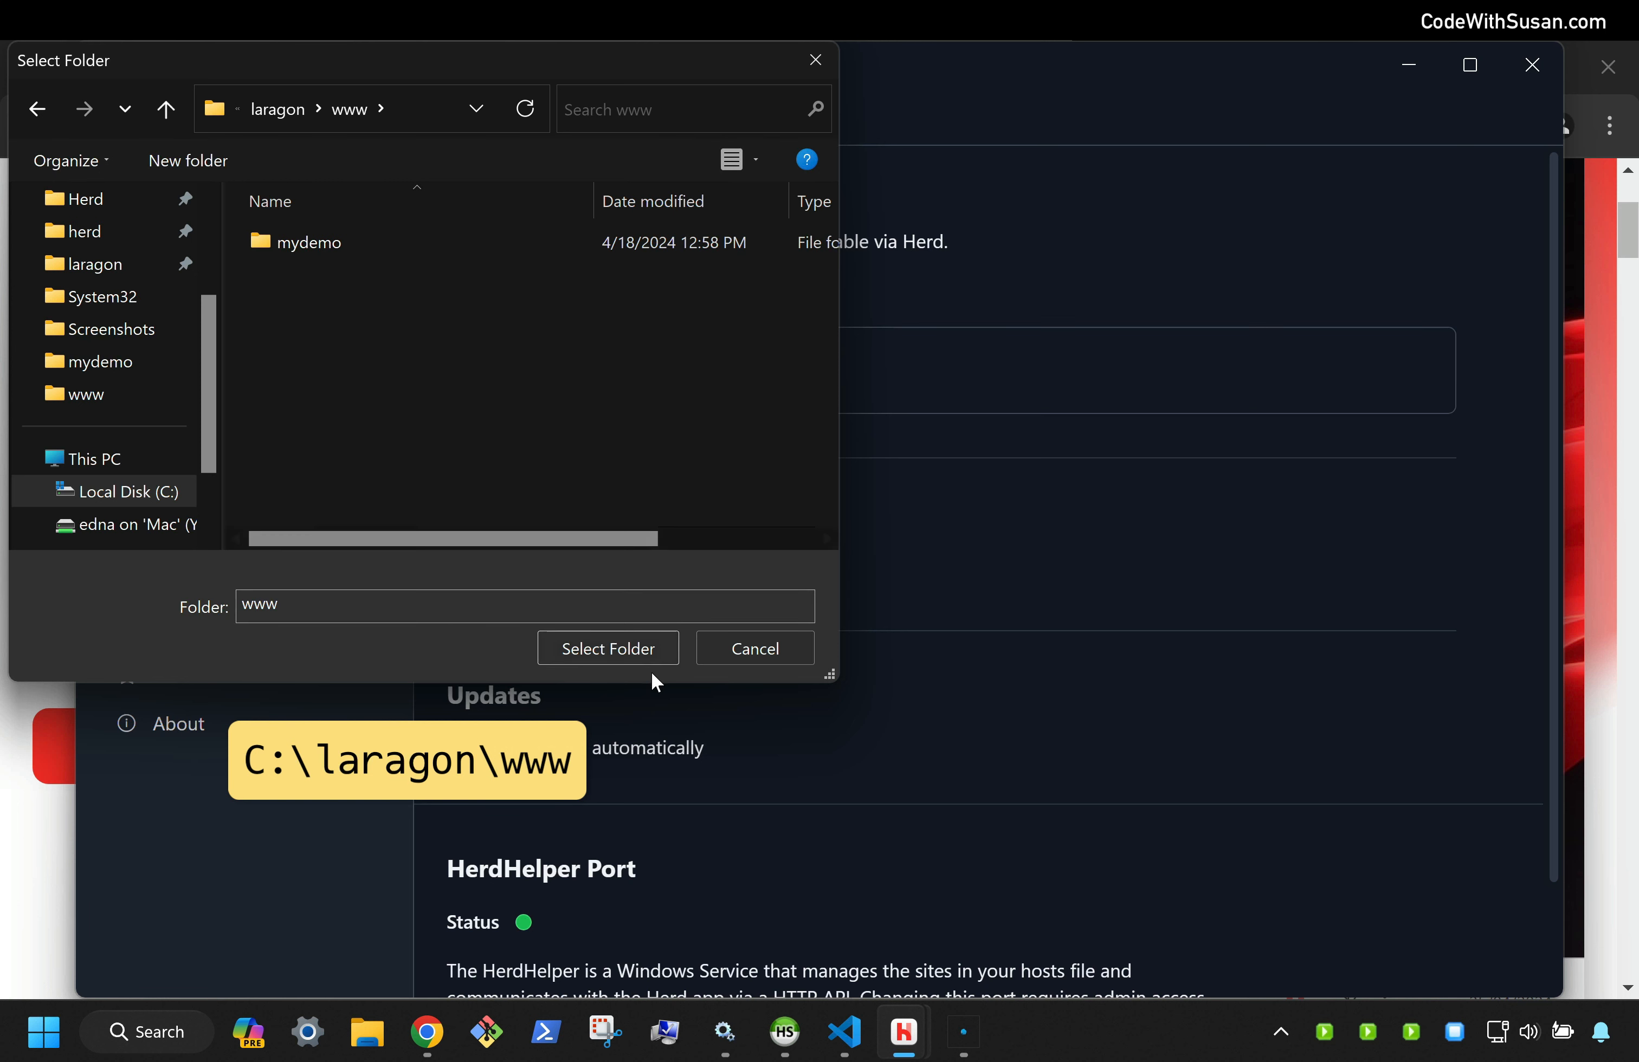
left_click(636, 647)
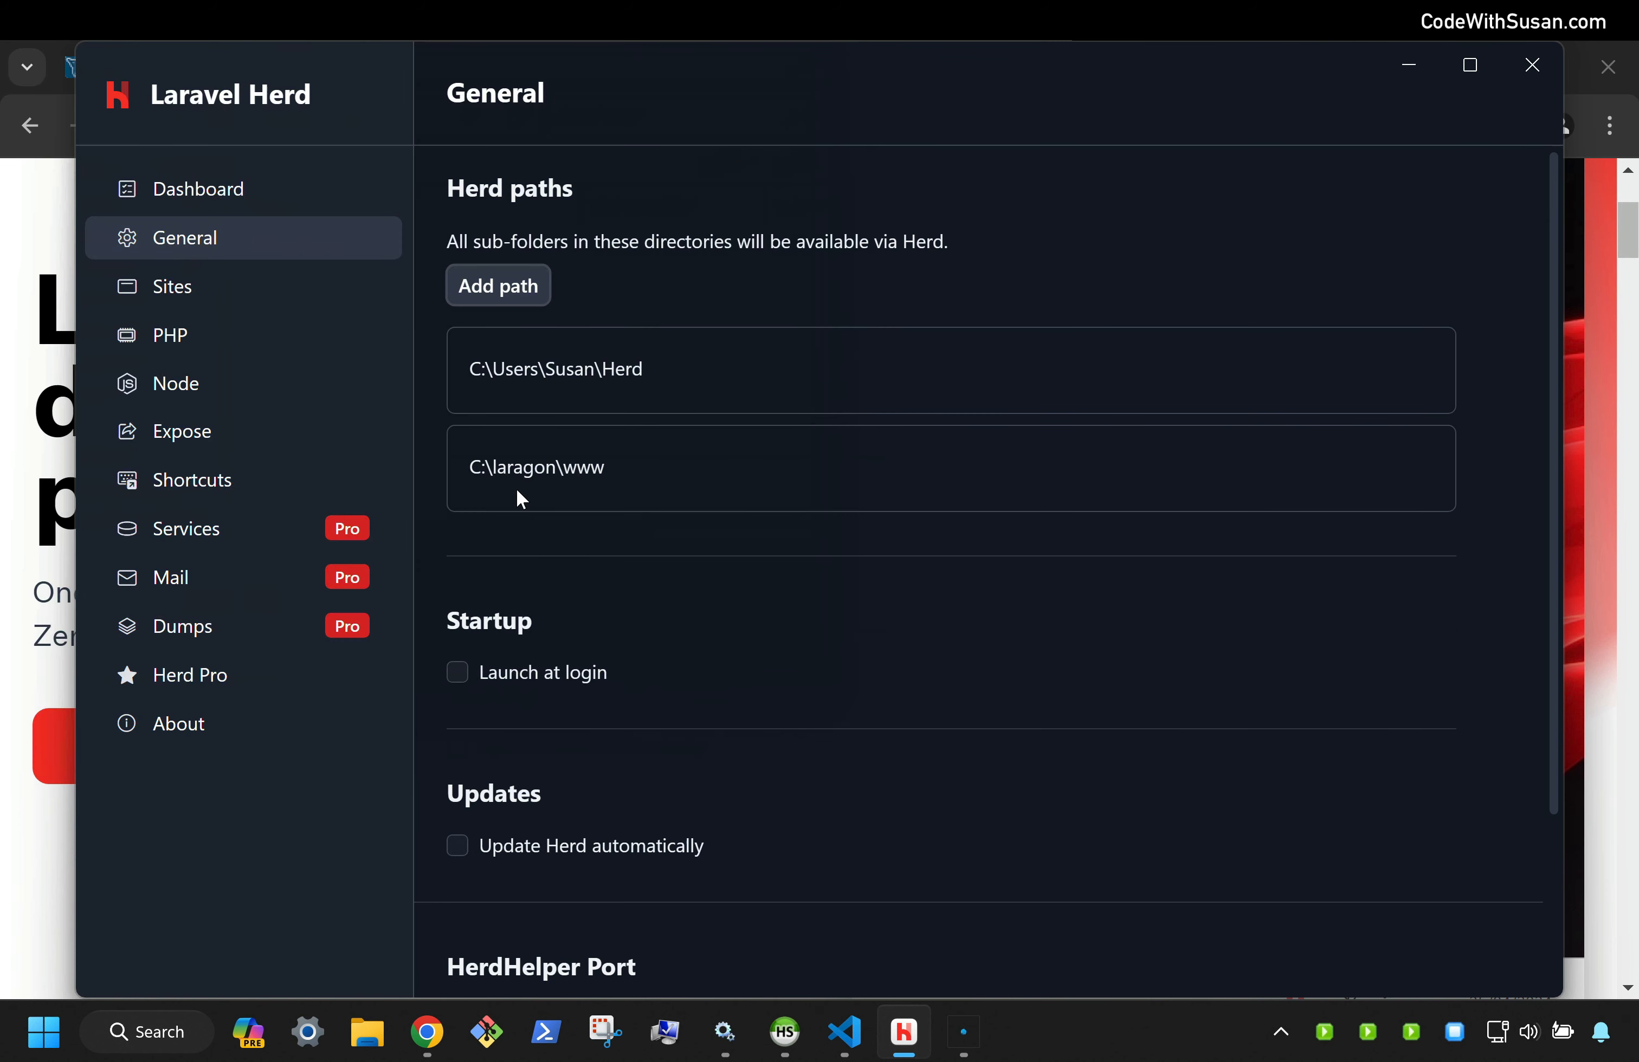
mouse_move(557, 488)
left_click(1414, 469)
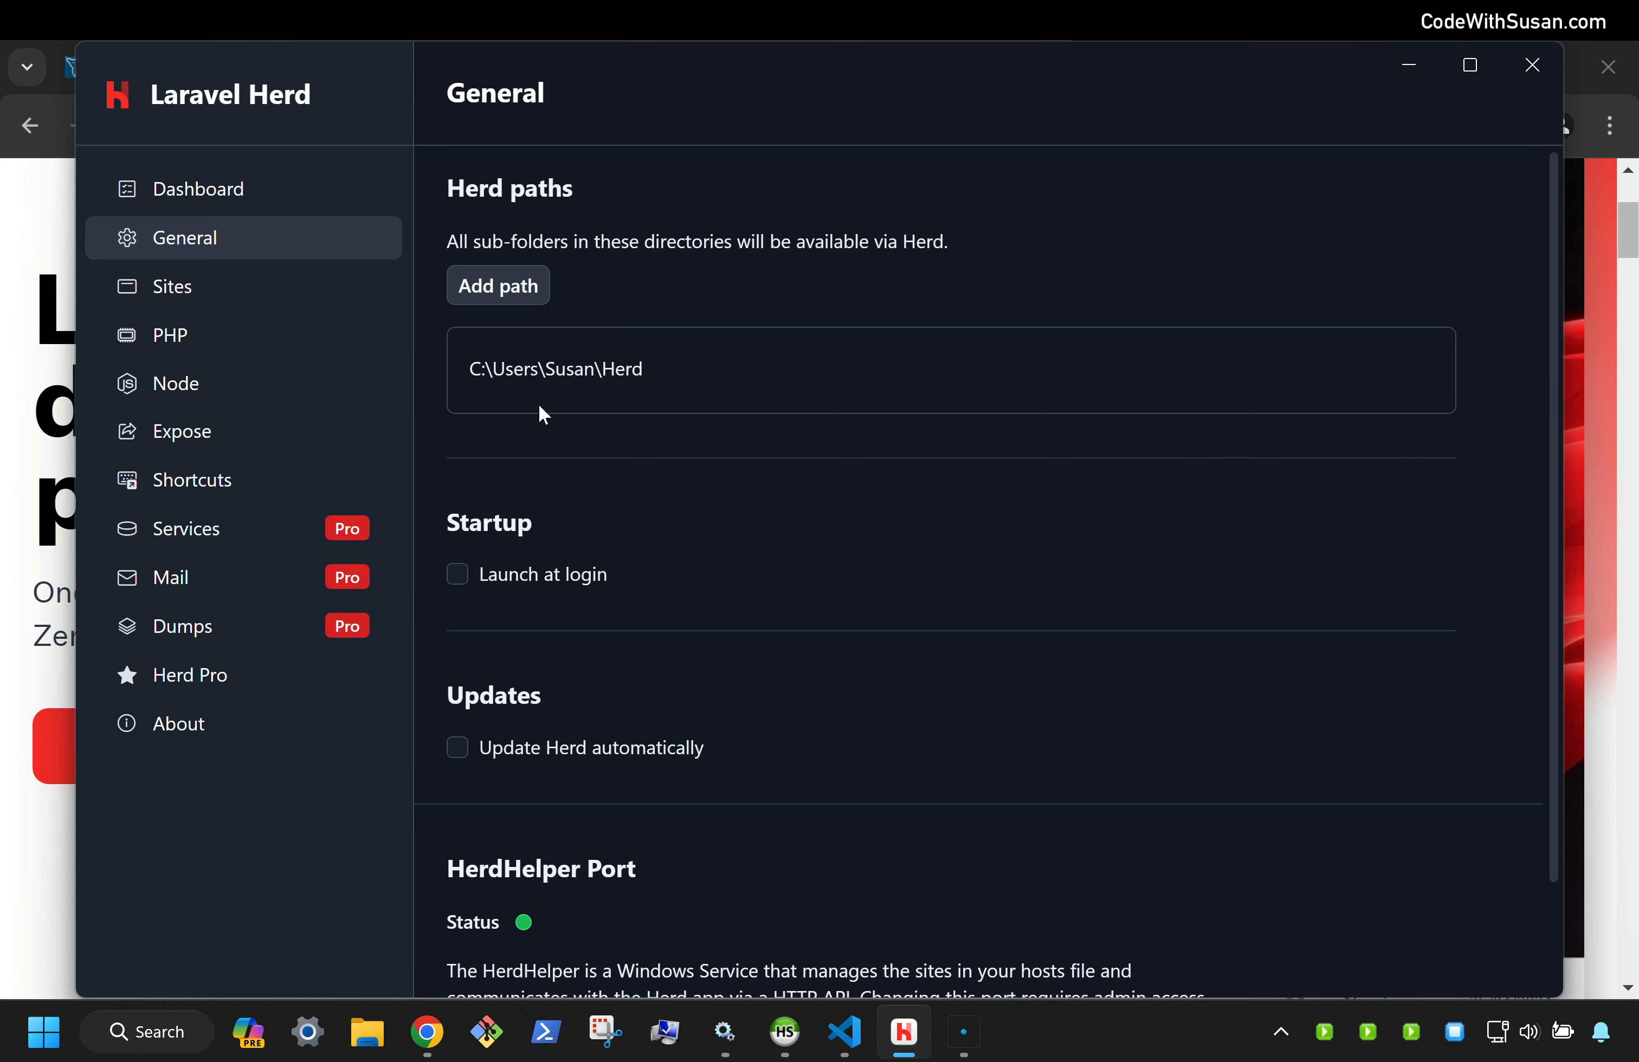
Open File Explorer at C:\laragon\www and select the mydemo site folder
left_click(367, 1032)
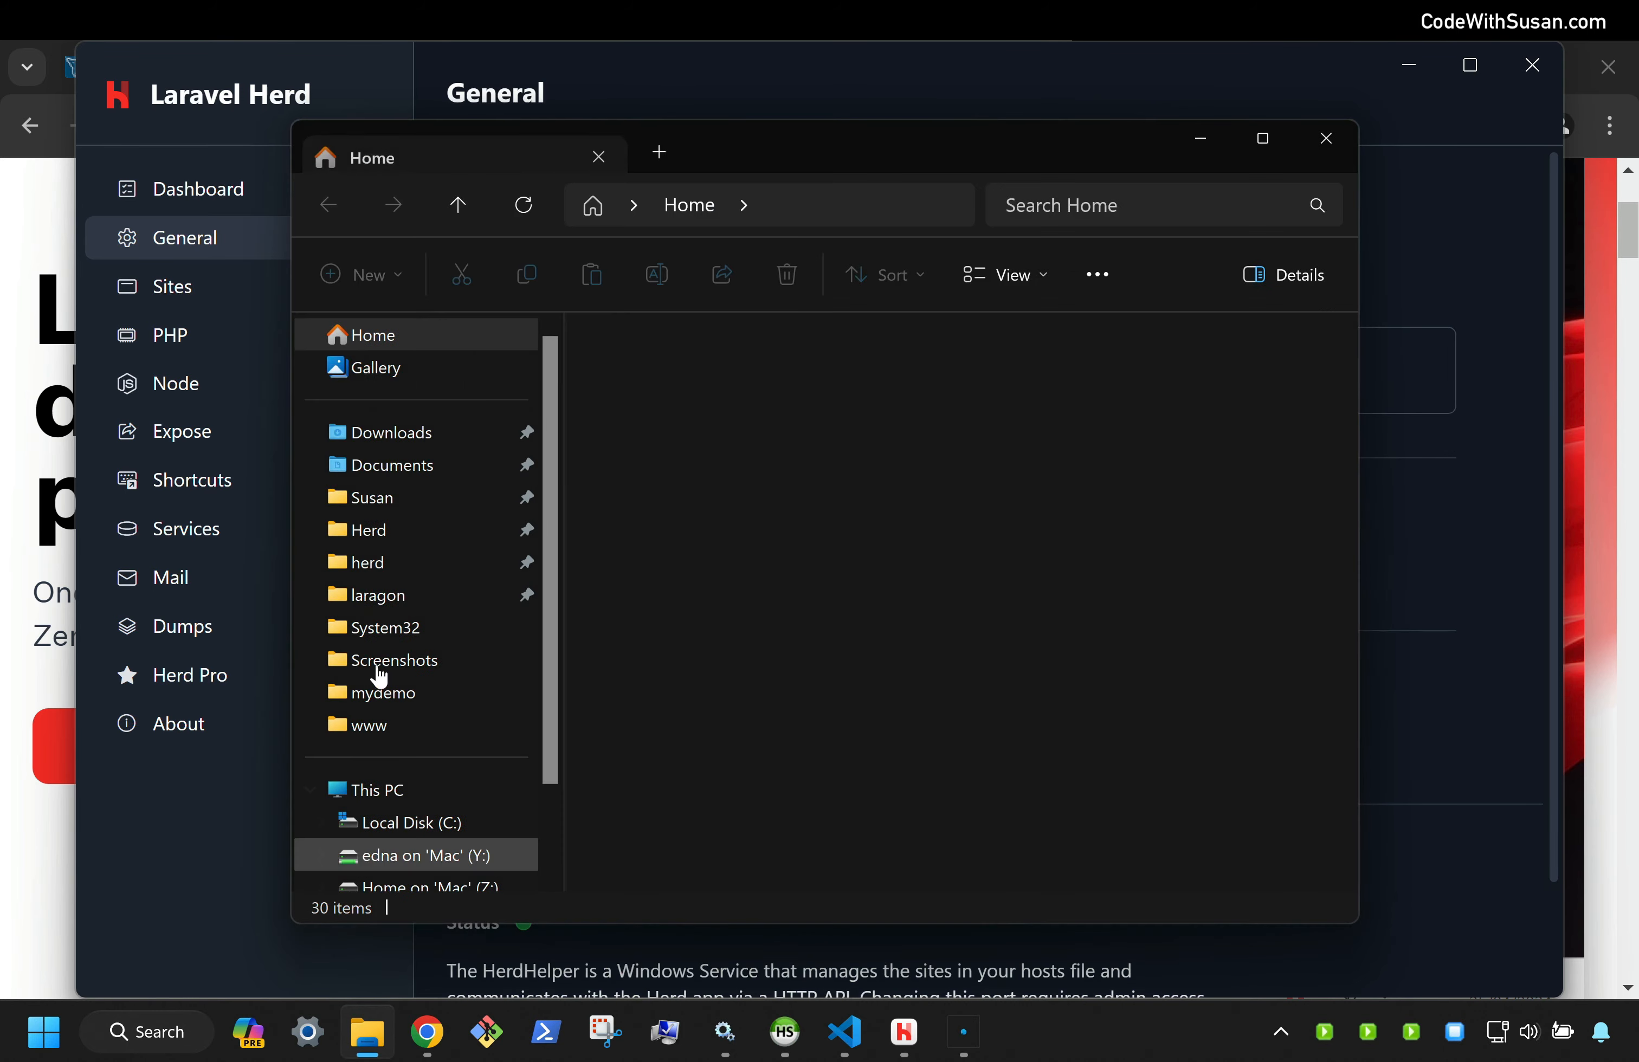
left_click_drag(721, 147, 470, 109)
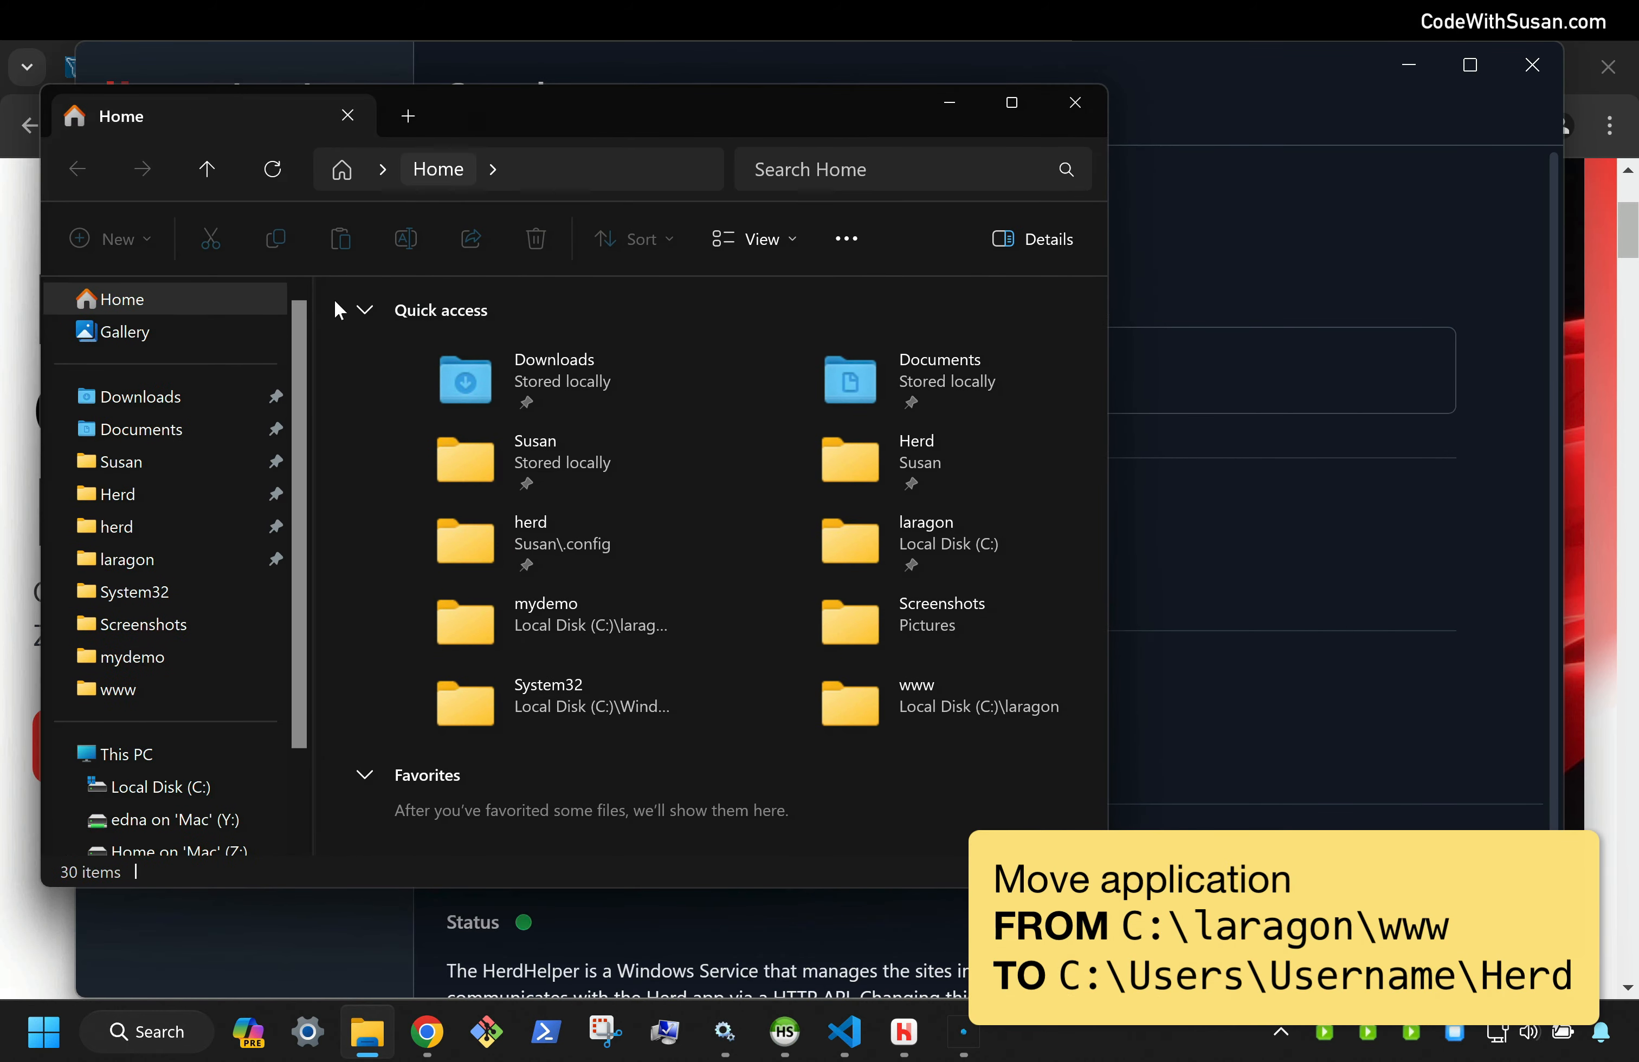
left_click(133, 574)
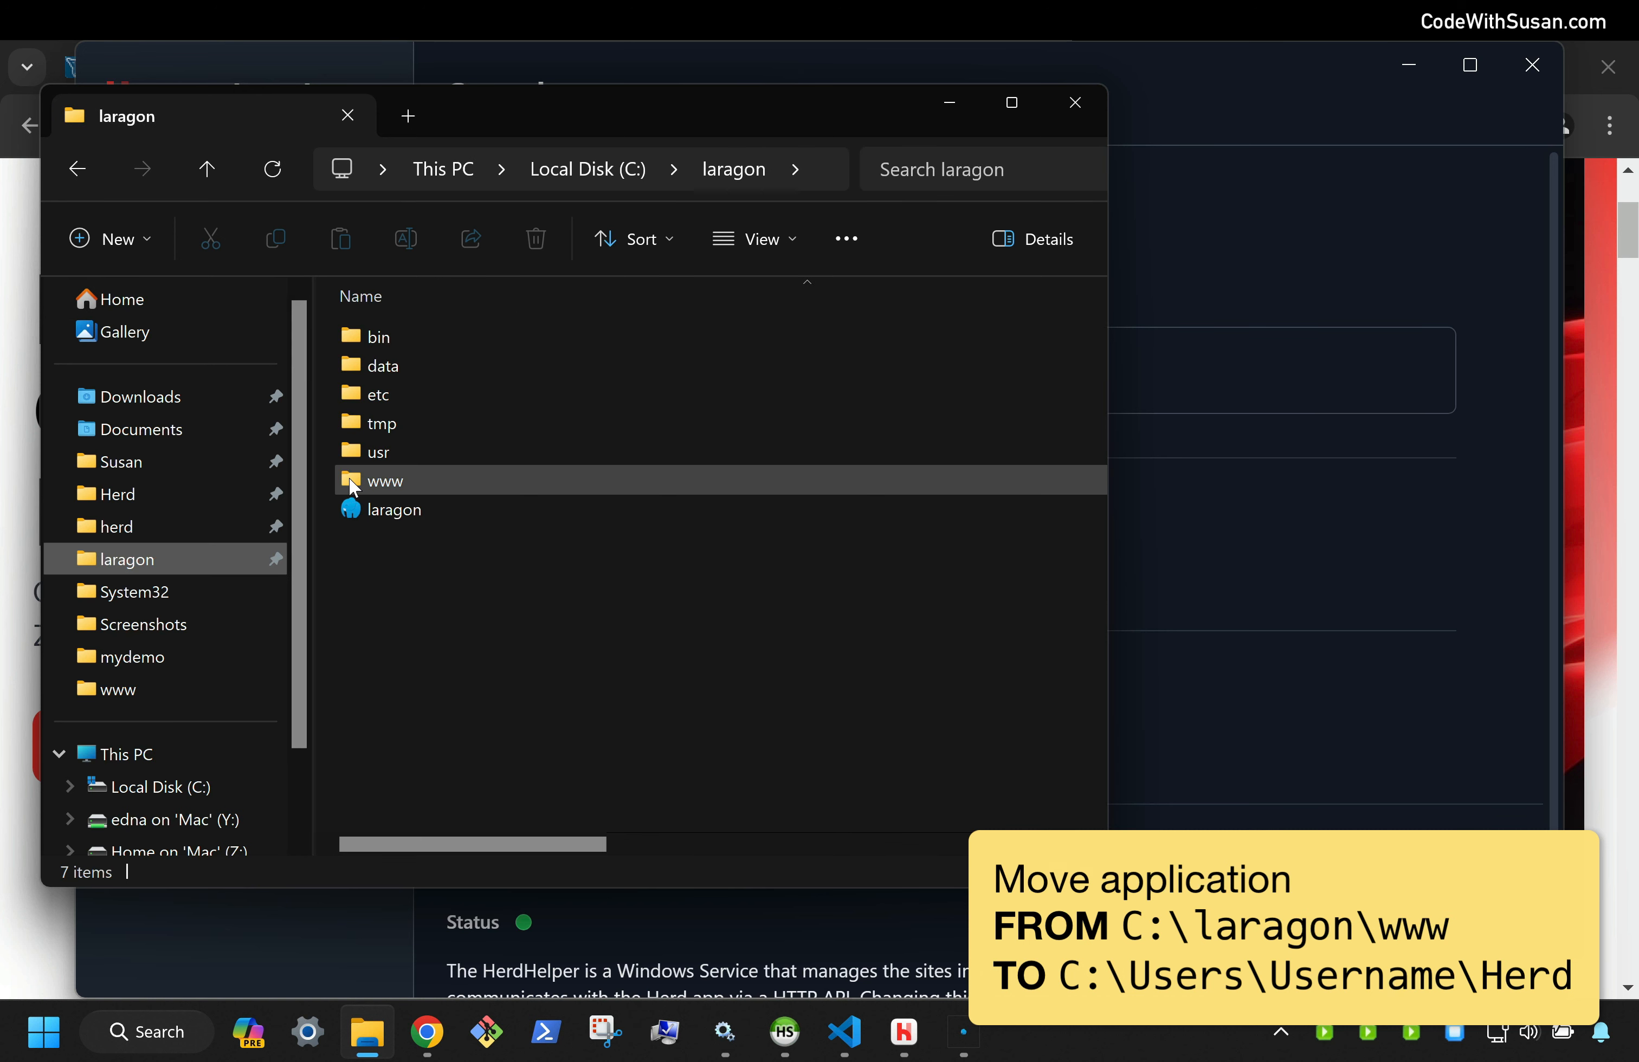
double_click(354, 481)
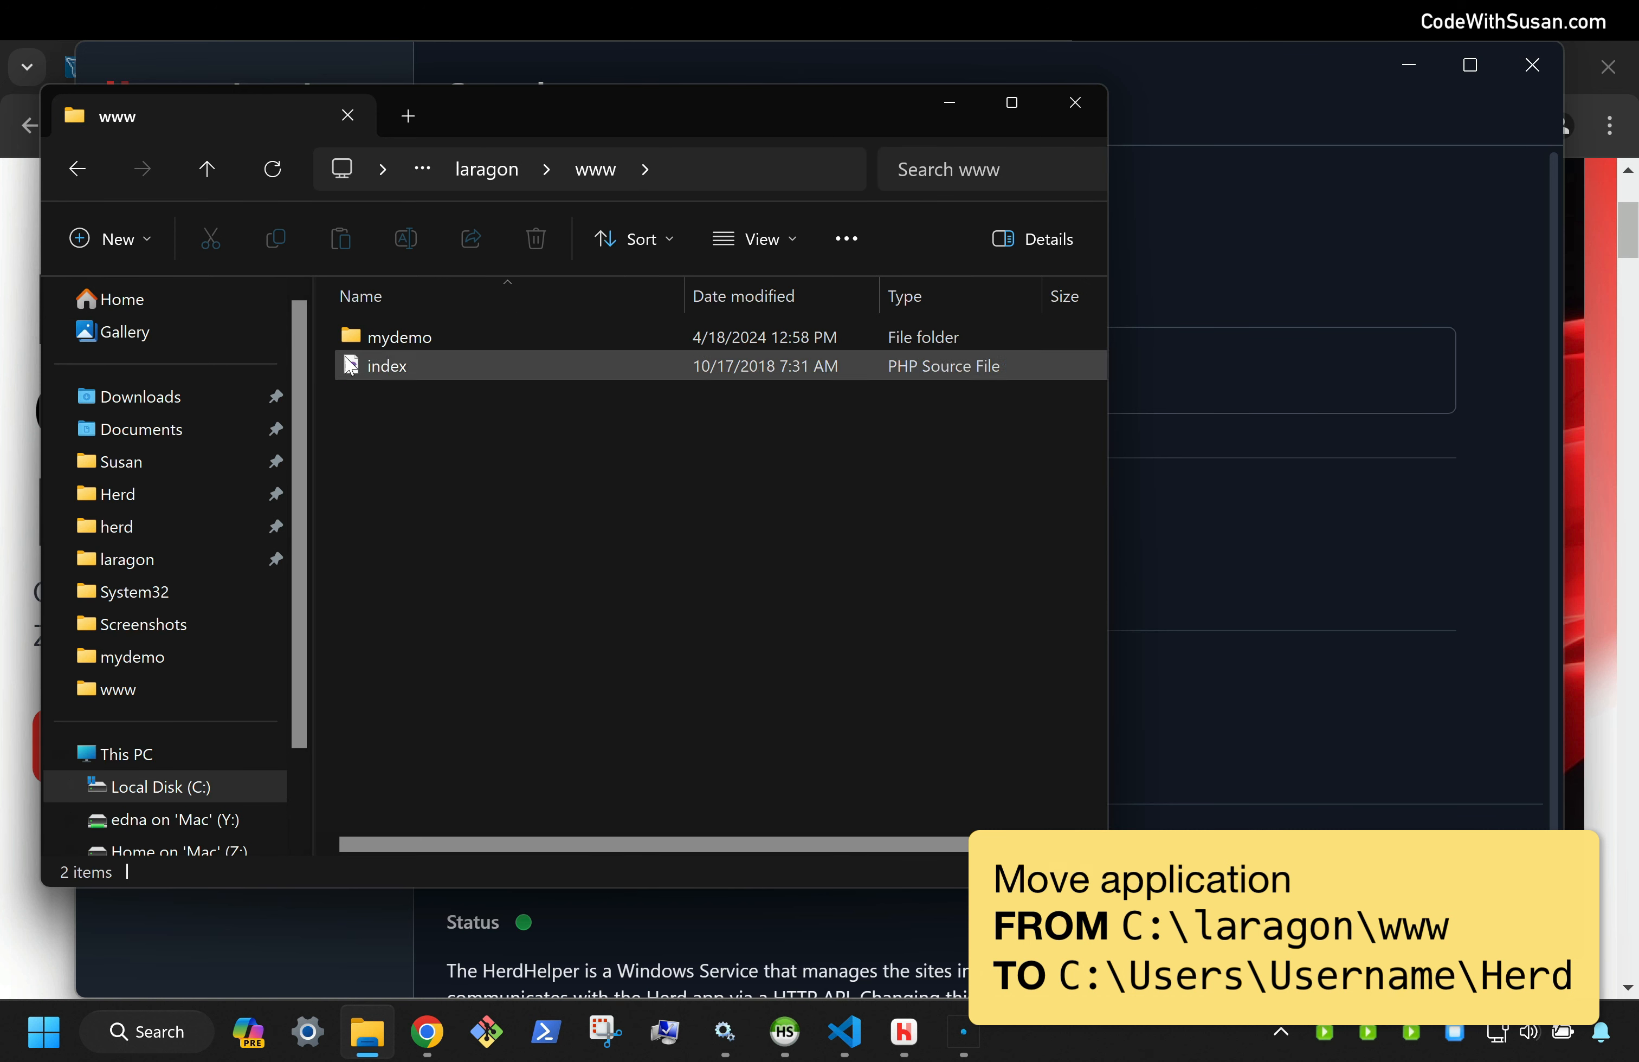
left_click(393, 337)
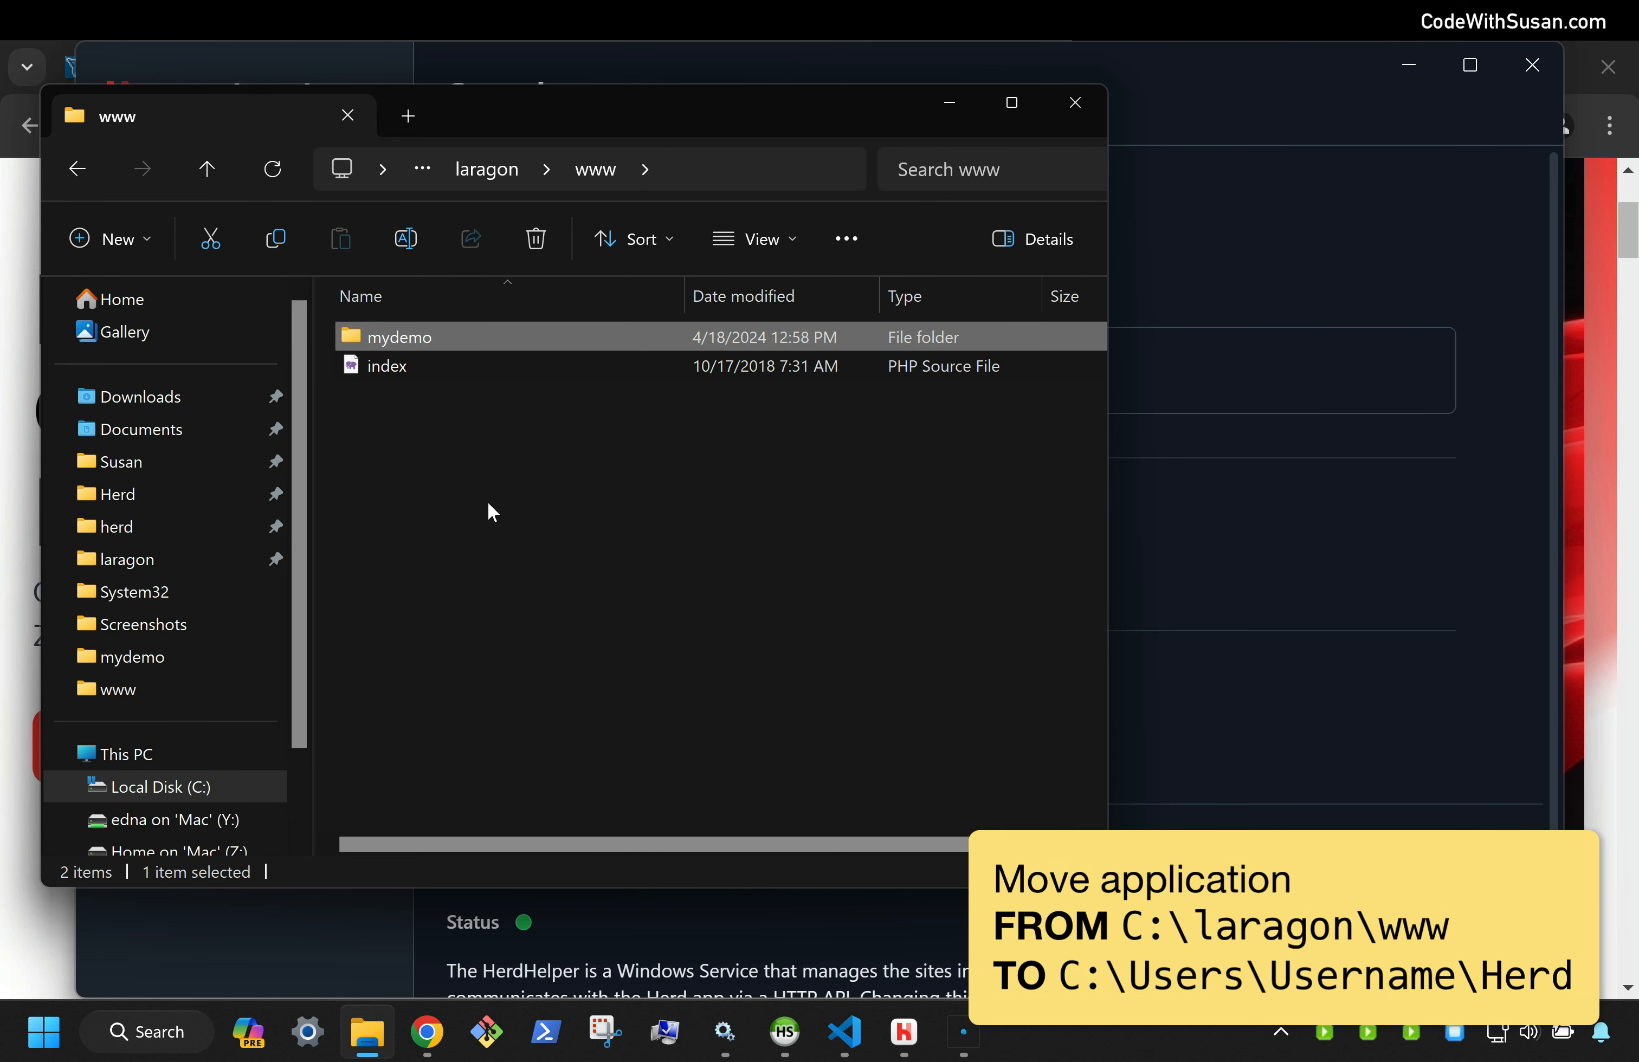
Open a second window on the home Herd folder and drag mydemo into it
key("ctrl+n")
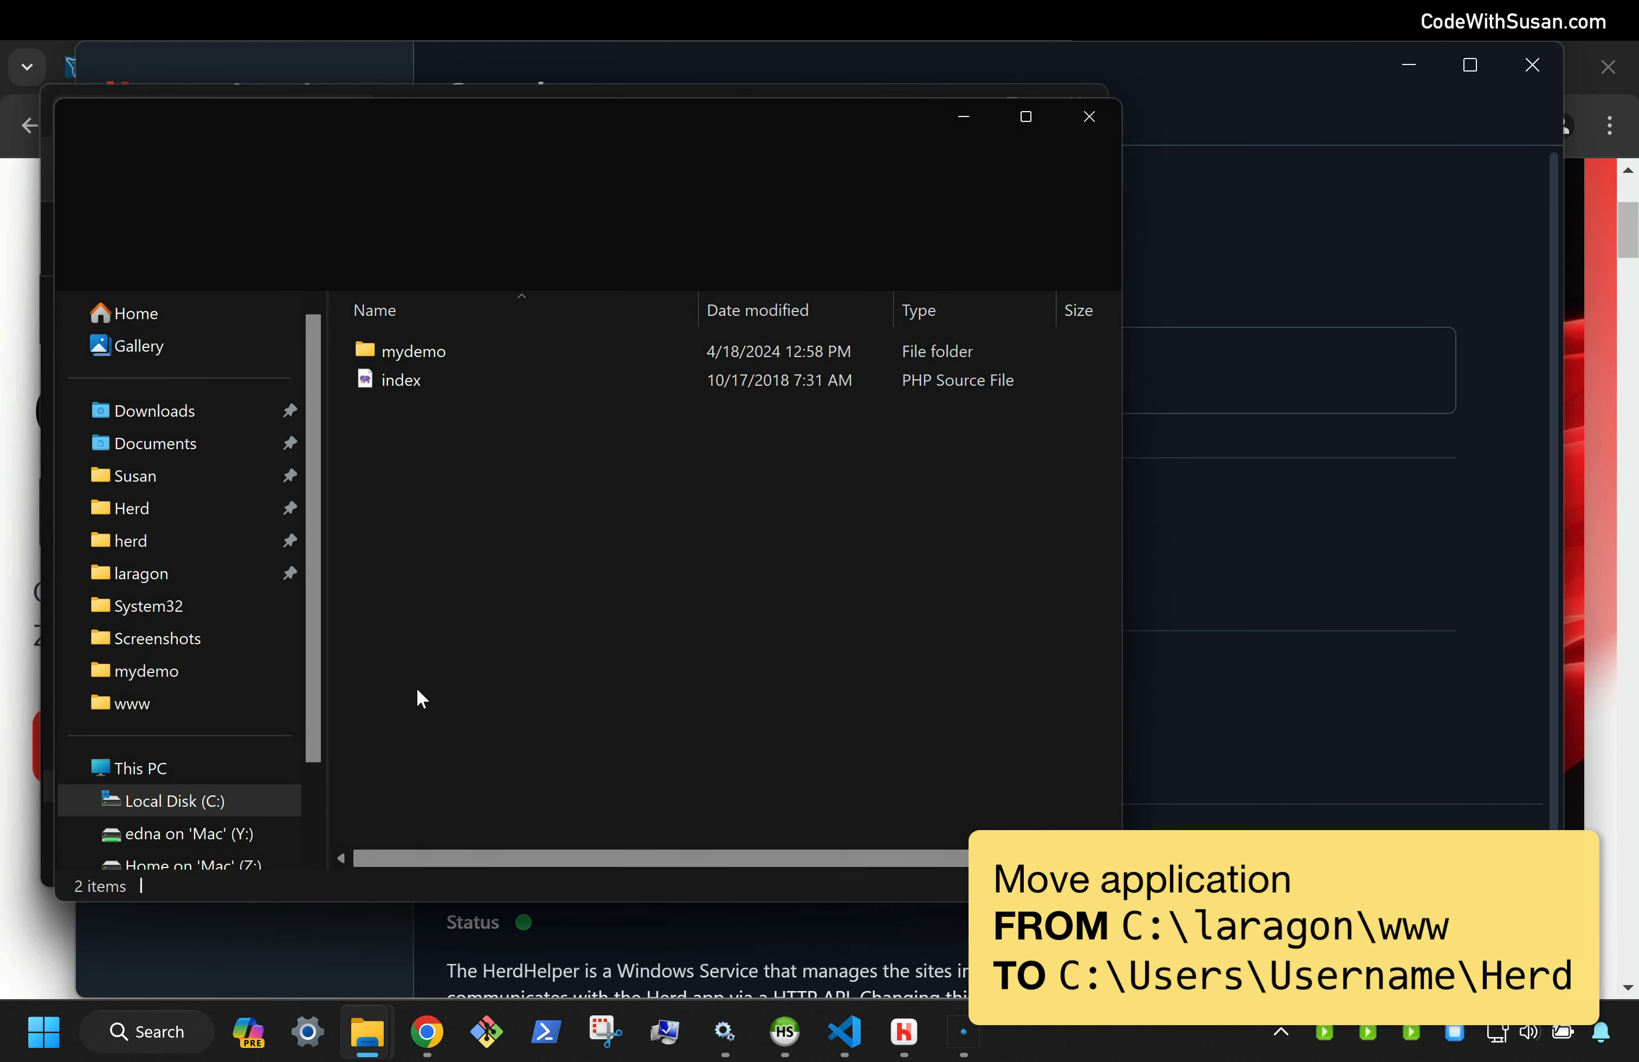
left_click_drag(484, 111, 1017, 137)
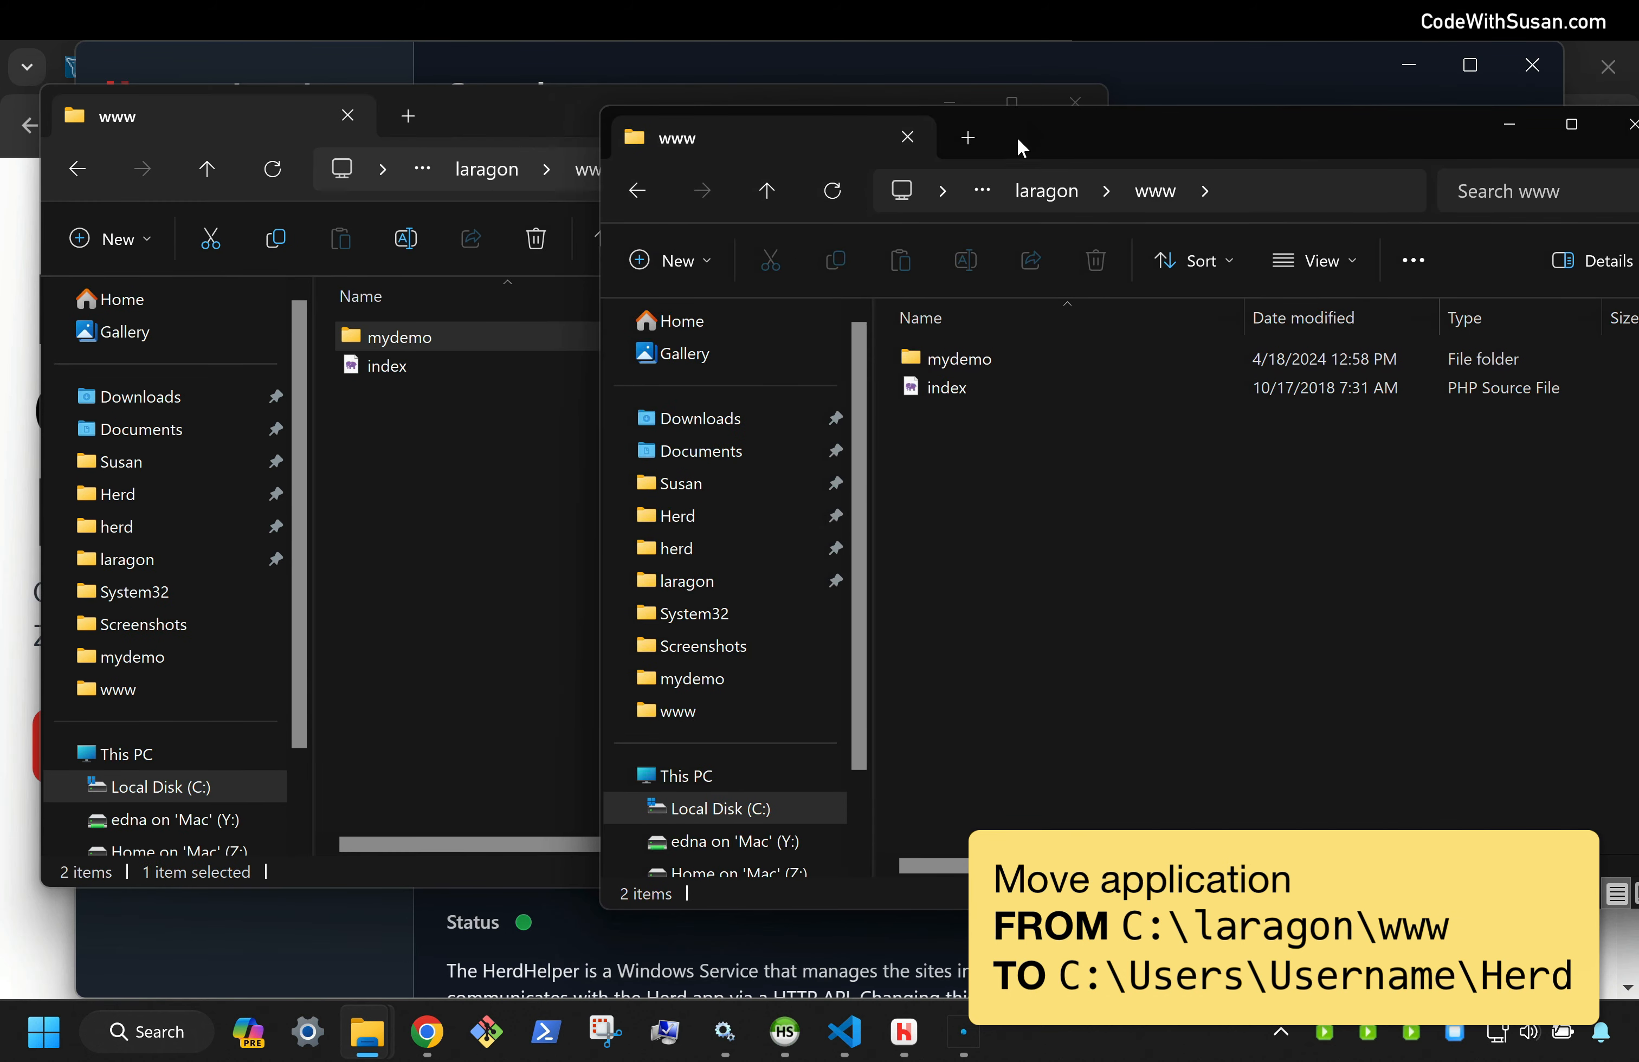
left_click(697, 540)
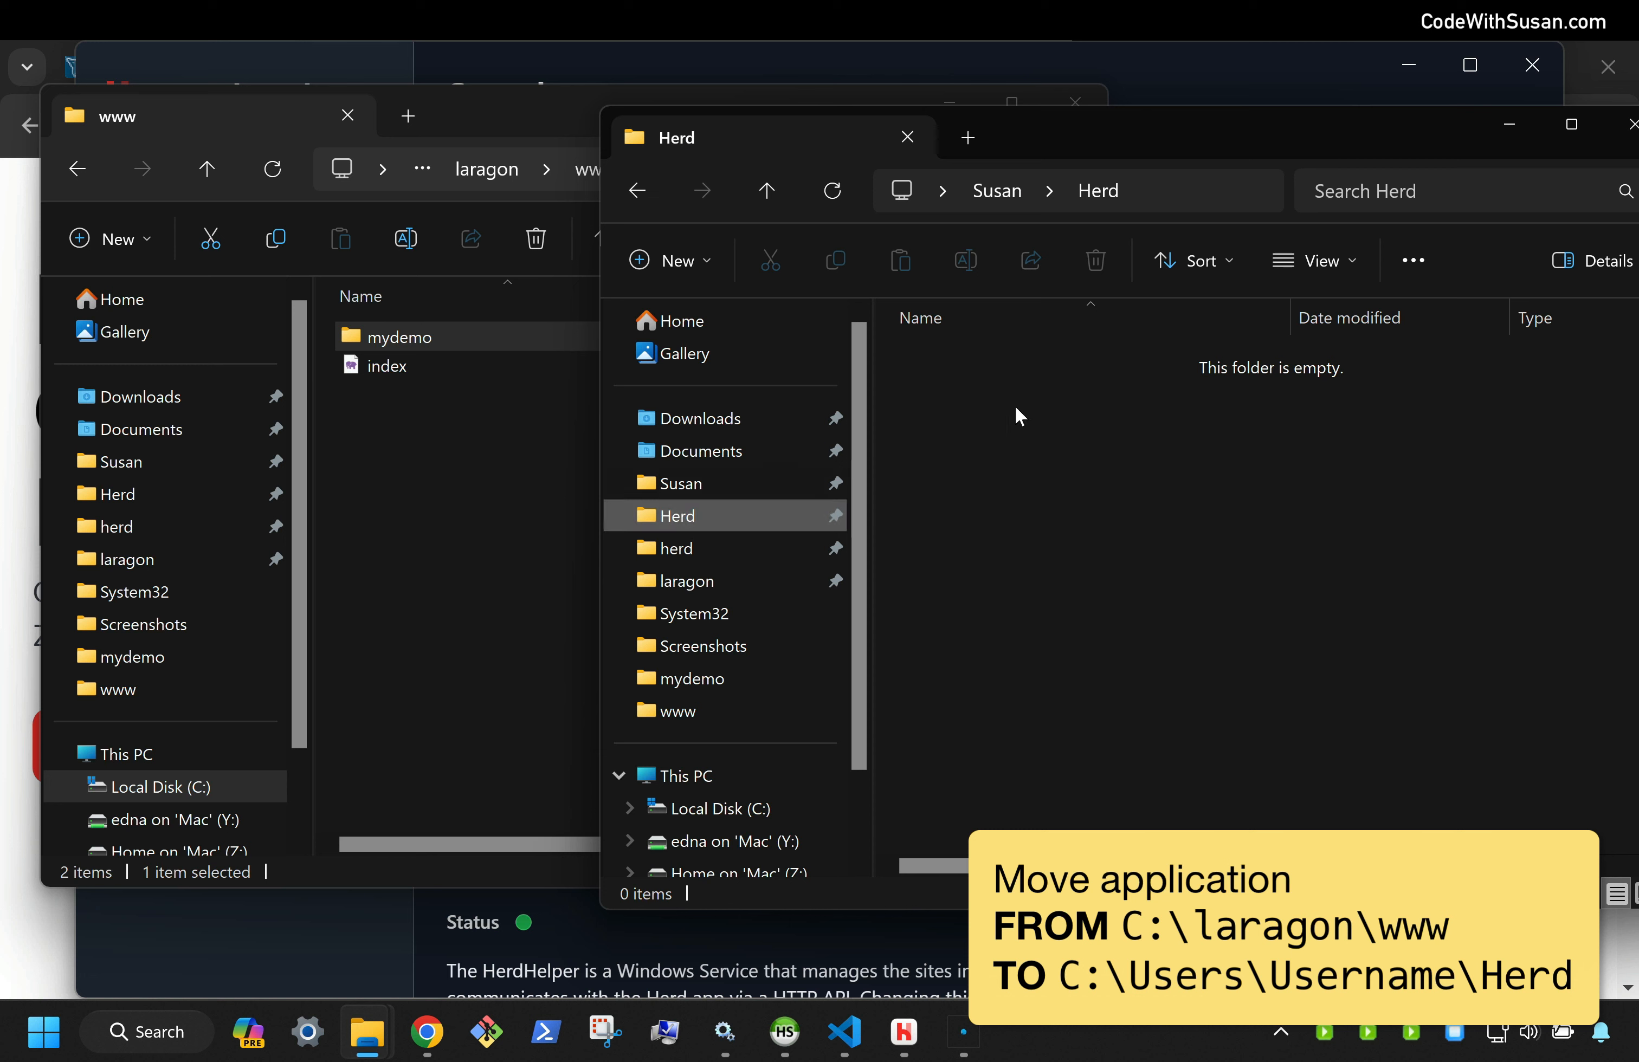
left_click(1151, 192)
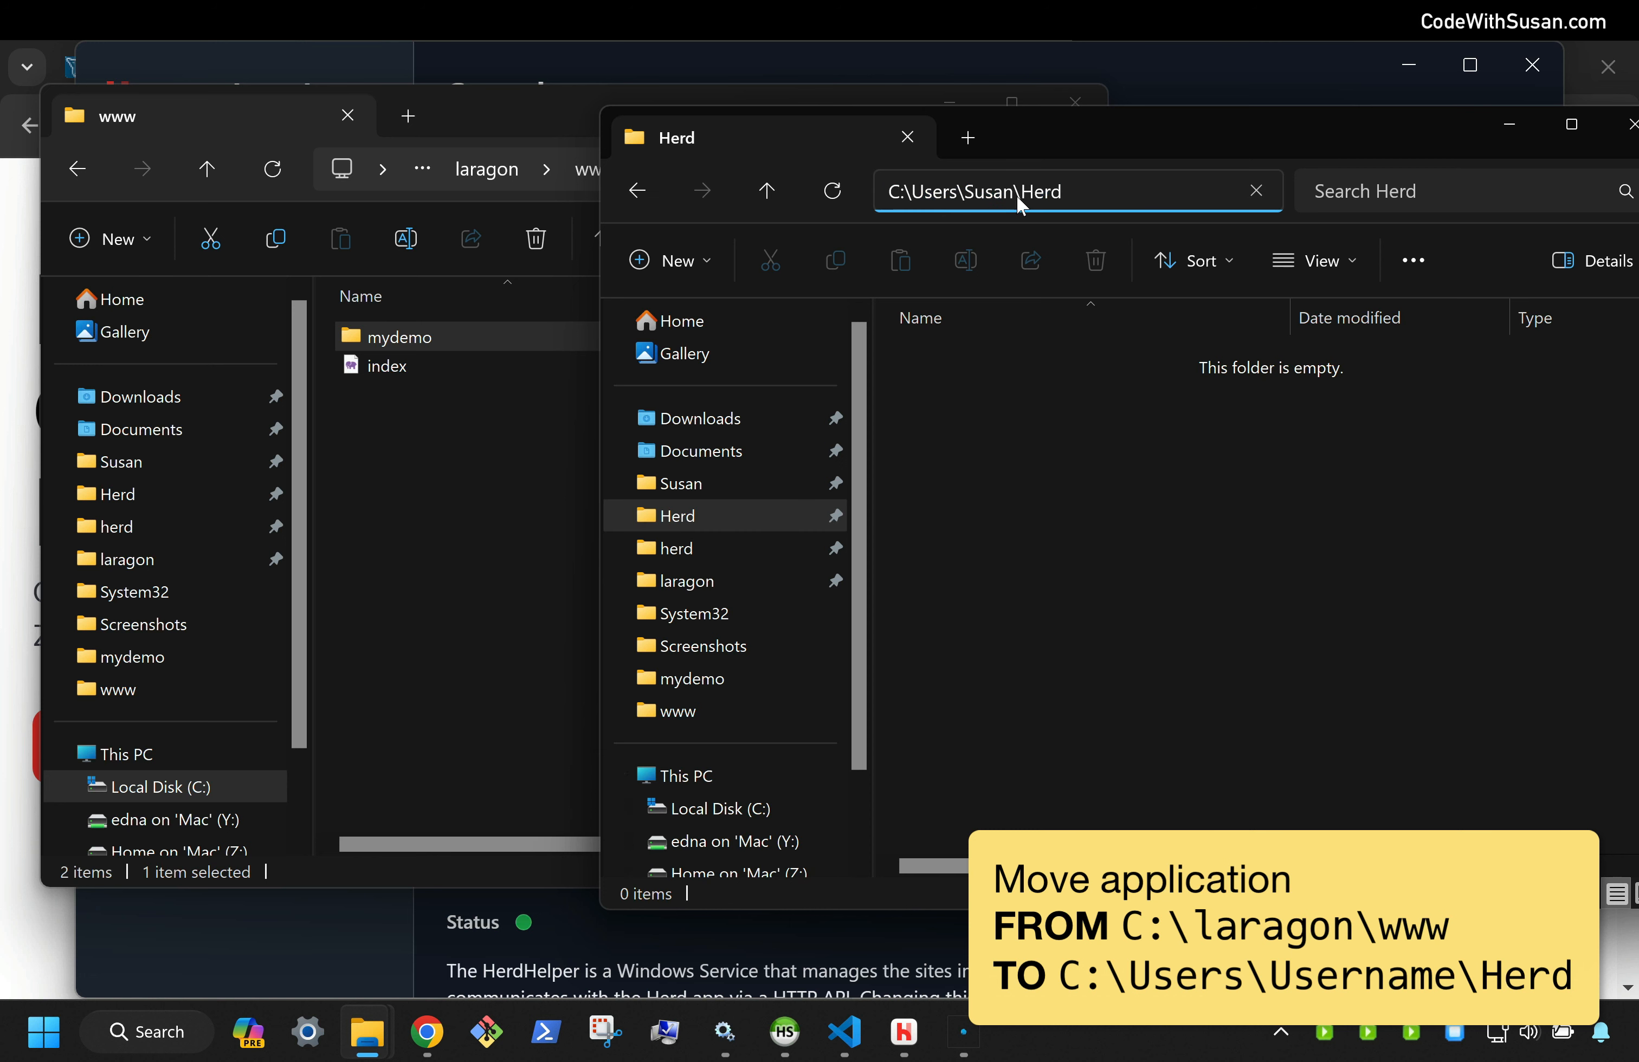
left_click(1165, 478)
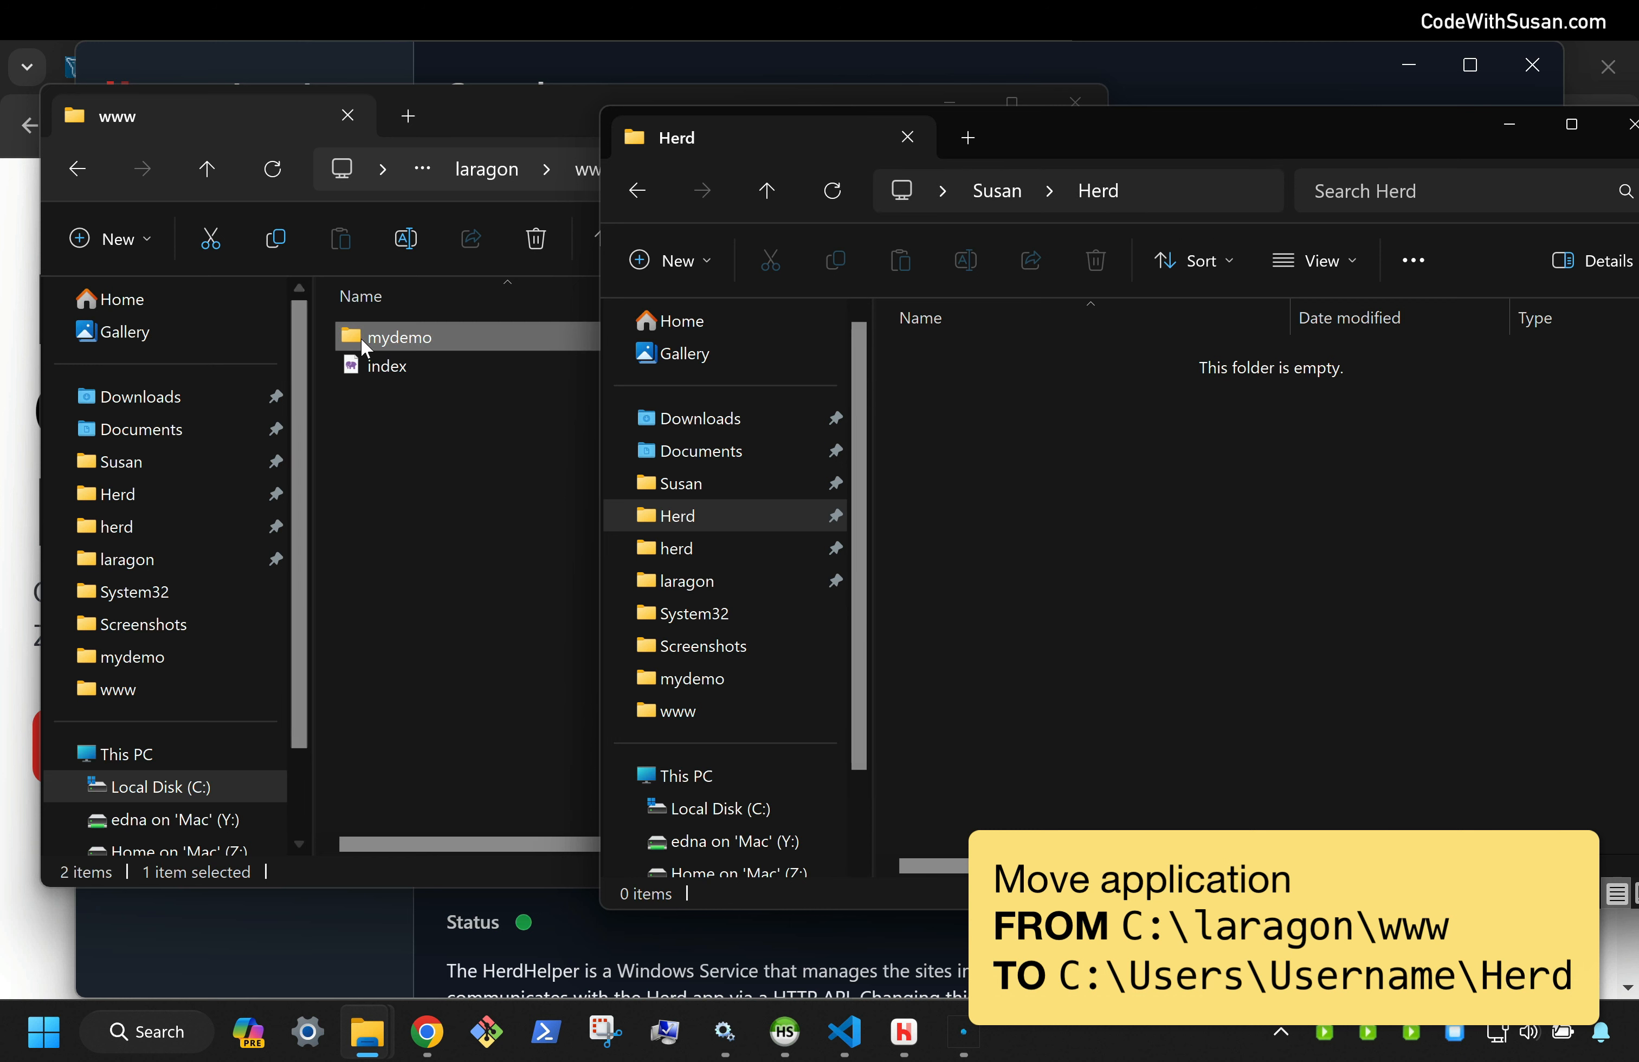
left_click_drag(360, 338, 1020, 427)
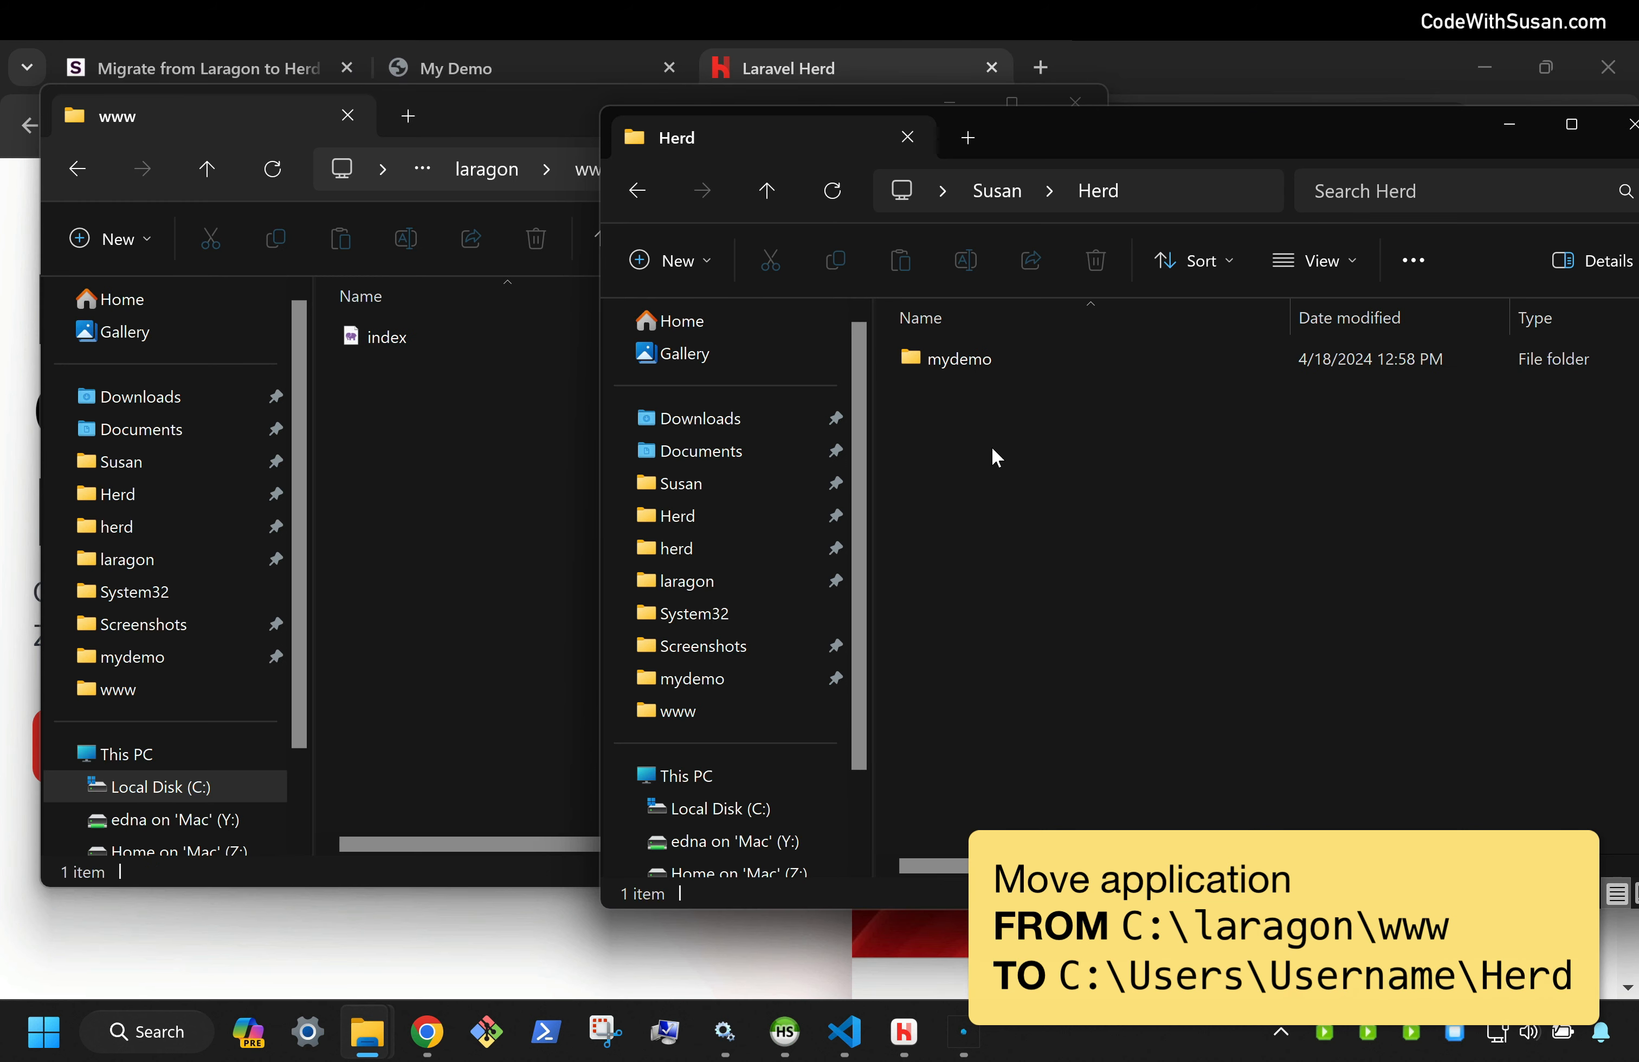
mouse_move(979, 360)
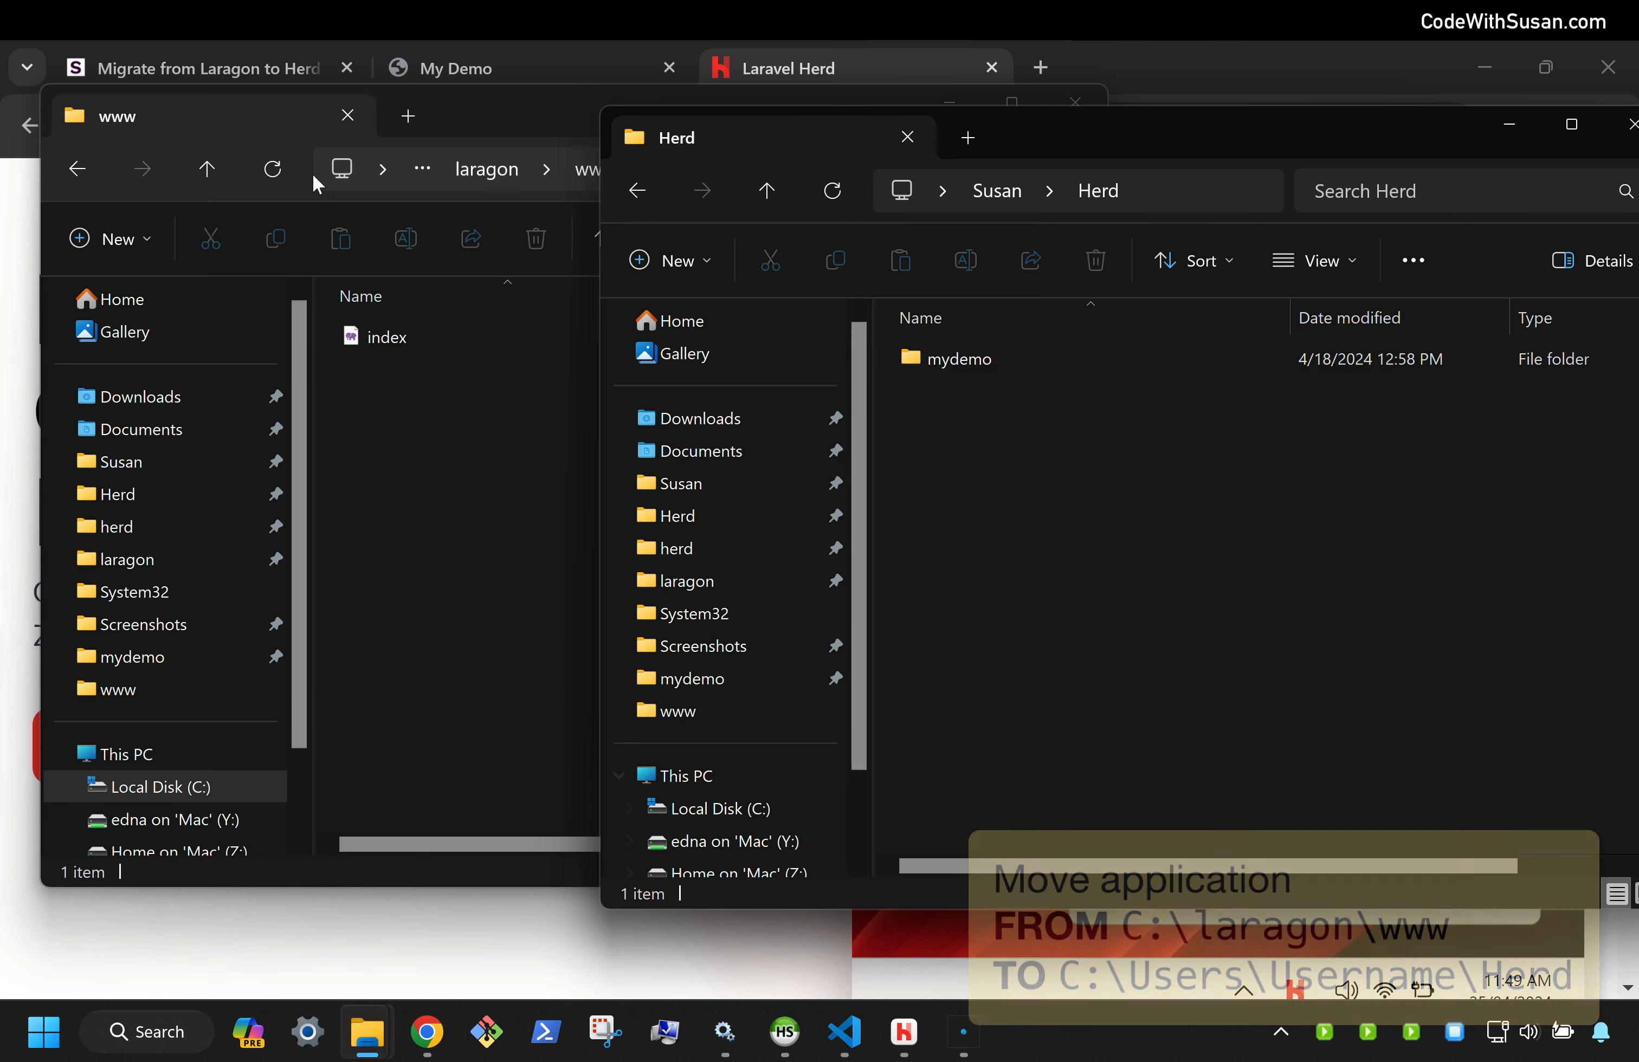
left_click(147, 66)
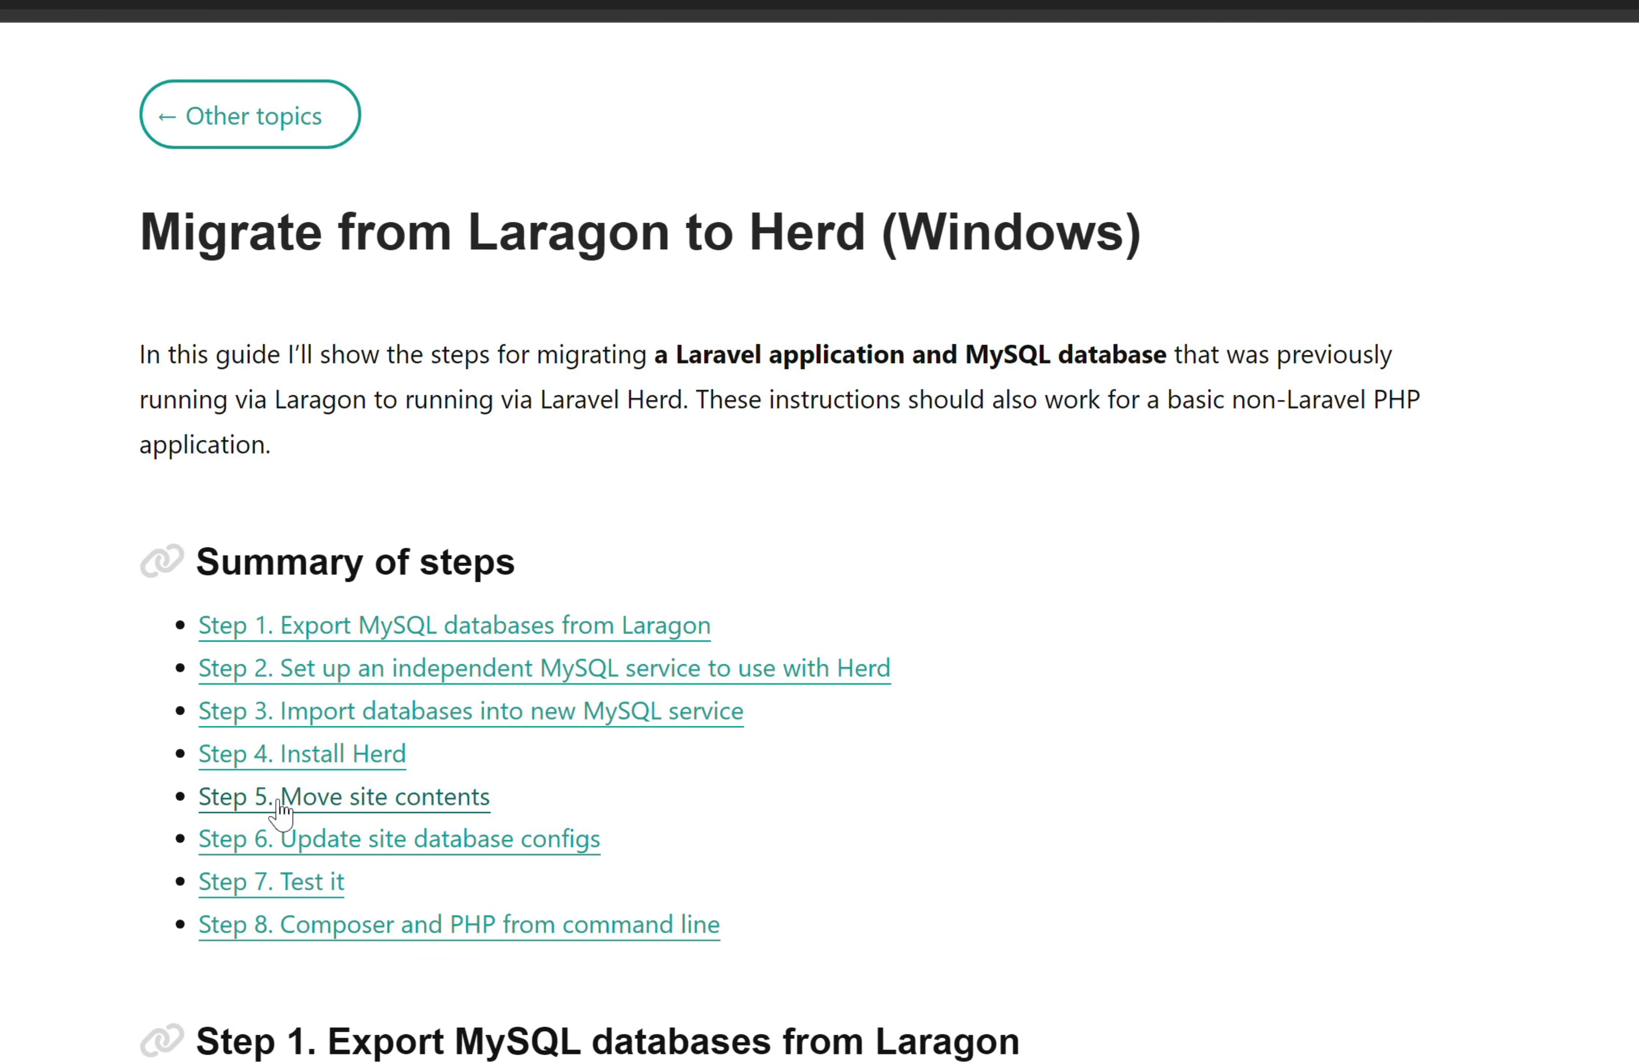
Jump to the guide's Step 5 and highlight the mv command's source path, mydemo and ~/Herd
left_click(334, 802)
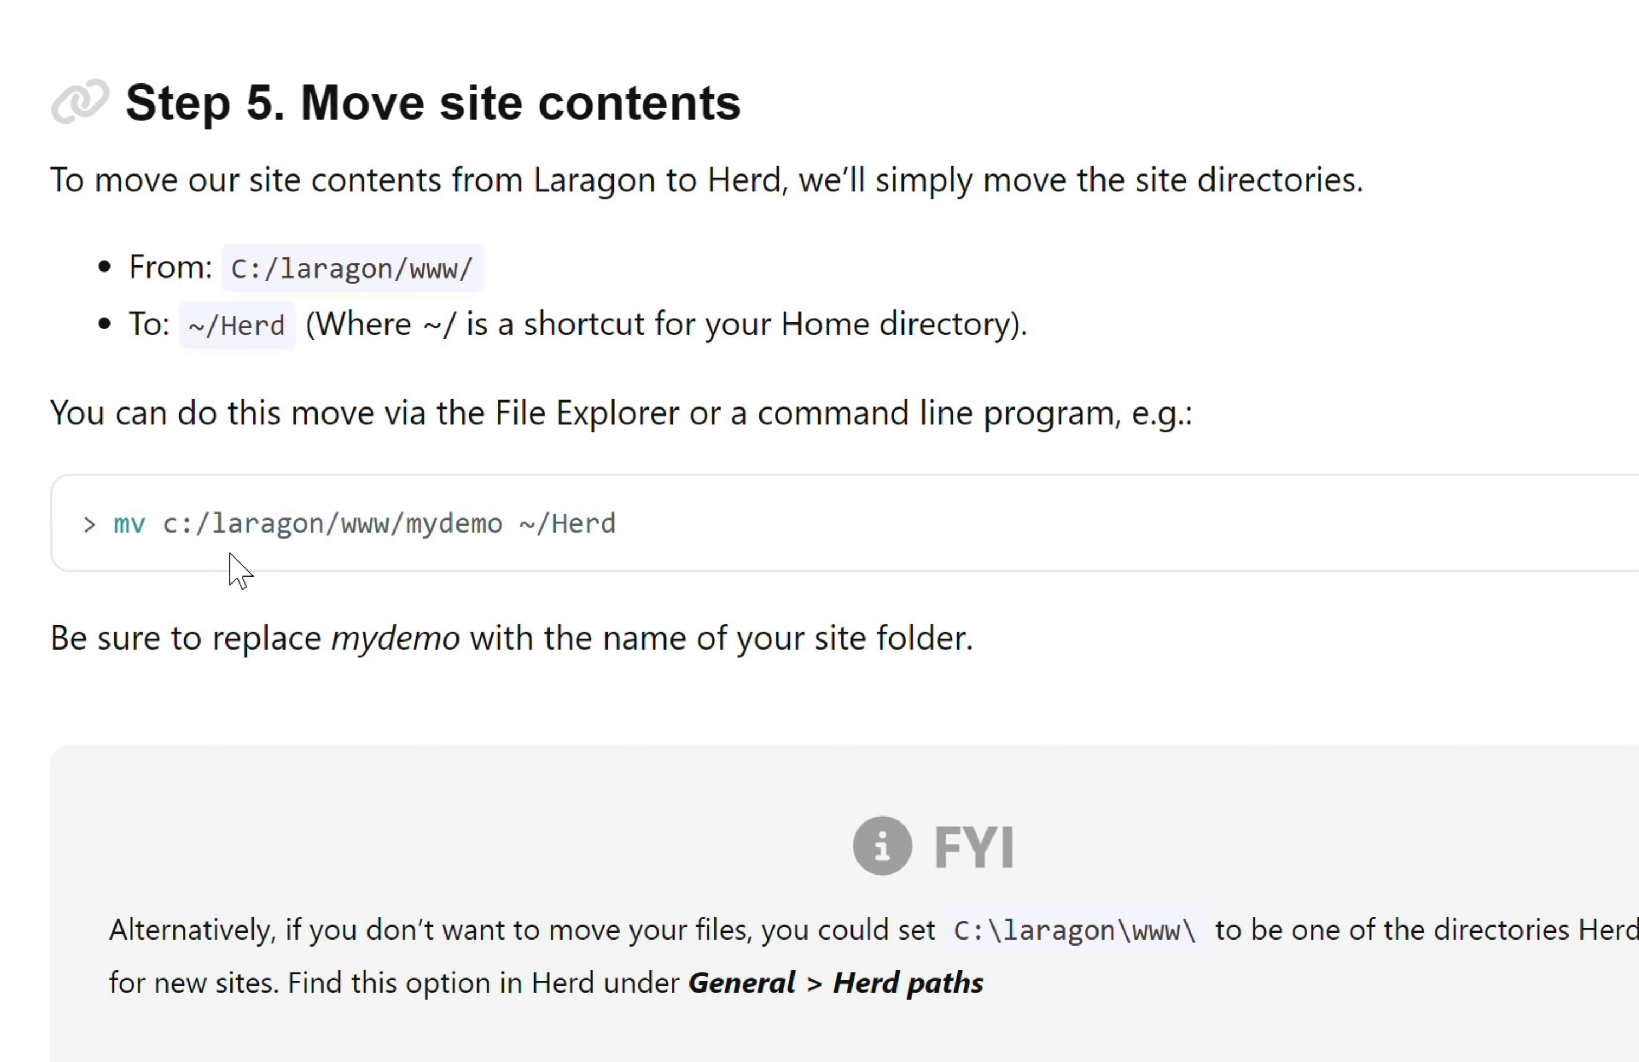
left_click_drag(163, 524, 625, 511)
left_click(420, 524)
left_click(534, 562)
left_click(648, 529)
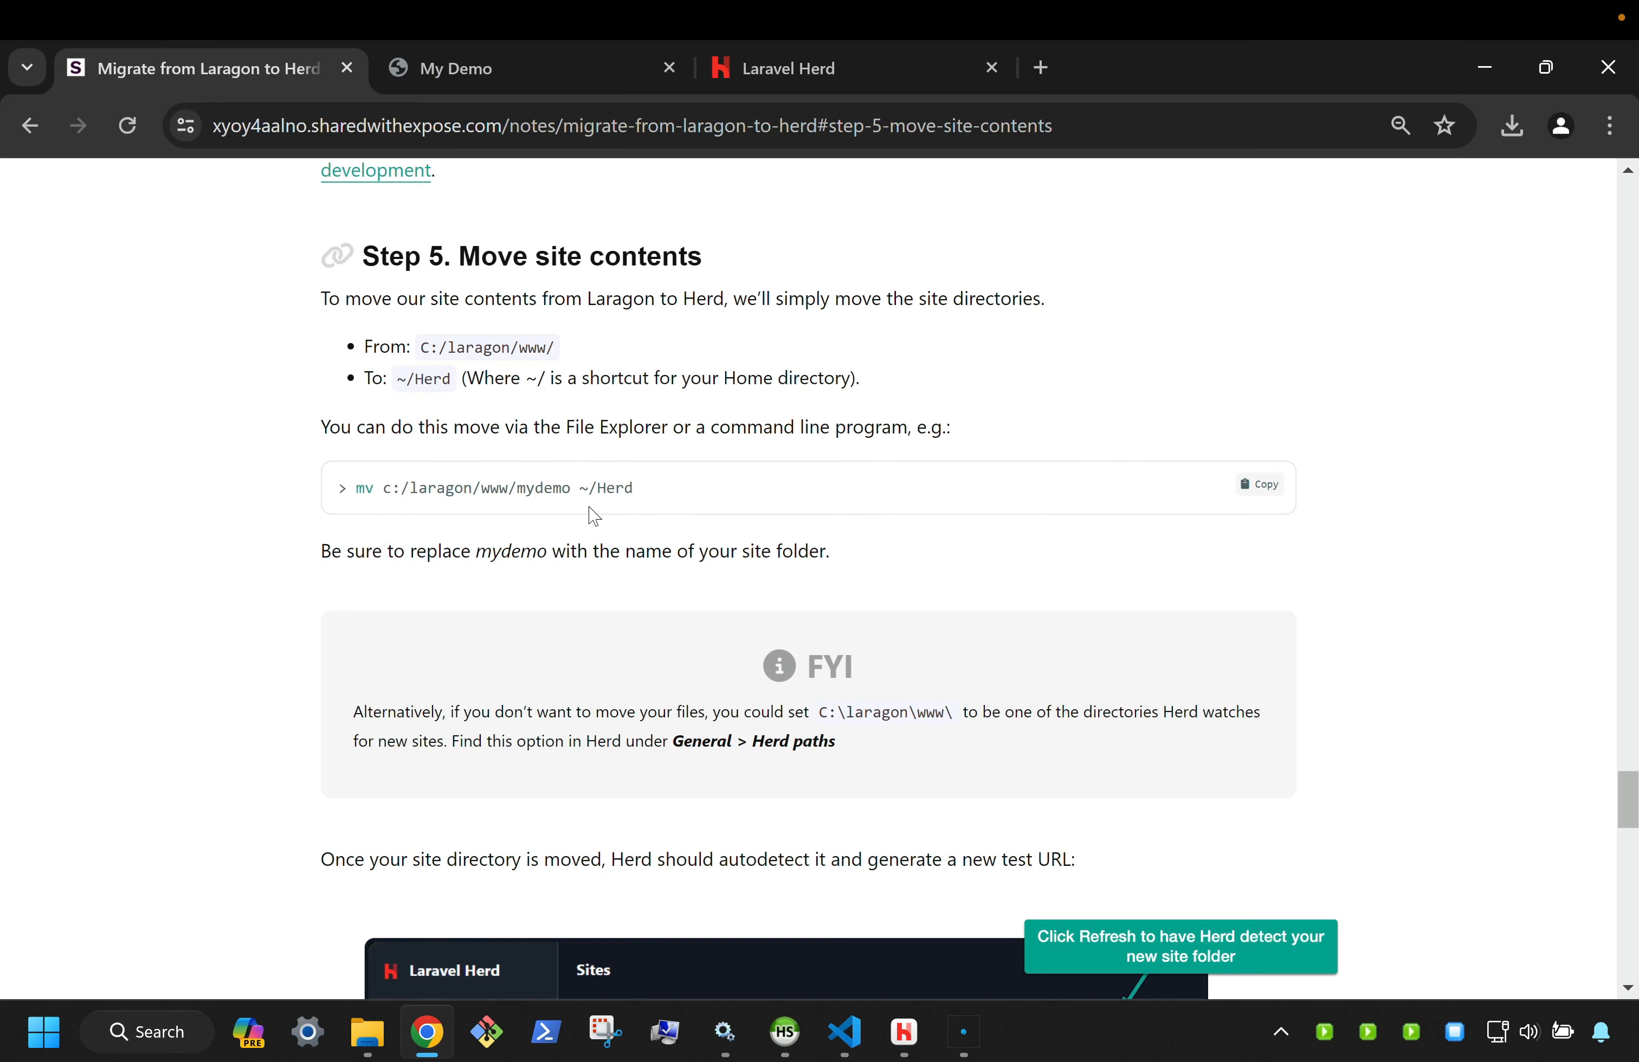
left_click(915, 1022)
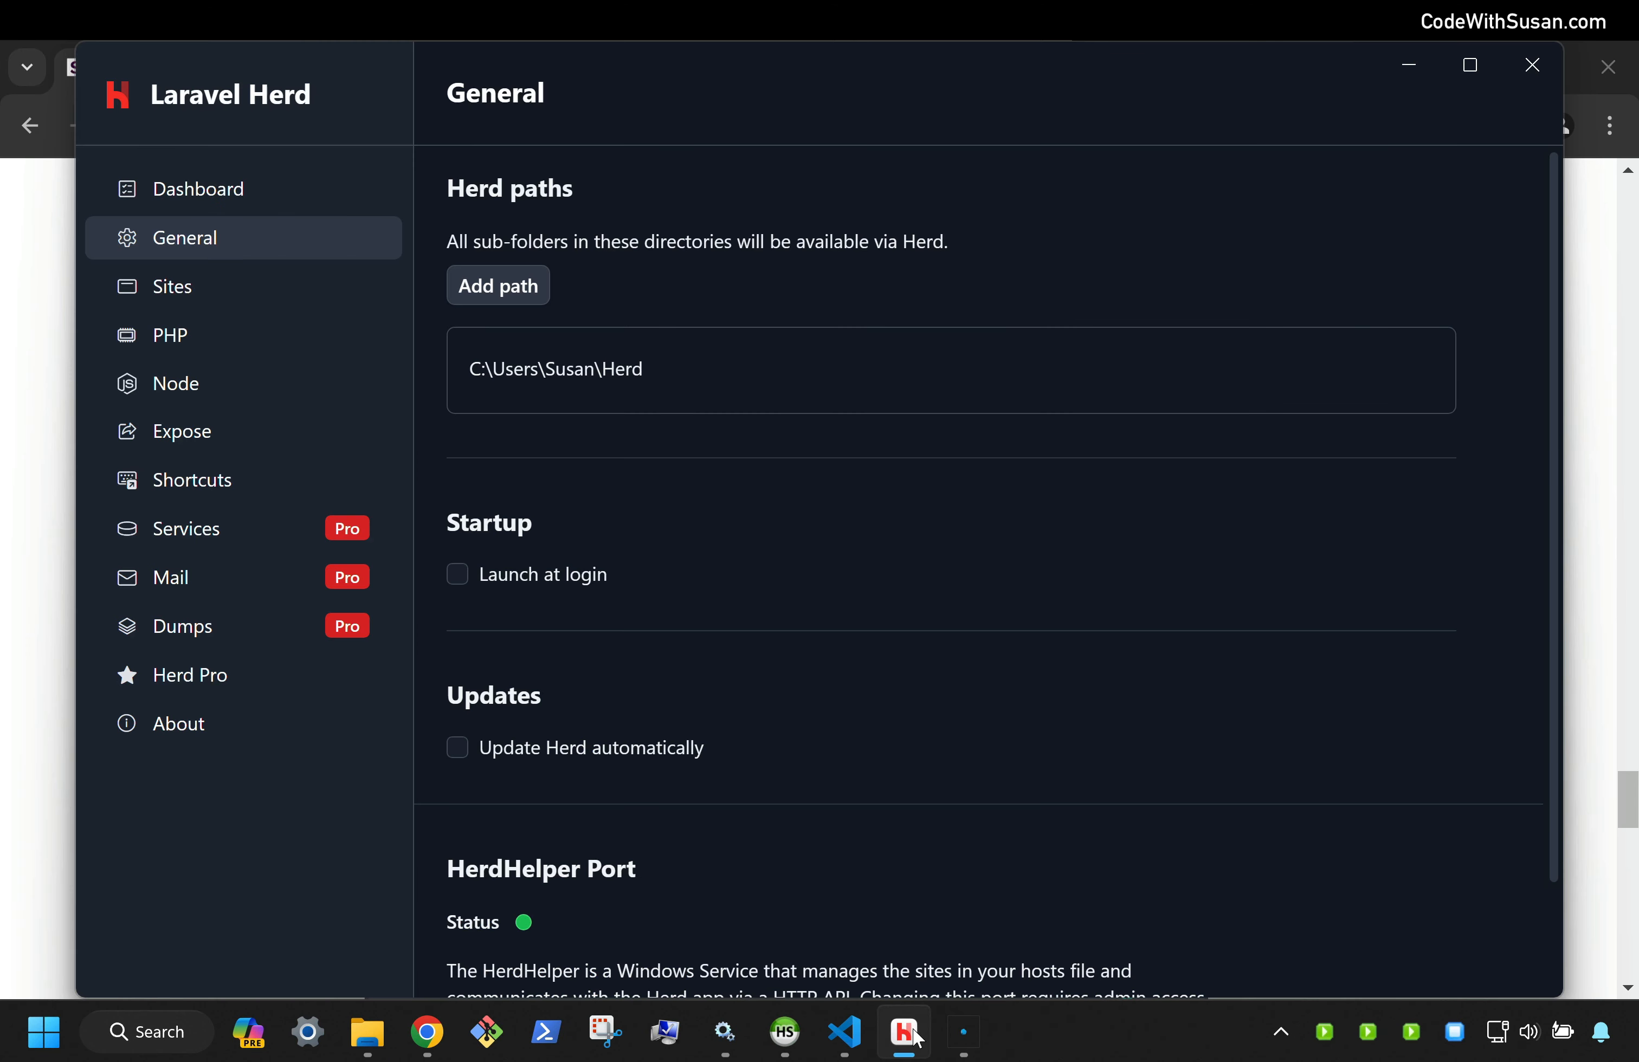
Check Herd's Sites list shows mydemo.test at ~\Herd\mydemo using PHP 8.3
left_click(171, 288)
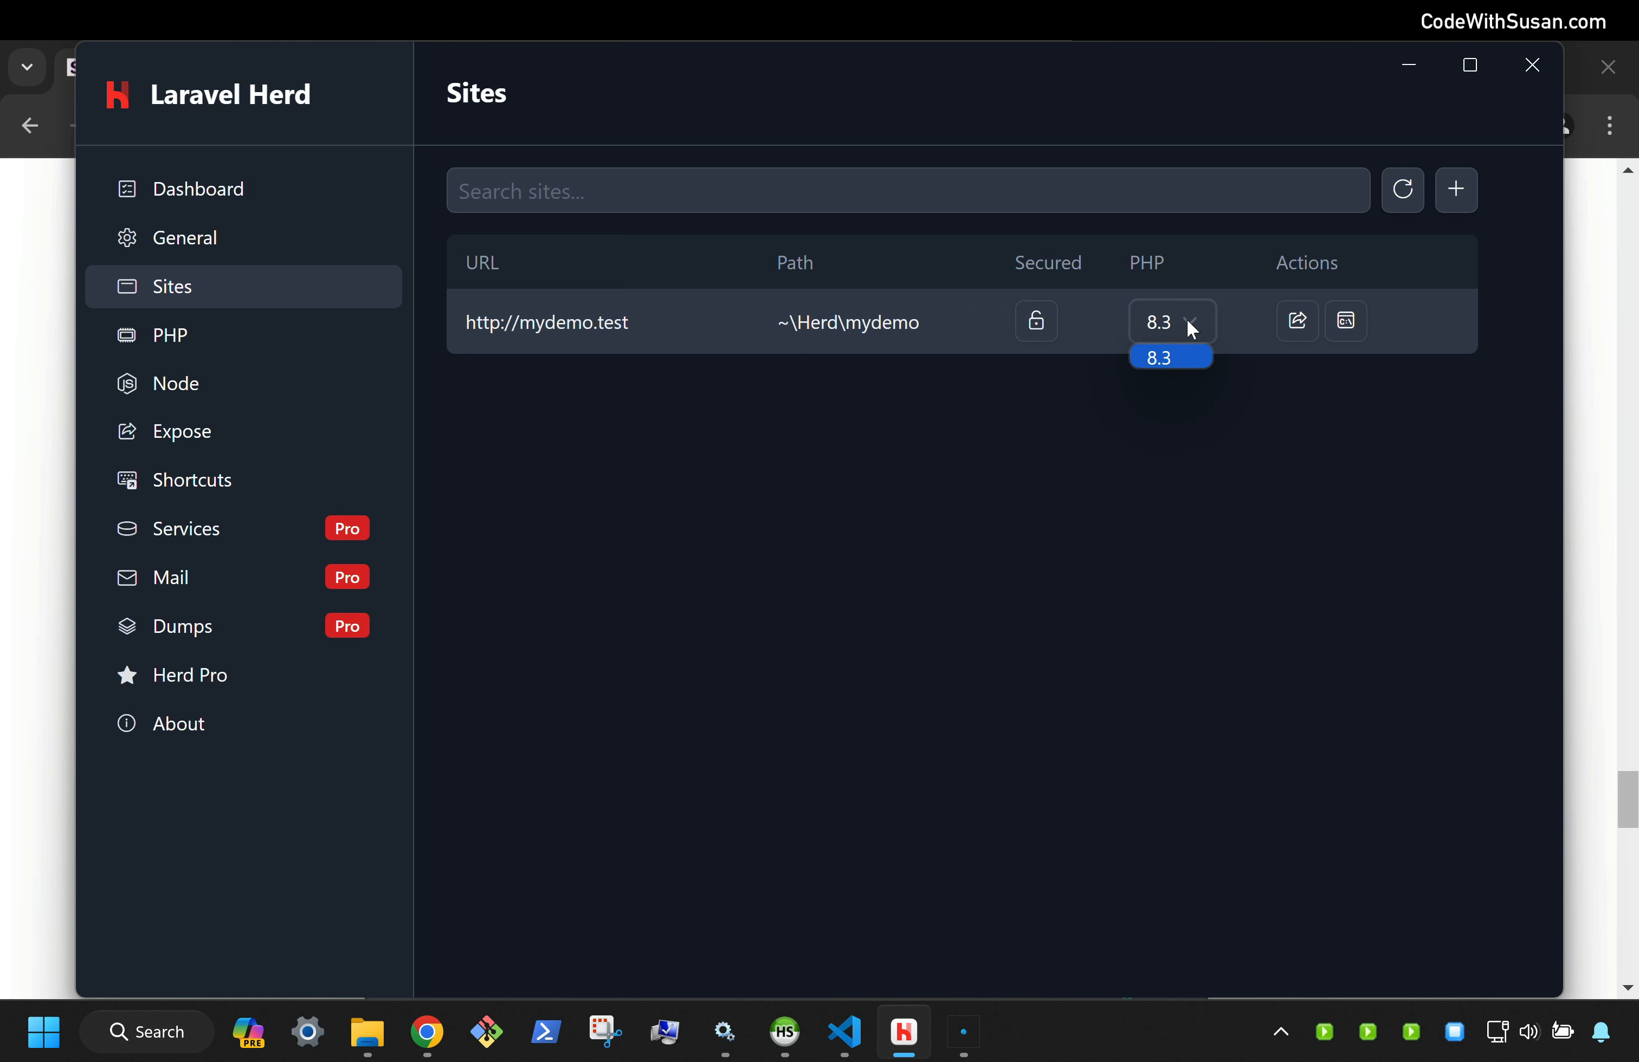
left_click(1163, 318)
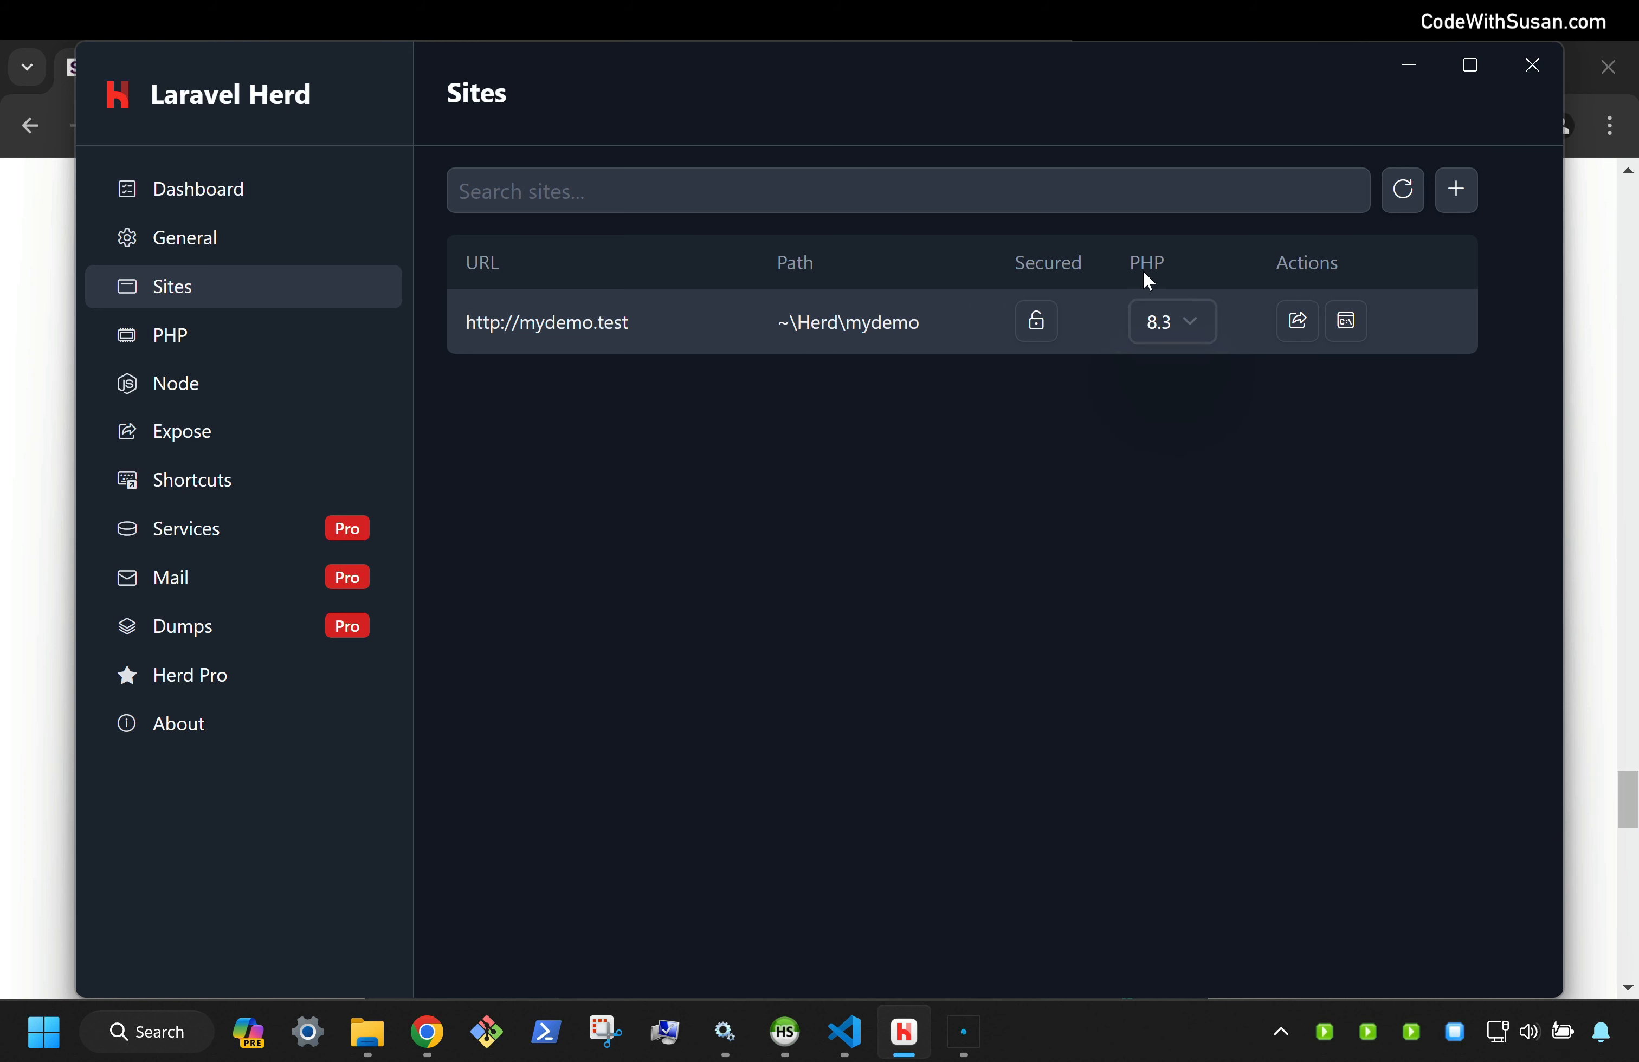
left_click(1188, 316)
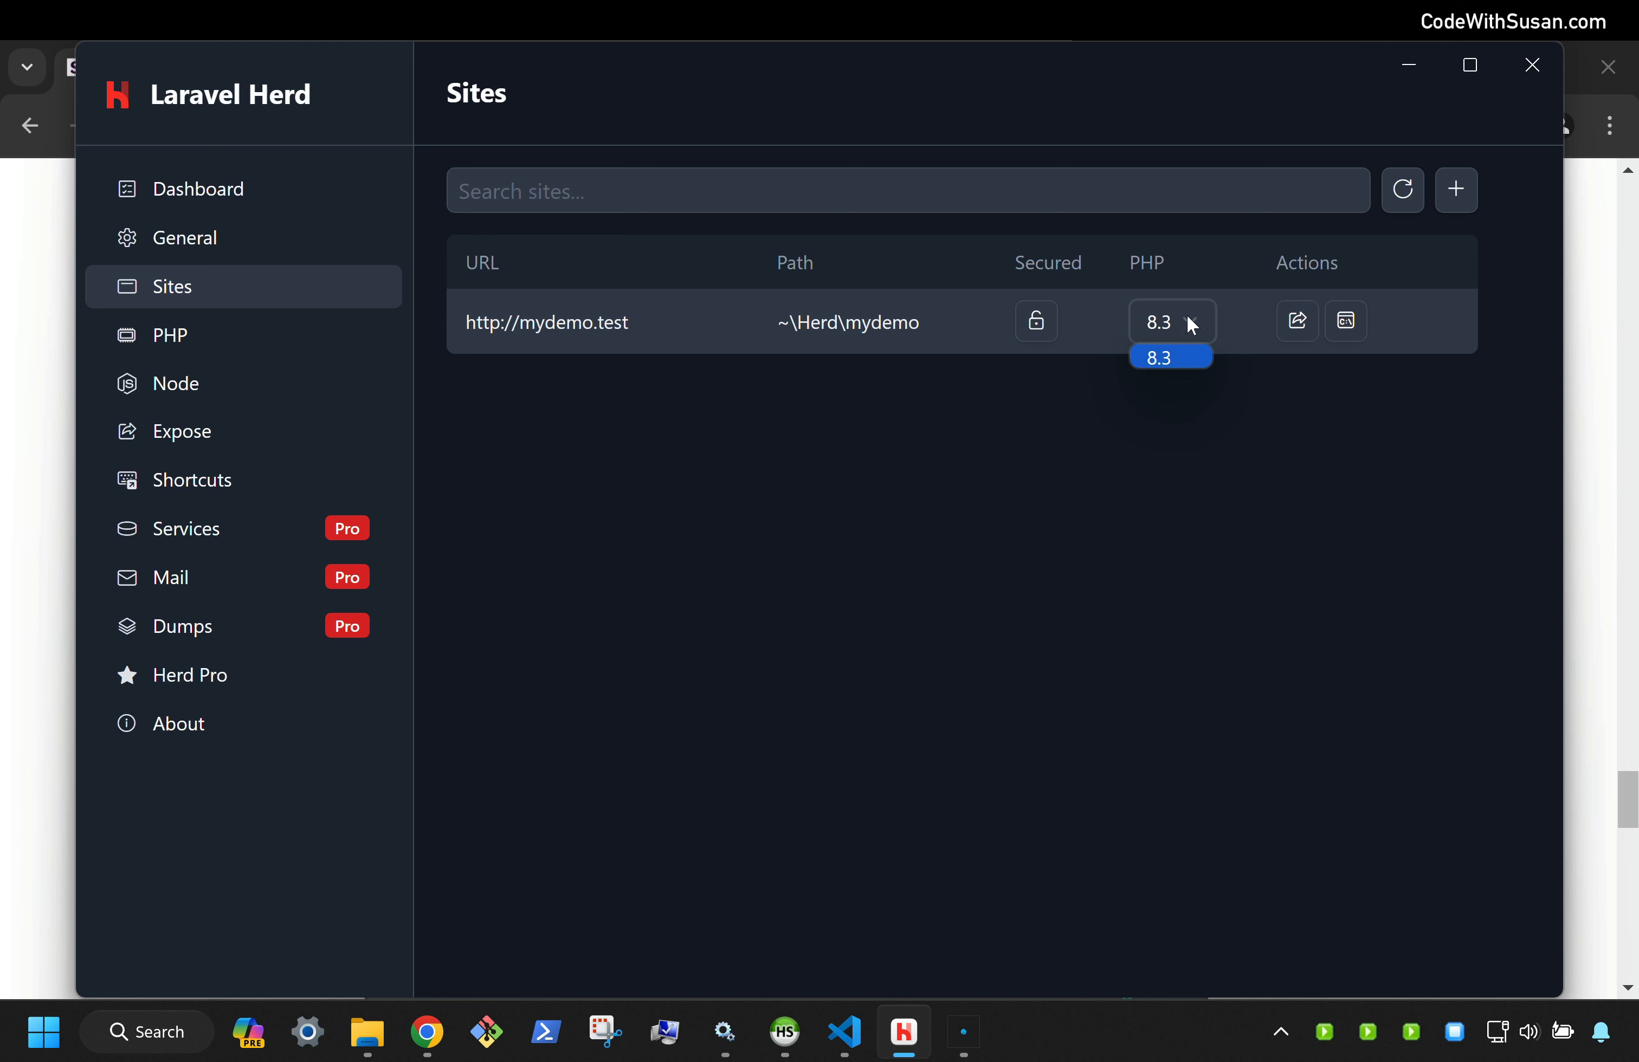
left_click(1141, 391)
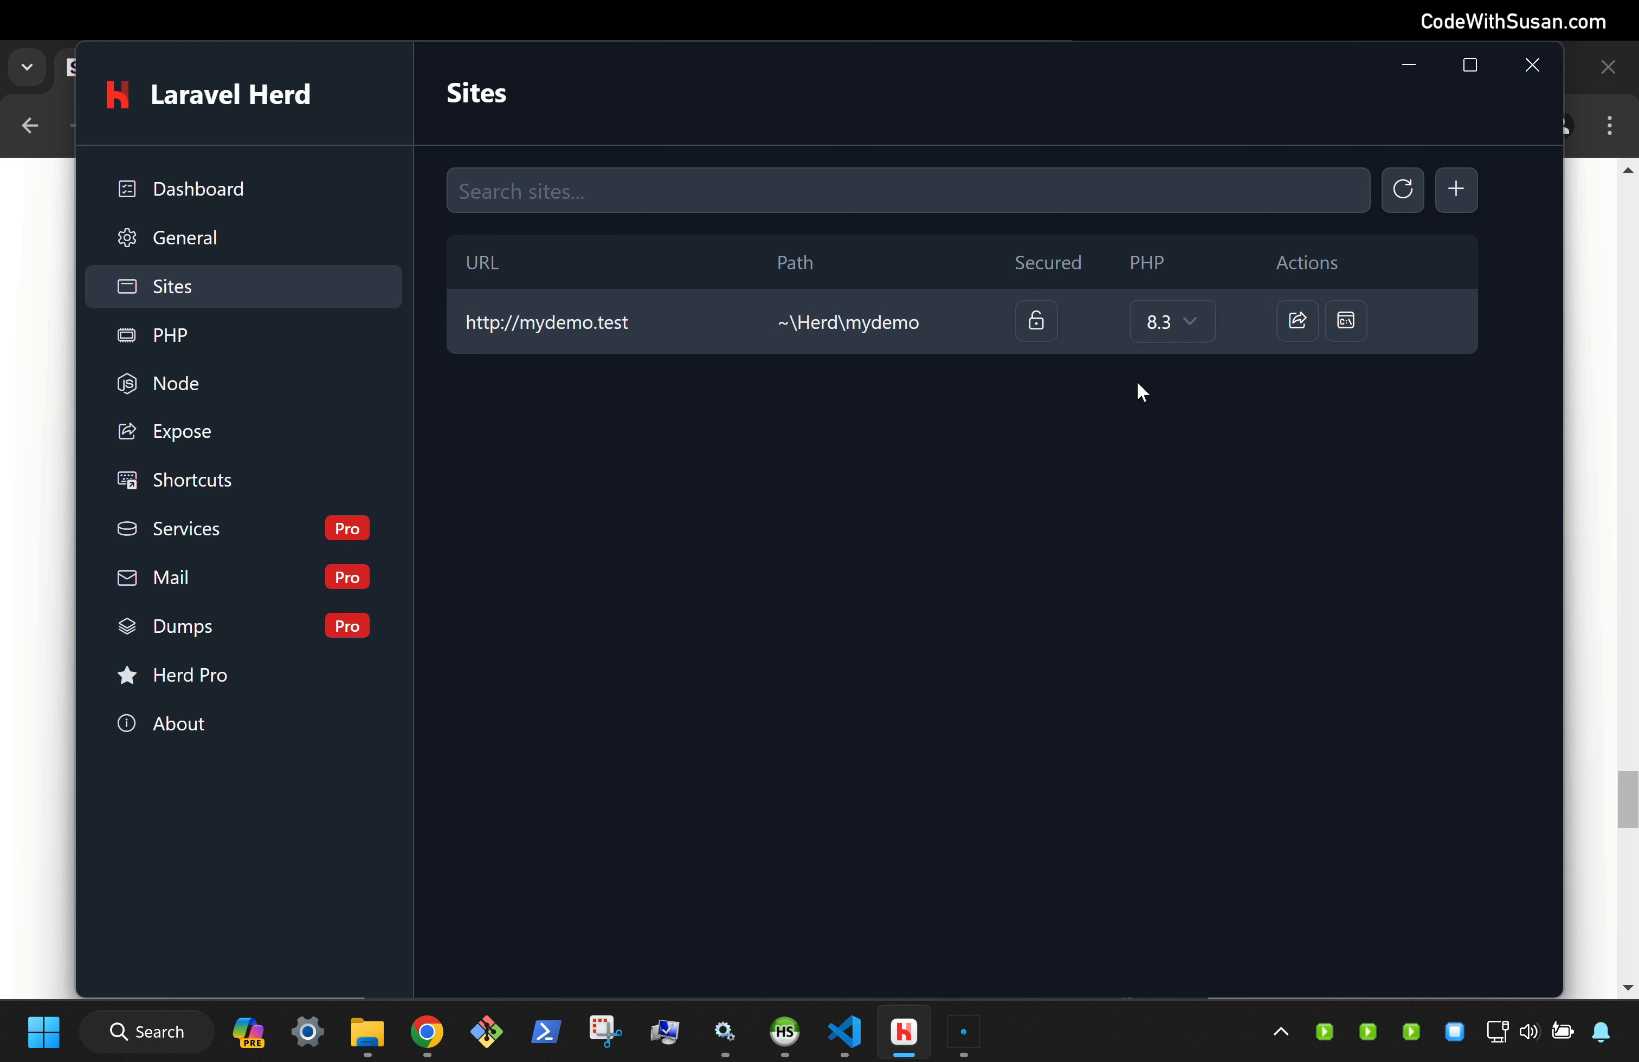
Secure mydemo.test with HTTPS, approving each User Account Control prompt, and open it in the browser
left_click(1035, 321)
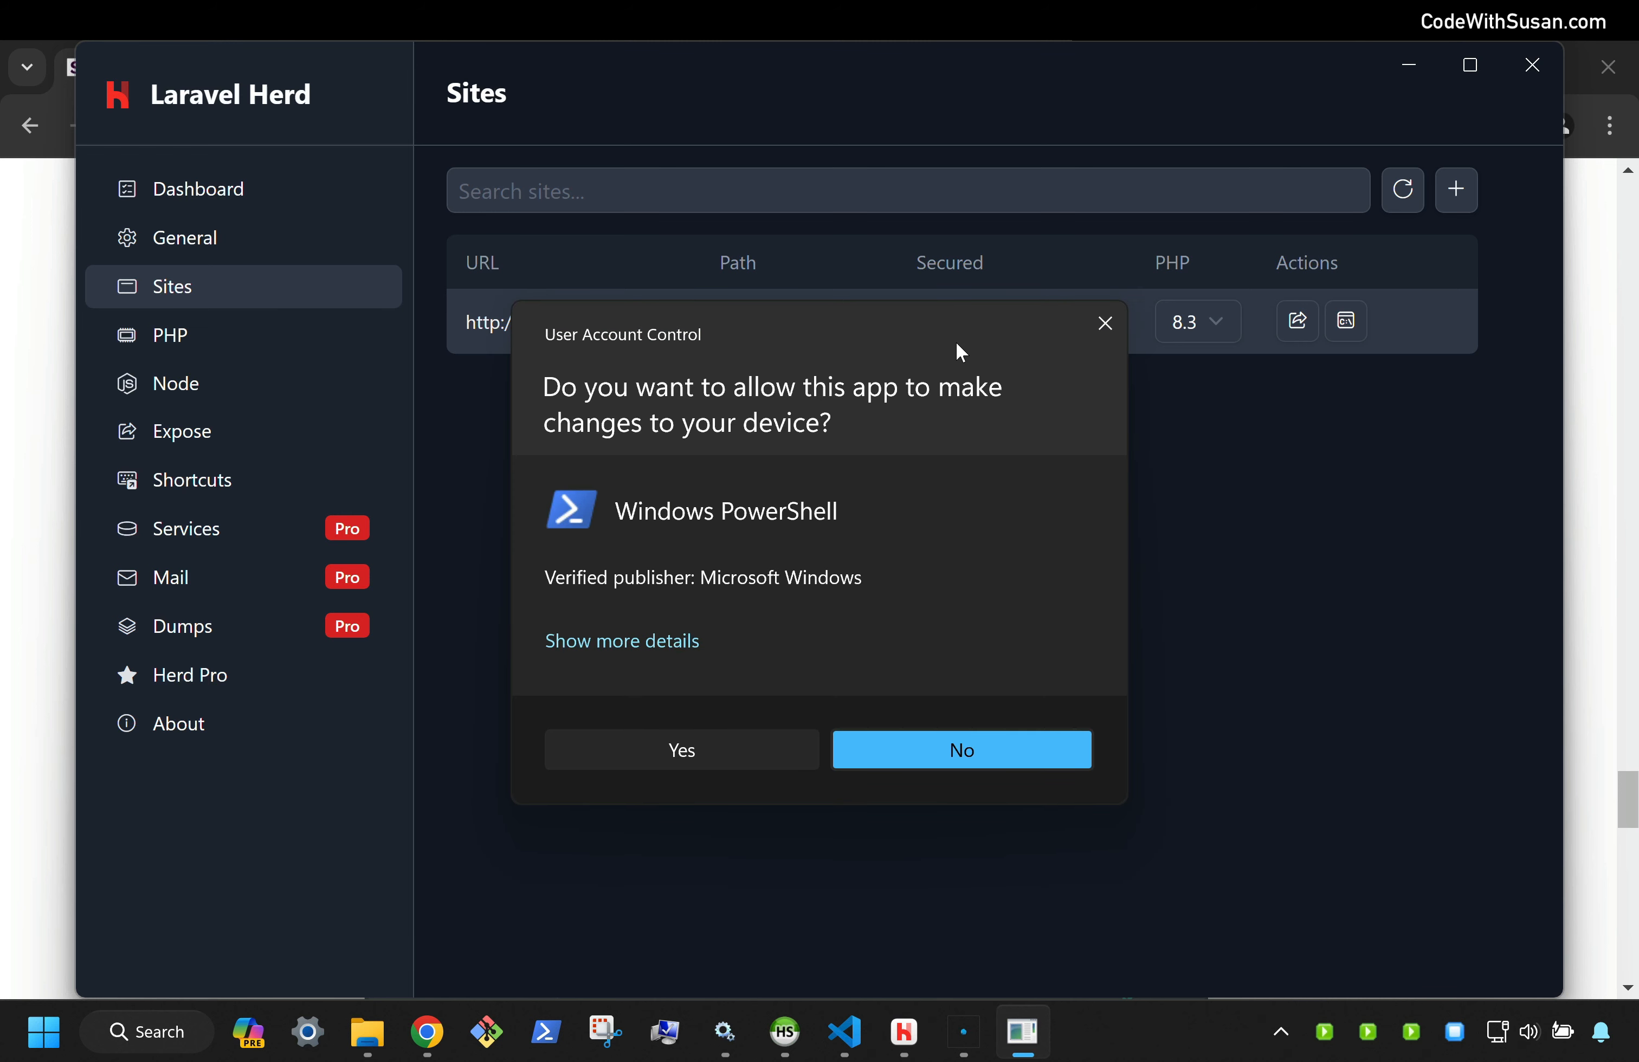
left_click(756, 751)
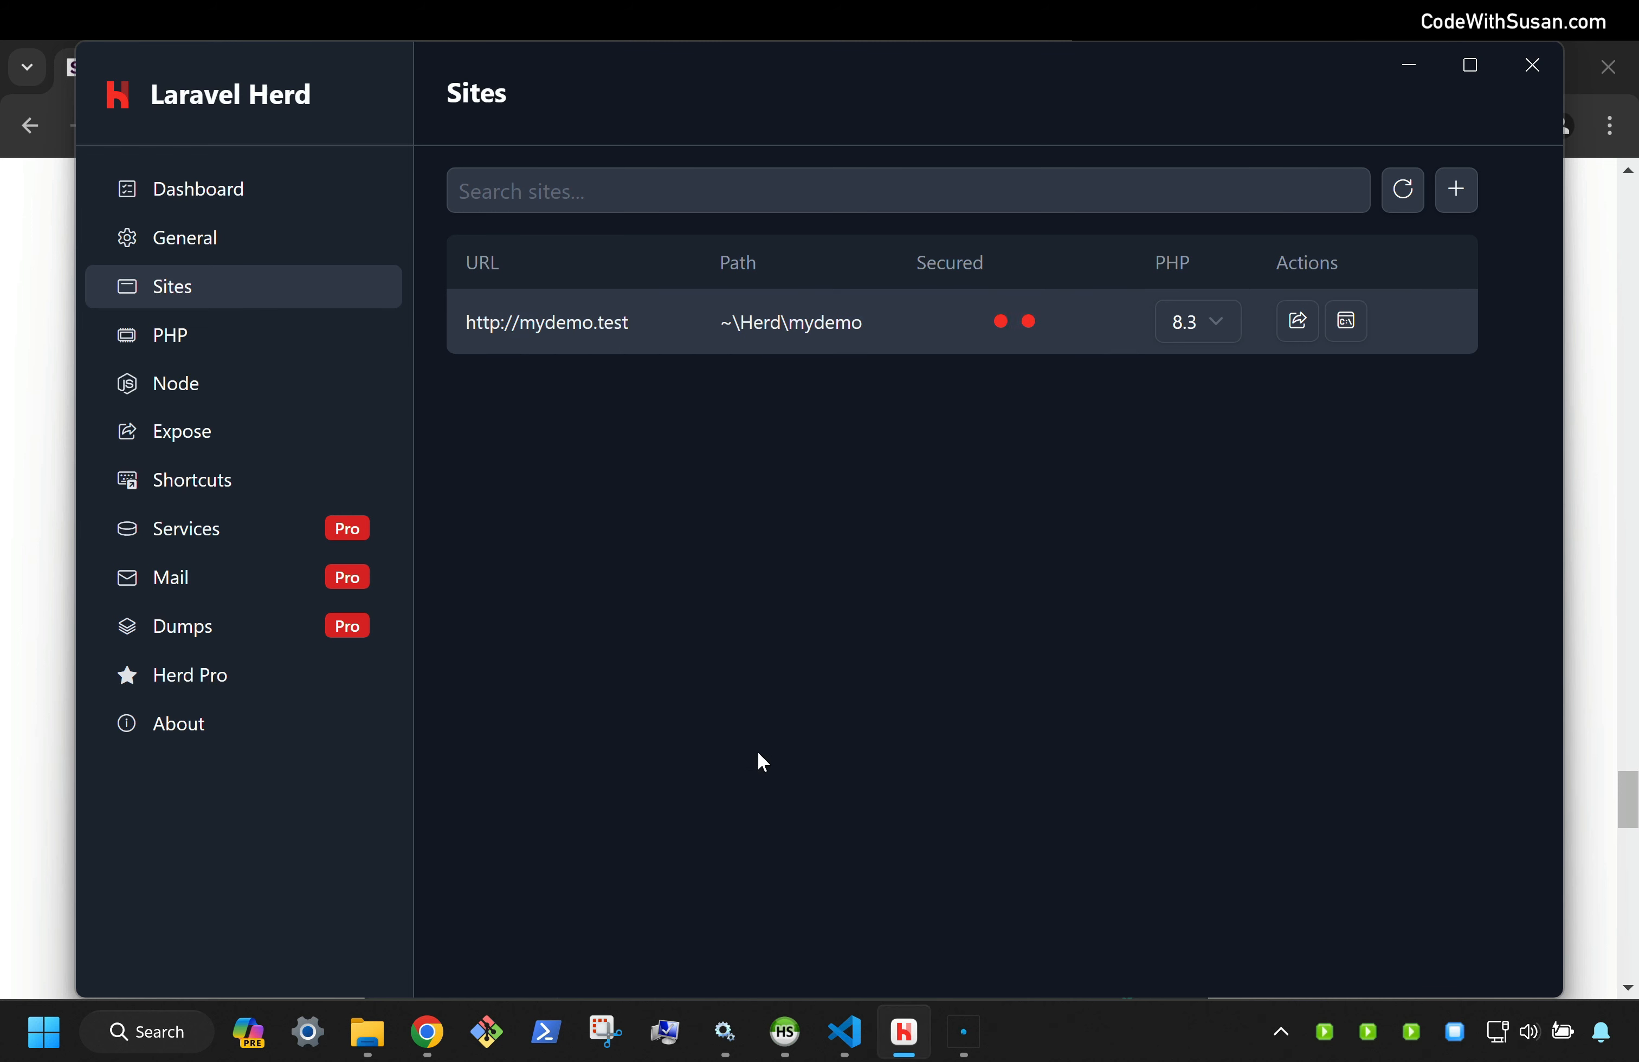
left_click(760, 761)
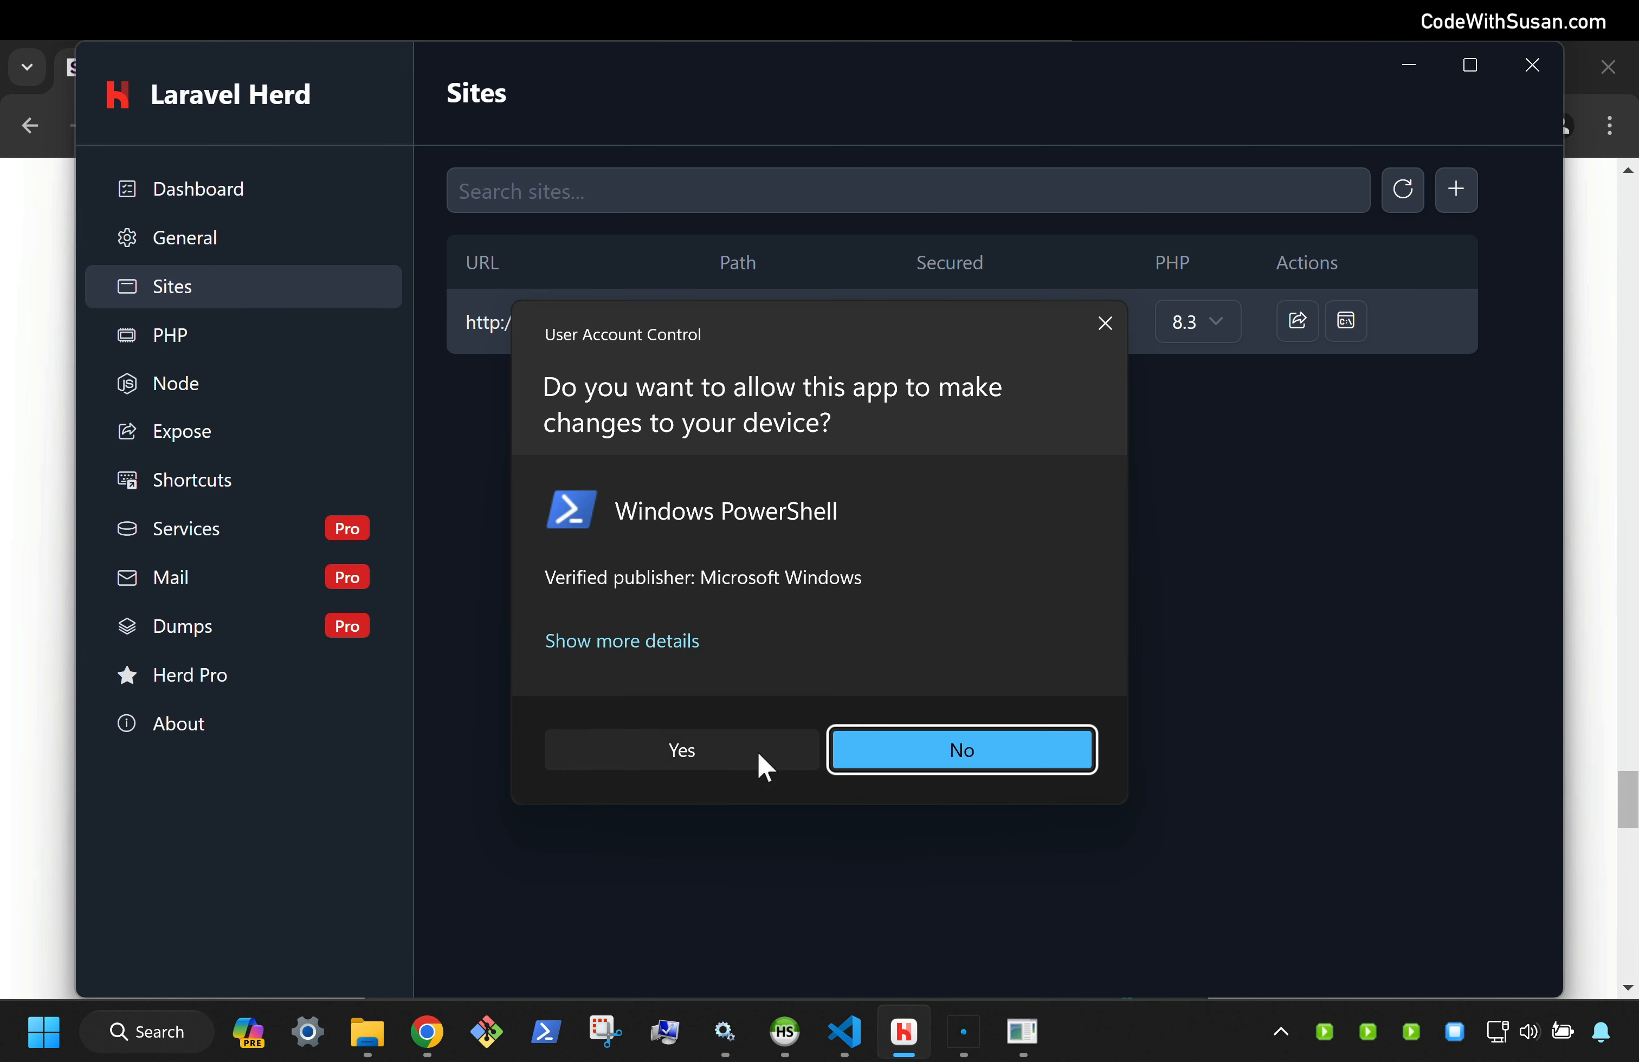
left_click(759, 757)
left_click(759, 756)
left_click(750, 750)
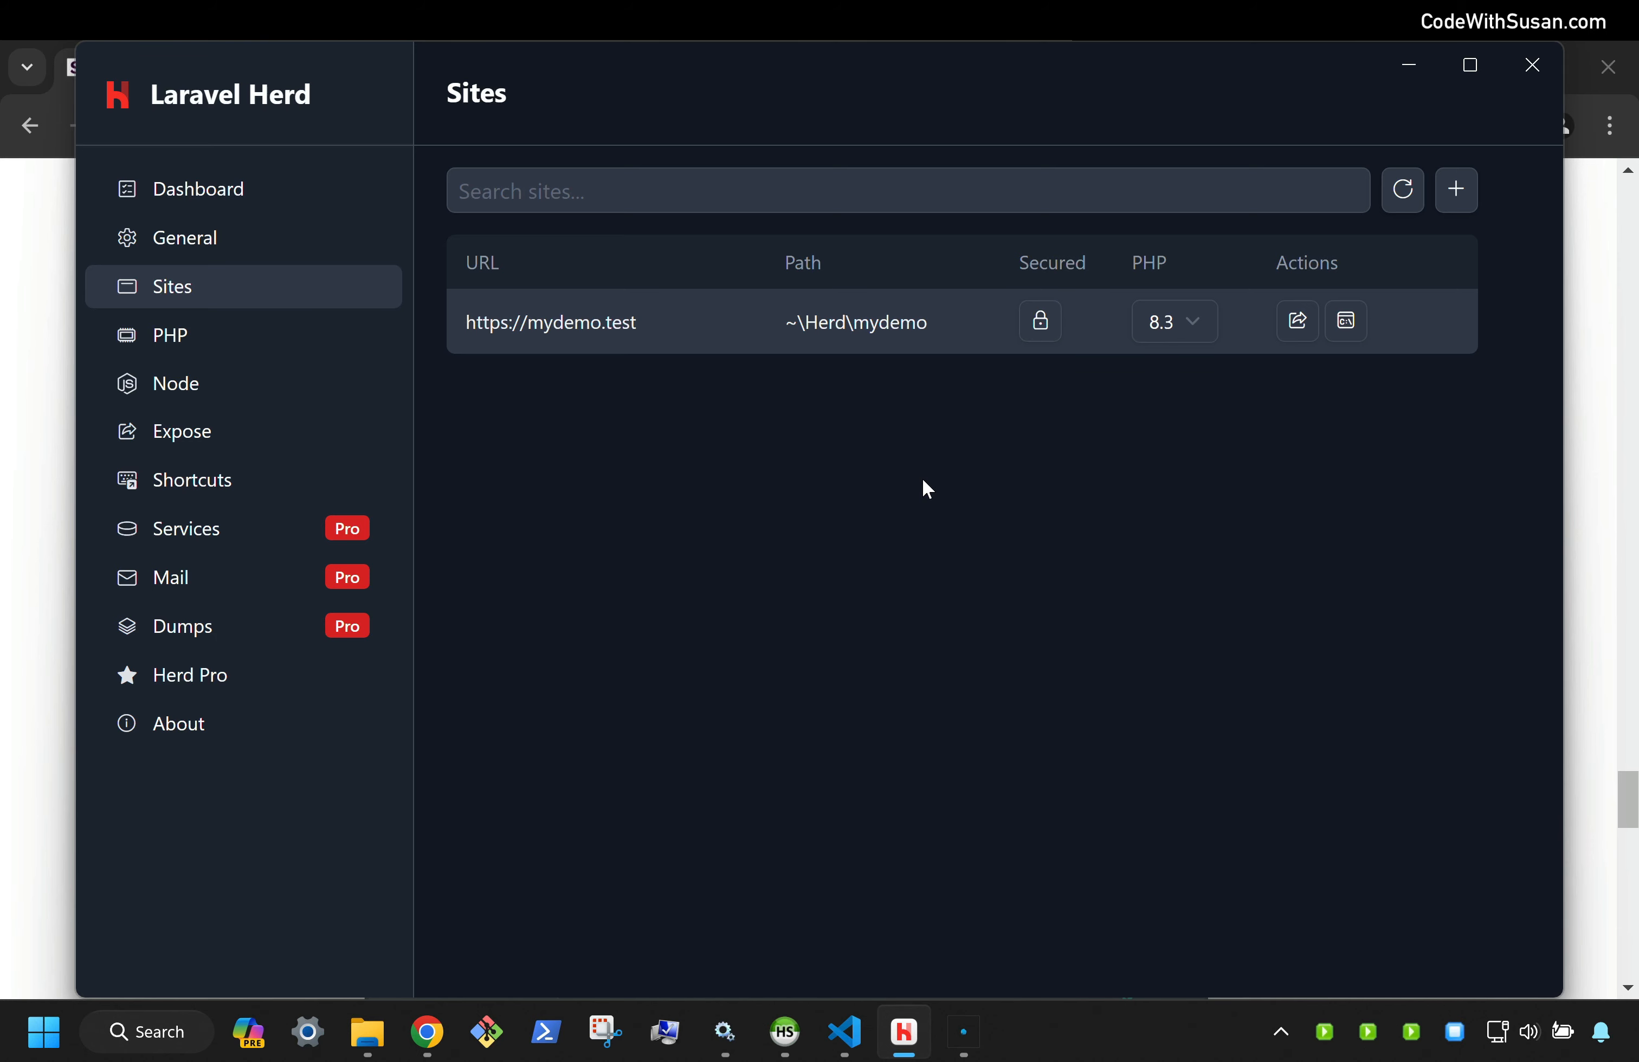
left_click(1293, 331)
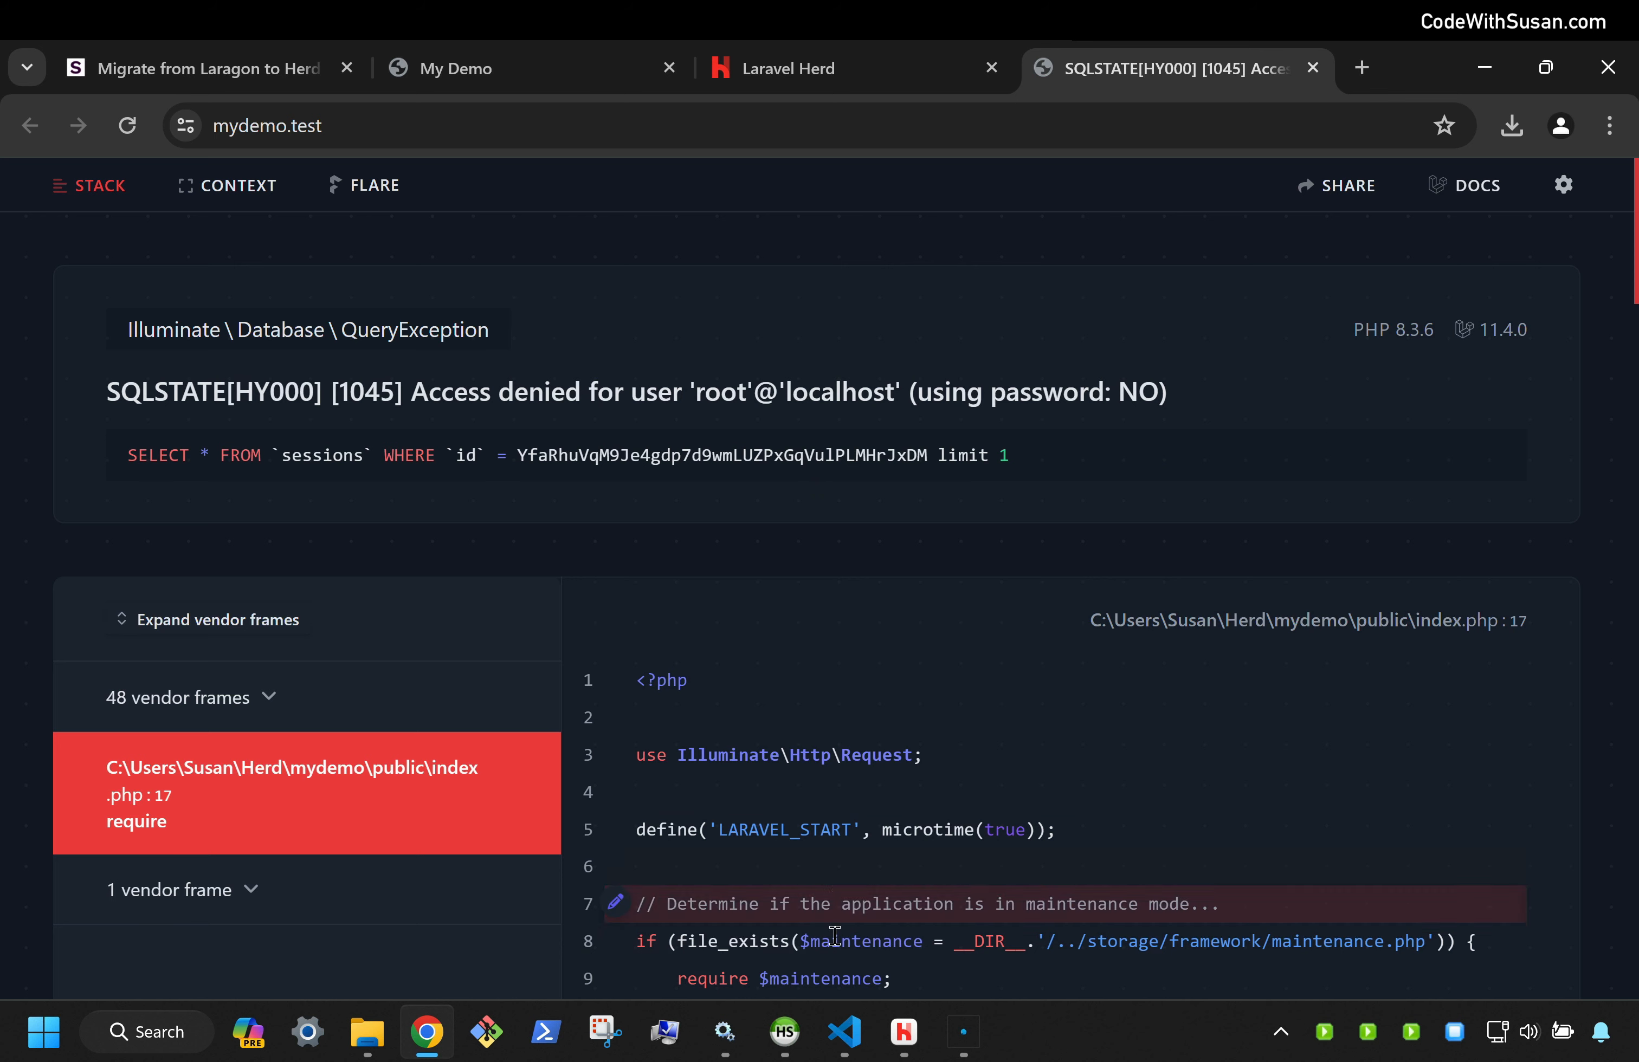
Leave the mydemo.test access-denied error page for Visual Studio Code
left_click(845, 1032)
Open the Herd\mydemo project folder in VS Code and show its .env file
left_click(93, 73)
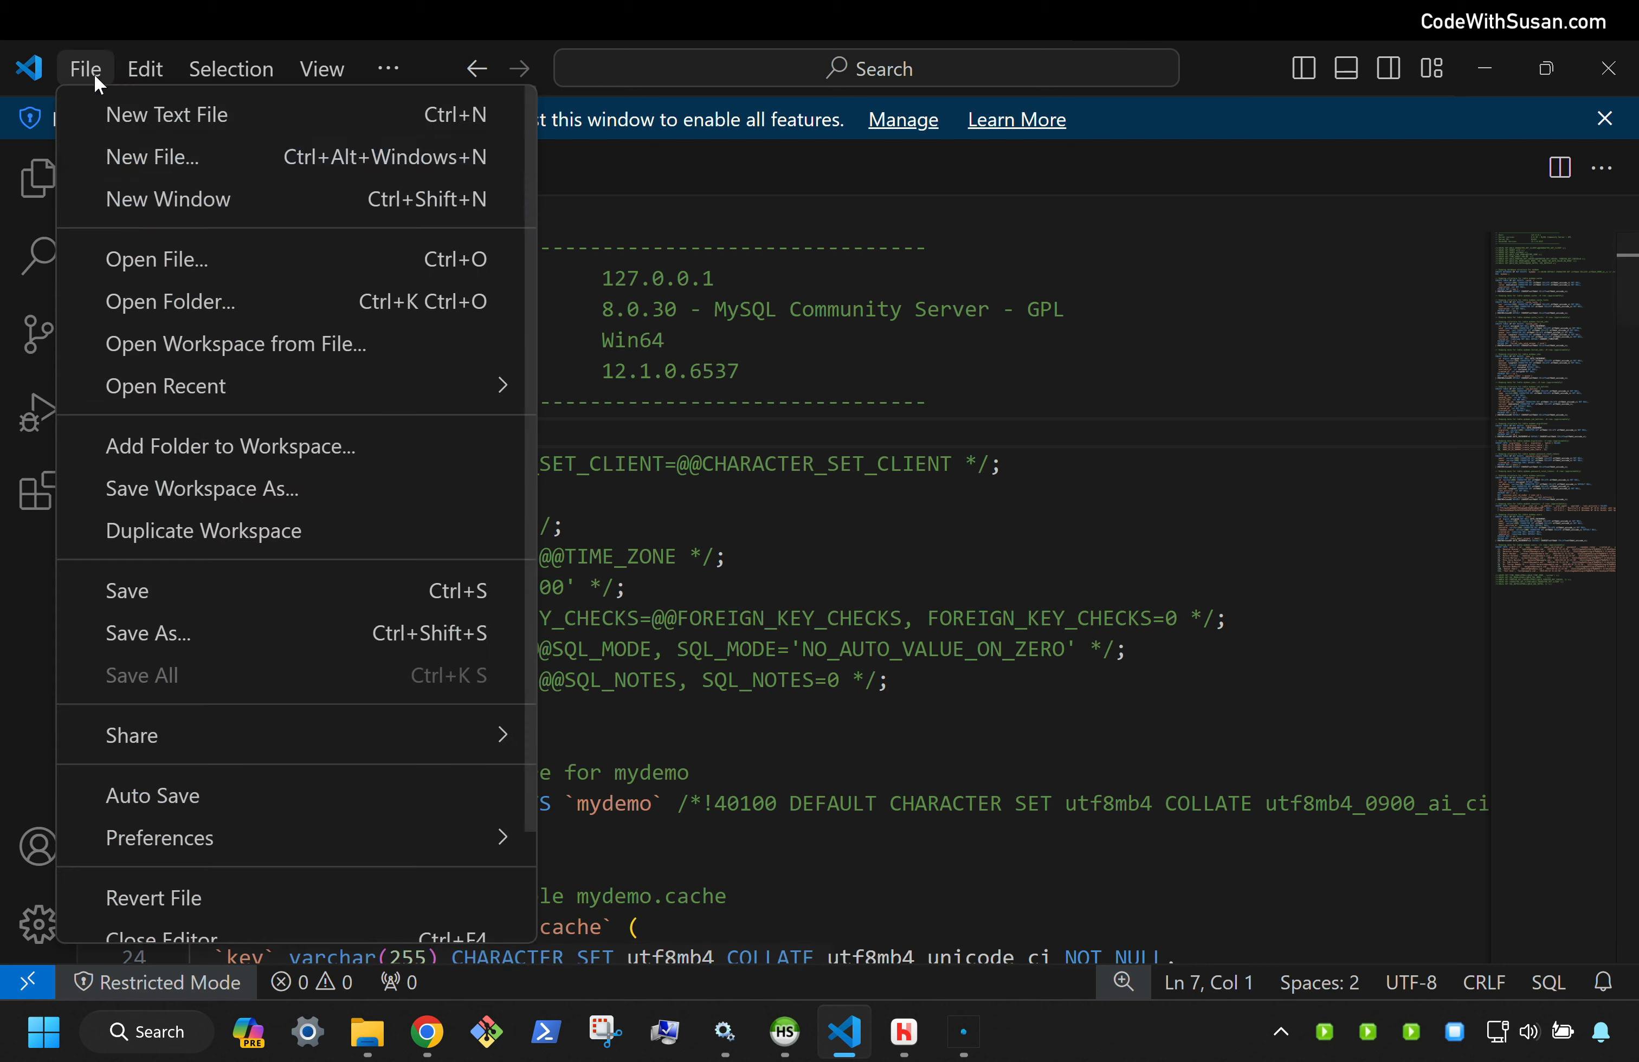
left_click(233, 308)
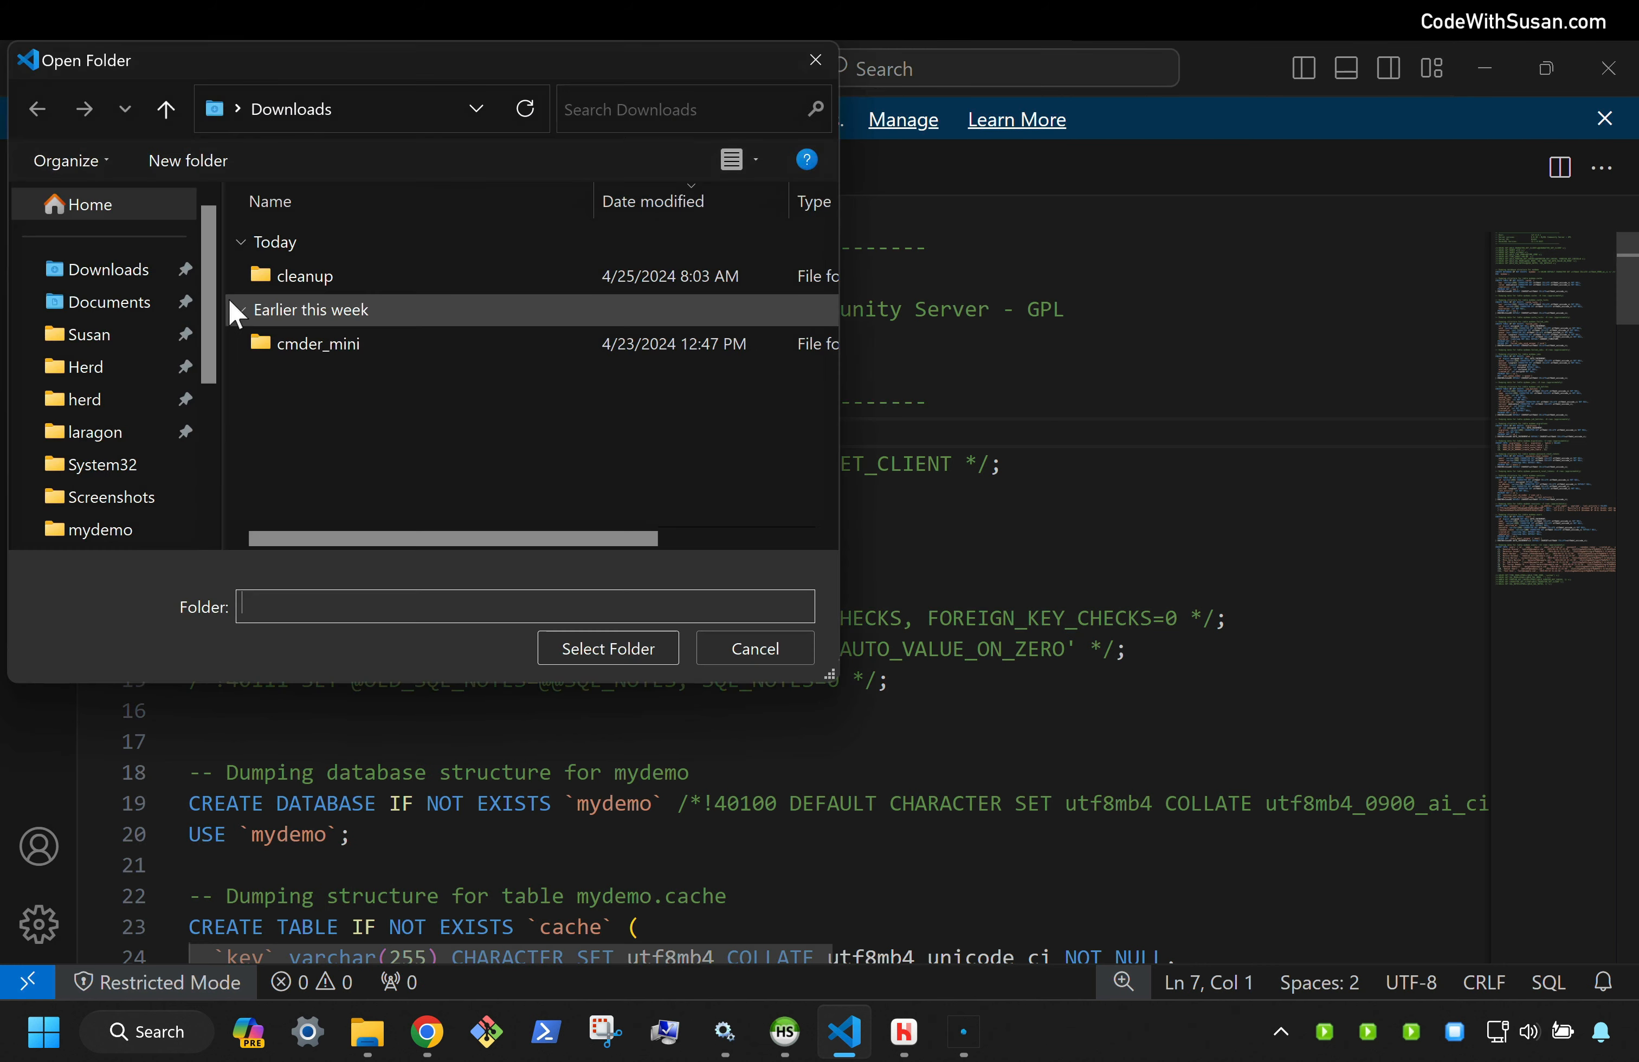
left_click(105, 376)
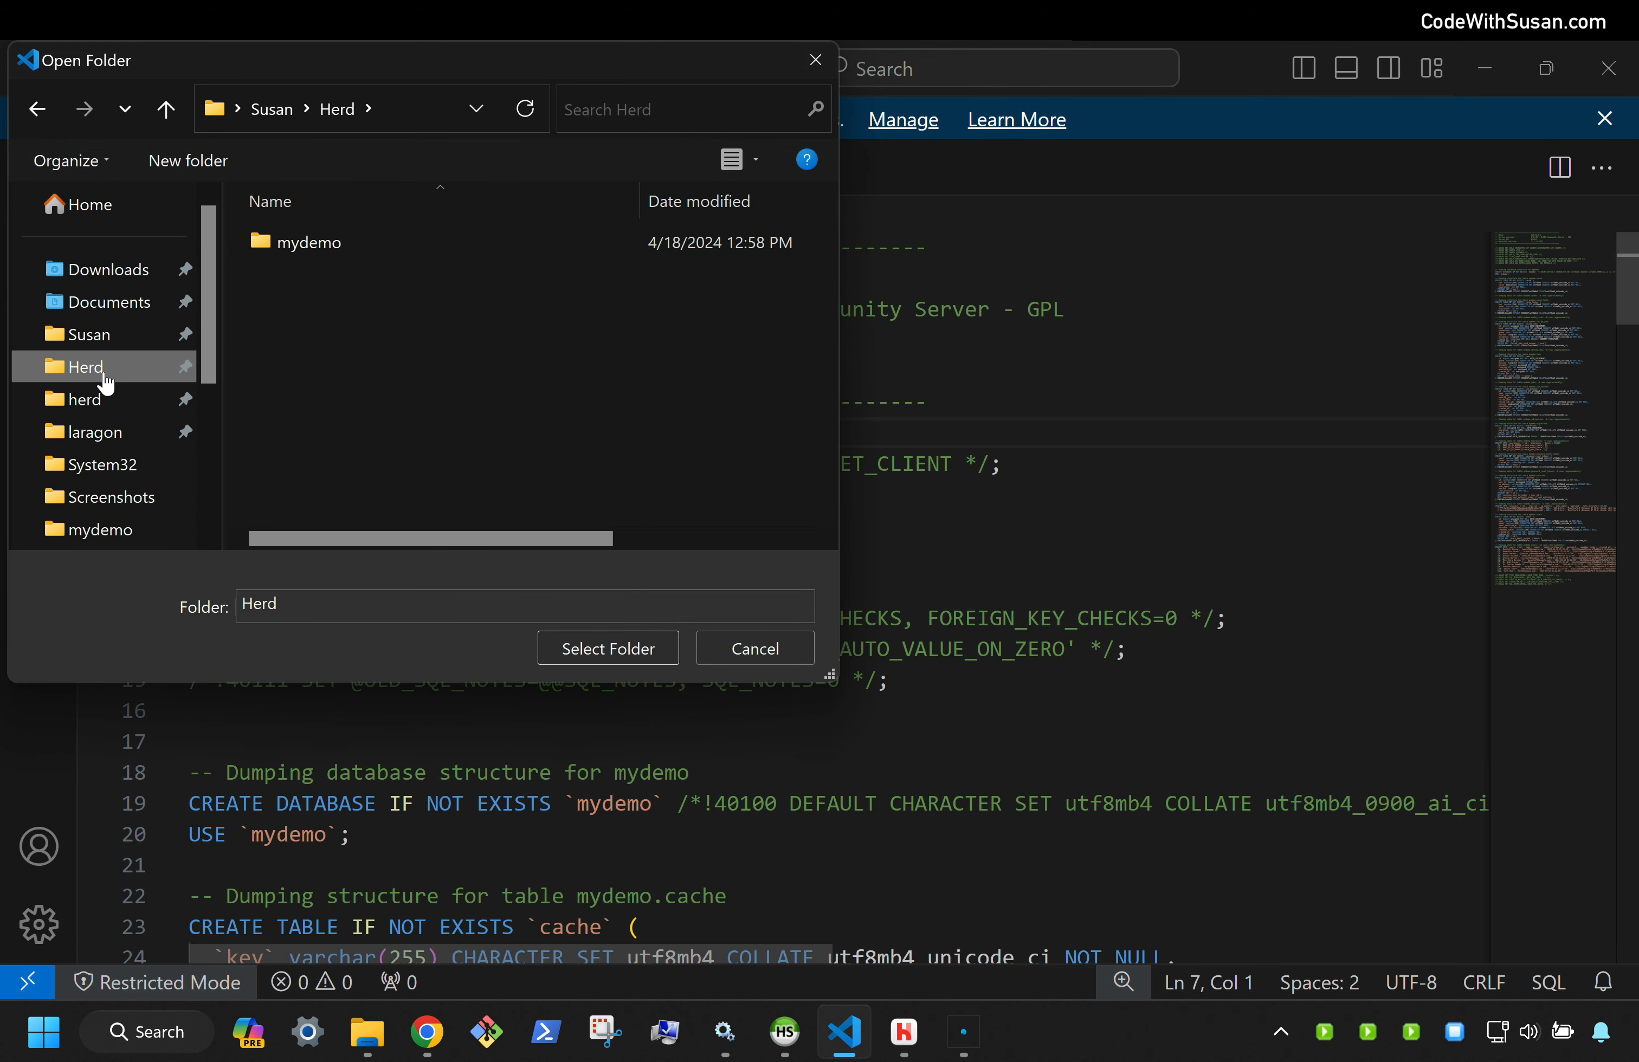
left_click(296, 240)
left_click(607, 647)
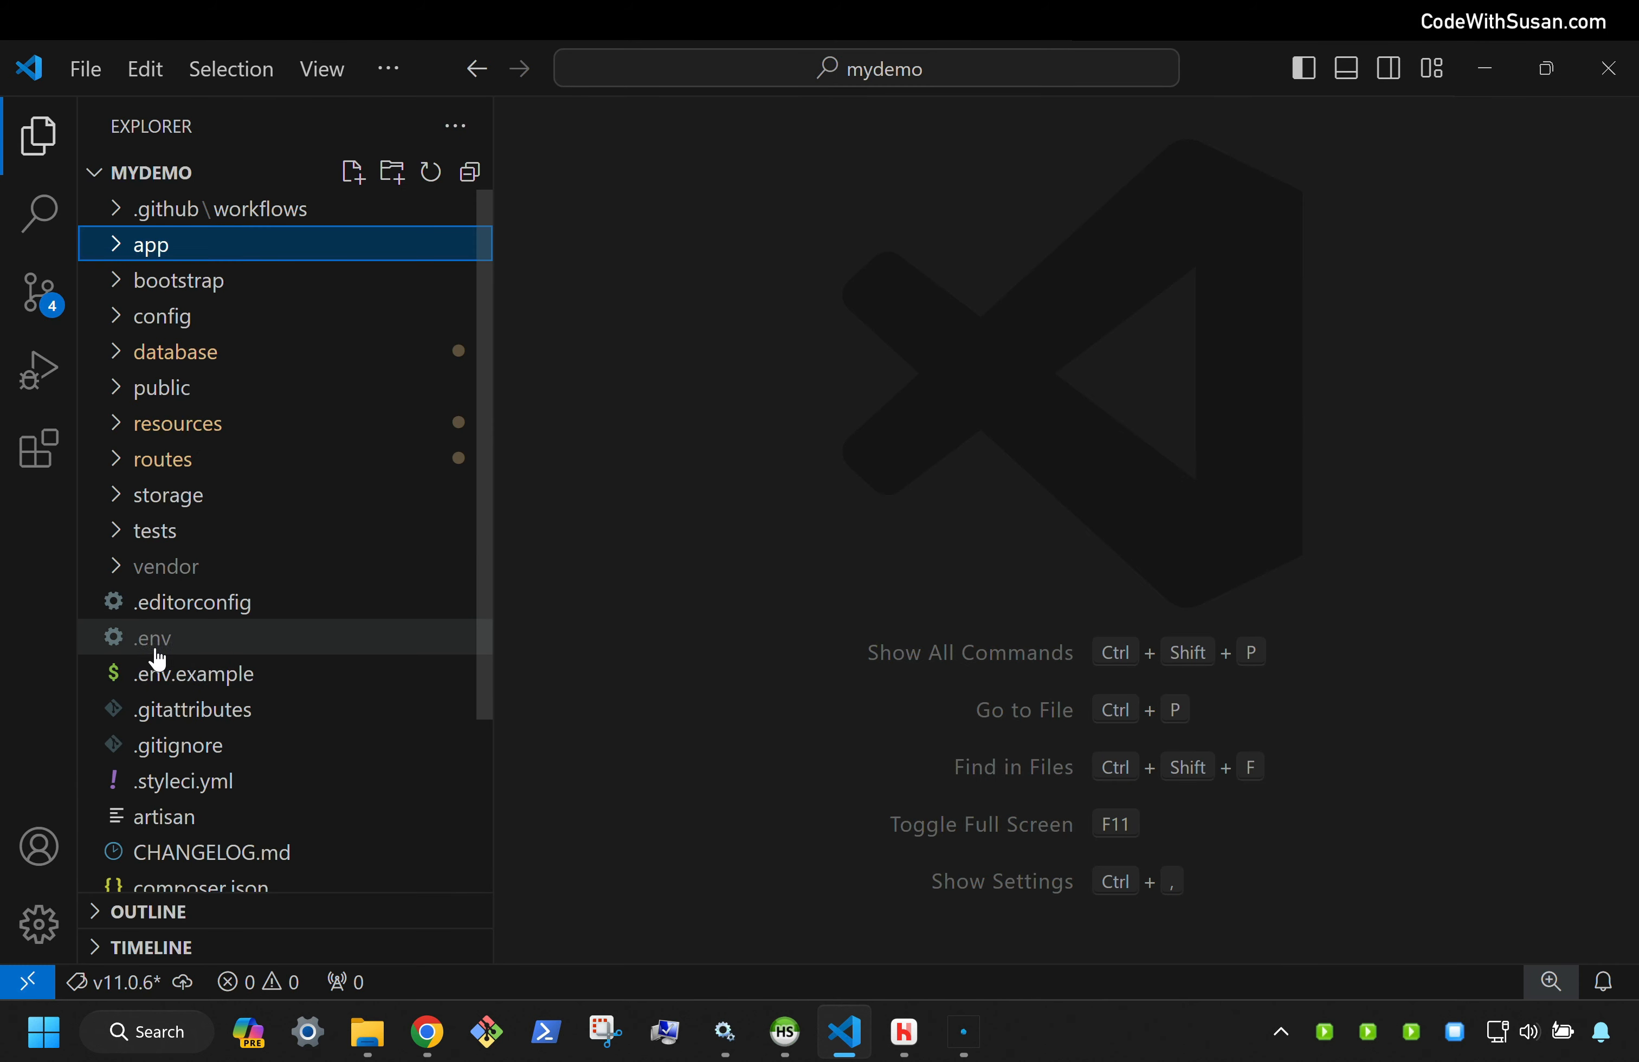
left_click(107, 650)
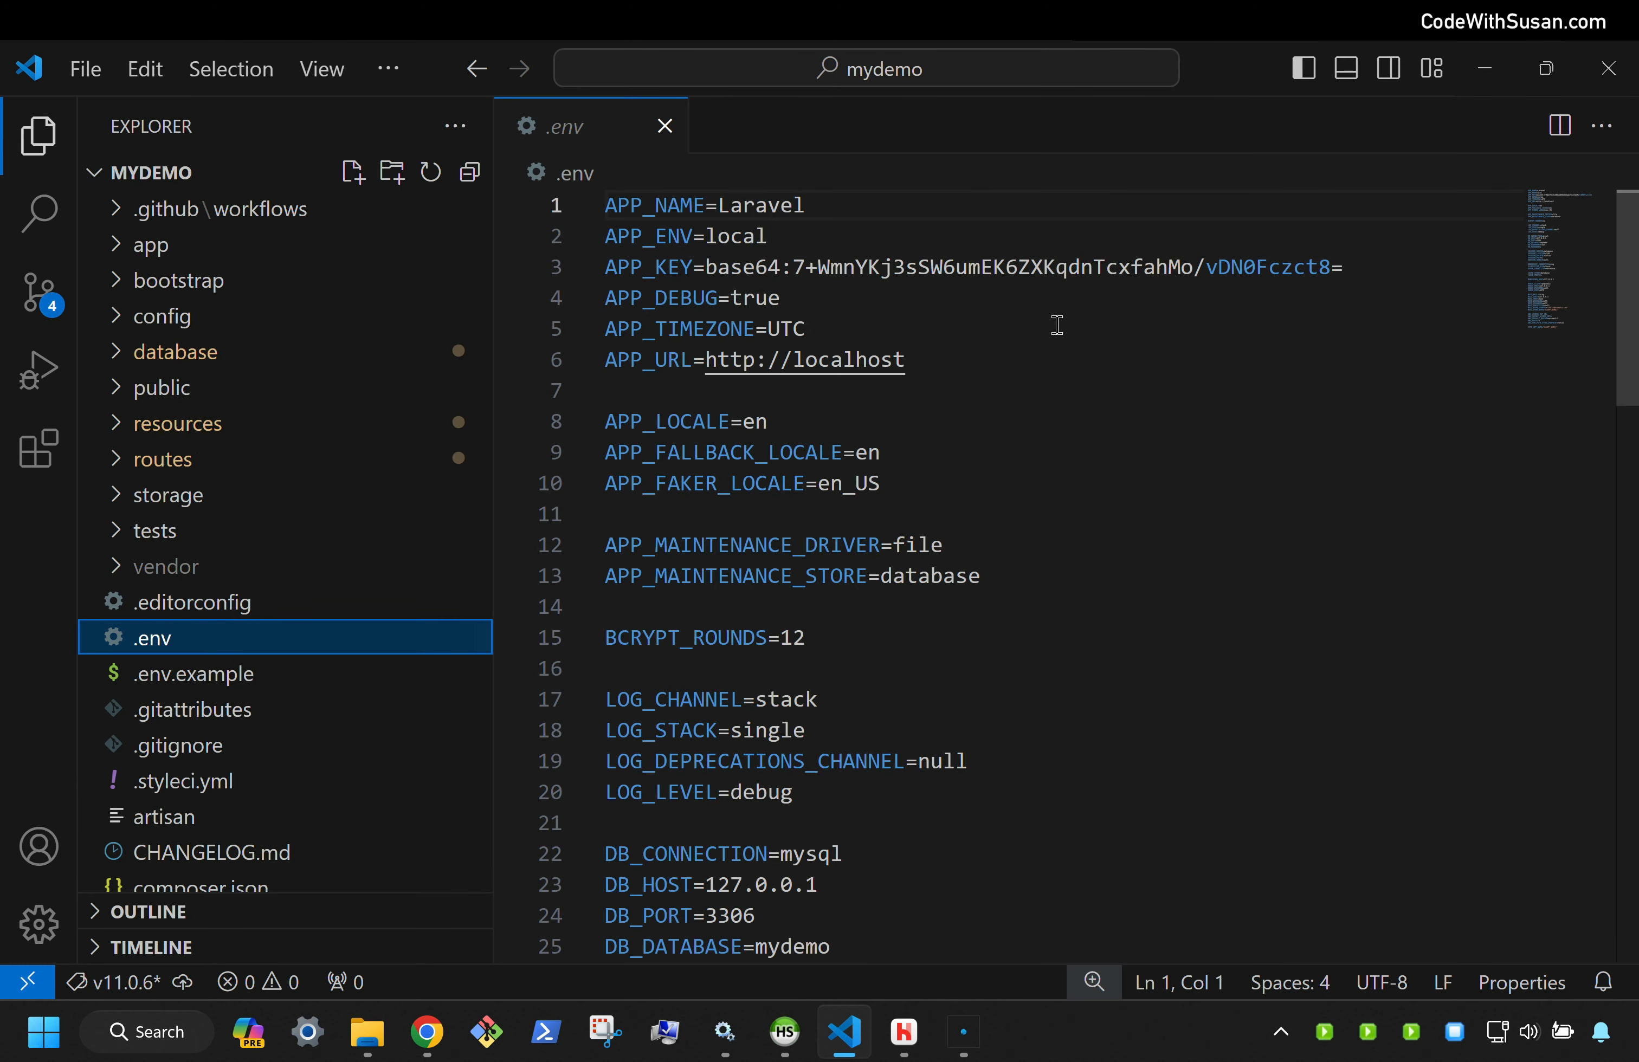
Enter the database password after DB_PASSWORD= in the .env file
scroll(1056, 324, "down", 3)
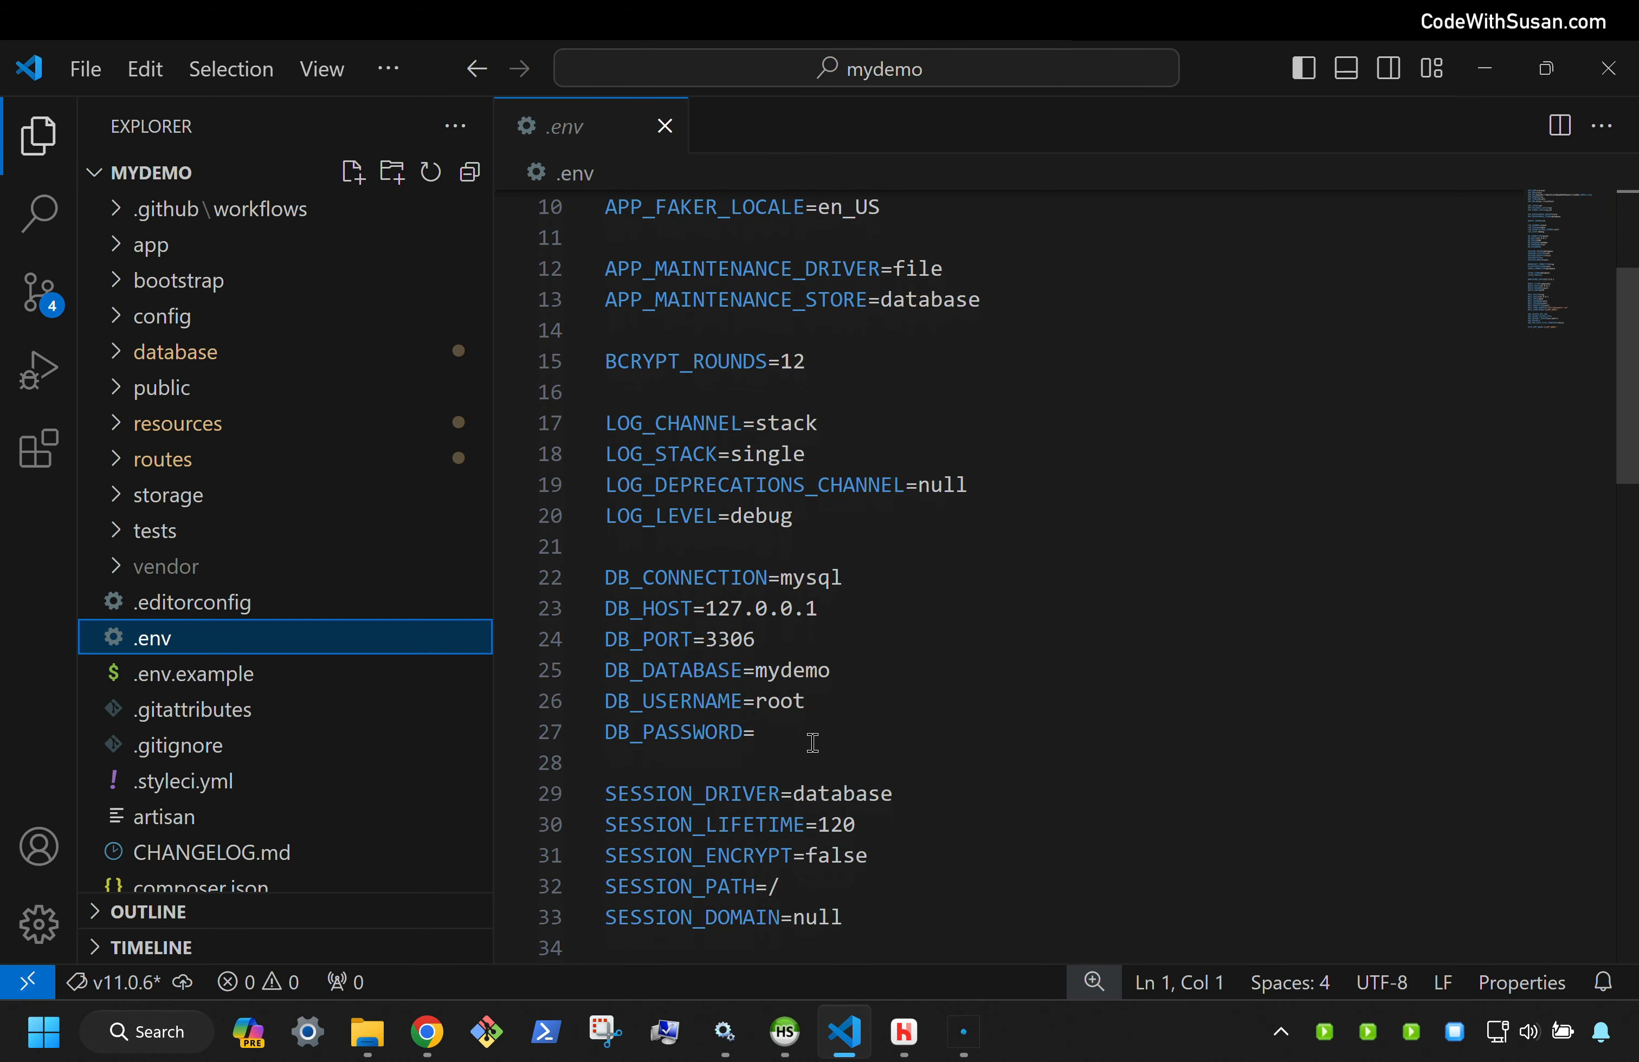
left_click_drag(811, 741, 582, 578)
left_click(886, 552)
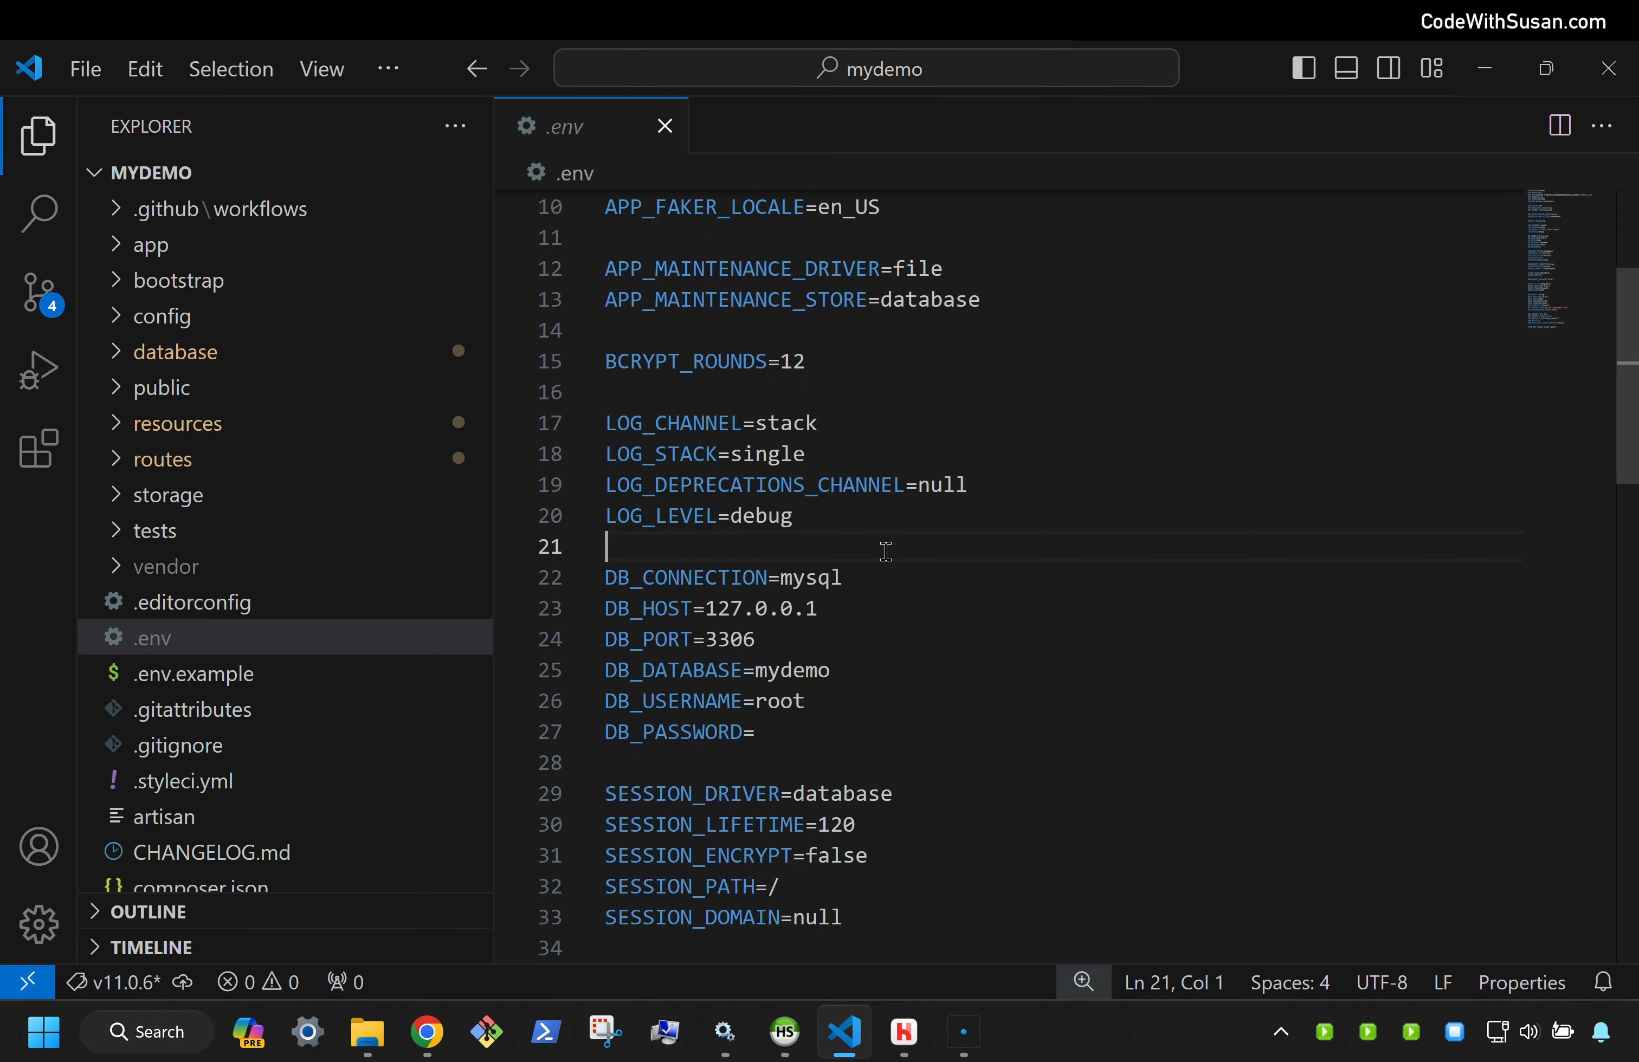
scroll(885, 548, "down", 1)
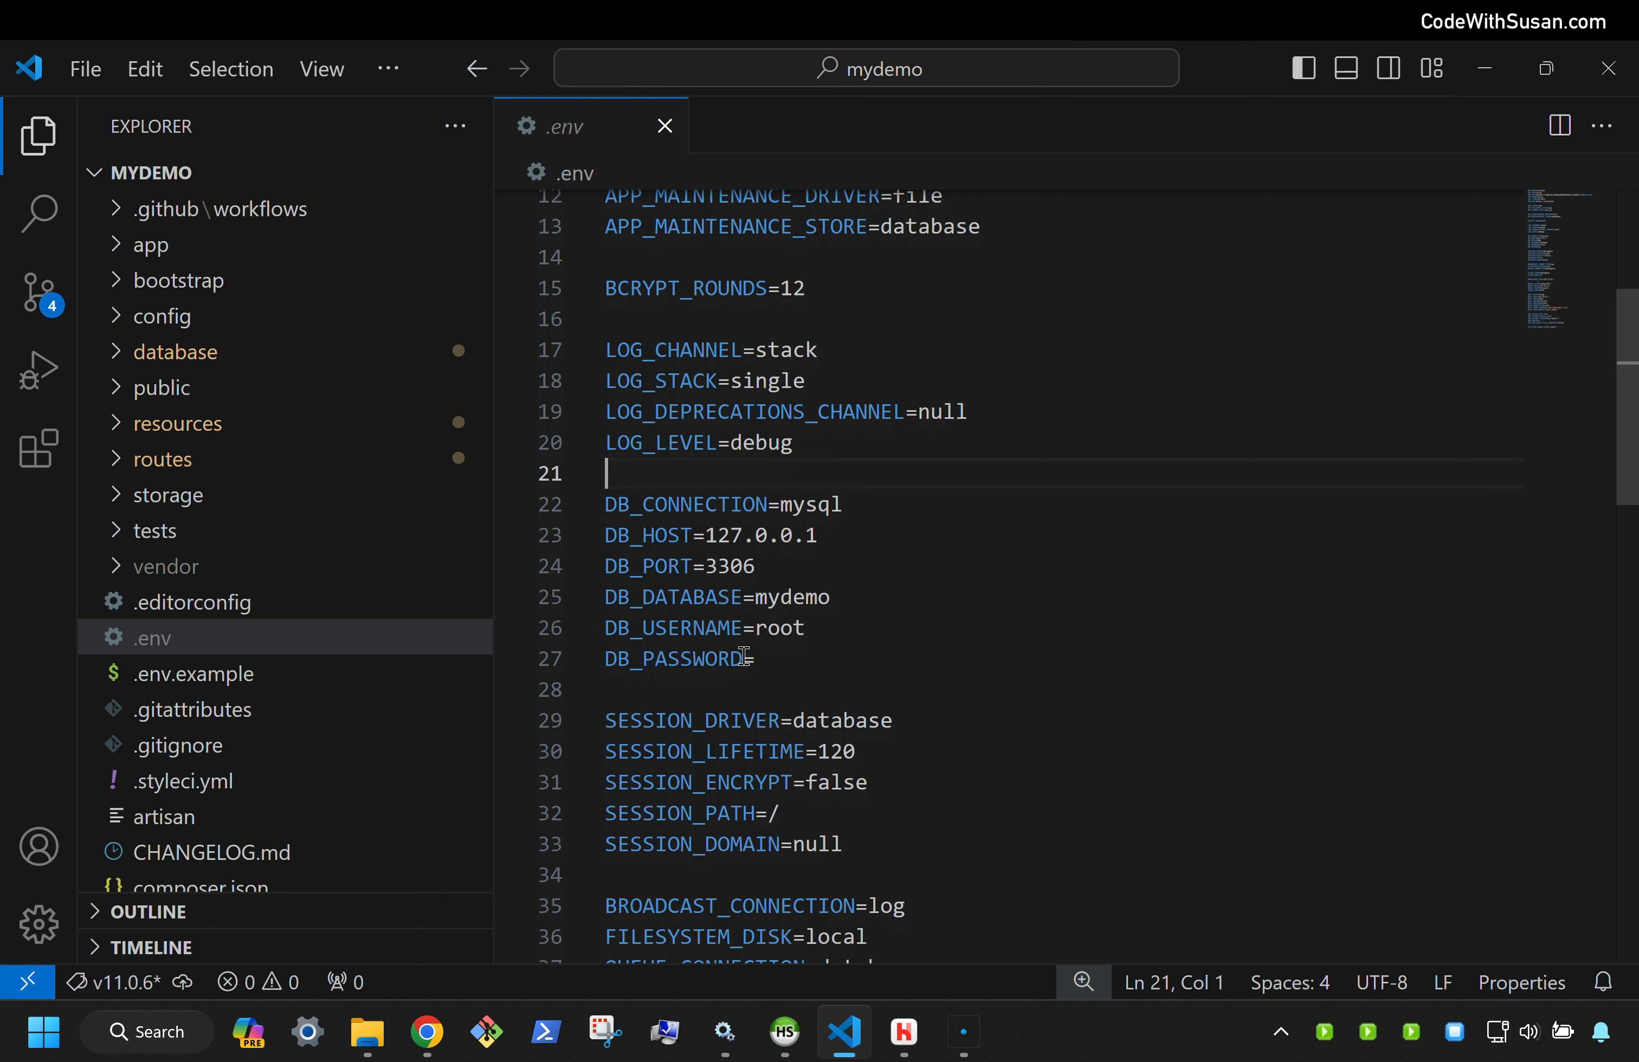
left_click_drag(754, 659, 845, 633)
left_click(848, 659)
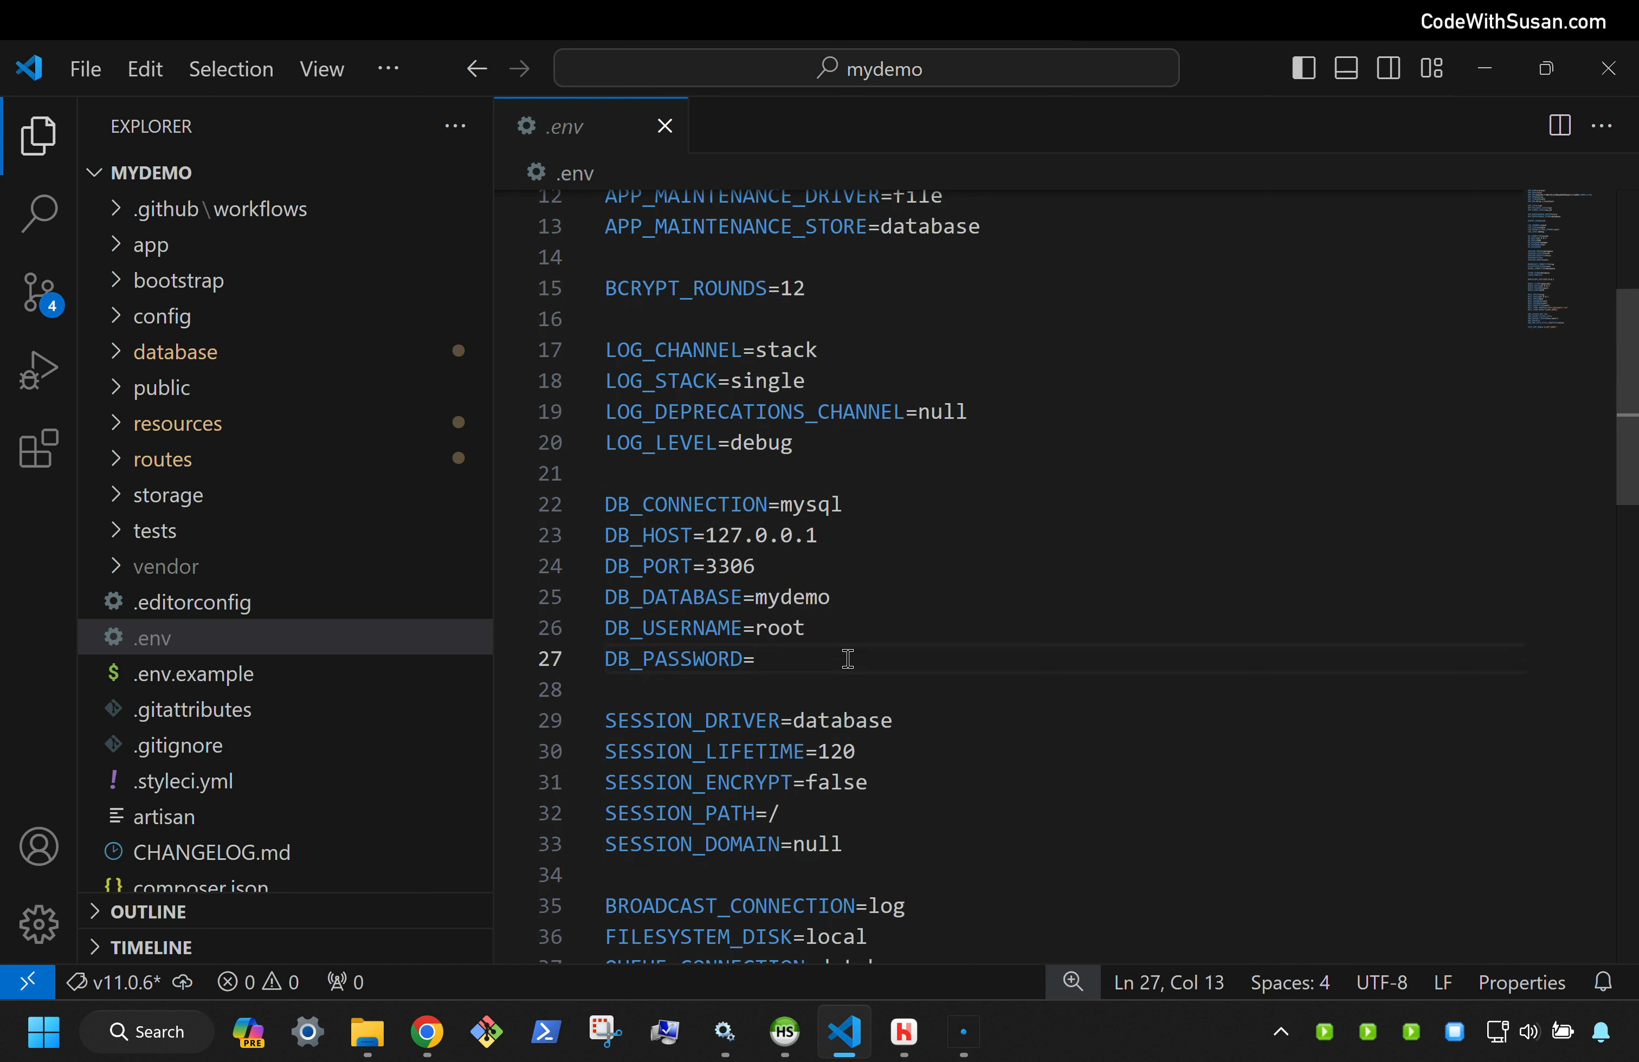
type("demo")
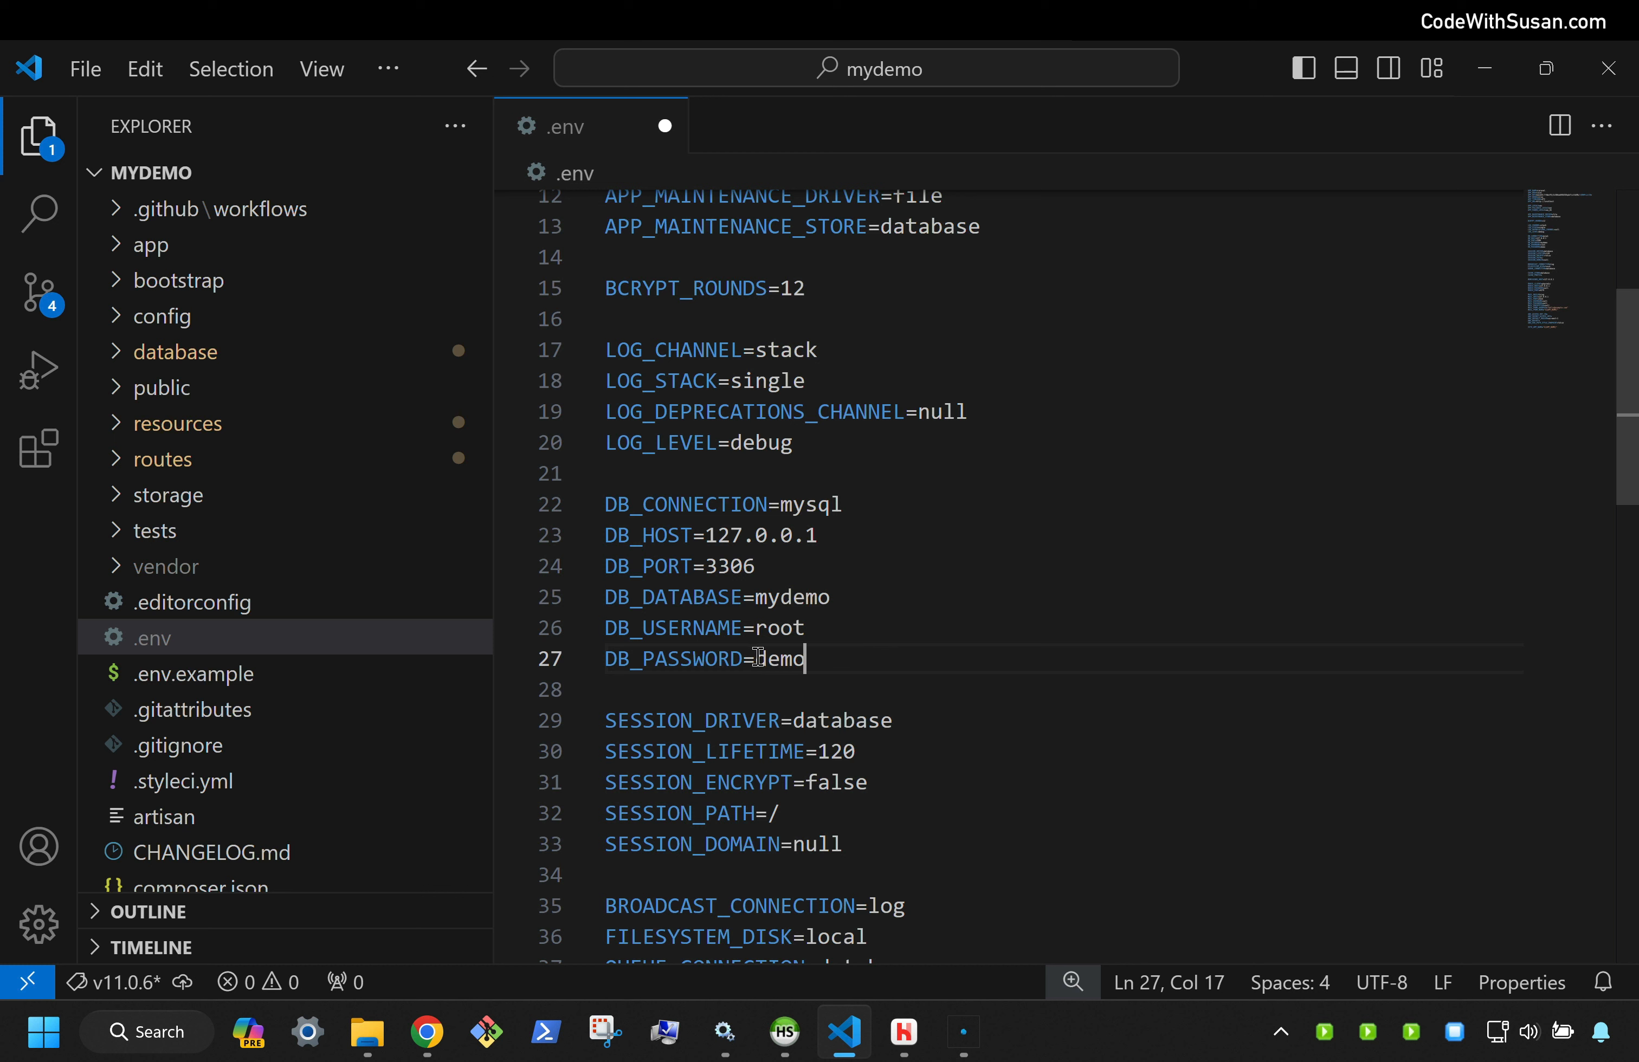
Point out user root, host 127.0.0.1, port 3306 and database mydemo, then reload mydemo.test
double_click(822, 659)
left_click(852, 633)
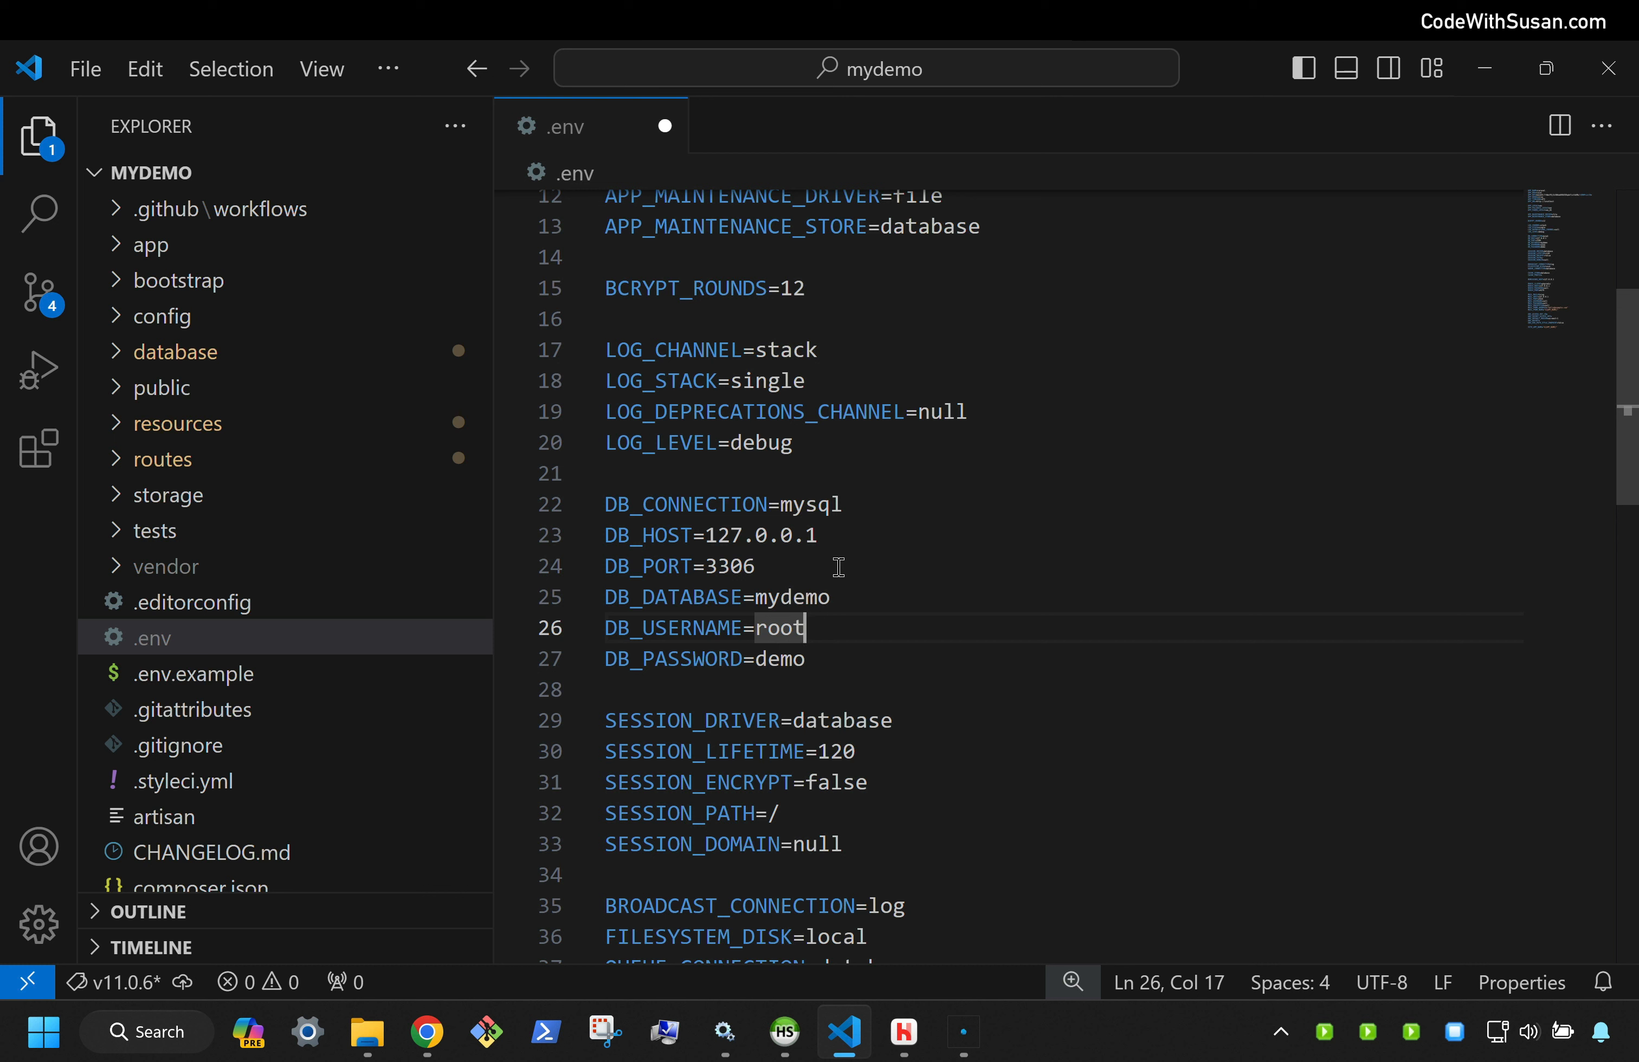
left_click_drag(703, 535, 839, 536)
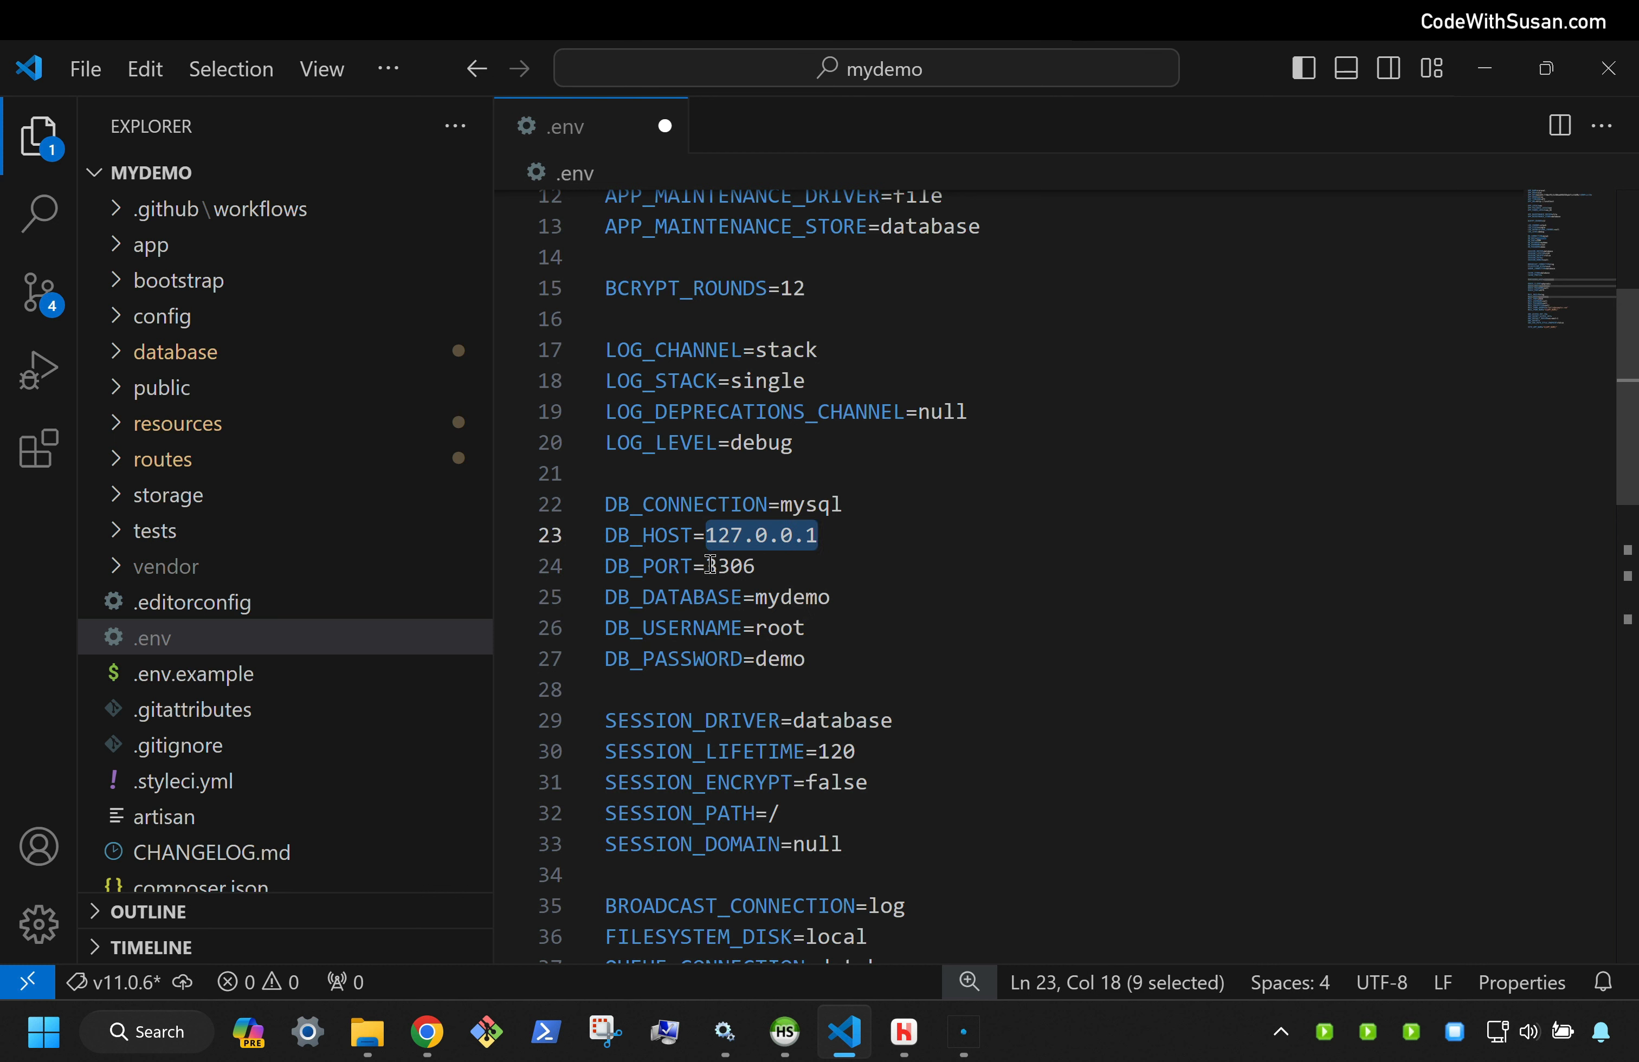
left_click_drag(705, 566, 848, 596)
left_click(895, 607)
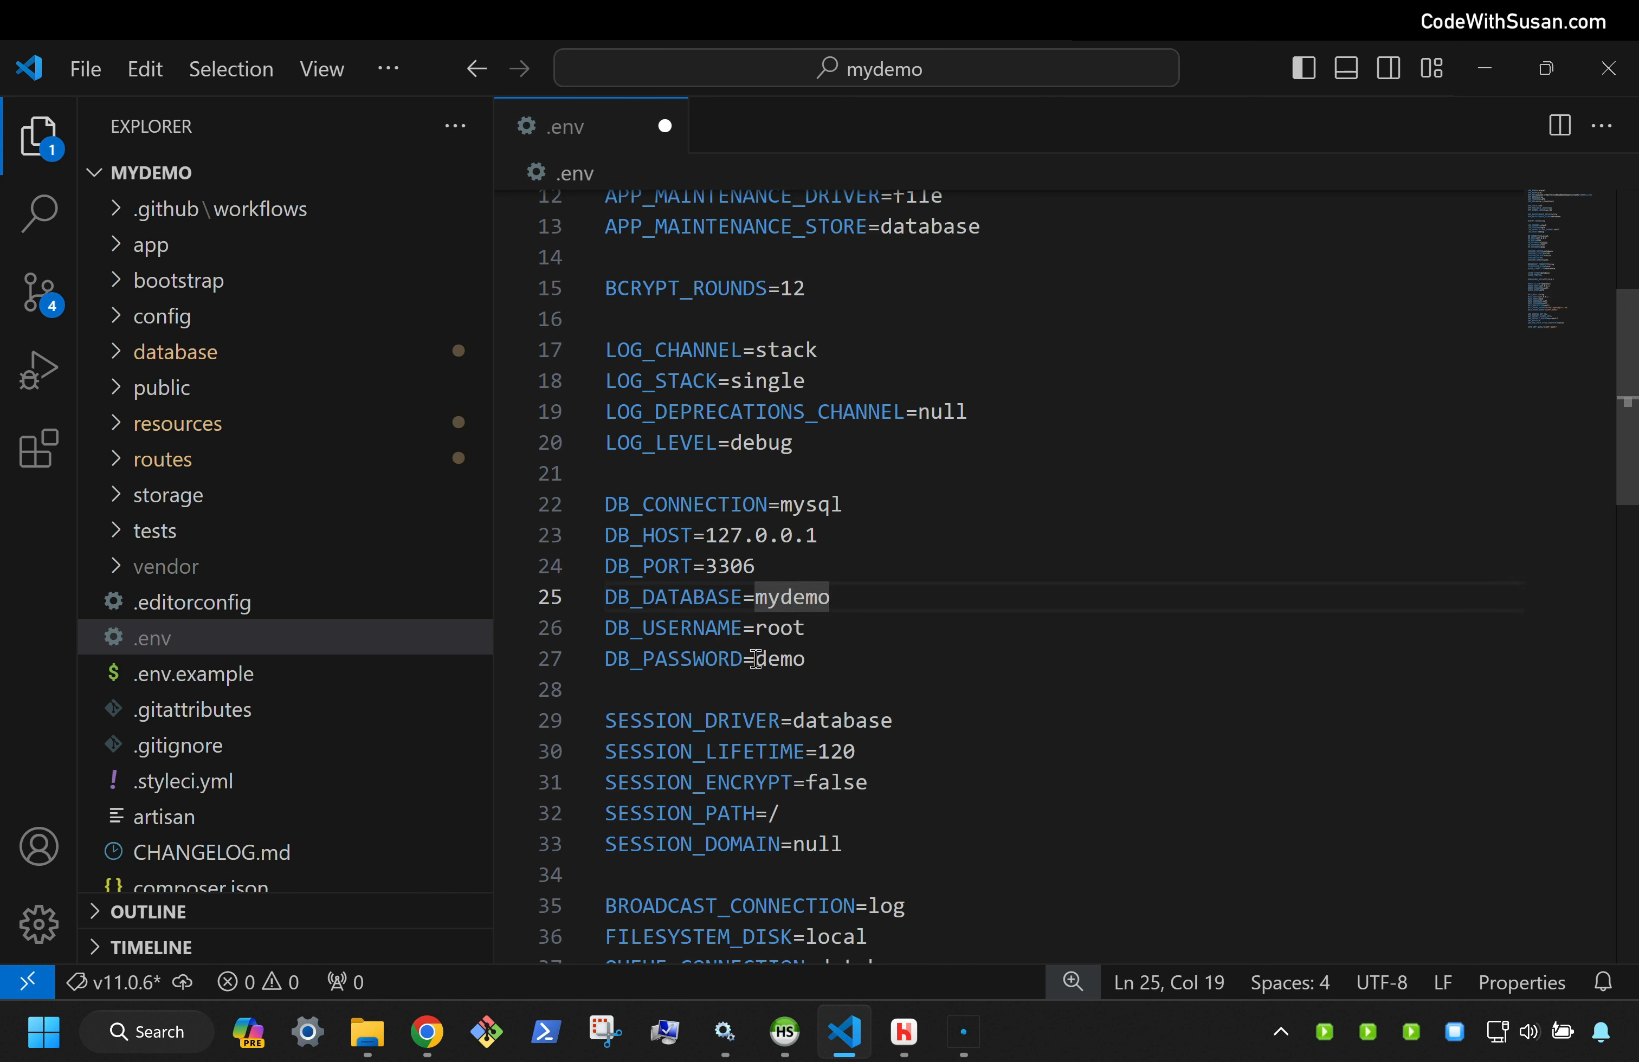
left_click_drag(754, 659, 806, 658)
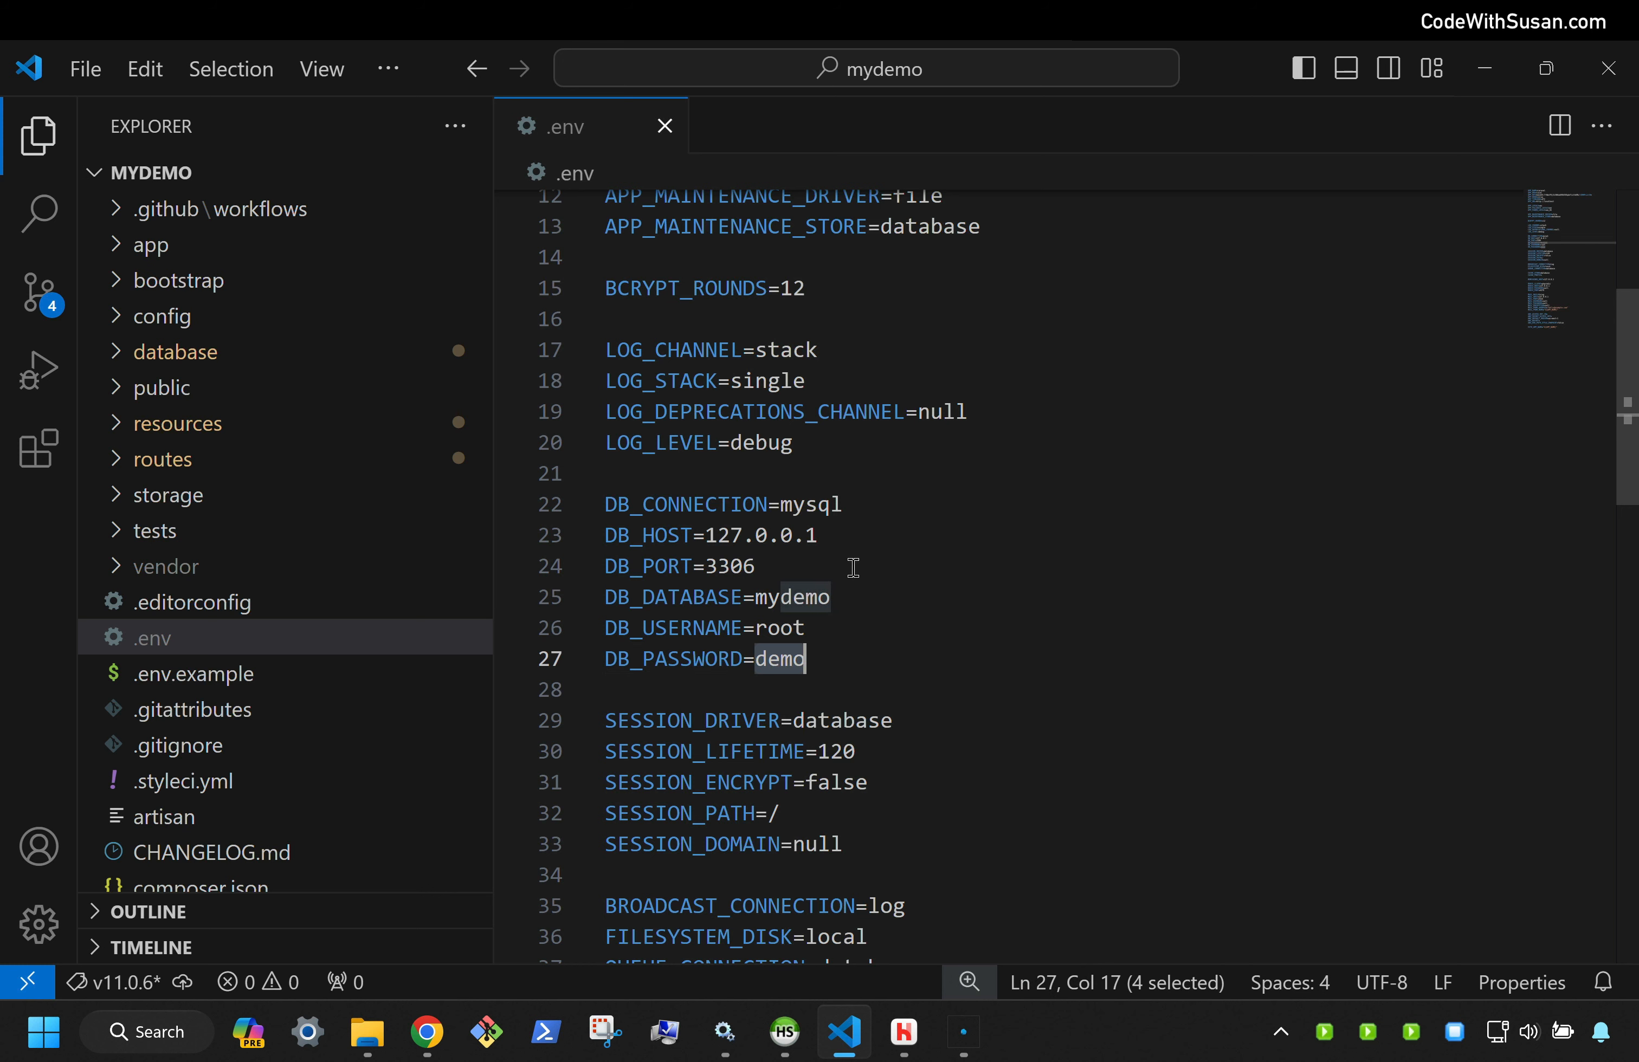
left_click(435, 1042)
left_click(129, 125)
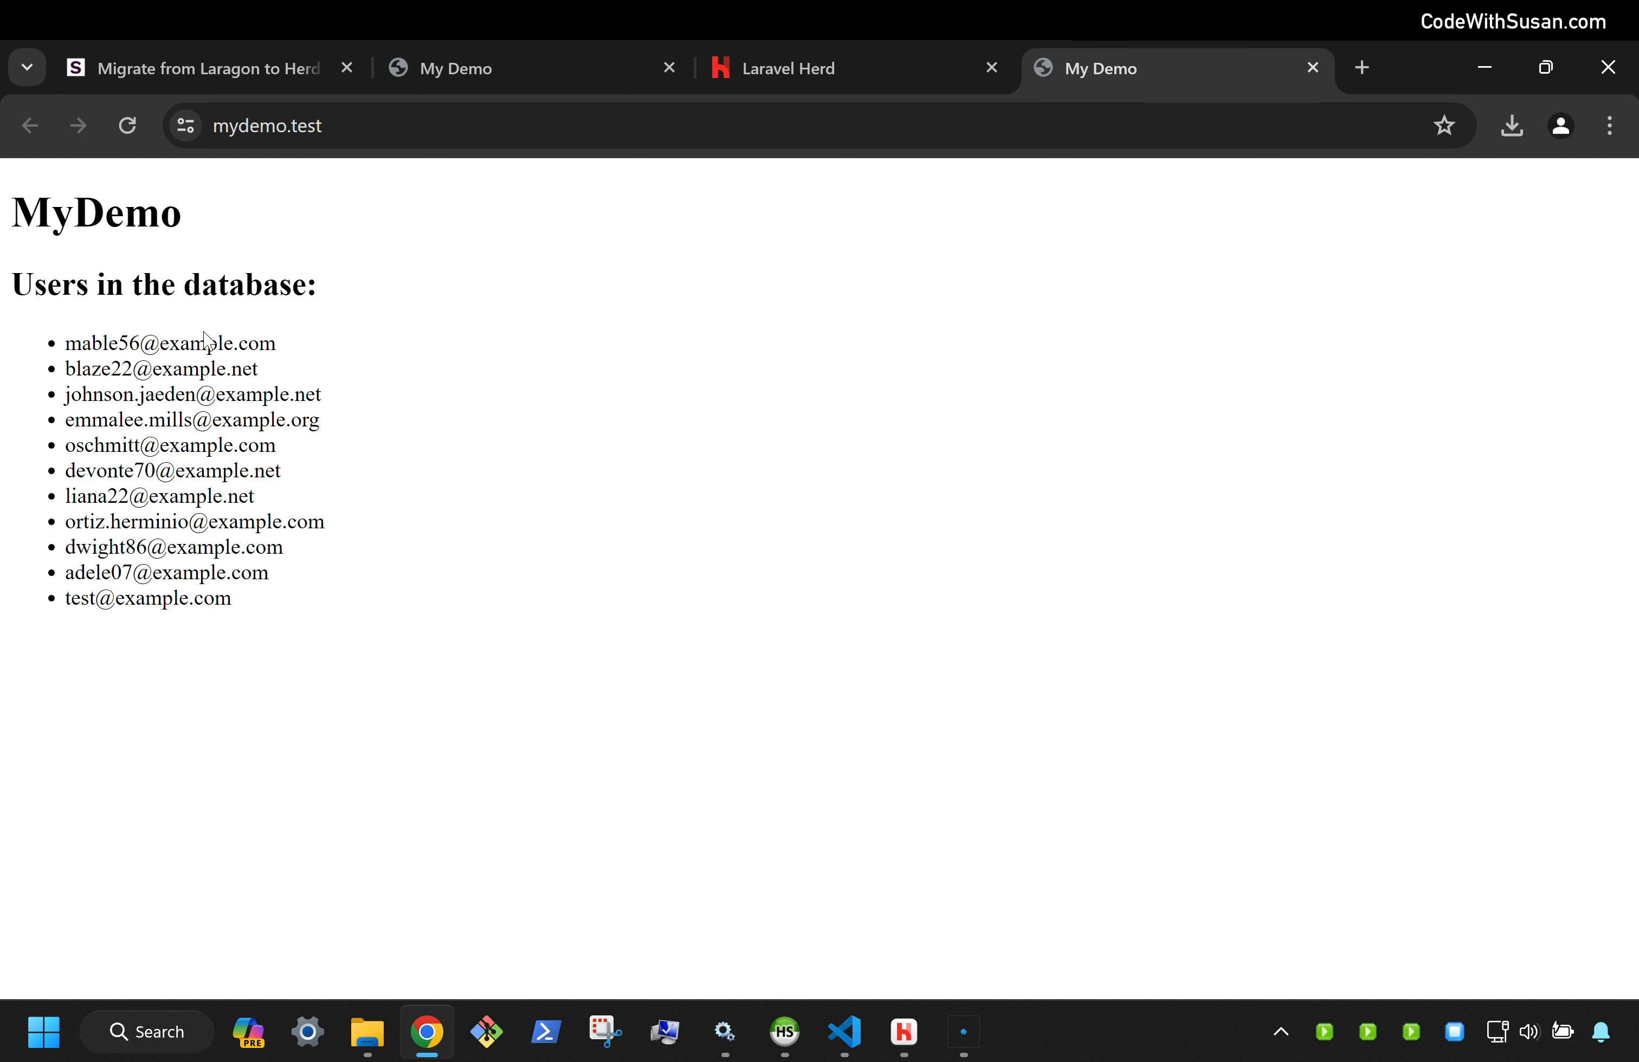
Highlight the user e-mail addresses listed on the mydemo.test page
left_click_drag(64, 336, 3, 324)
left_click(308, 620)
left_click(437, 416)
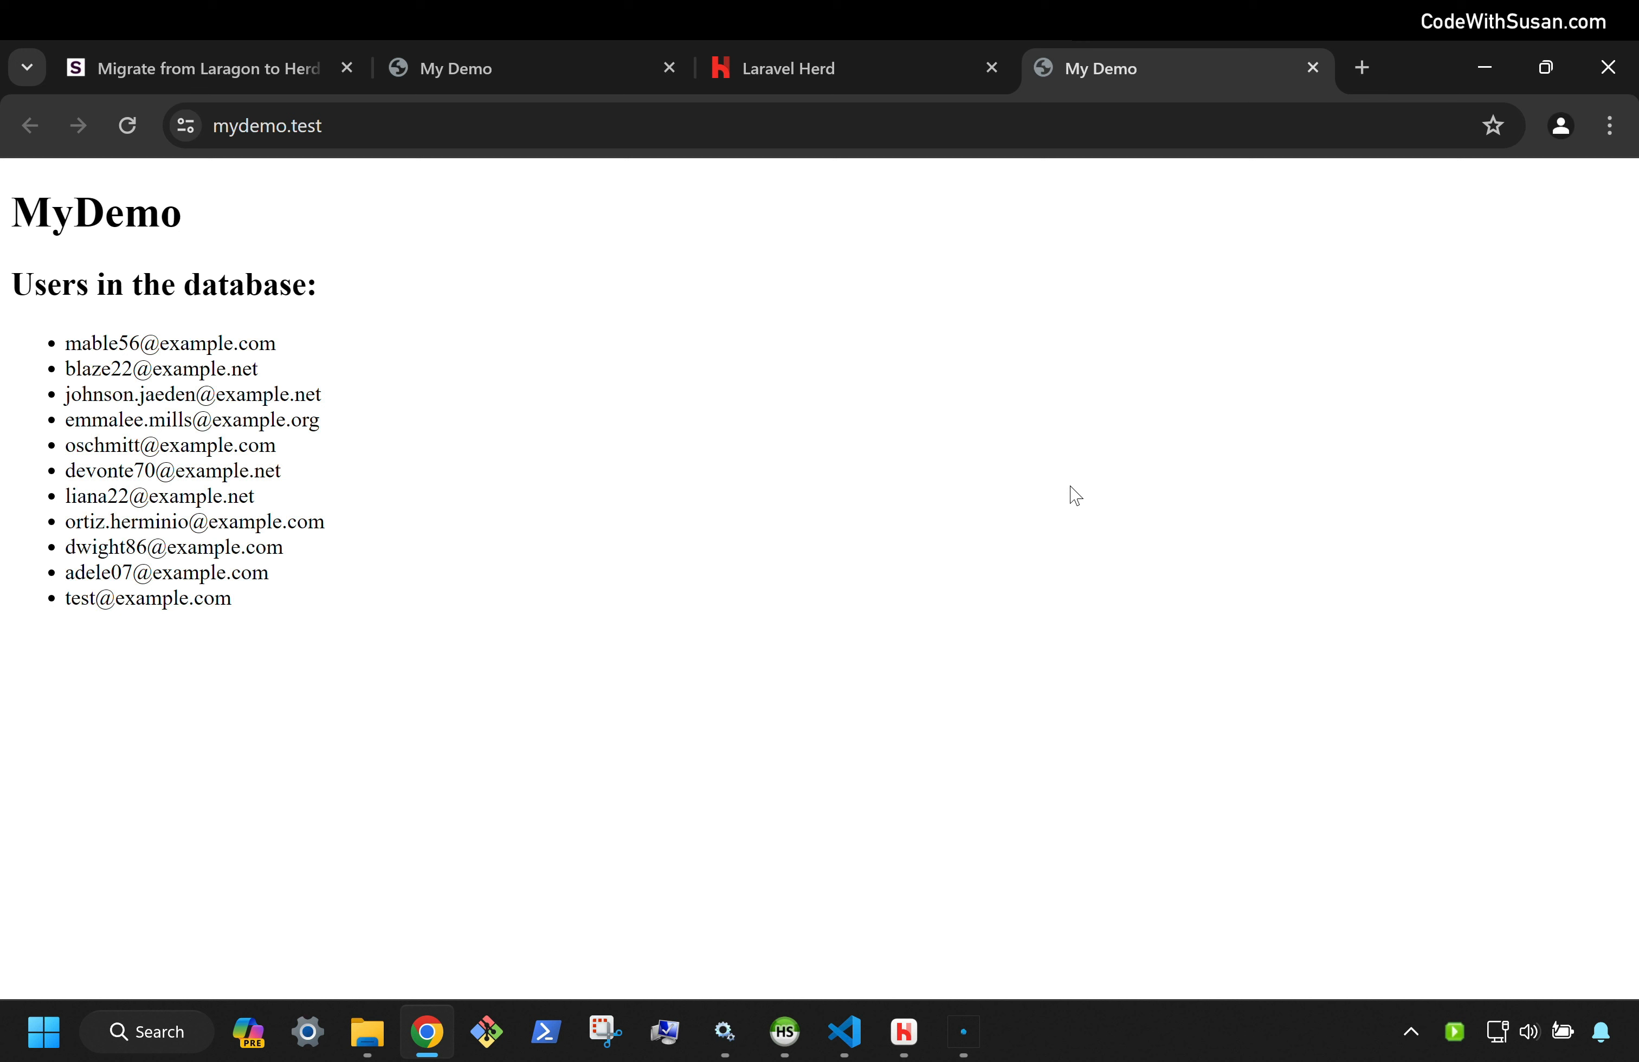
In PowerShell, verify php --version reports 8.3.6 and where.exe php finds Herd's php.bat
left_click(547, 1035)
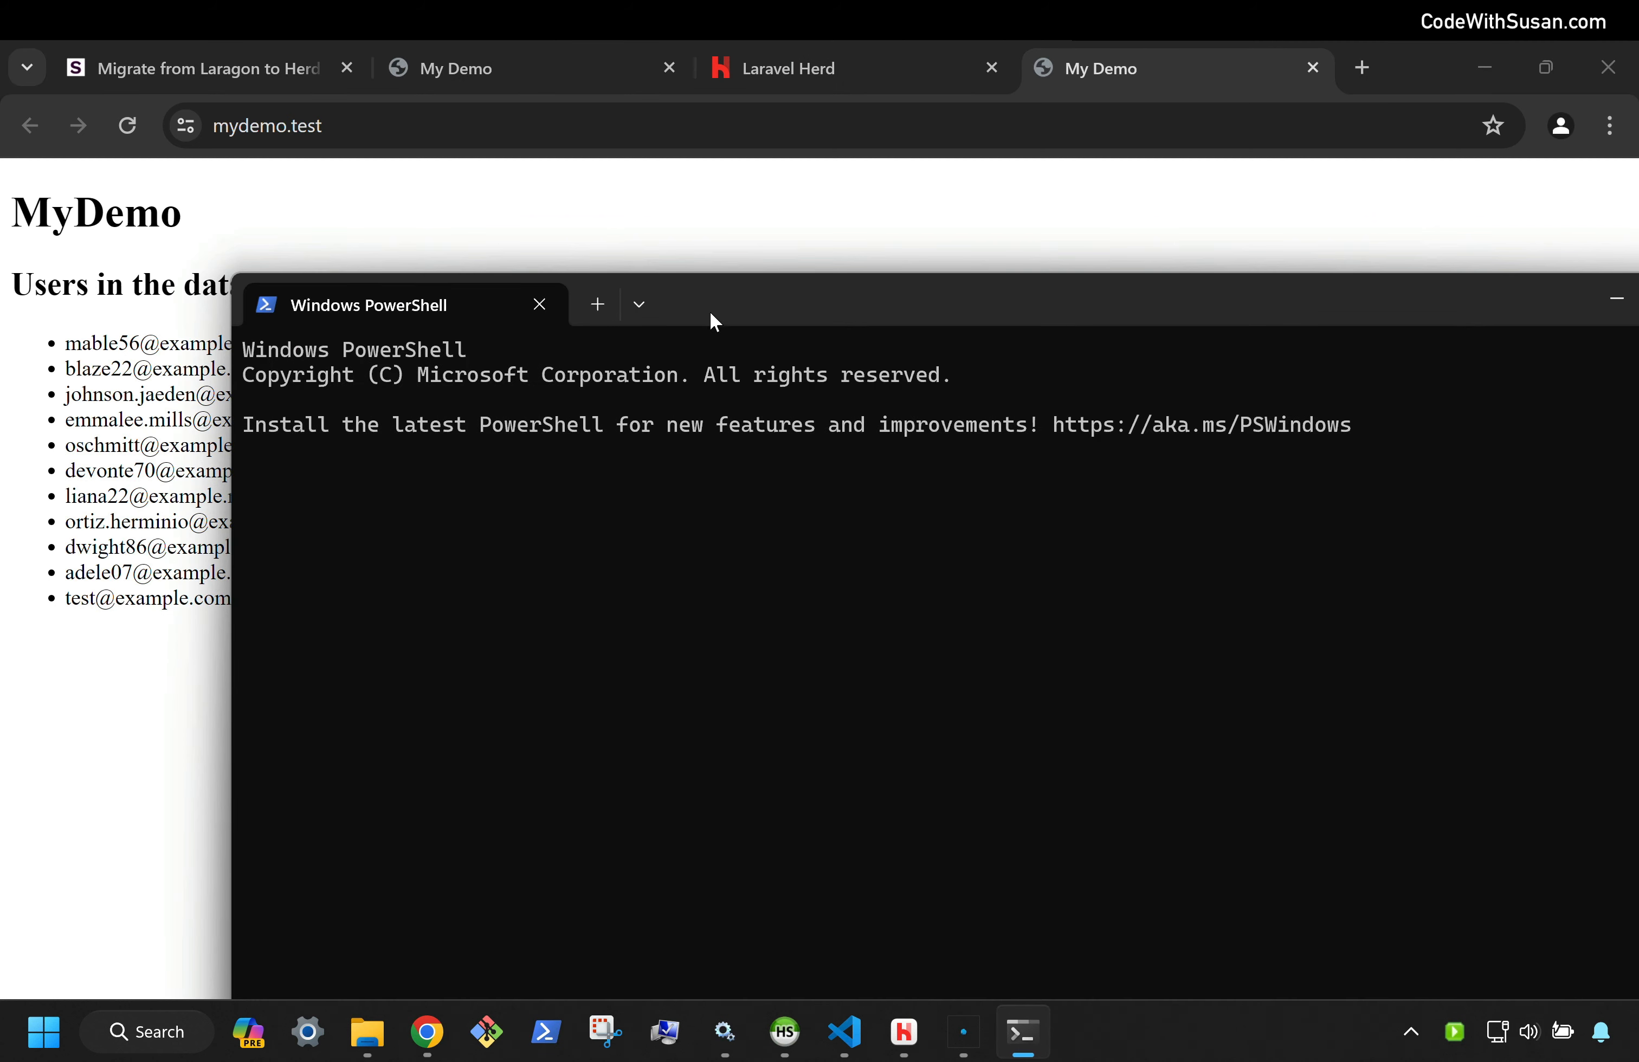
left_click_drag(622, 220, 566, 174)
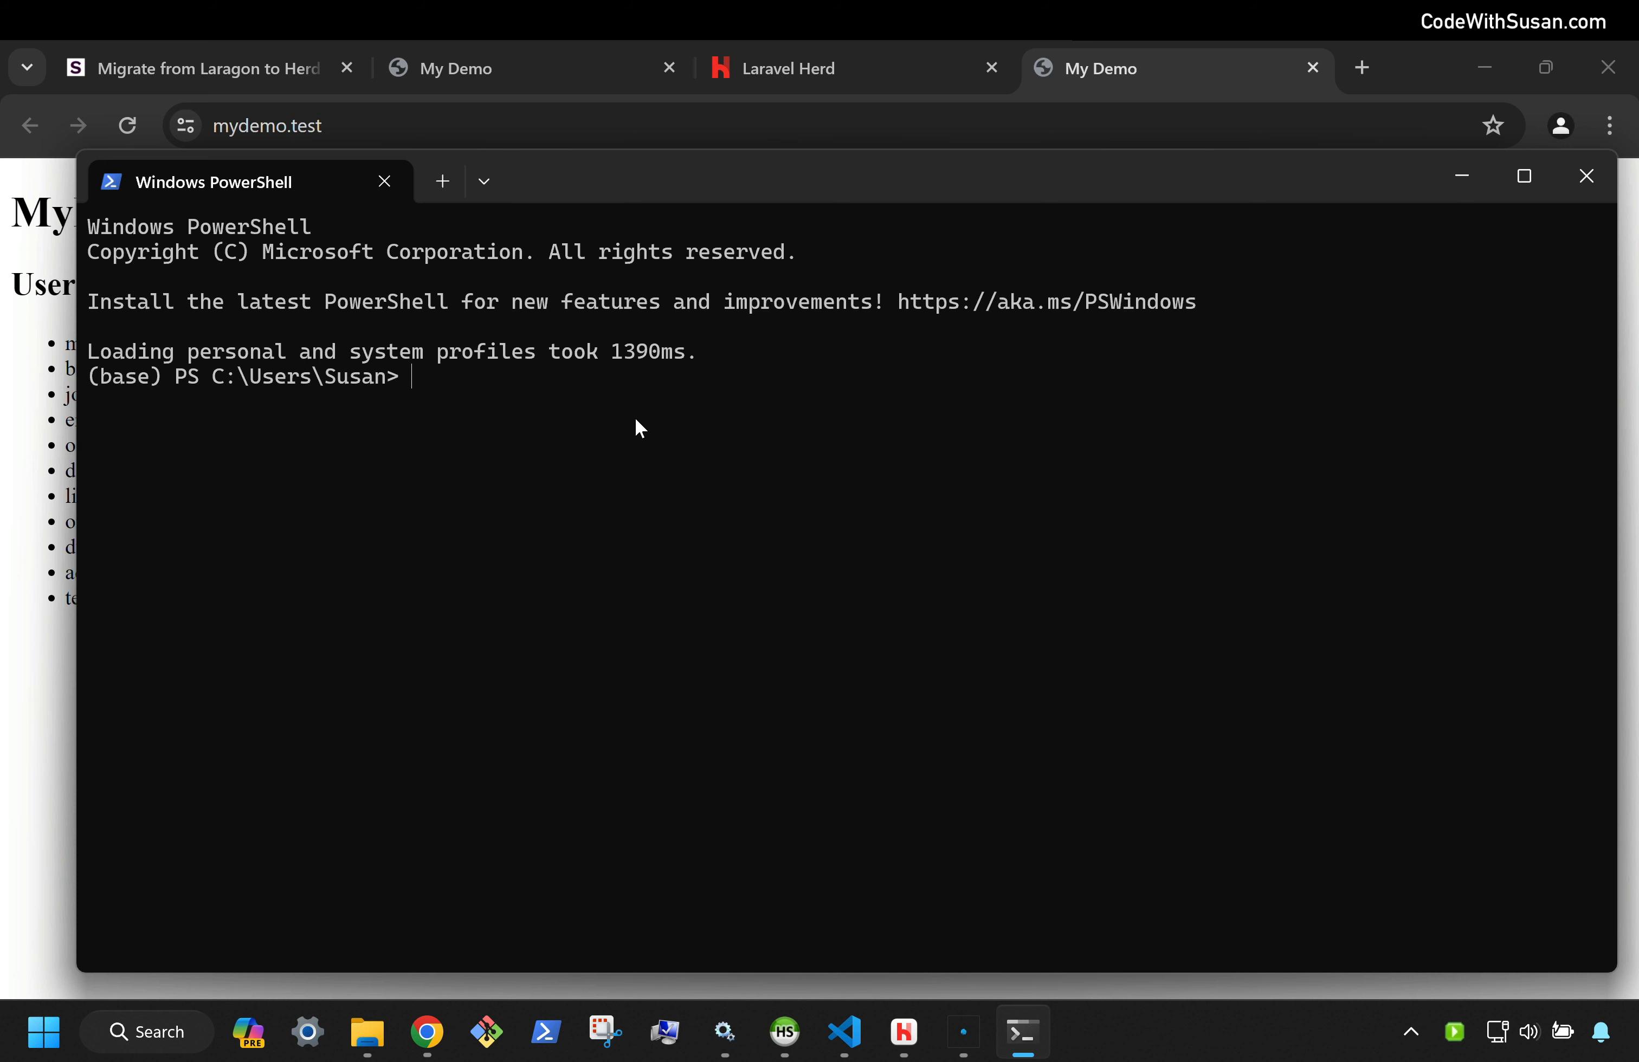
type("php --version")
key("Return")
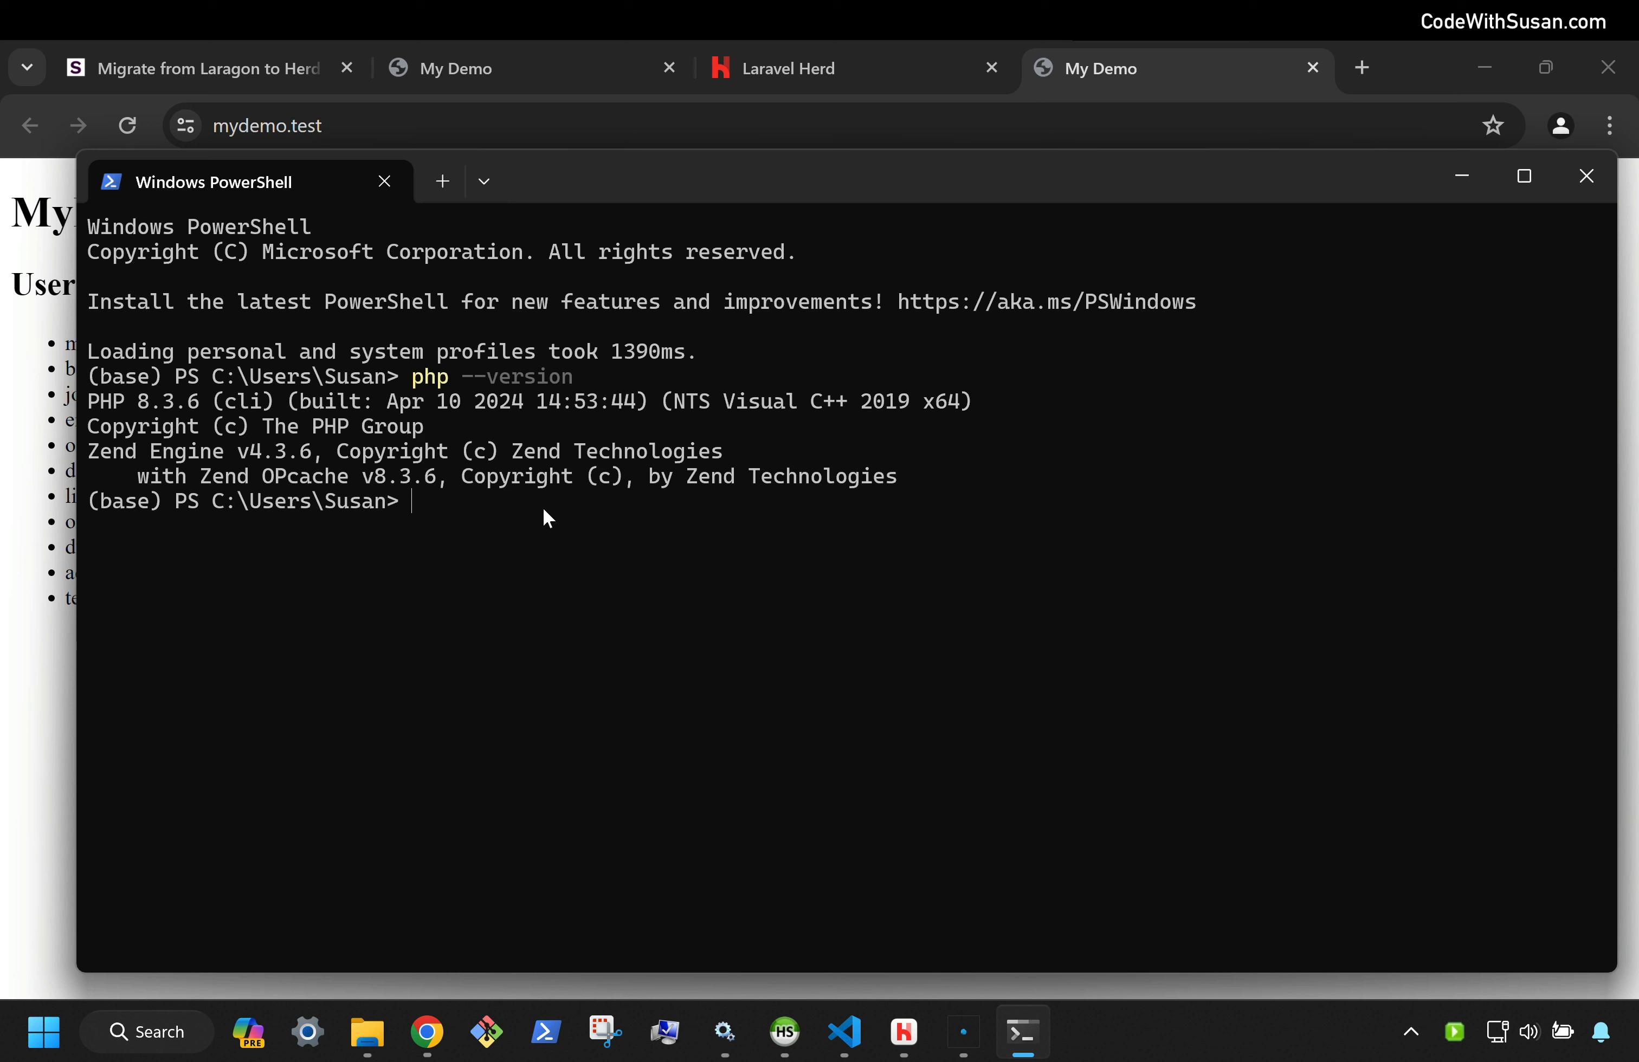
type("where.exe php")
key("Return")
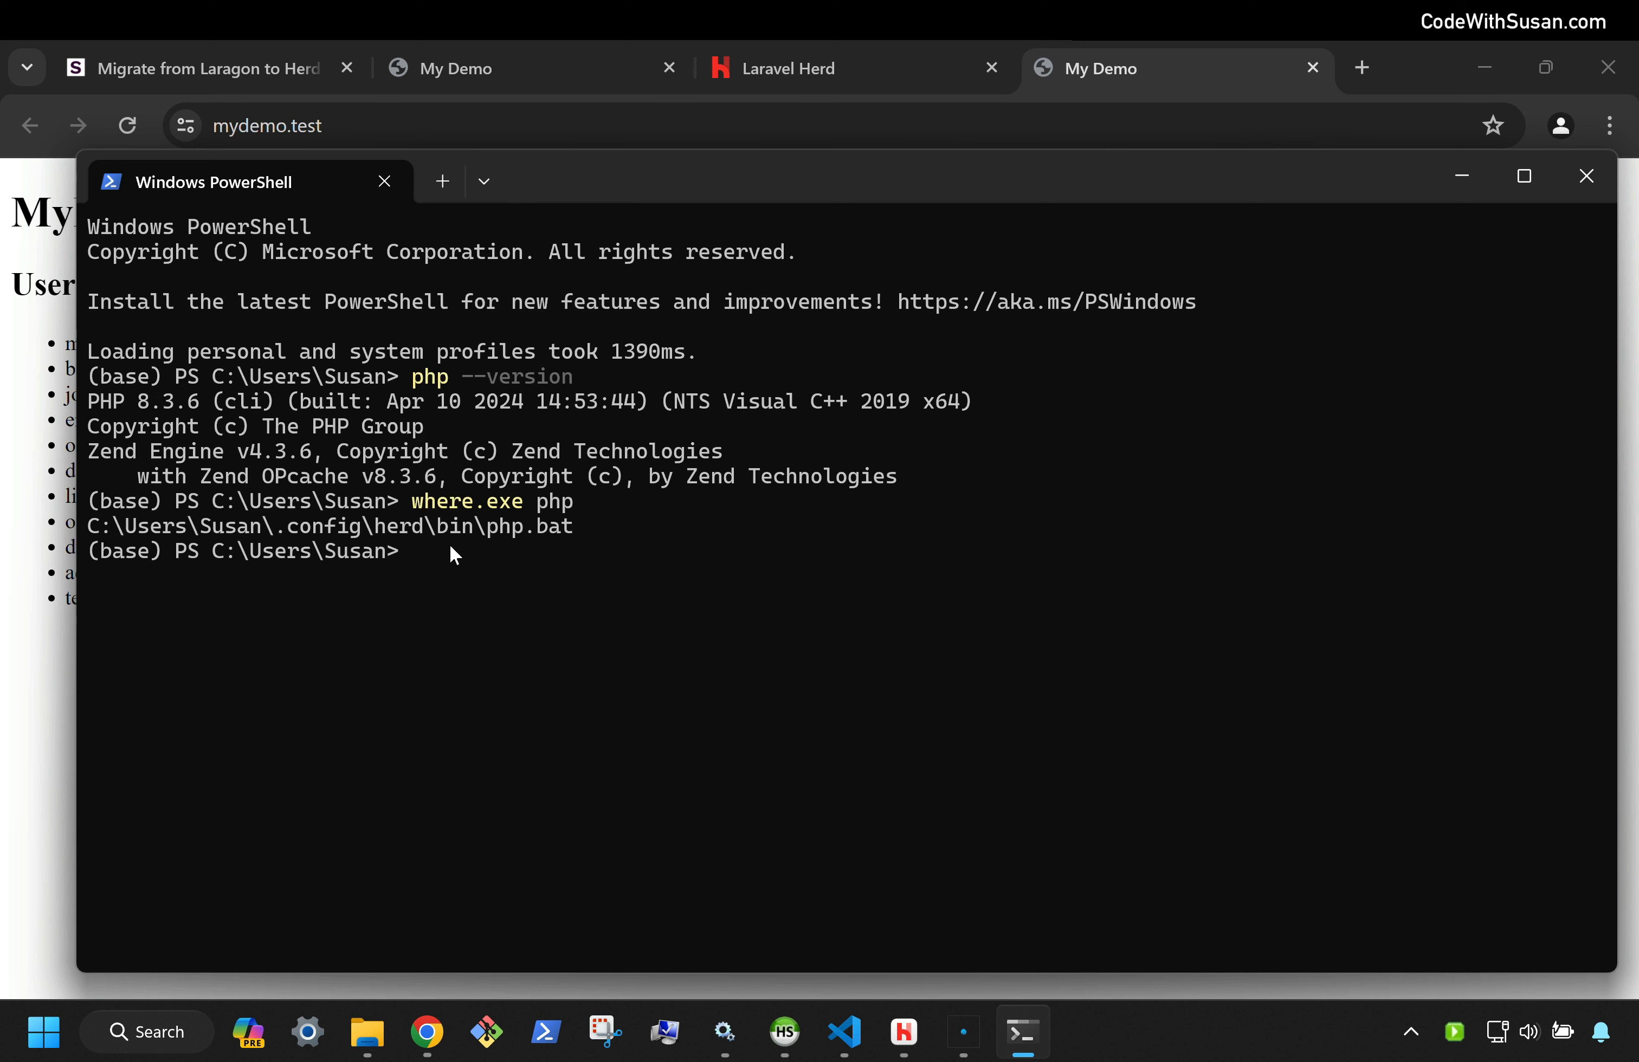
Change into ~/Herd, list its contents, and enter the mydemo project folder
type("cd ~/Herd")
key("Return")
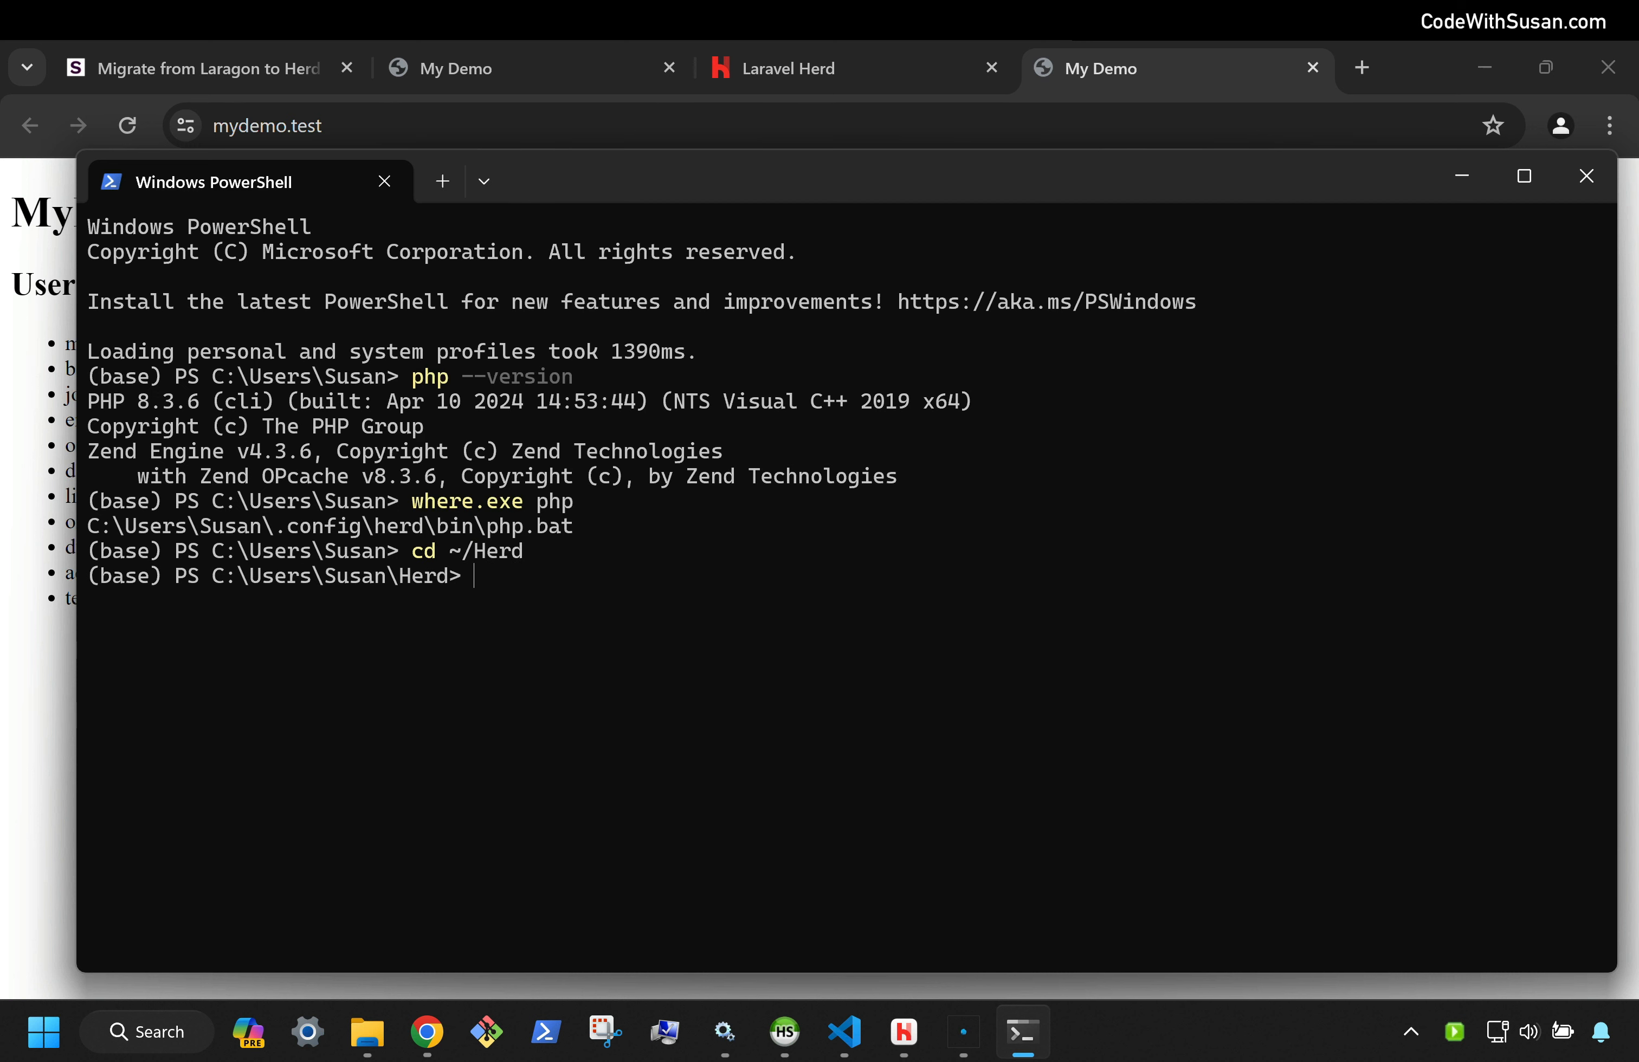
type("ls")
key("Return")
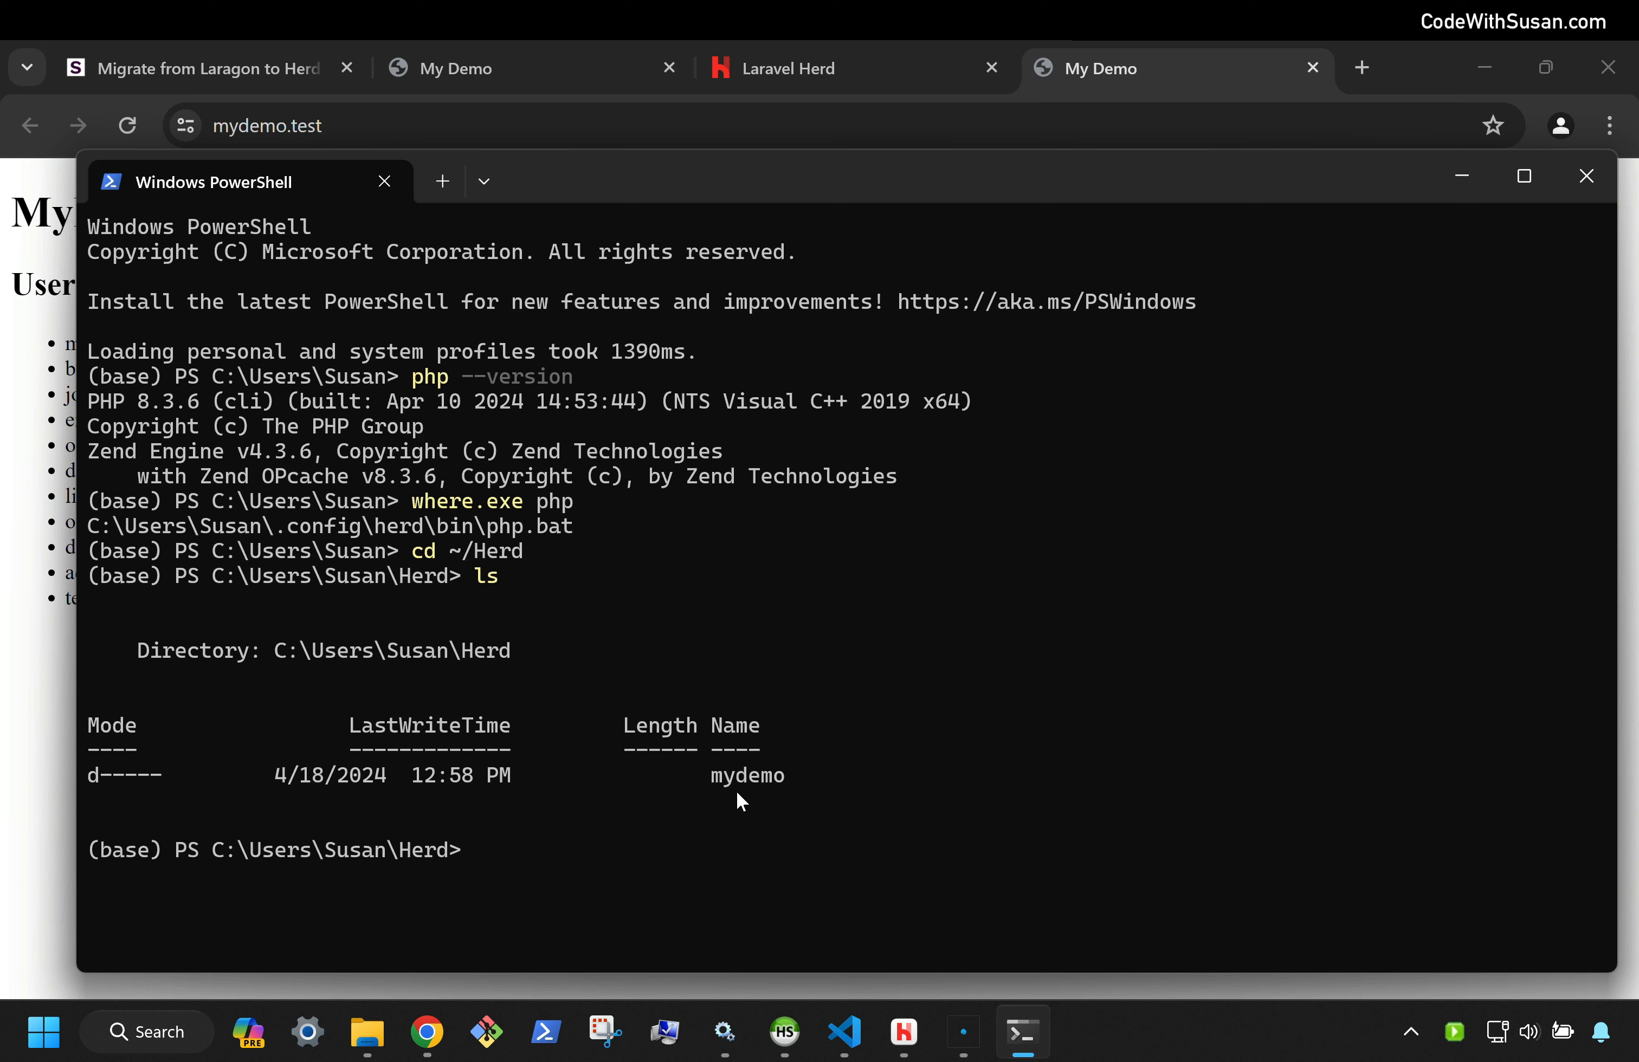
type("cd mydemo")
key("Return")
Run php artisan migrate, then php artisan migrate:fresh to rebuild the database tables
type("php ")
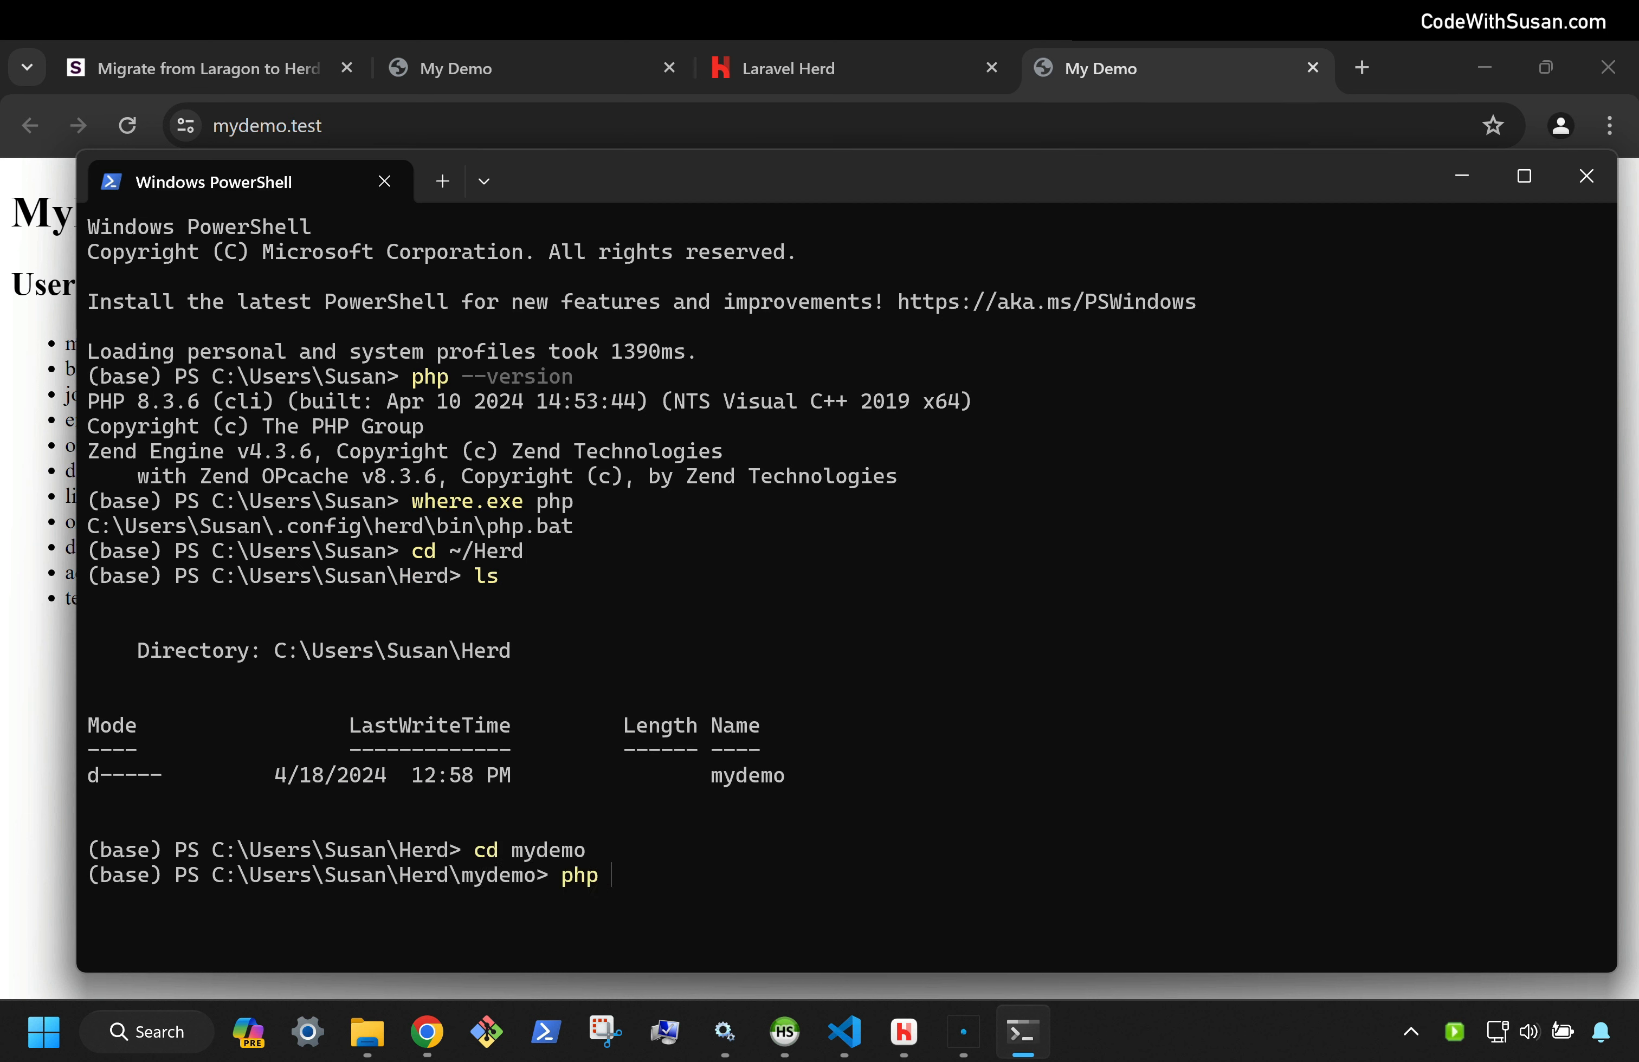
type("artisan migrate")
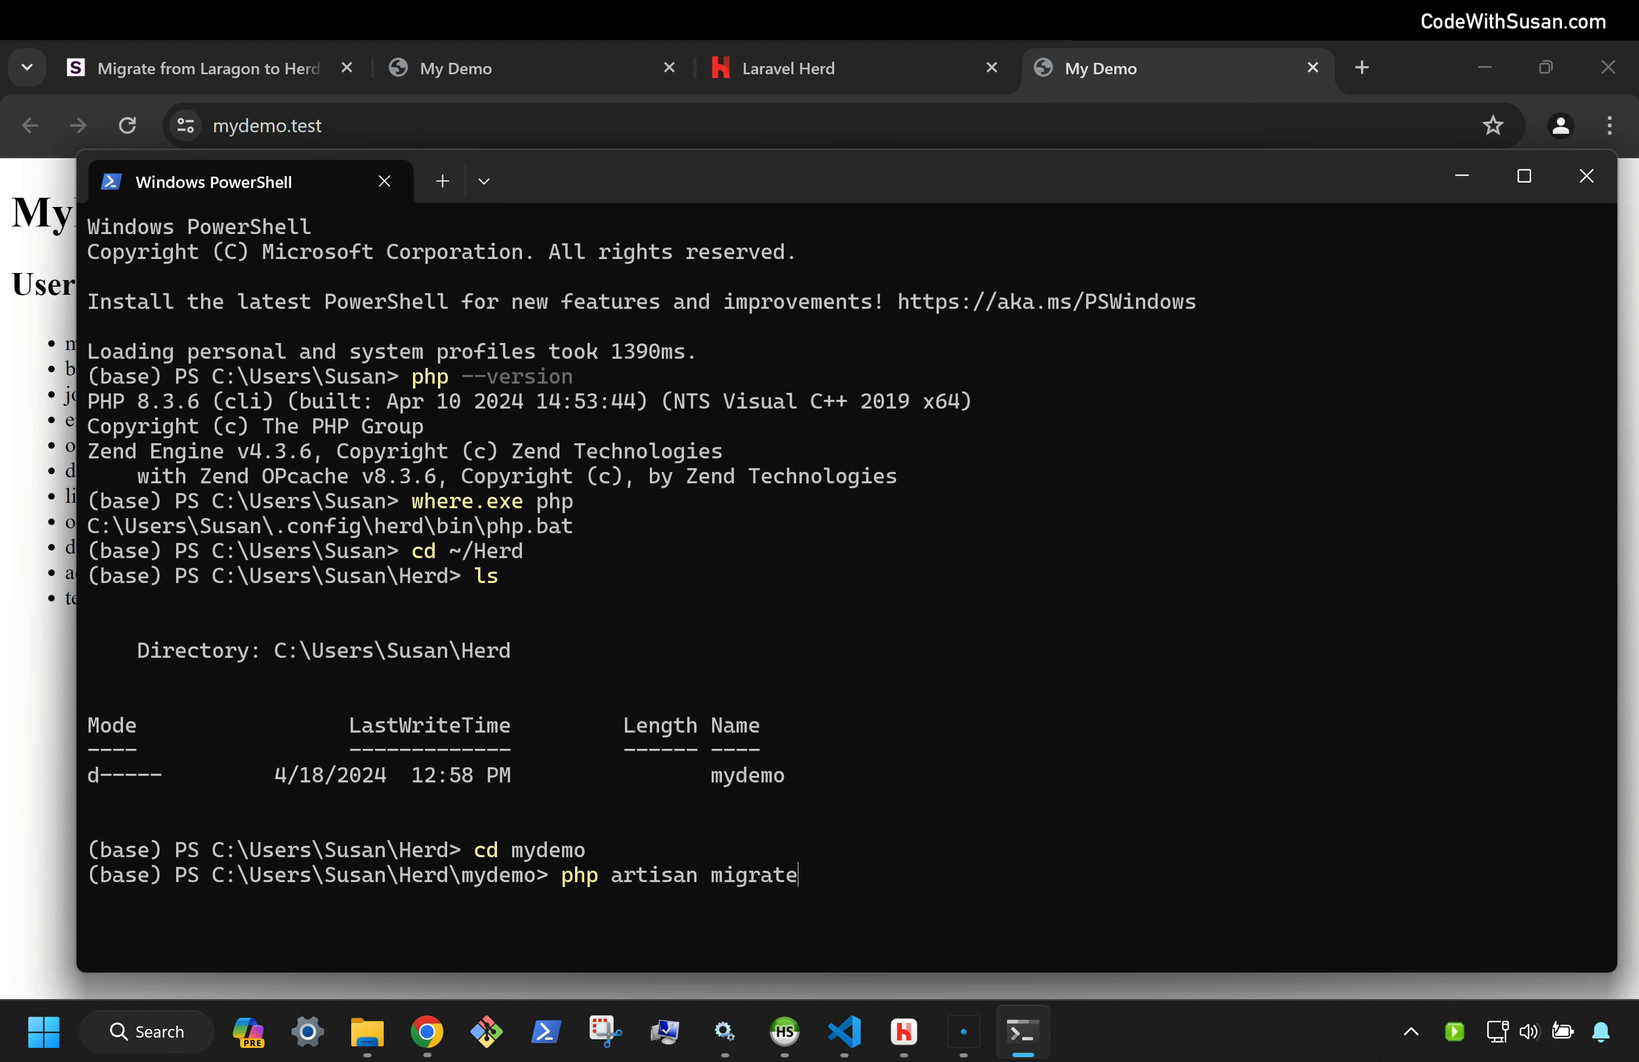
key("Return")
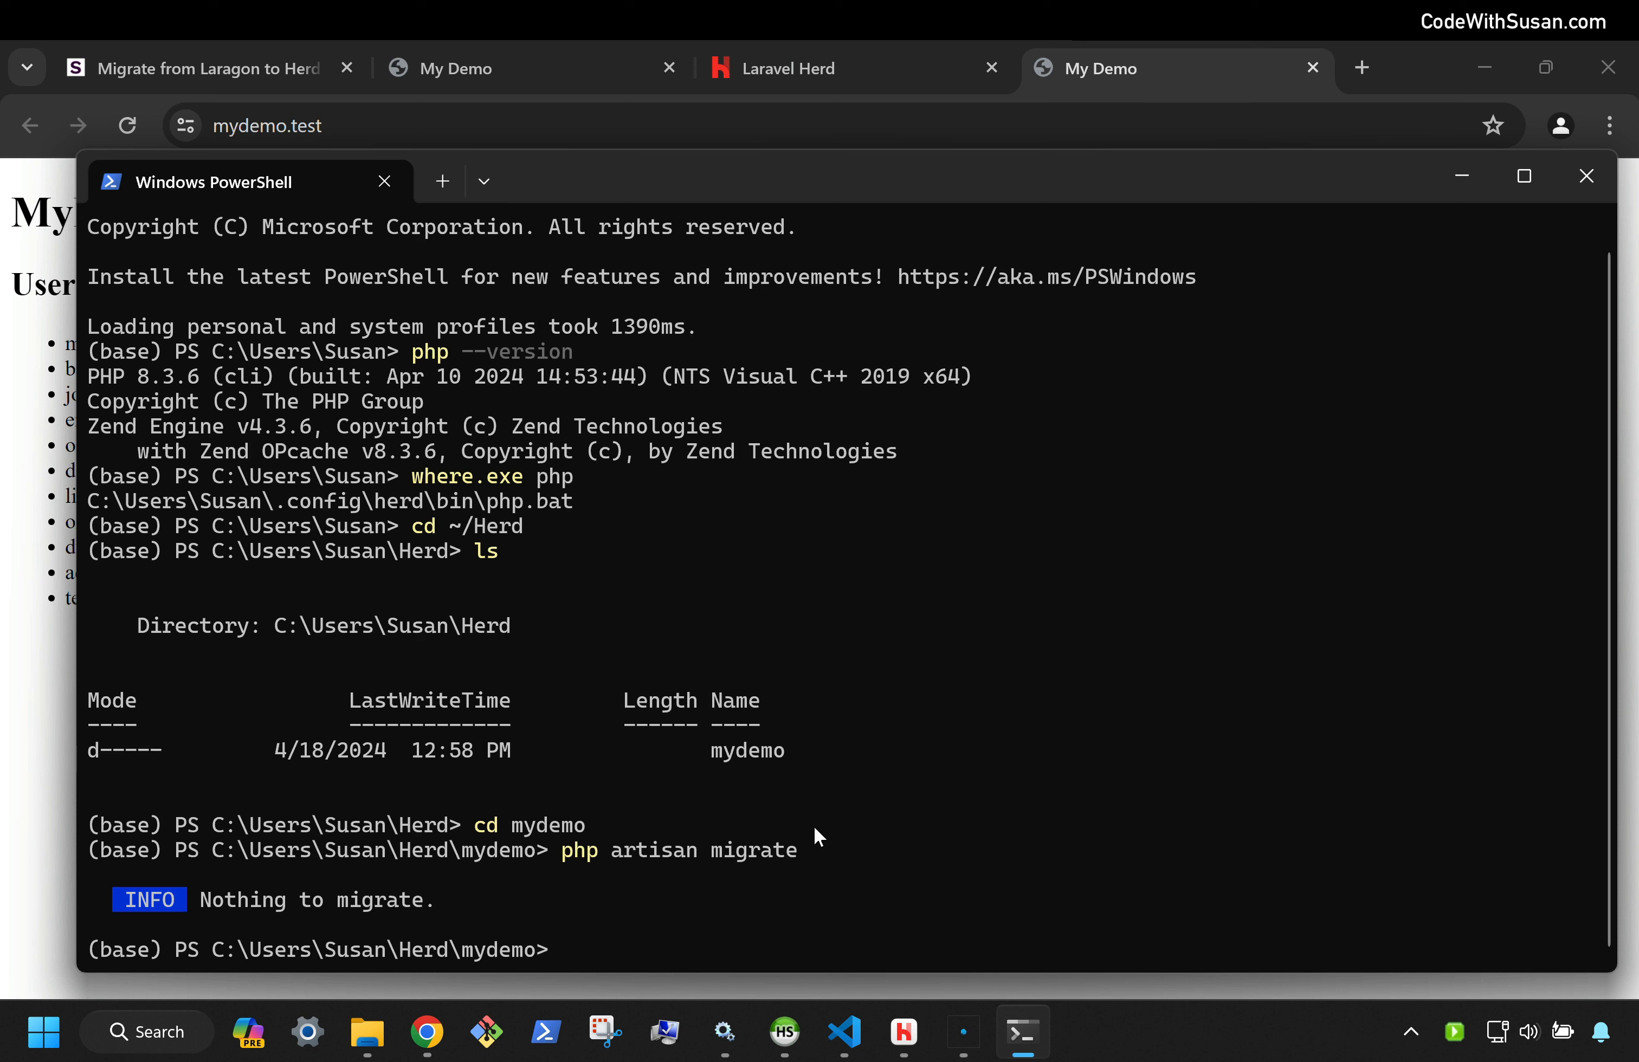
type("php artisan migrate:fresh")
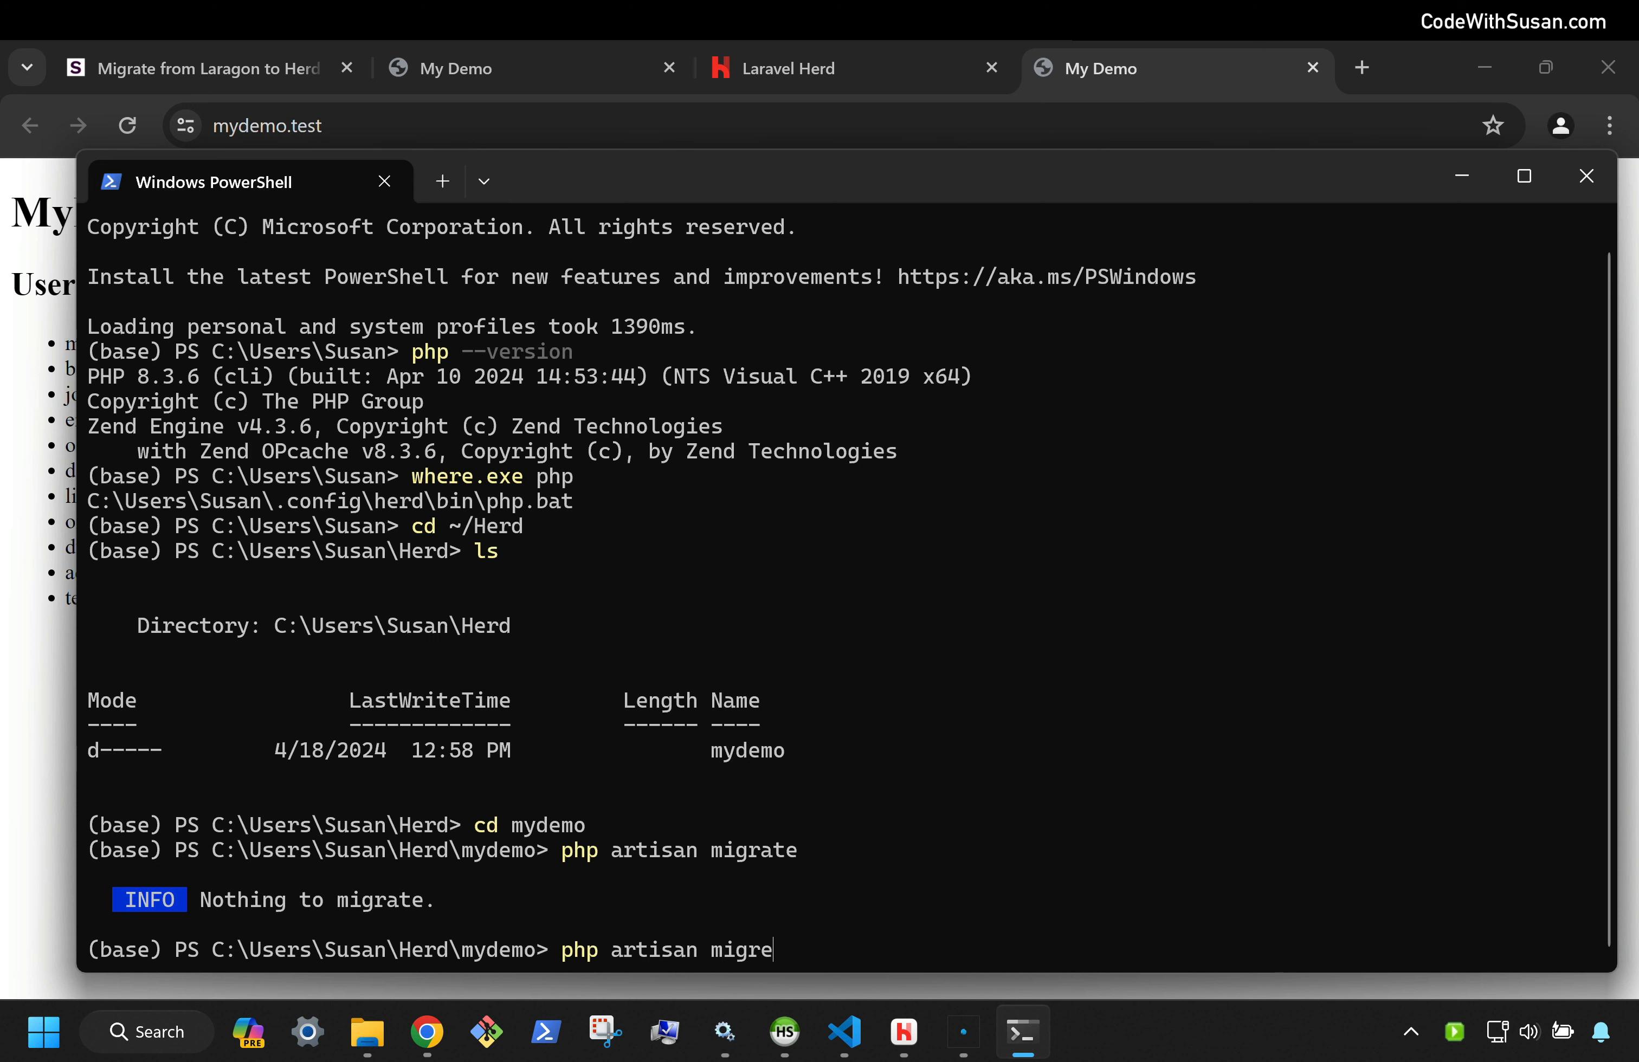
key("Return")
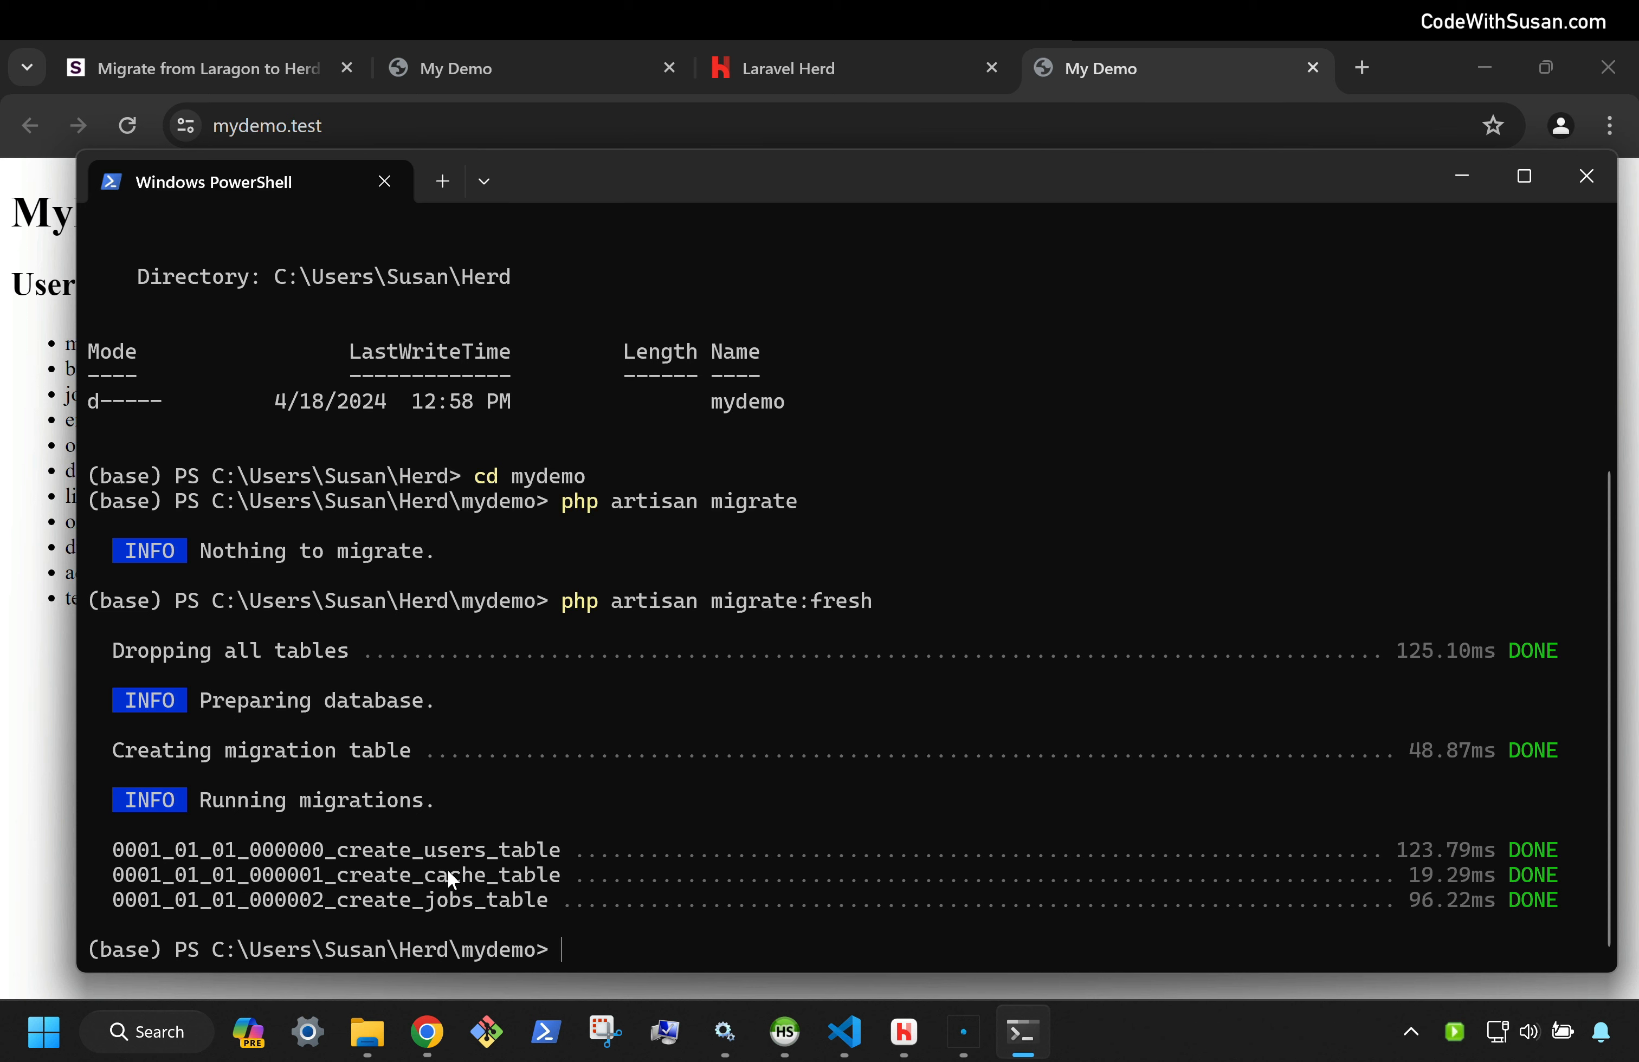
left_click(28, 414)
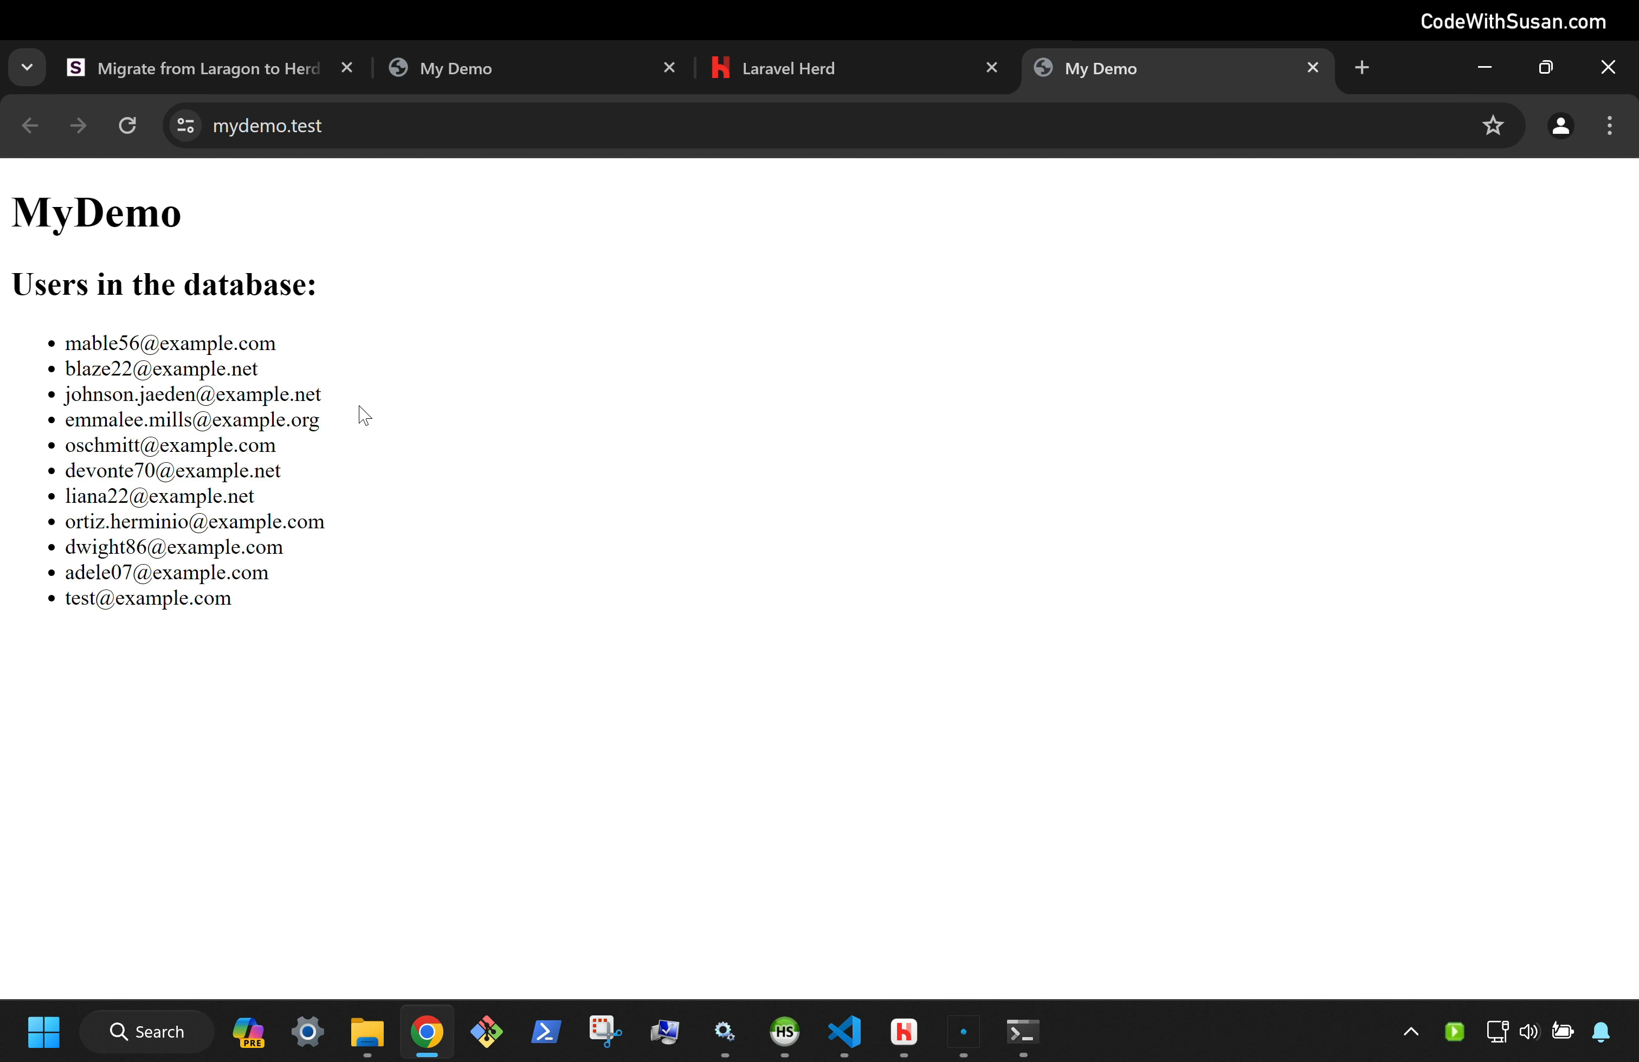
Reload mydemo.test in Chrome to confirm the users list is now empty
left_click(134, 120)
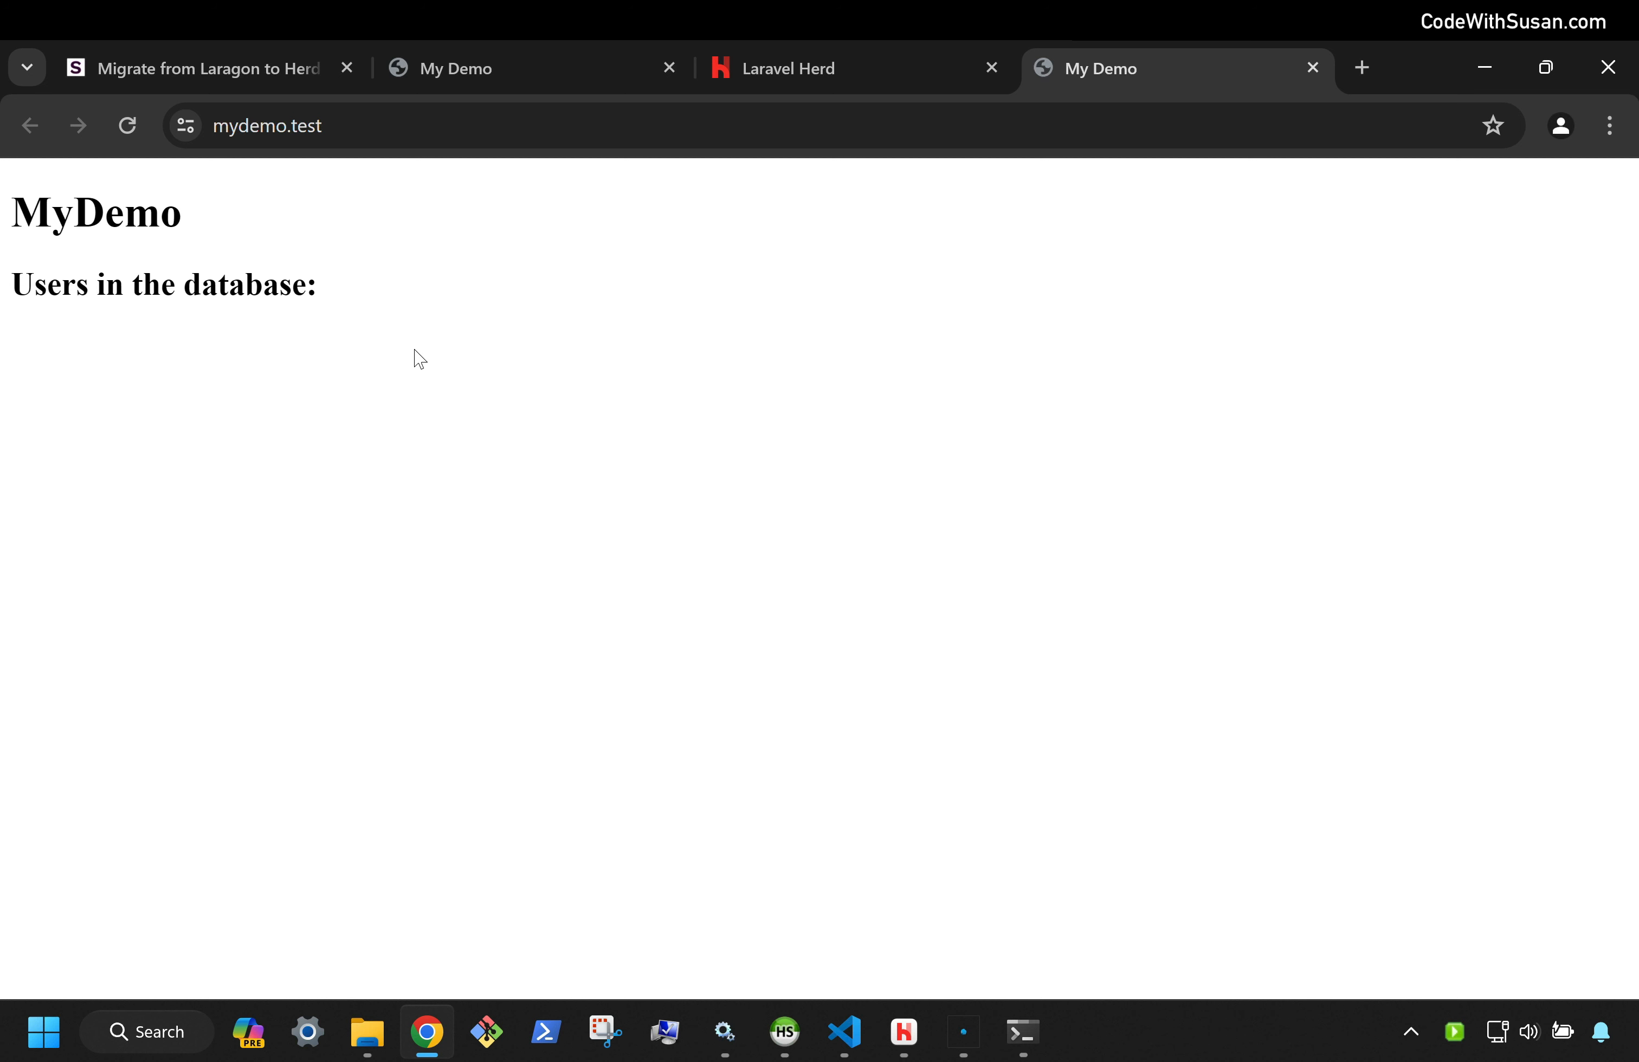
key("super+Tab")
Seed the mydemo database with sample users using php artisan db:seed
left_click(547, 1031)
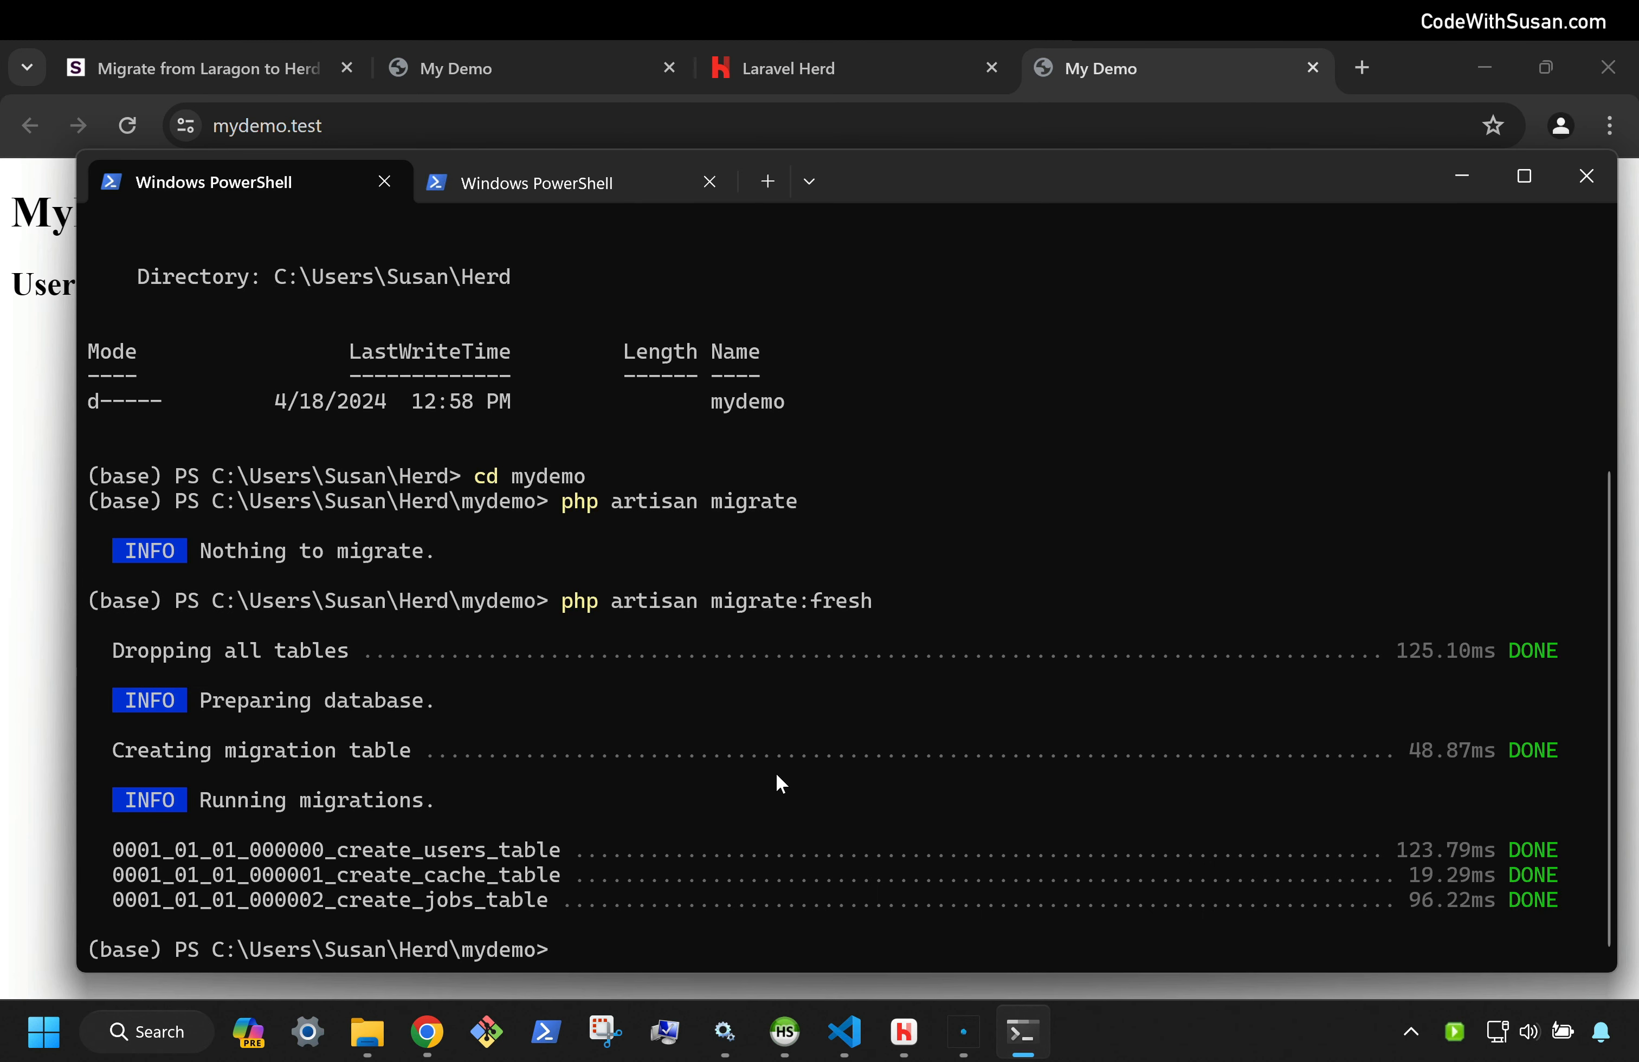
type("php artisan db:seed")
key("Return")
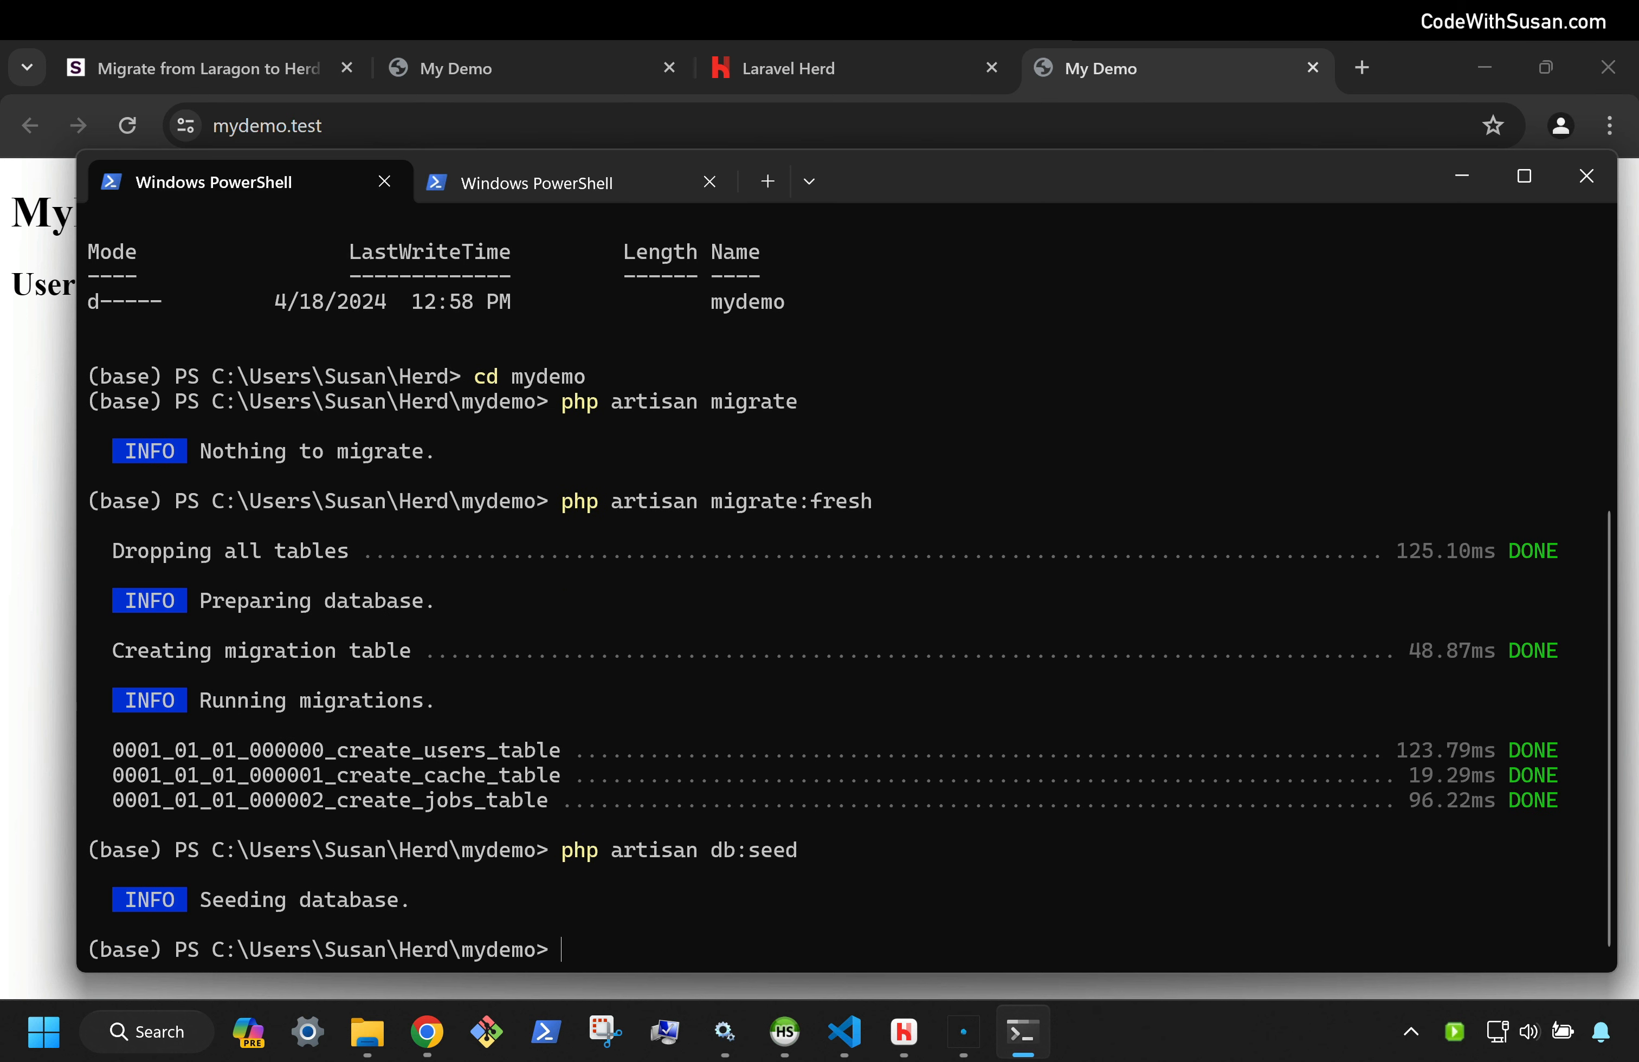
Reload mydemo.test in Chrome to show the eleven newly seeded user emails
left_click(58, 286)
left_click(116, 134)
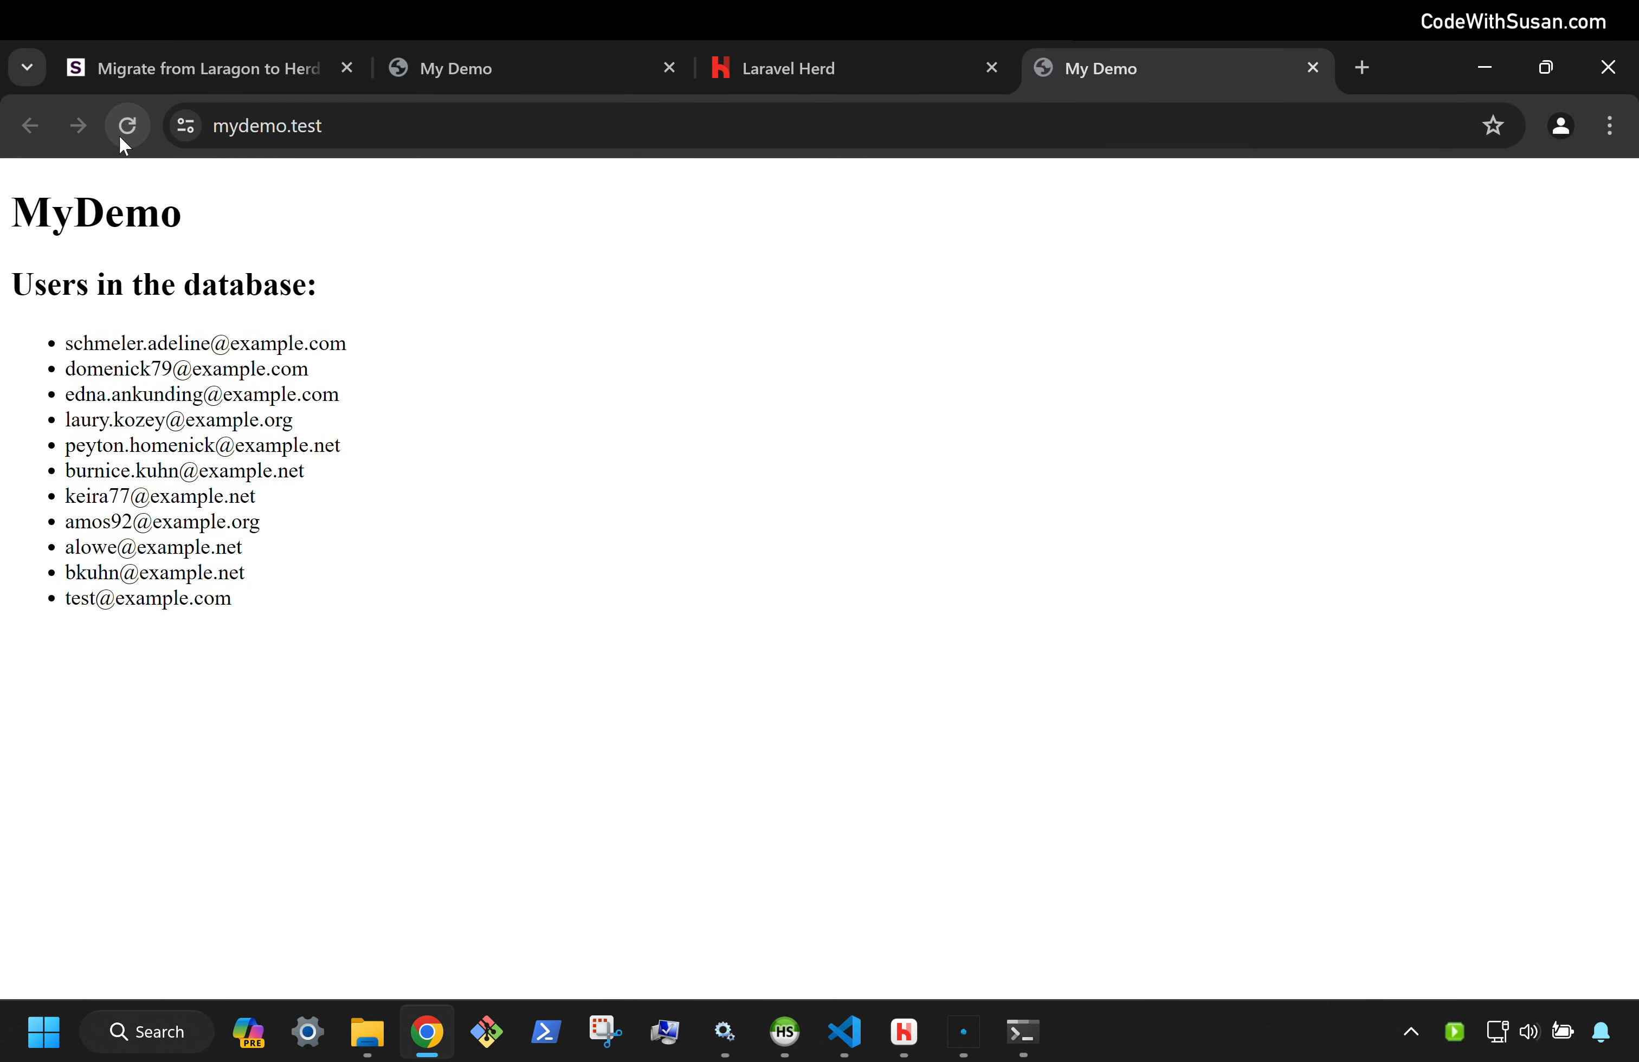
left_click(546, 1029)
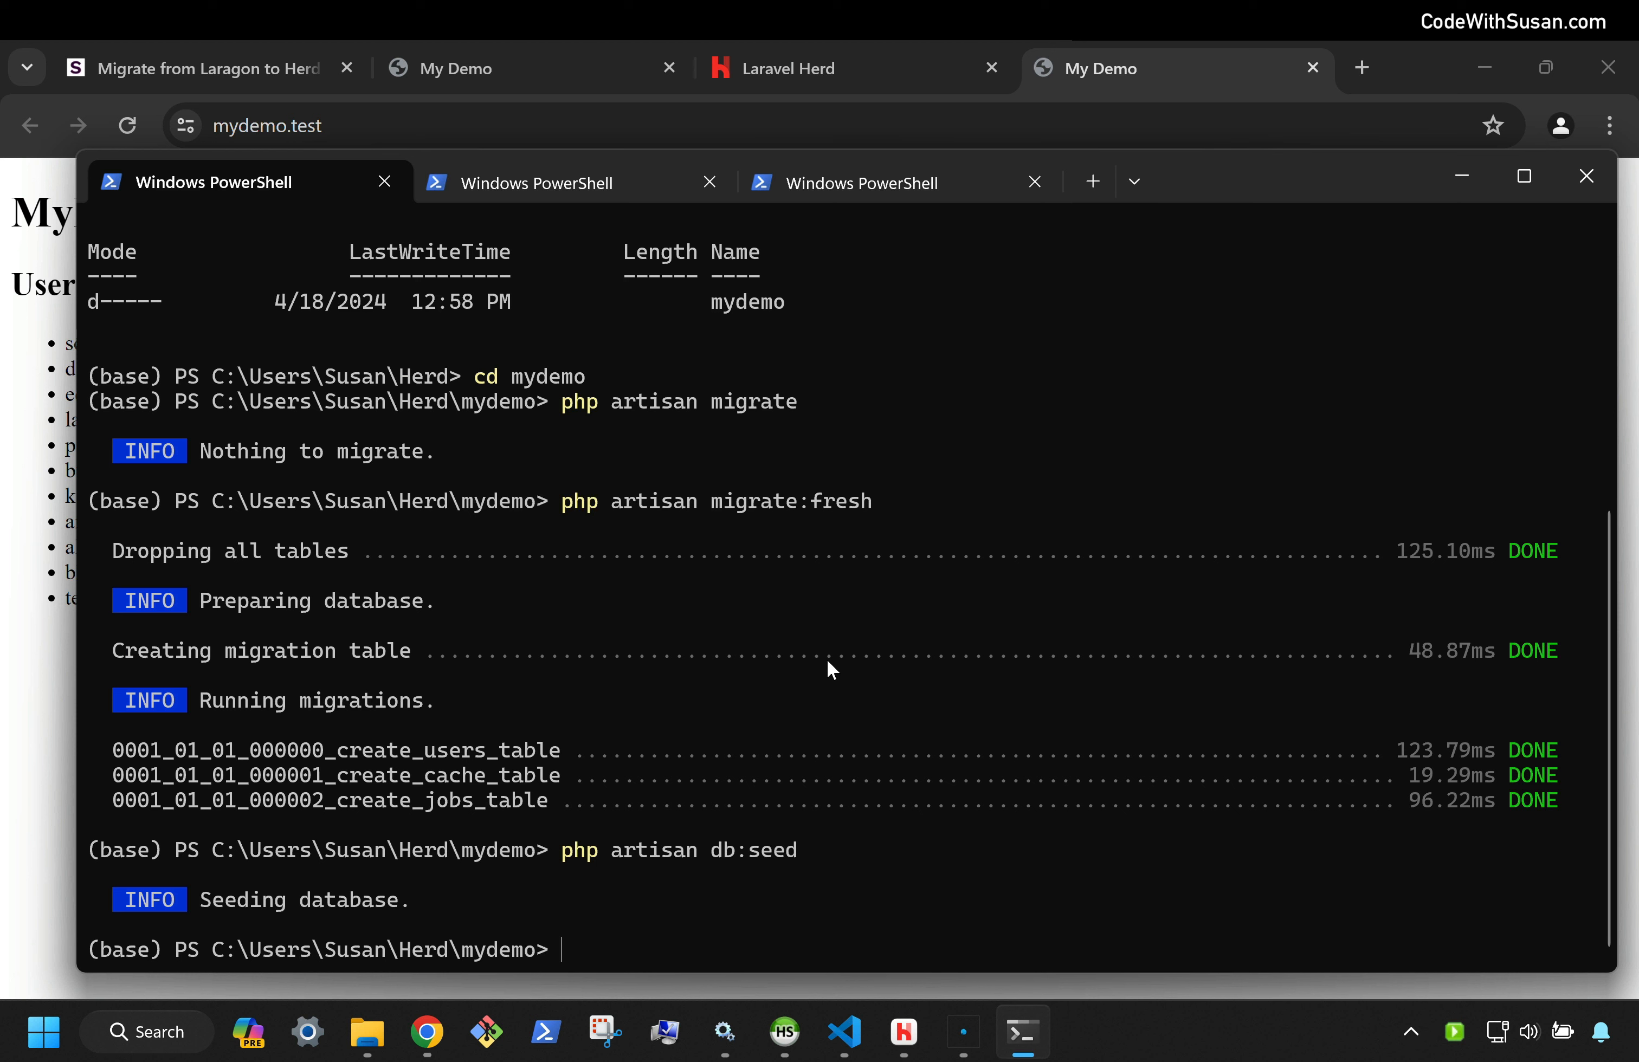
Run composer update in the mydemo project, then bring up the Laragon window
type("composer update")
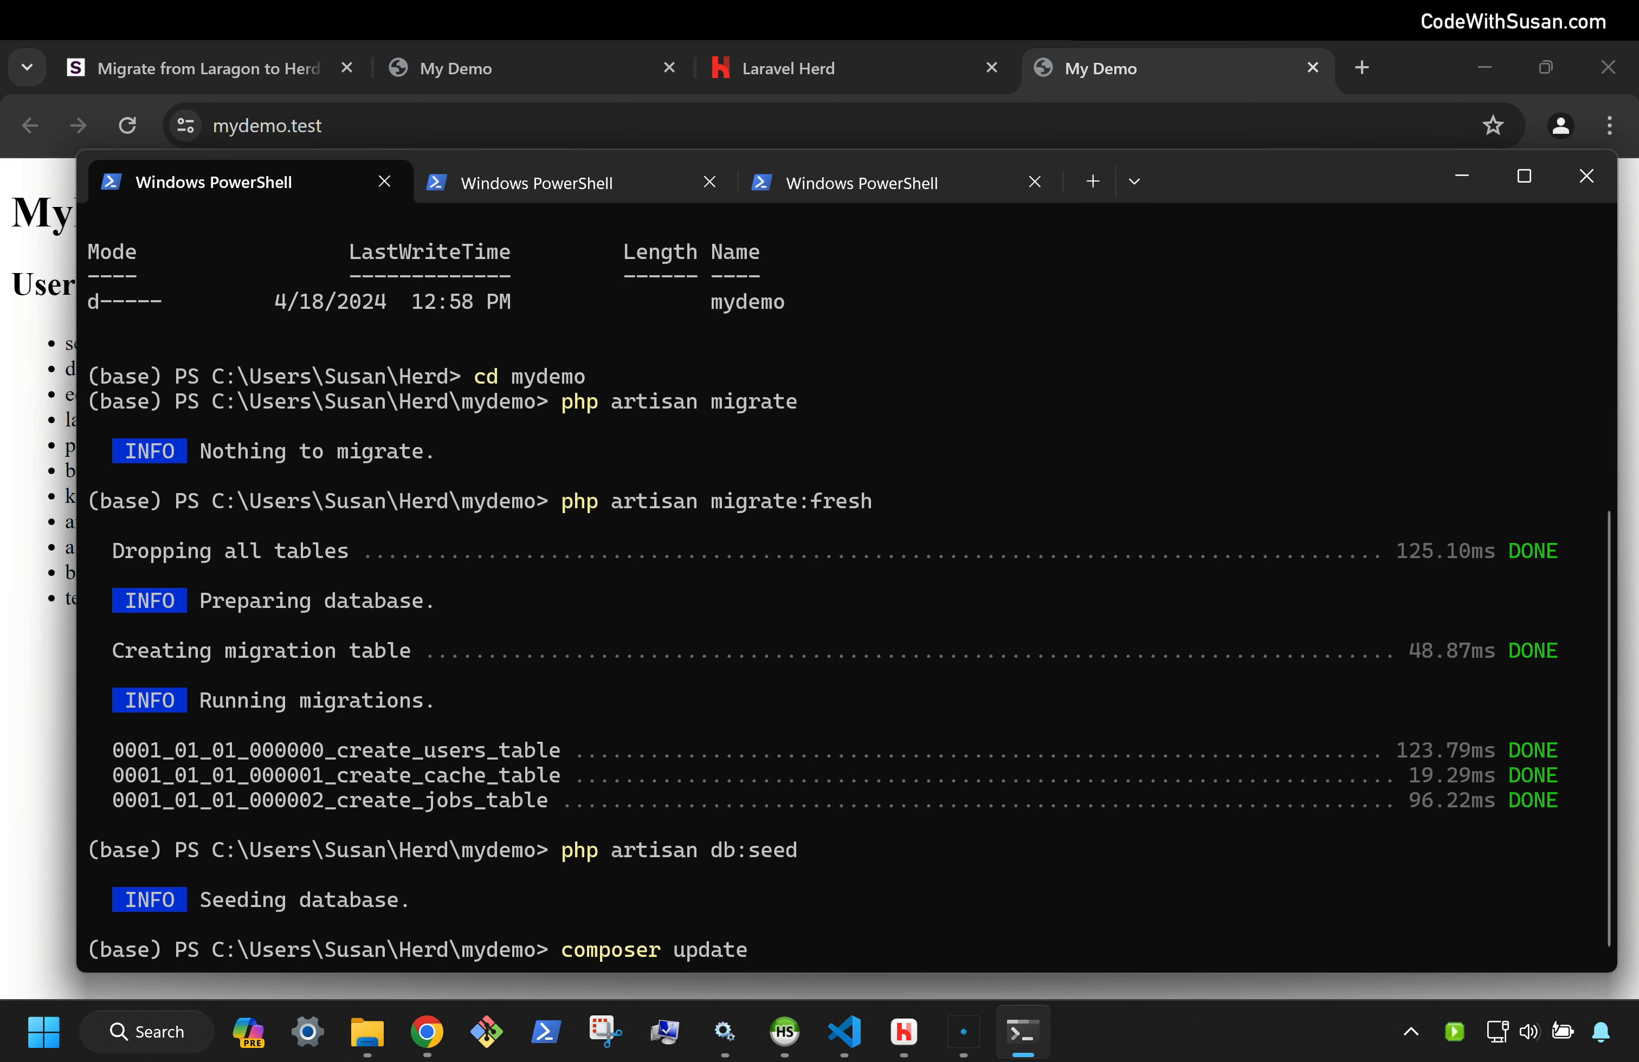
key("Return")
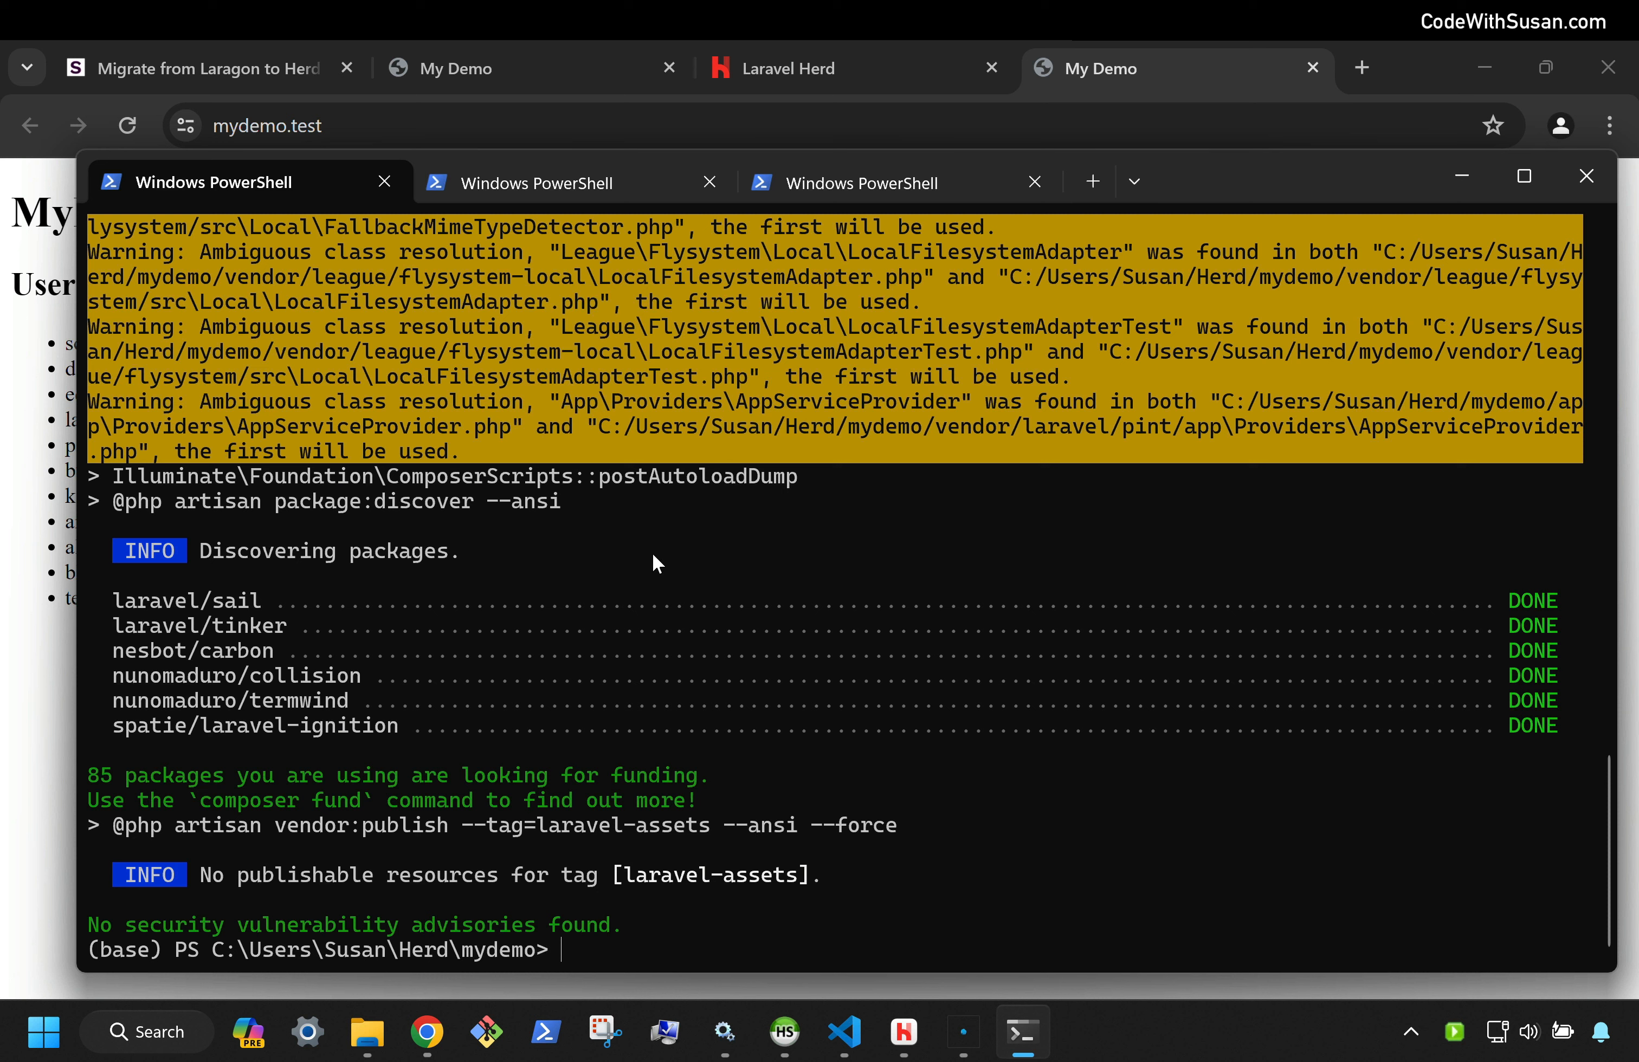
left_click(964, 1032)
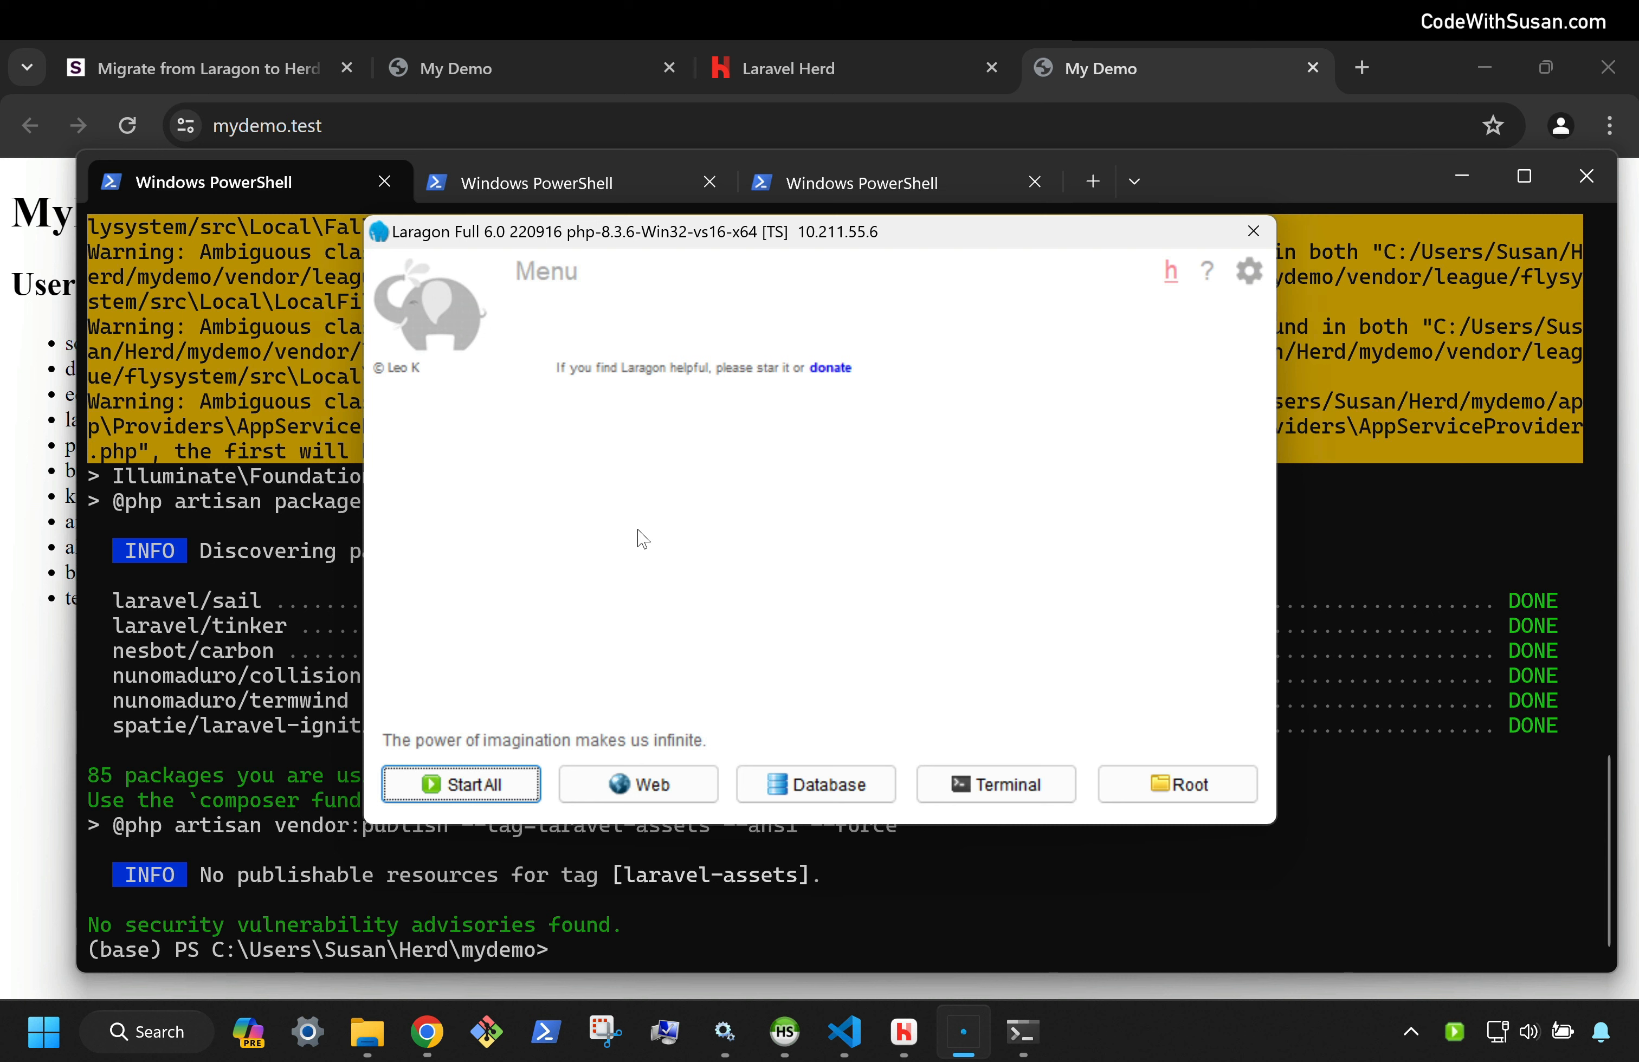
In Laragon's Cmder terminal, run which php to confirm it uses Laragon's PHP 8.3.6
left_click(1063, 790)
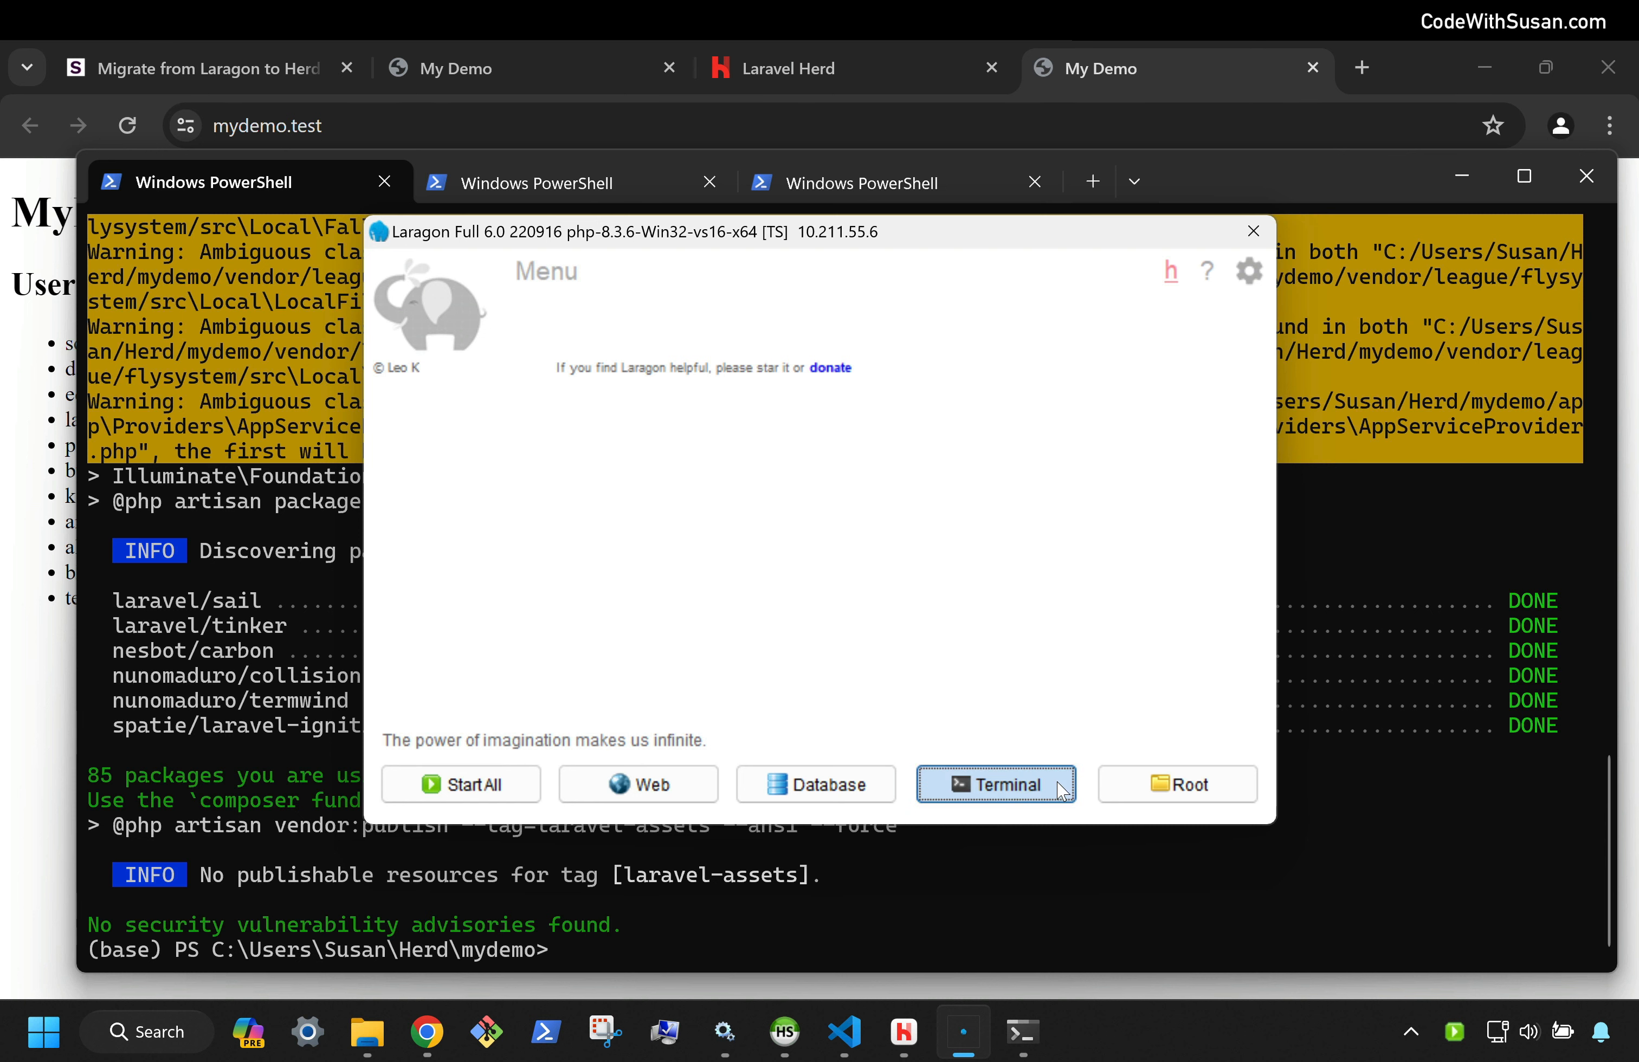
type("which php")
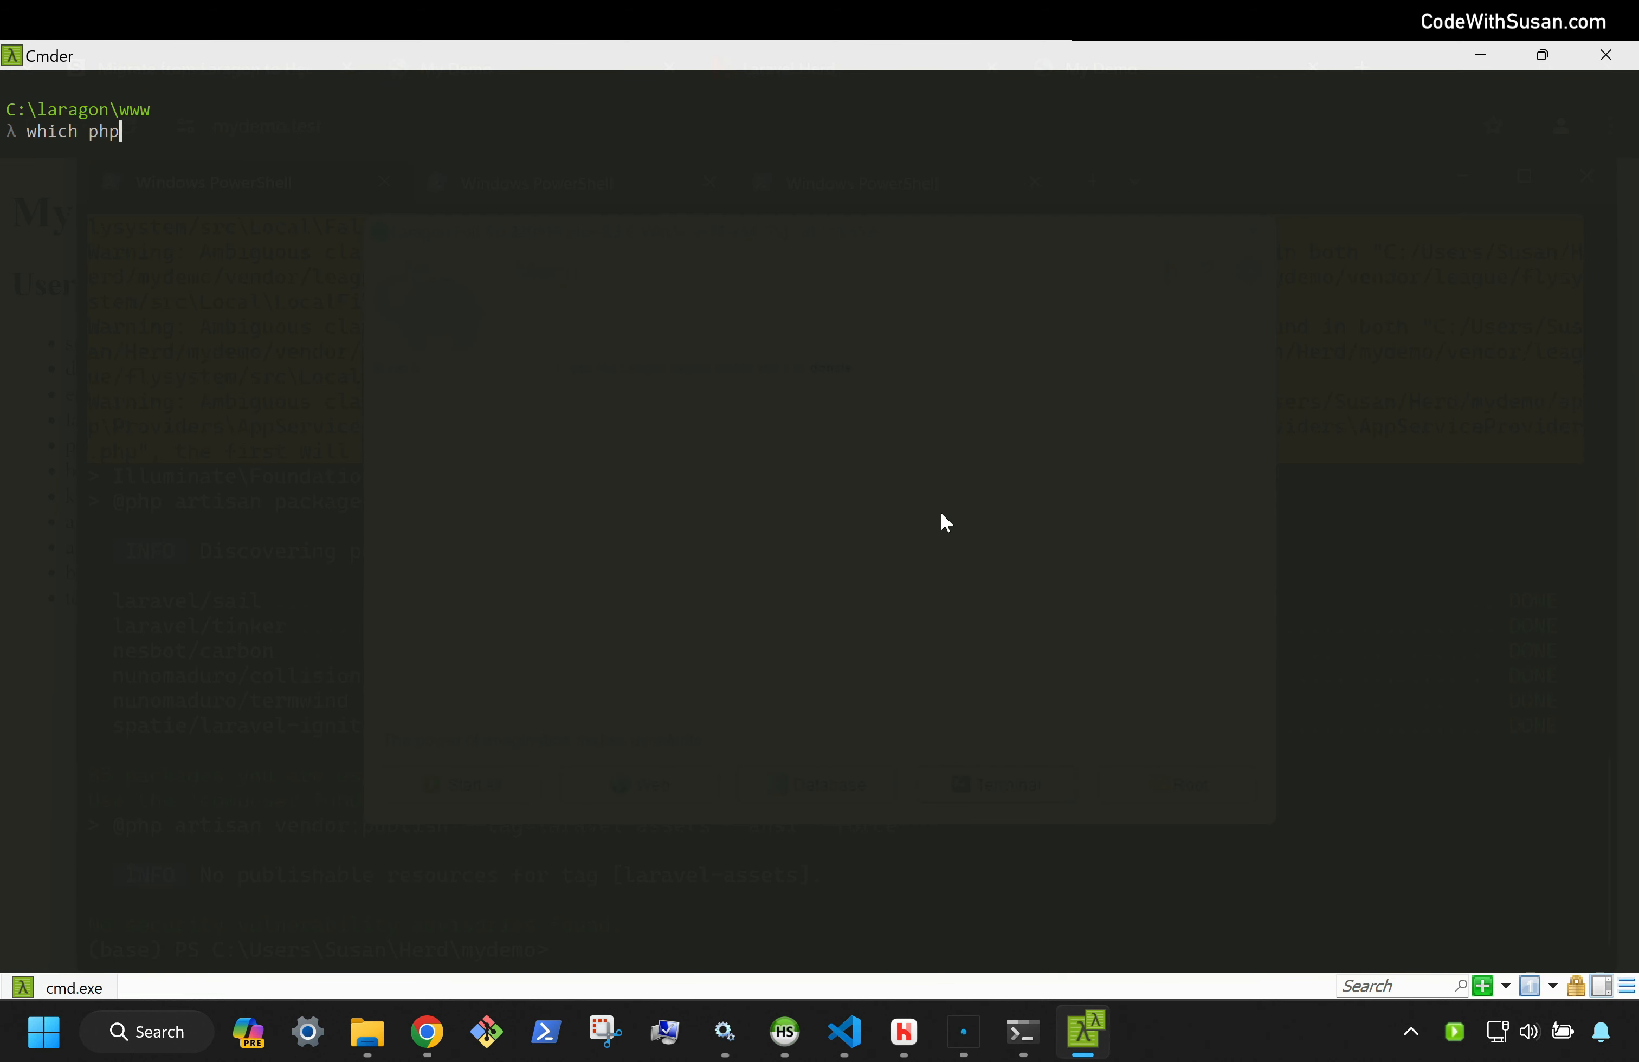
key("Return")
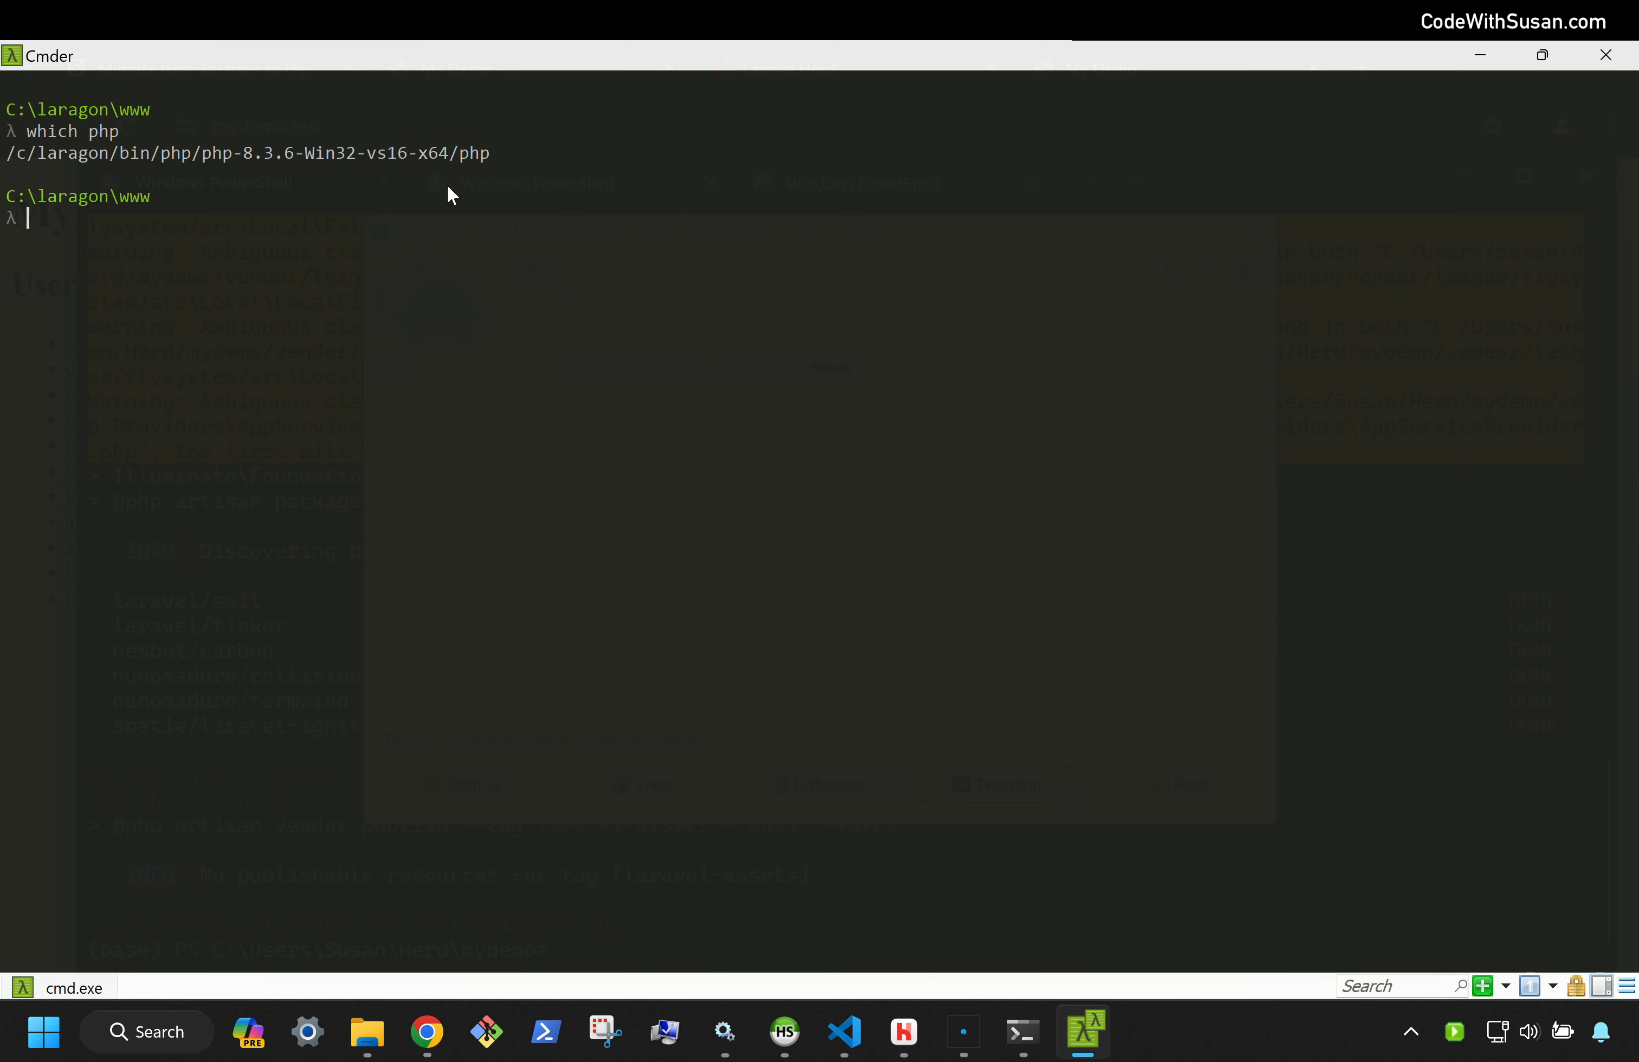